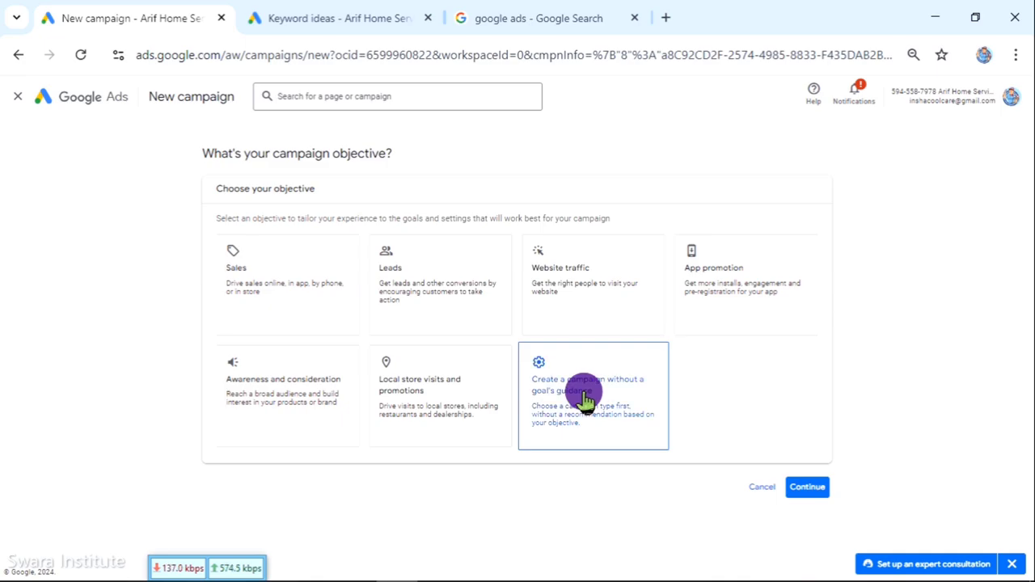
Create a campaign without a goal's guidance, choose the Search campaign type, and continue with the account-default conversion goals.
left_click(585, 396)
left_click(265, 317)
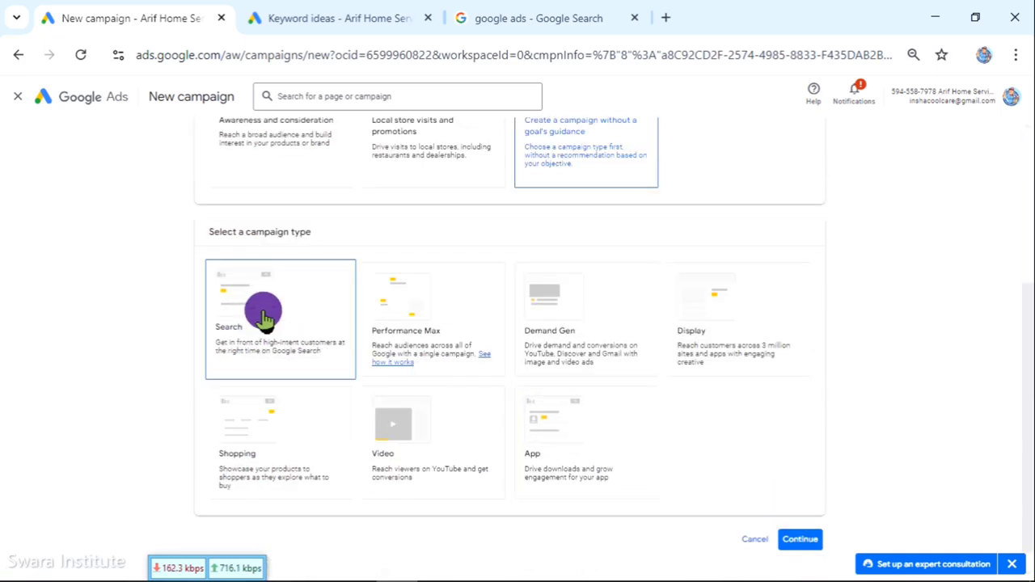
scroll(380, 388, "down", 3)
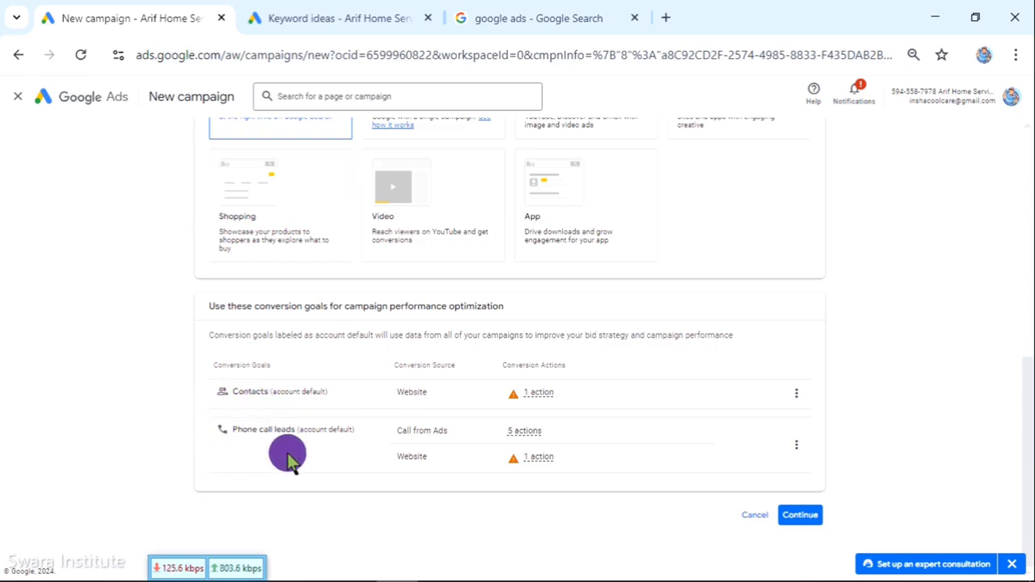
left_click(797, 517)
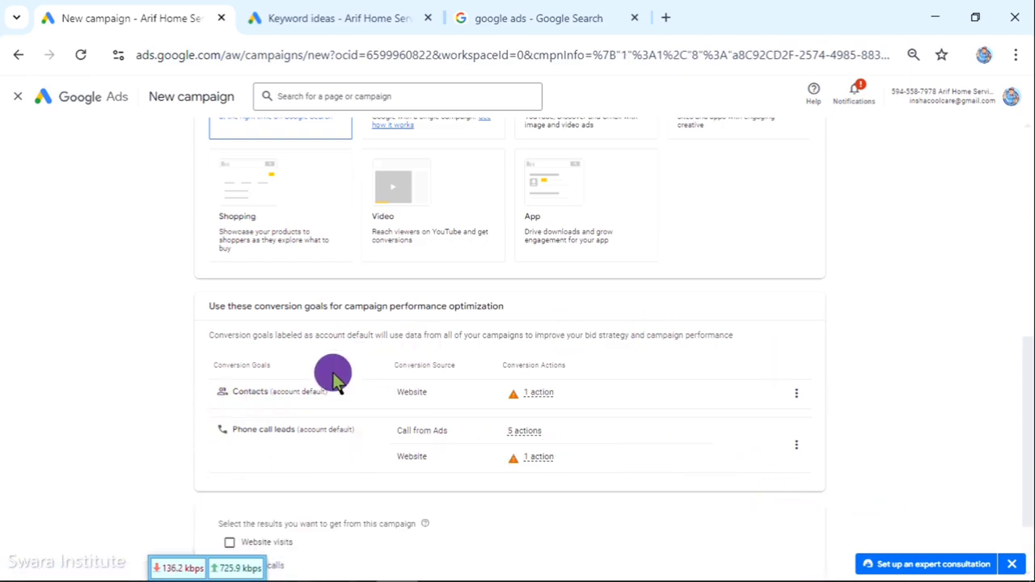
Select Phone calls as the result wanted from the campaign and set the phone number's country to India.
scroll(333, 374, "down", 2)
left_click(247, 469)
scroll(347, 473, "down", 1)
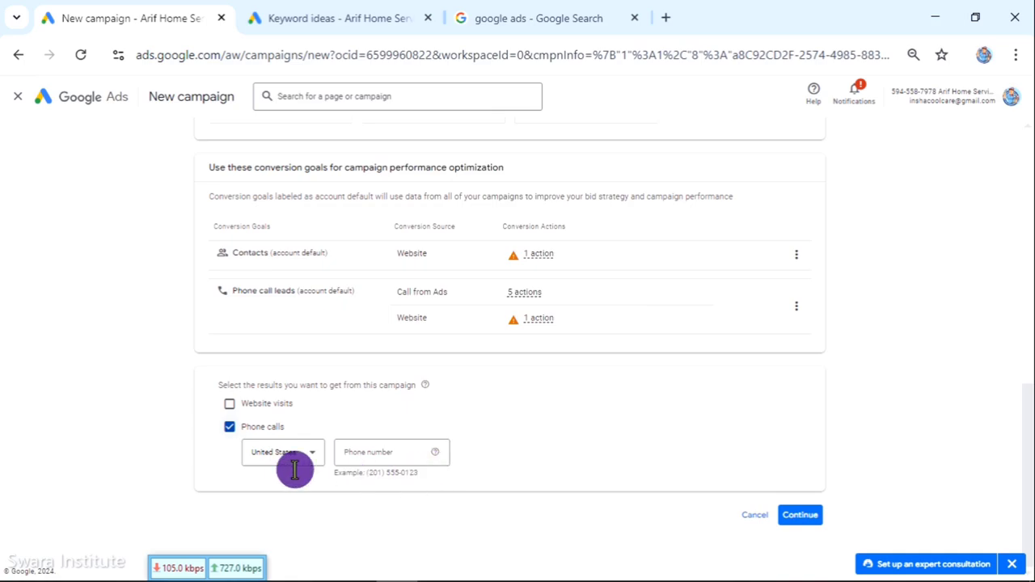
left_click(263, 455)
scroll(321, 372, "up", 15)
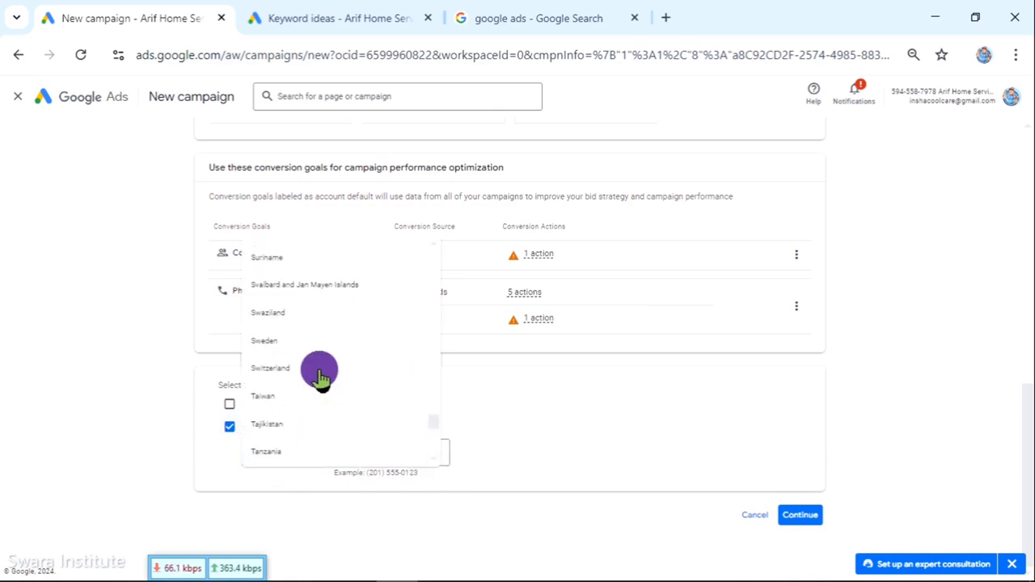
scroll(321, 376, "up", 15)
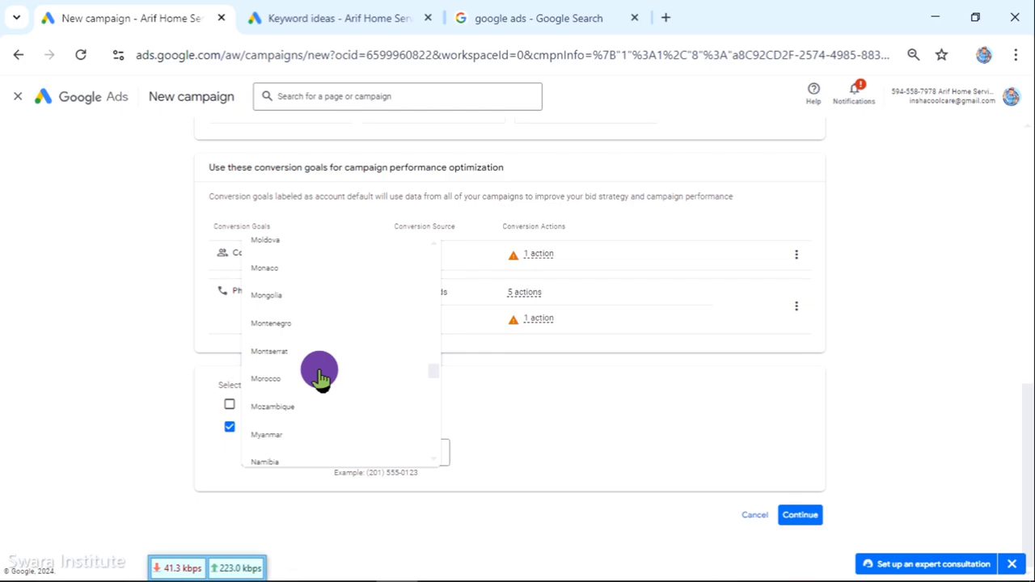
scroll(321, 376, "up", 15)
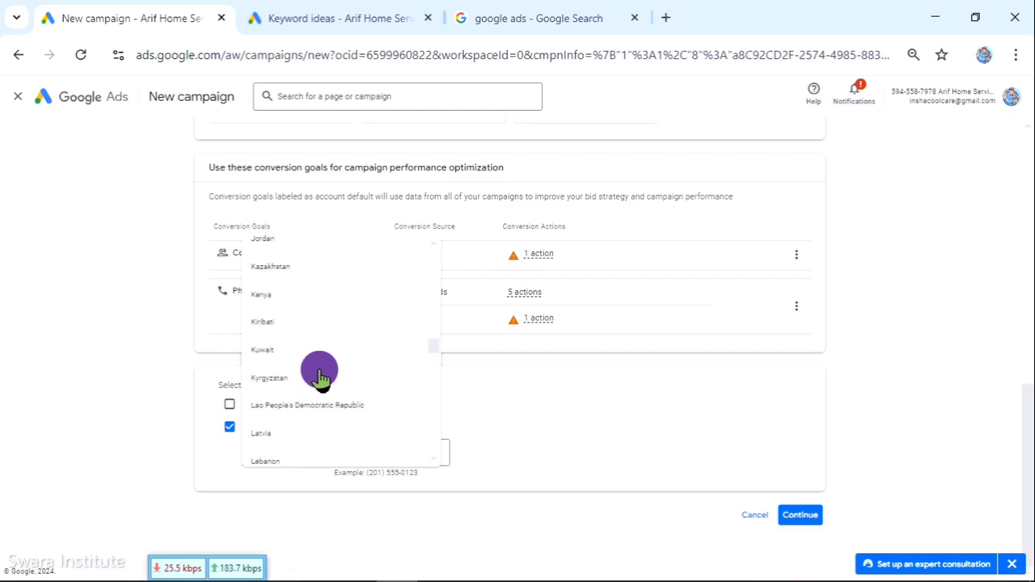
left_click(301, 304)
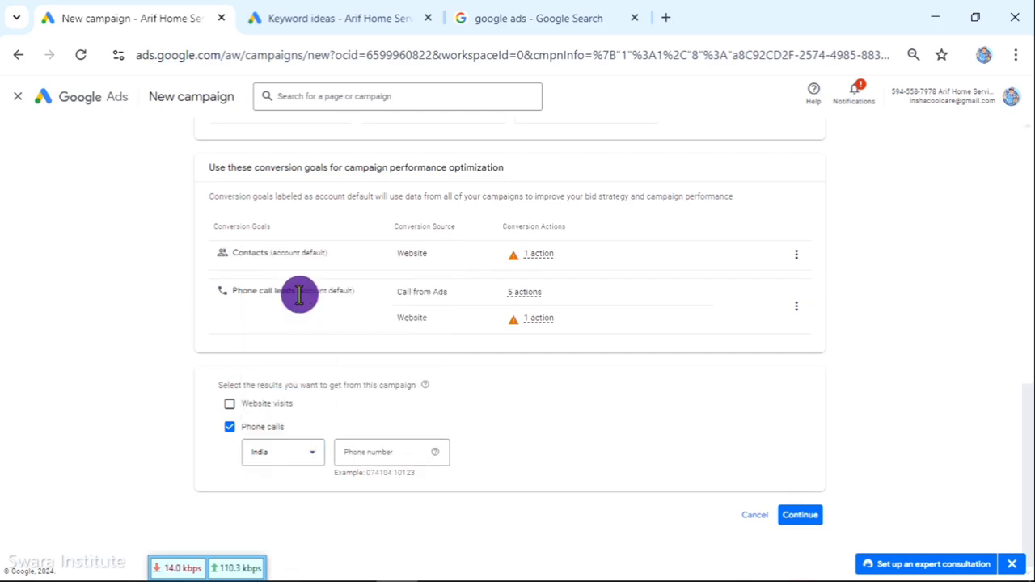
Copy the business phone number from the sponsored ad in the Google search results into the campaign's phone number field and continue.
left_click(481, 12)
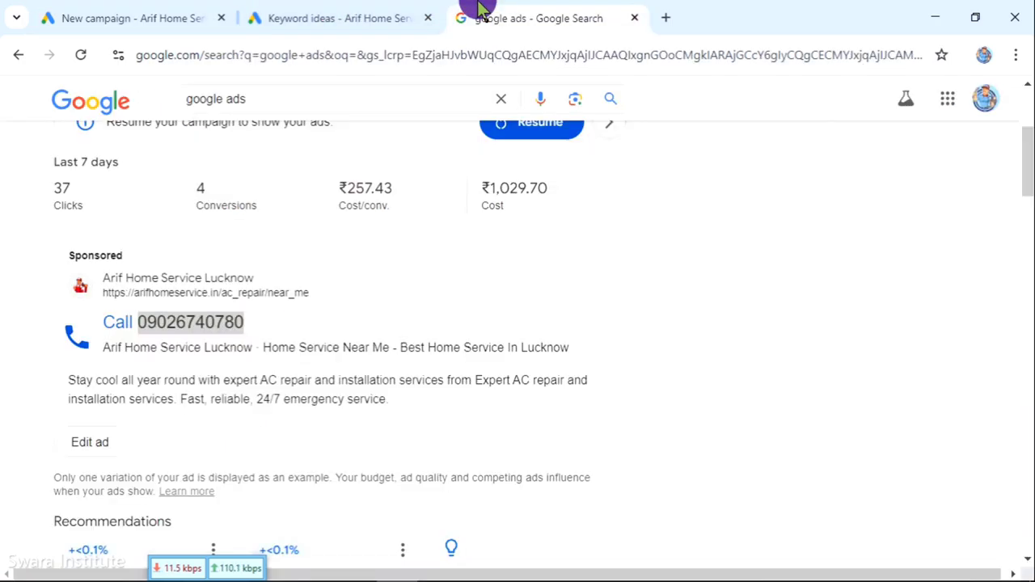
right_click(196, 321)
left_click(230, 337)
left_click(174, 10)
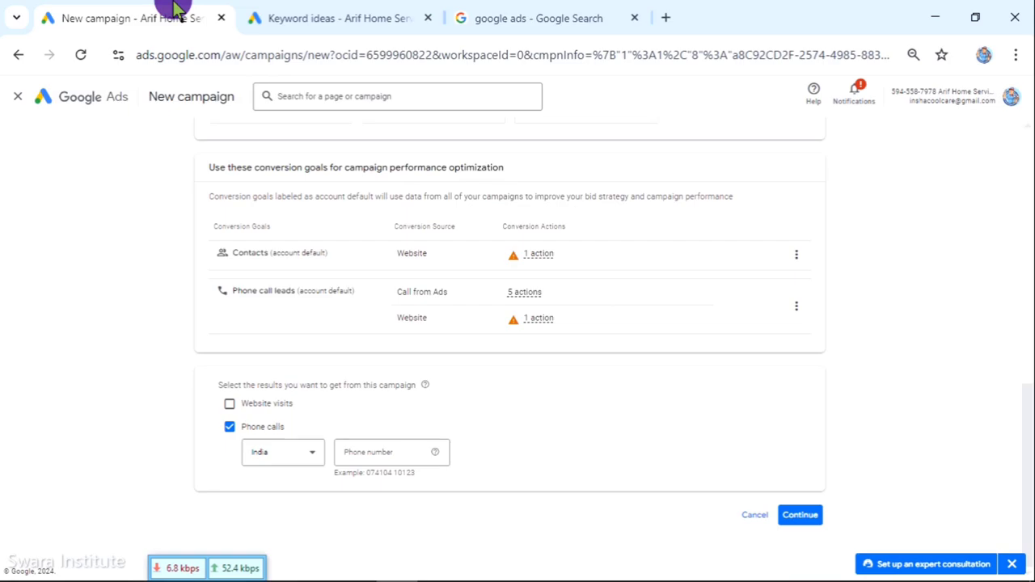
right_click(386, 448)
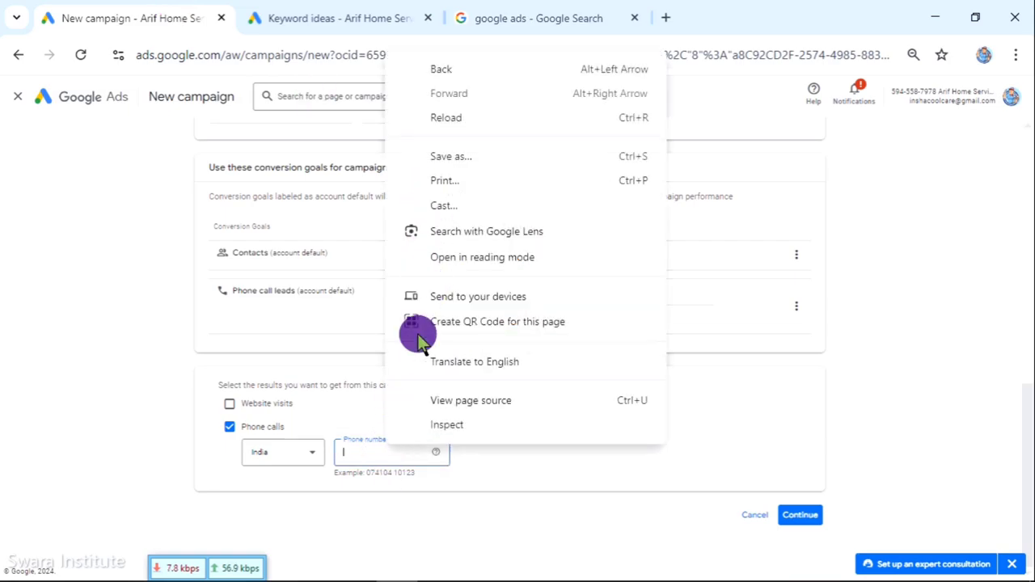
right_click(365, 449)
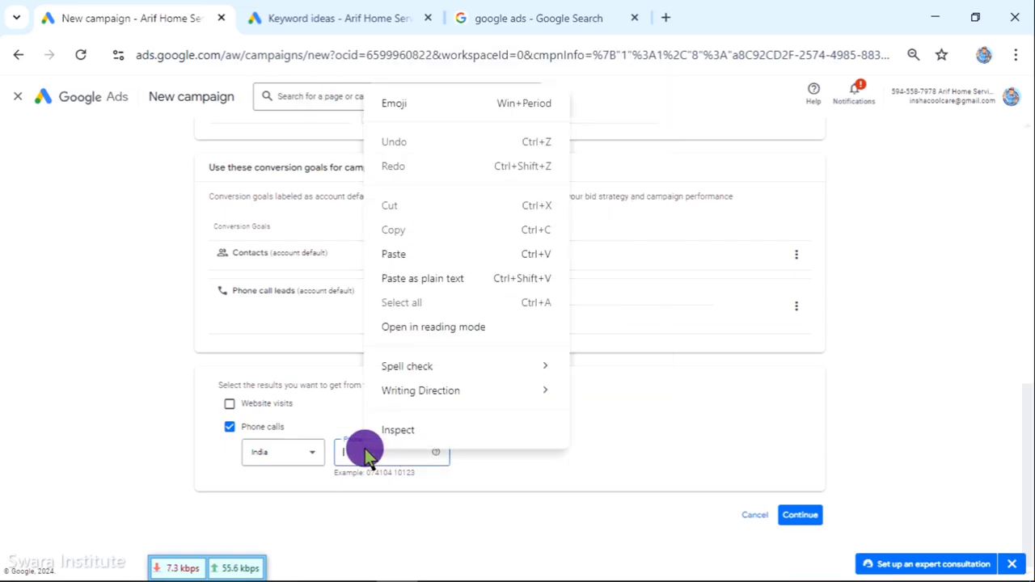
left_click(396, 256)
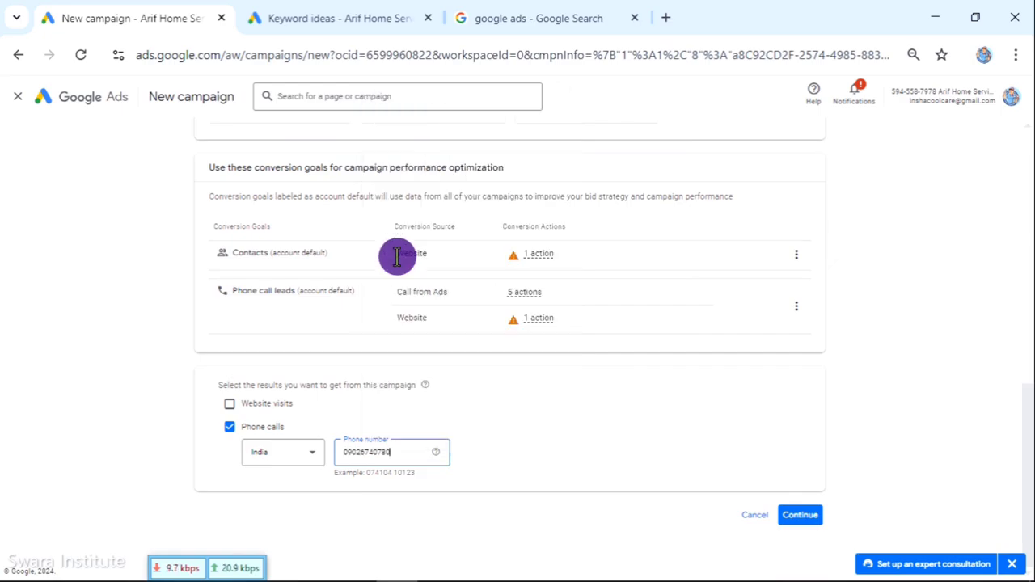
left_click(801, 522)
Select the default campaign name for replacement and copy the "Fridge+ washing machine+ Deep freeze" text from the WhatsApp chat.
mouse_move(512, 333)
scroll(348, 261, "down", 1)
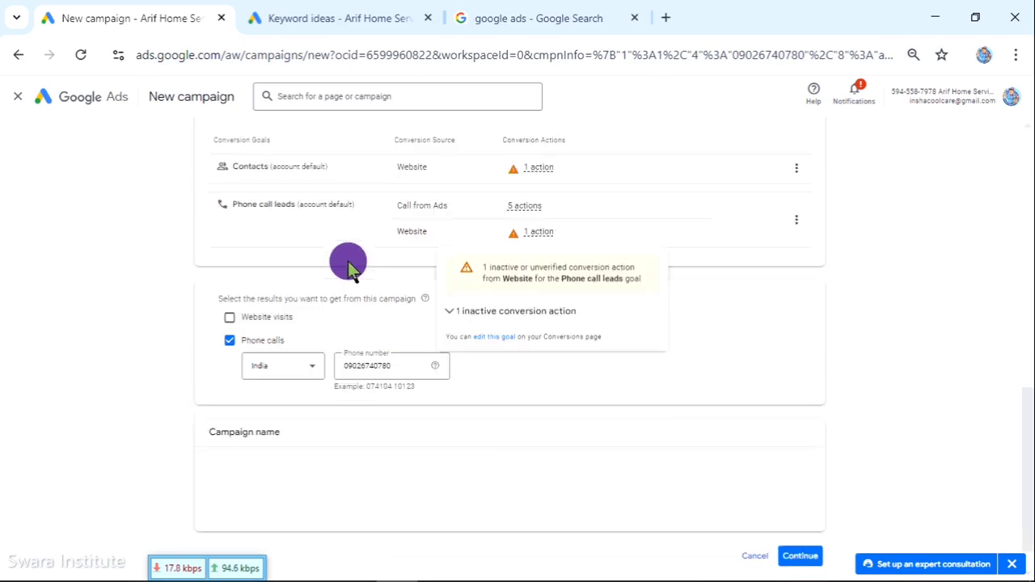
scroll(348, 261, "down", 1)
left_click_drag(273, 440, 93, 437)
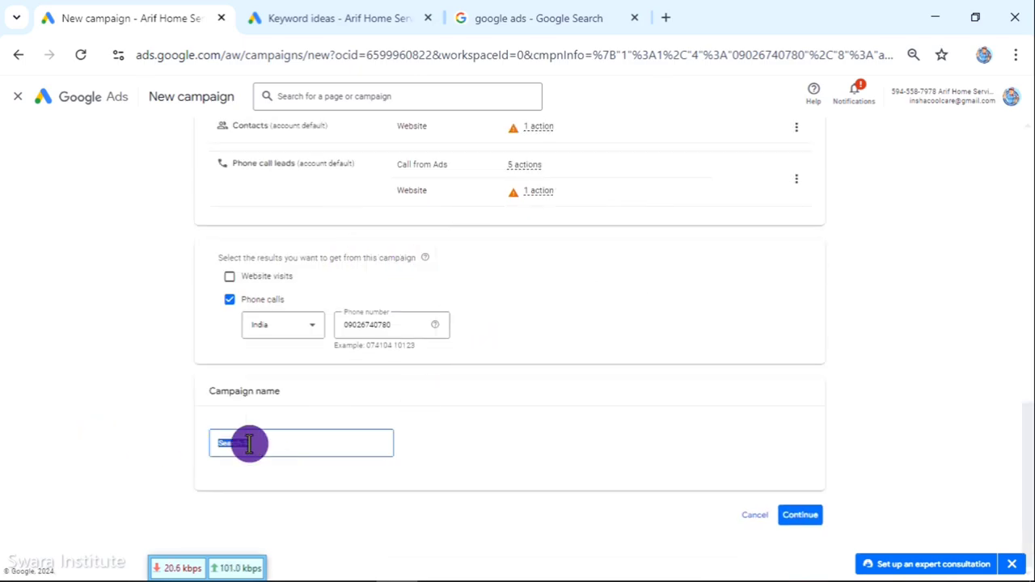
left_click(437, 576)
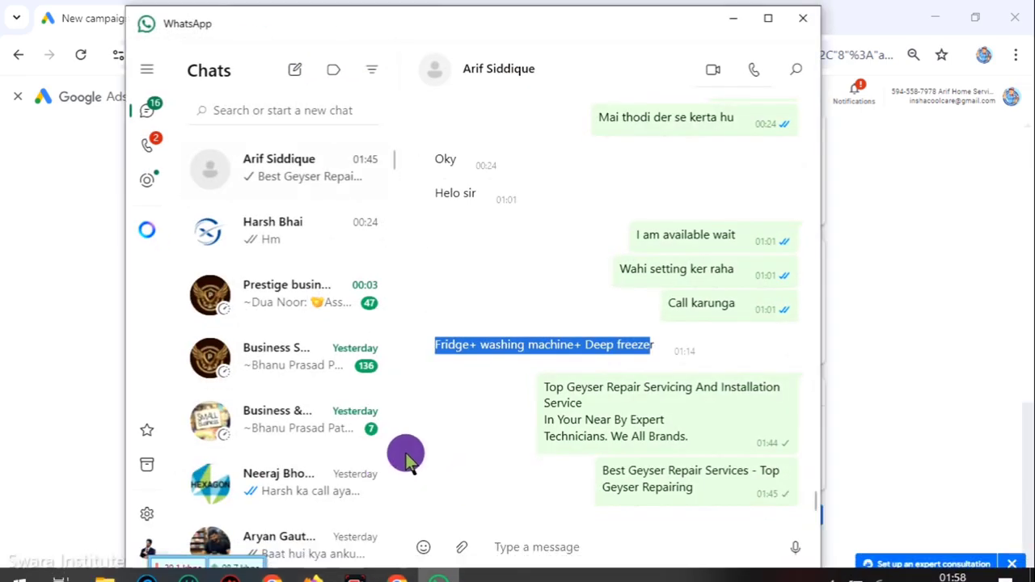
right_click(557, 344)
left_click(634, 69)
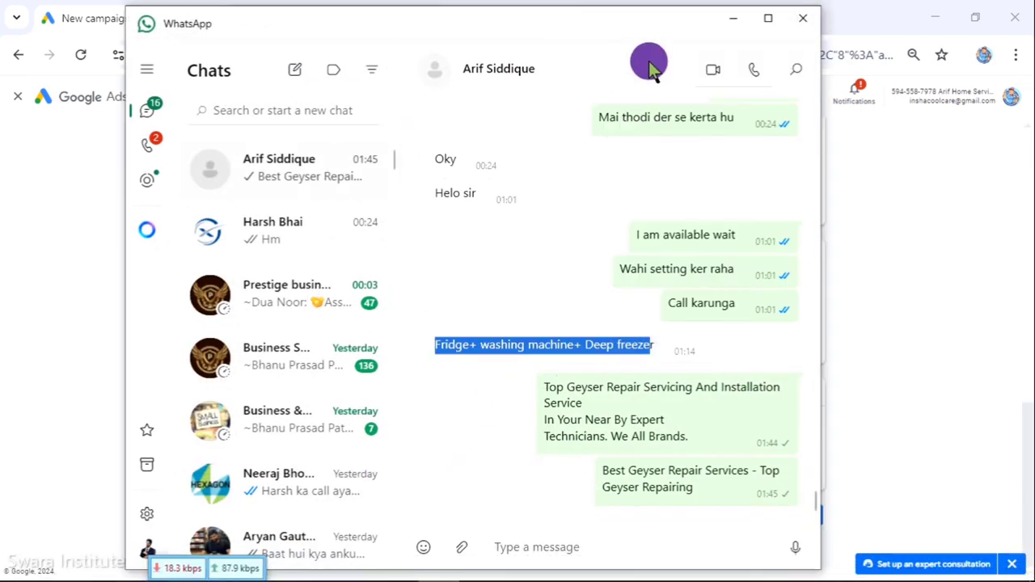
left_click(745, 24)
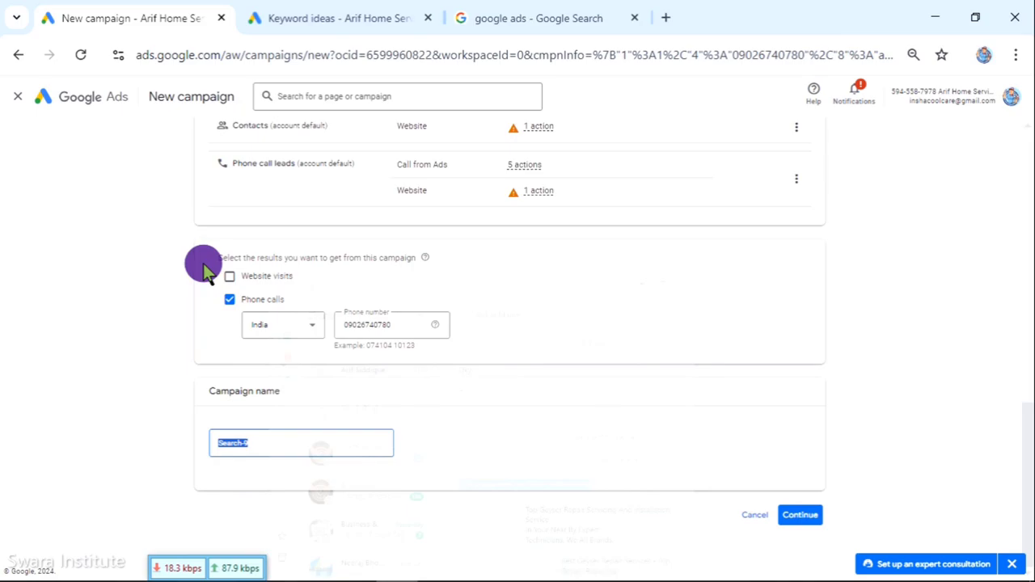
Name the campaign "Fridge+ washing machine+ Deep freezer" and continue to the bidding settings.
right_click(231, 443)
left_click(273, 163)
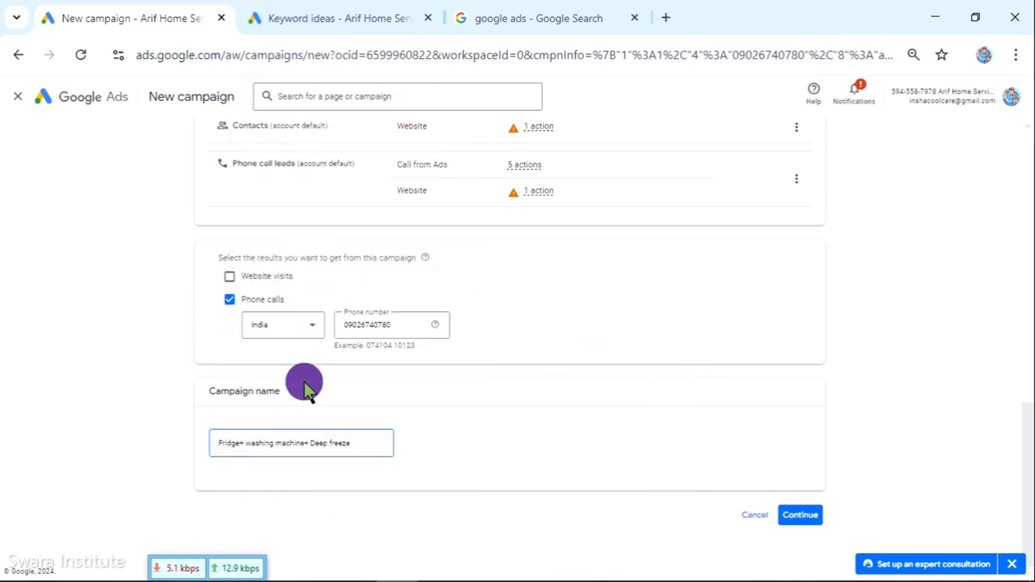
type("r")
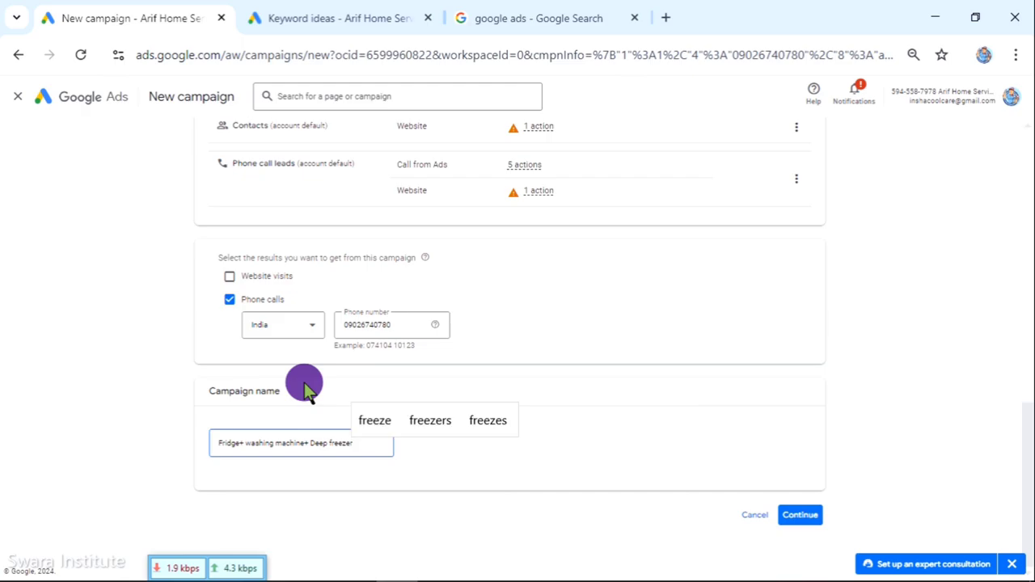
left_click(800, 515)
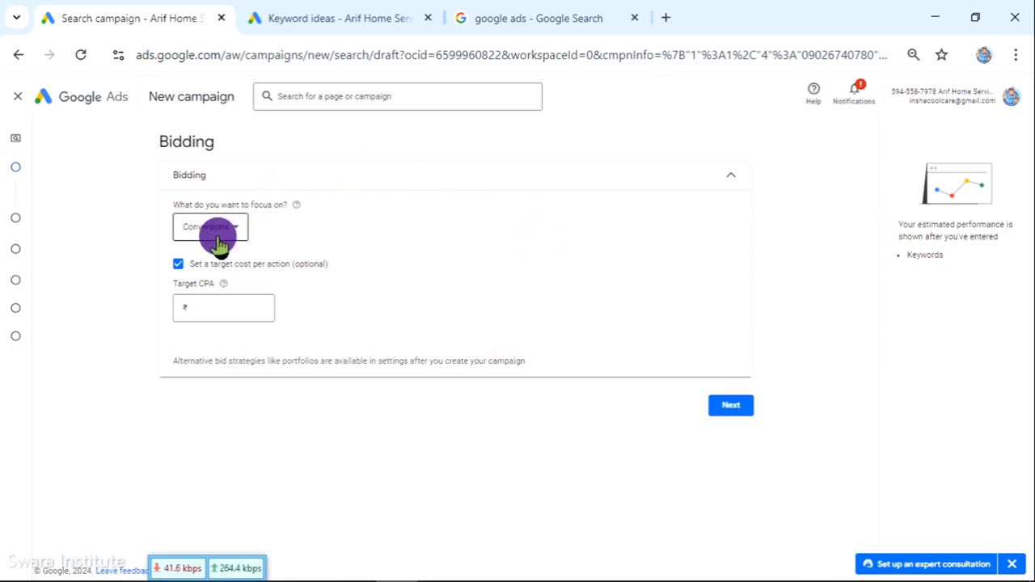
Focus bidding on Clicks with a maximum CPC bid limit of ₹30 and proceed to the campaign settings.
left_click(217, 234)
left_click(217, 333)
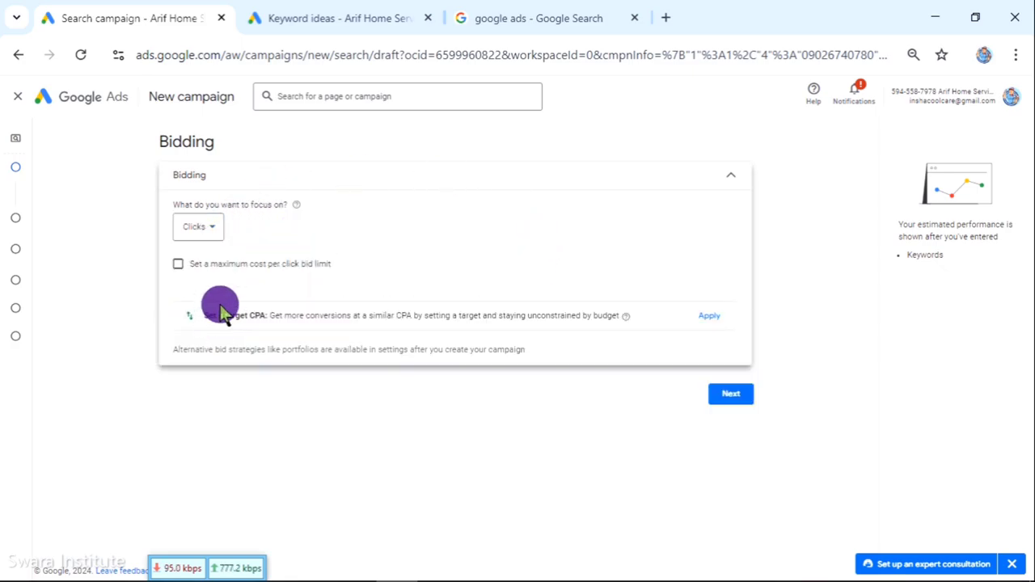
left_click(180, 265)
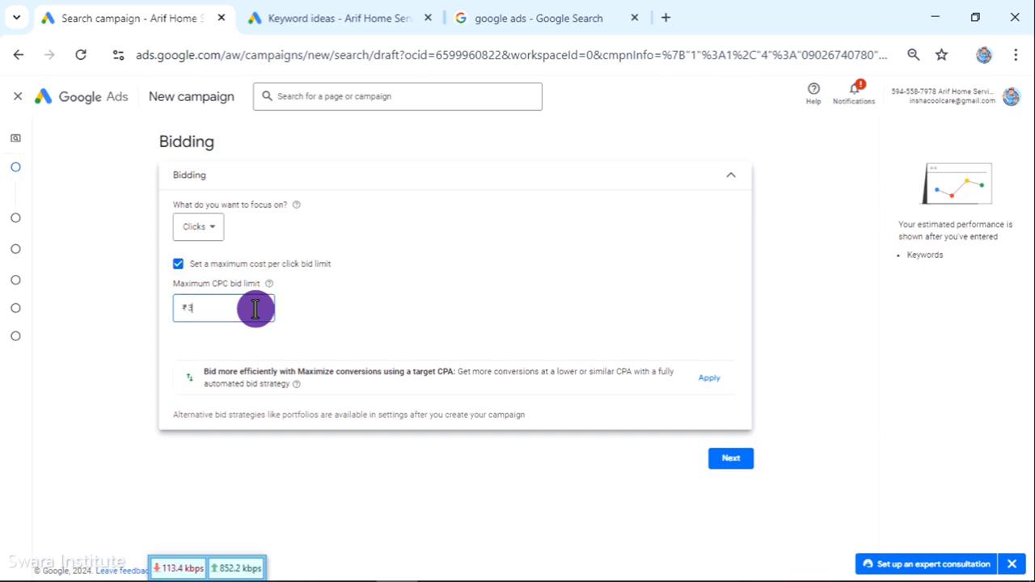
left_click(254, 323)
type("30")
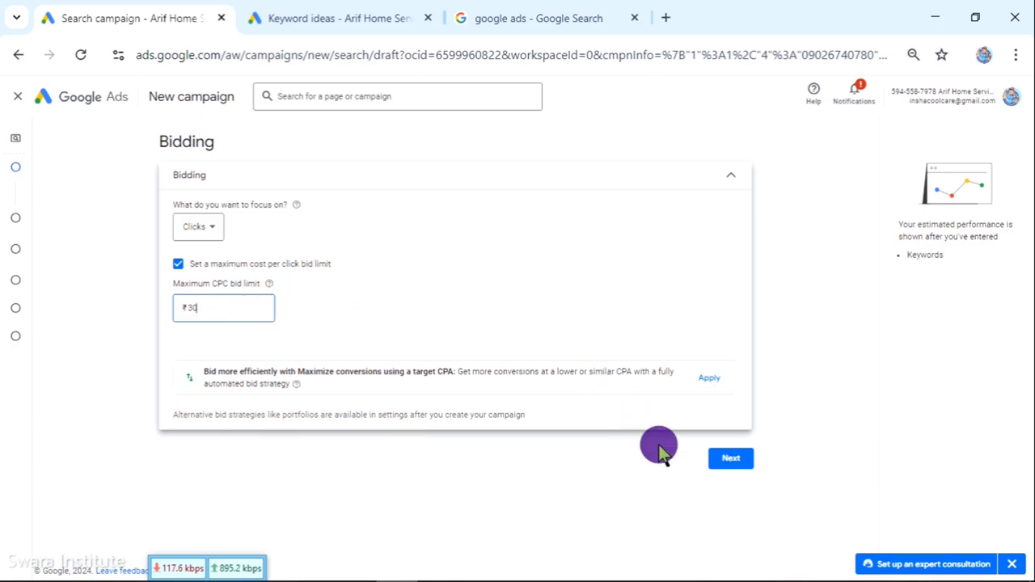
left_click(718, 454)
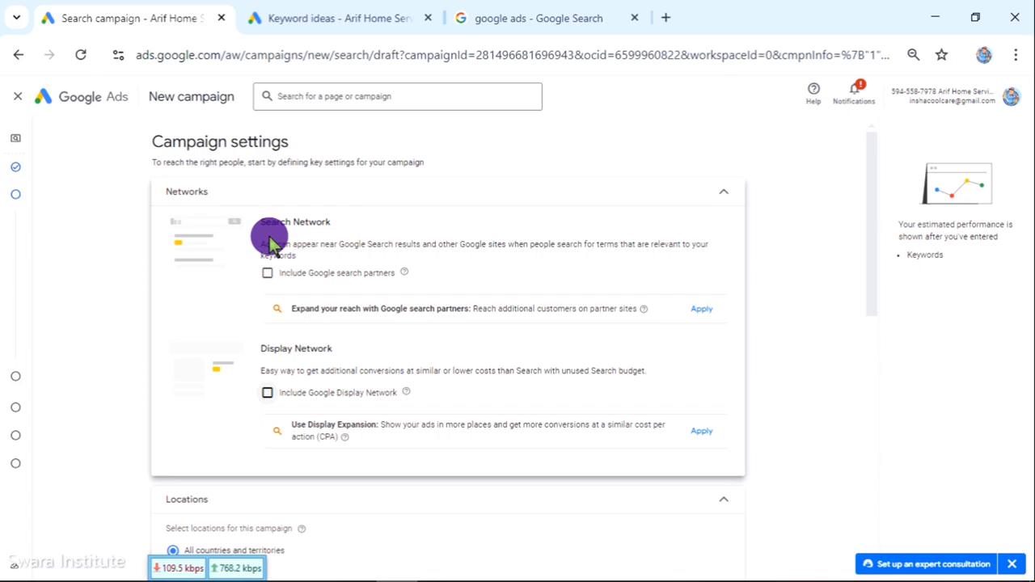
Target a custom location with a 10 km radius around Lucknow, Uttar Pradesh, using the advanced location search, and save it.
scroll(401, 234, "down", 1)
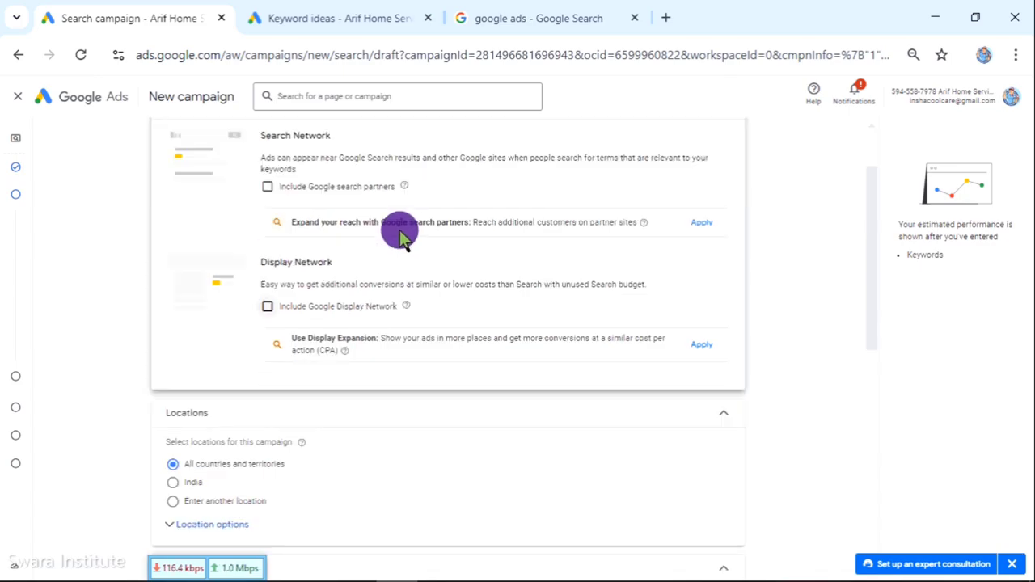
scroll(404, 416, "down", 3)
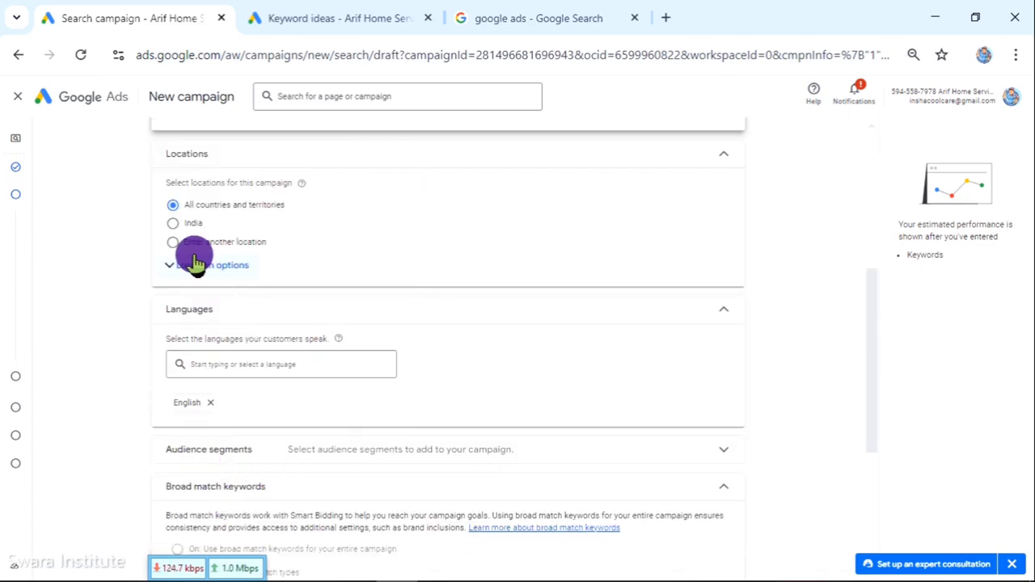
left_click(240, 243)
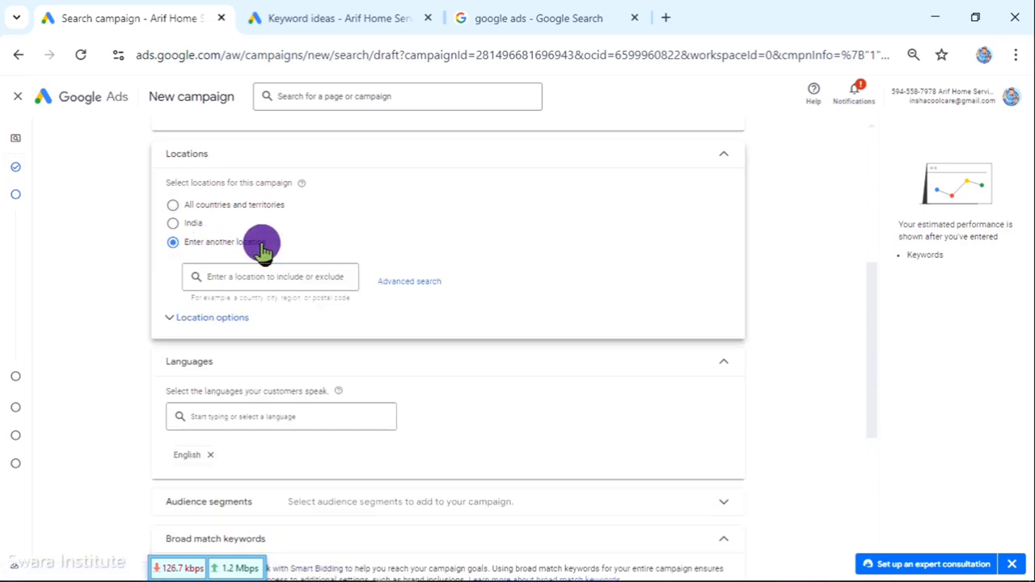
left_click(408, 283)
left_click(270, 179)
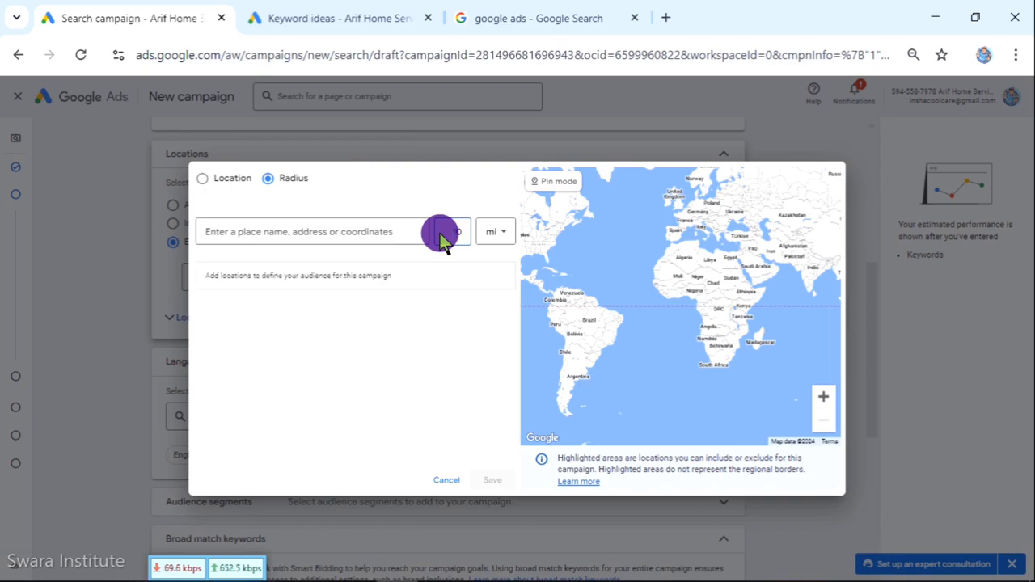
left_click(485, 235)
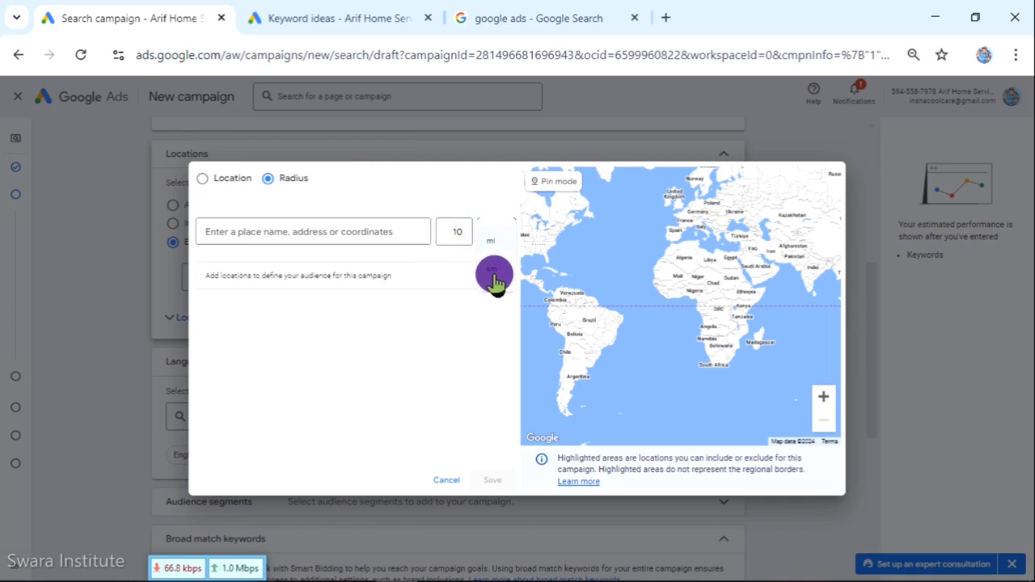
left_click(311, 231)
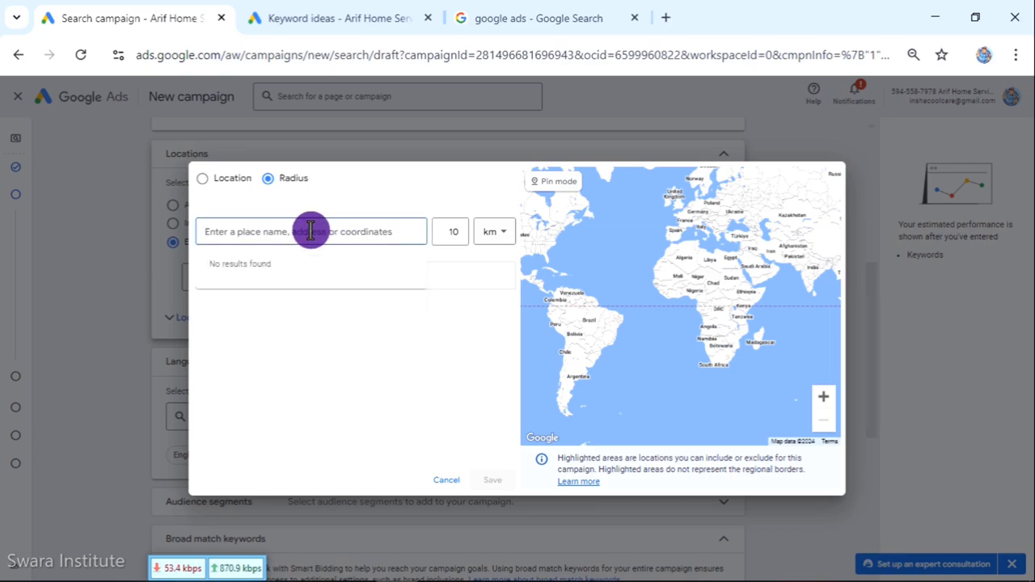
type("Luc")
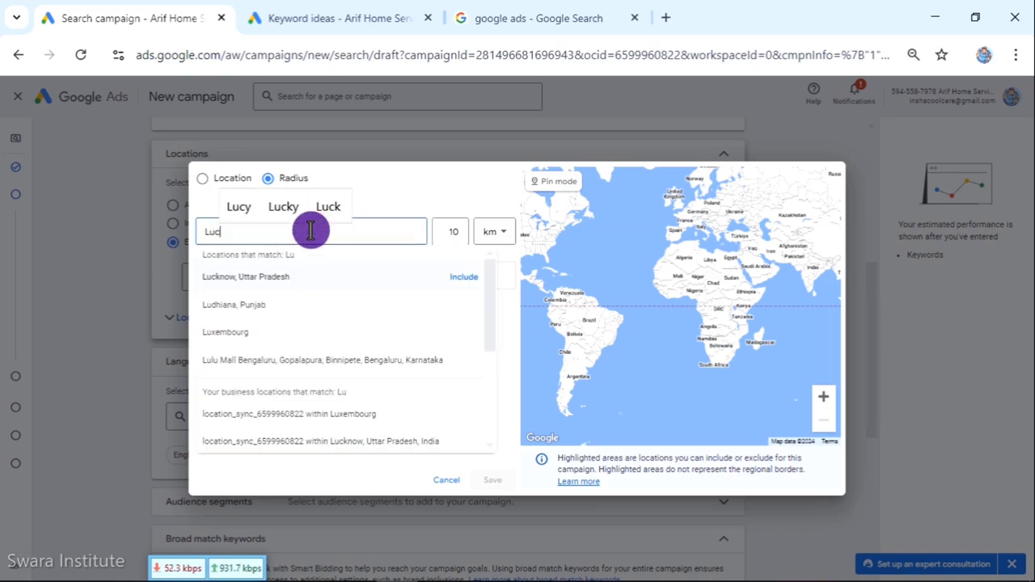
type("know")
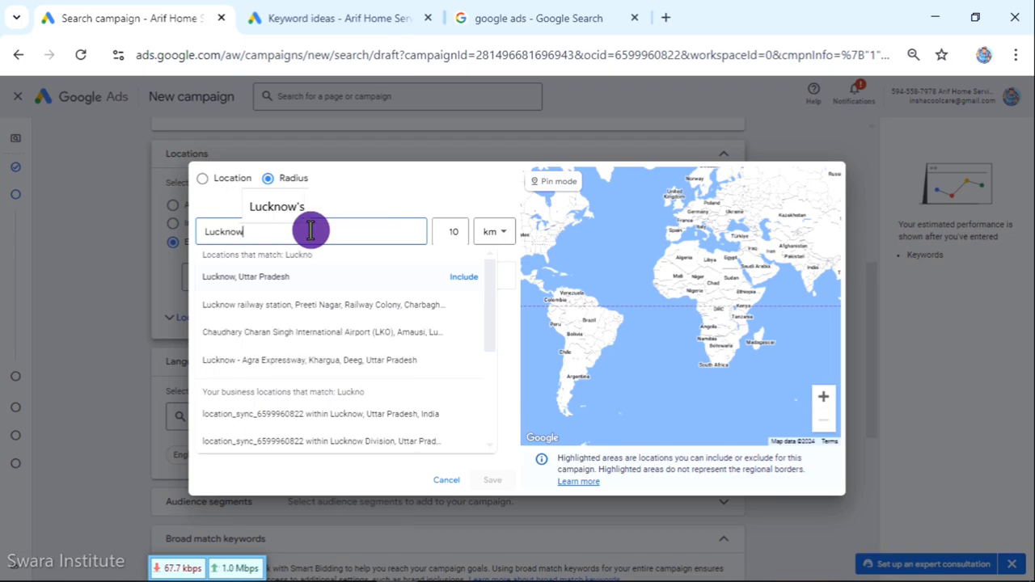
left_click(465, 280)
left_click(490, 480)
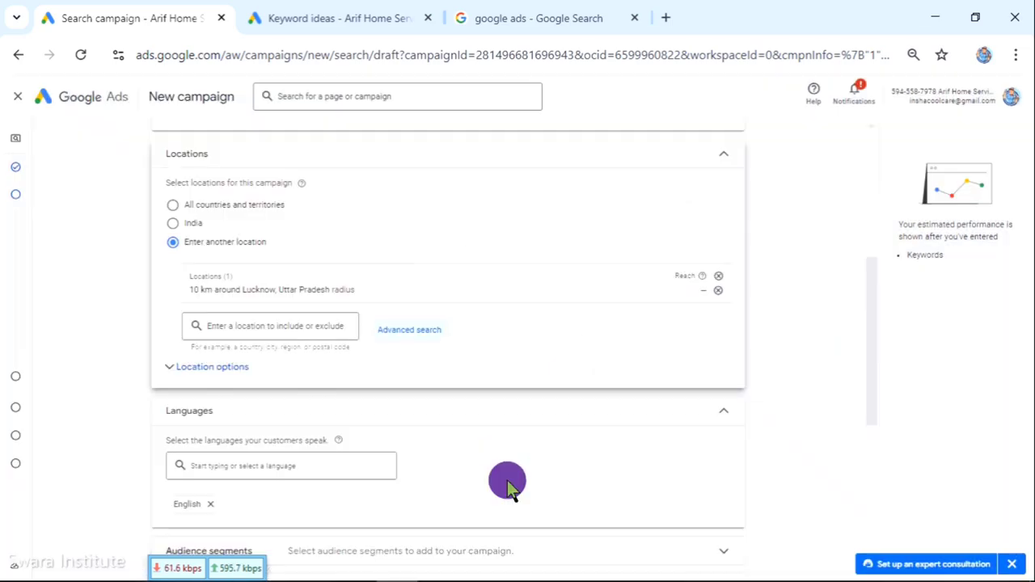
Set the location options to Presence, targeting only people in or regularly in the included locations.
left_click(213, 372)
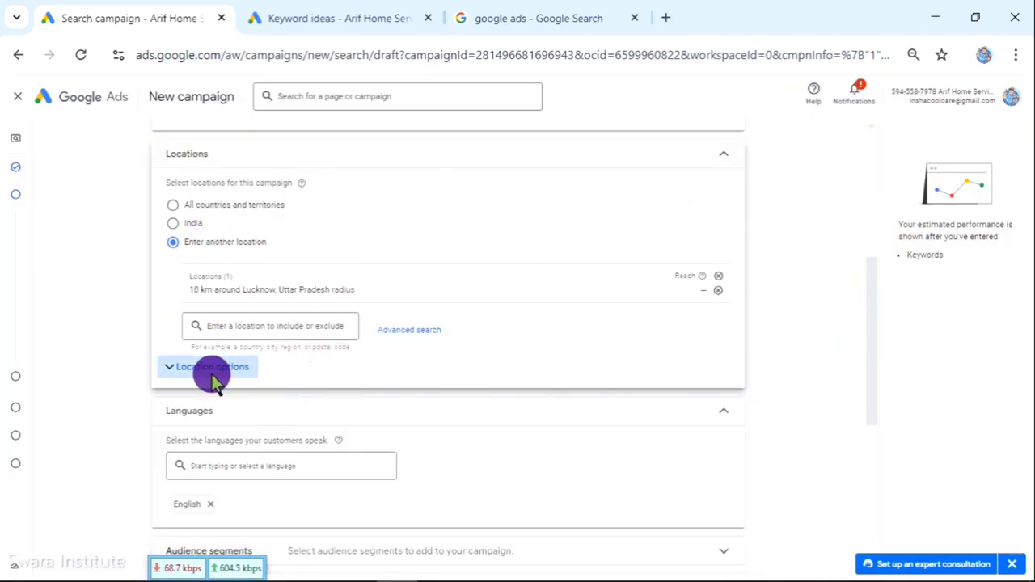
left_click(174, 435)
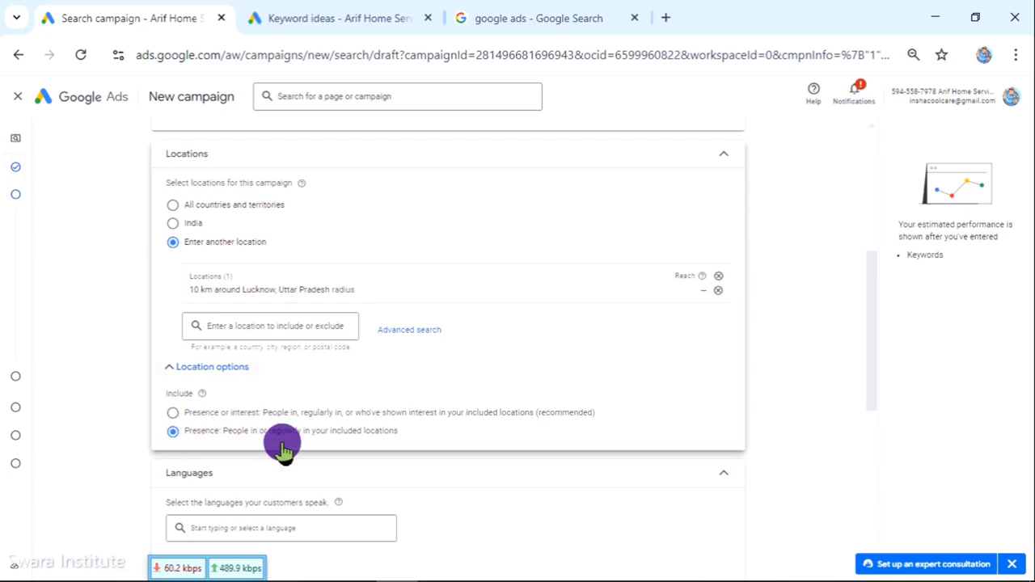
left_click_drag(402, 434, 226, 436)
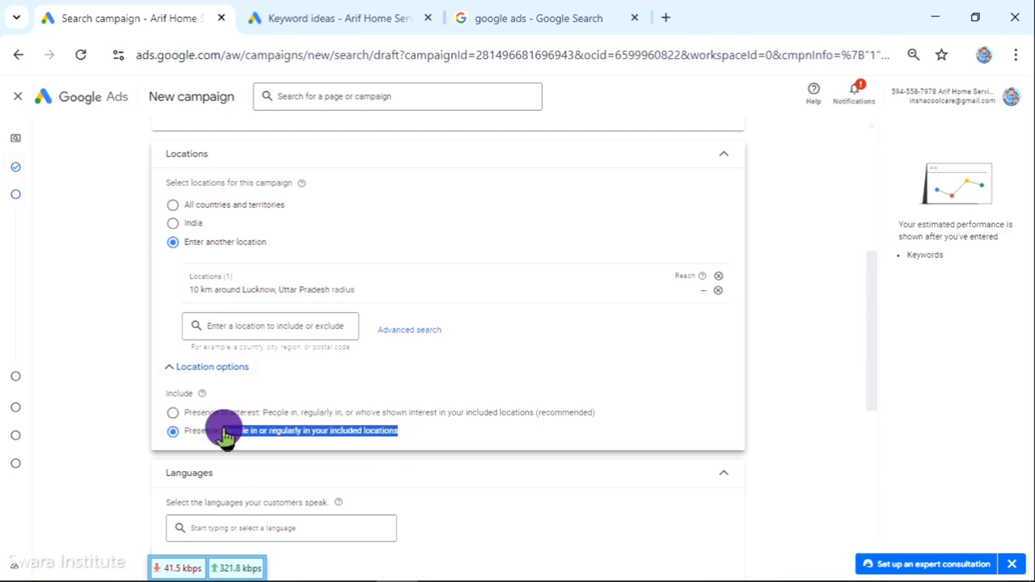
left_click(255, 435)
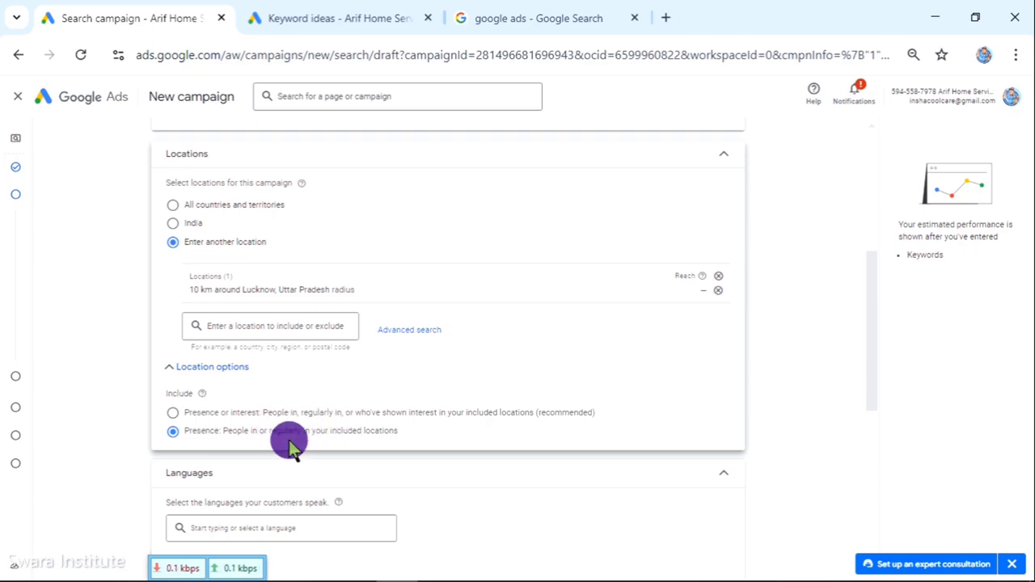
Add Hindi as a second customer language alongside English.
scroll(417, 413, "down", 3)
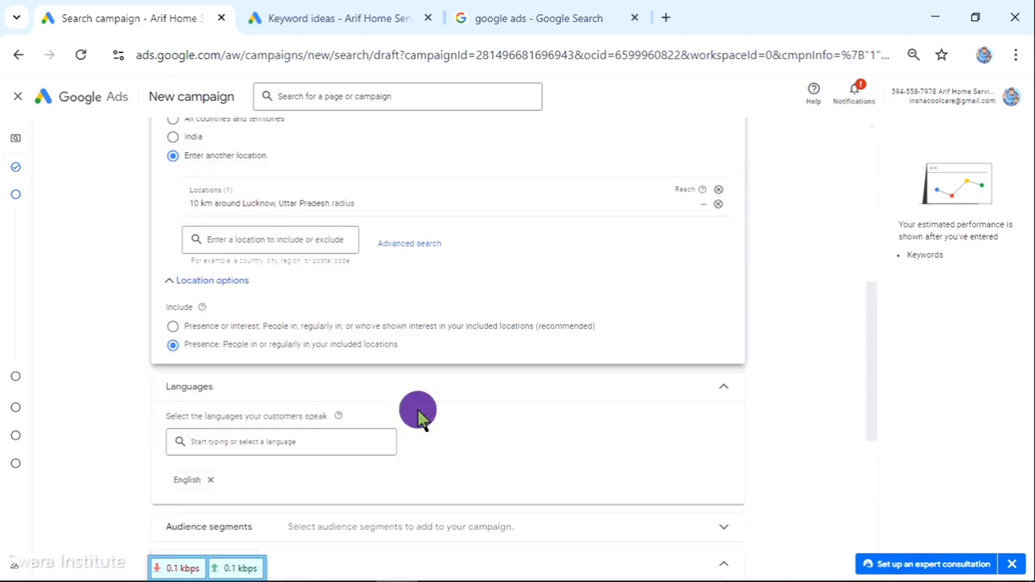
left_click(276, 359)
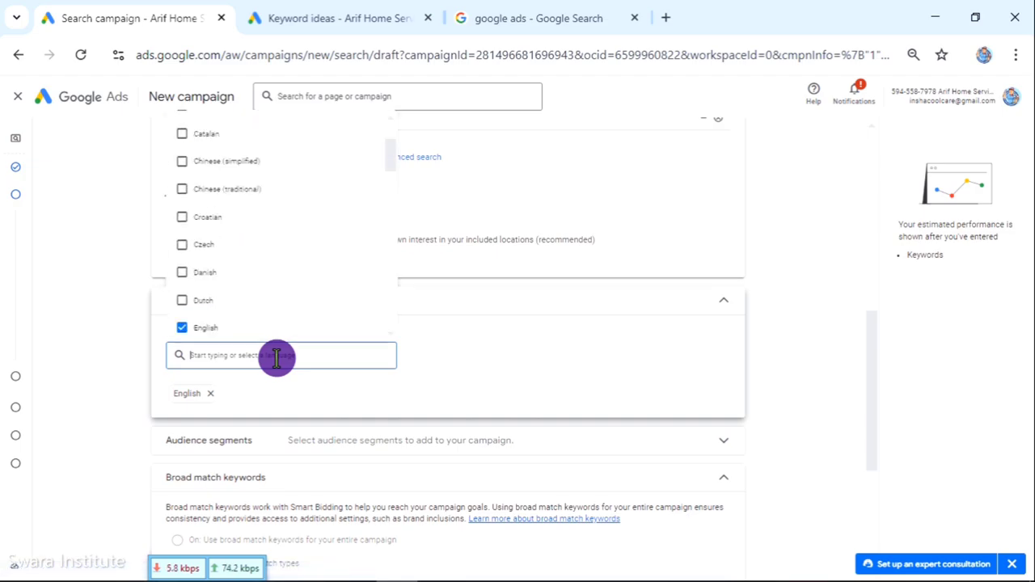
type("hi")
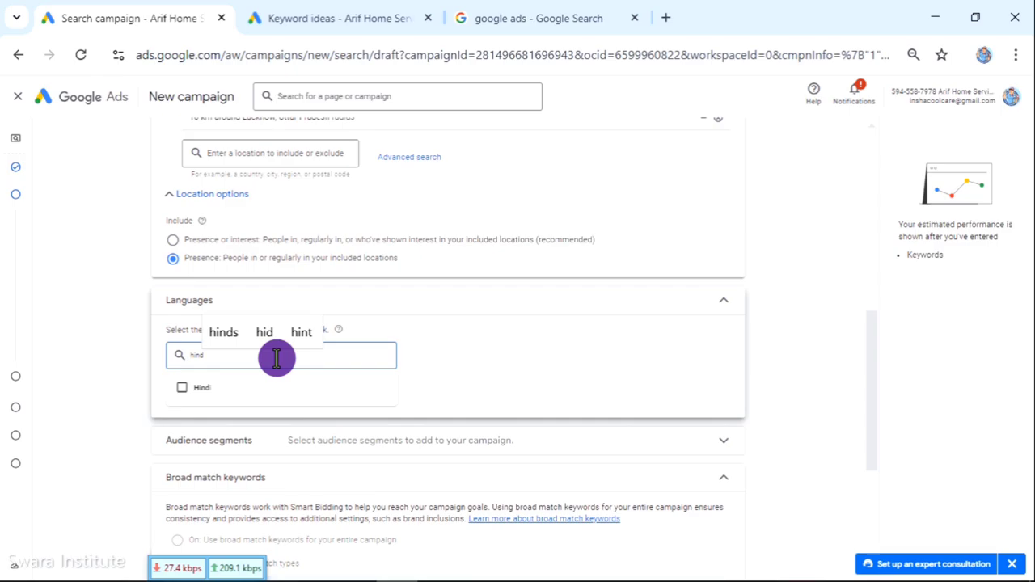
type("nd")
left_click(182, 388)
left_click(518, 343)
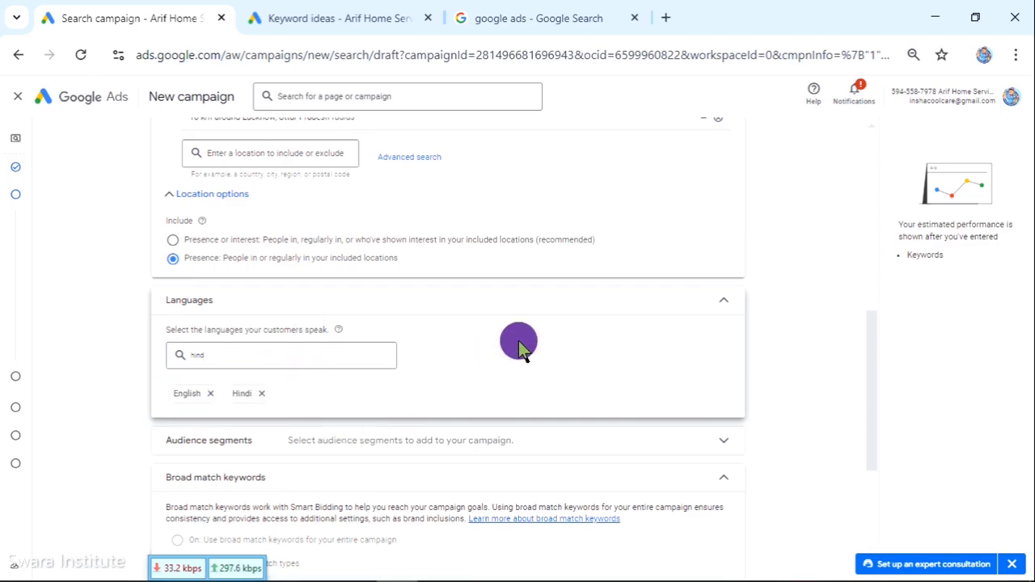
Open the ad schedule in the additional campaign settings and set the start time for all days to 09:00.
scroll(518, 341, "down", 4)
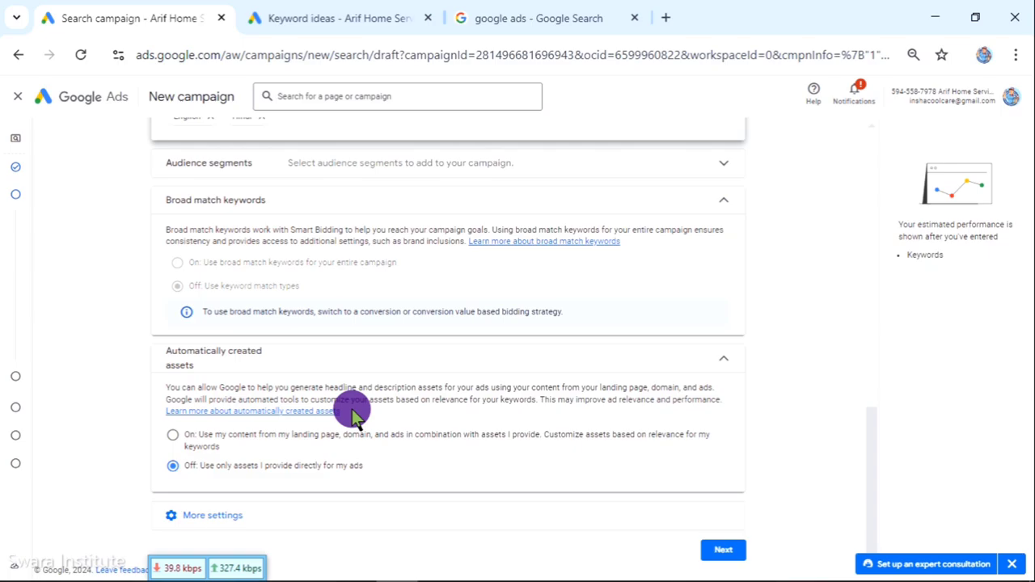
left_click(217, 518)
scroll(332, 404, "down", 2)
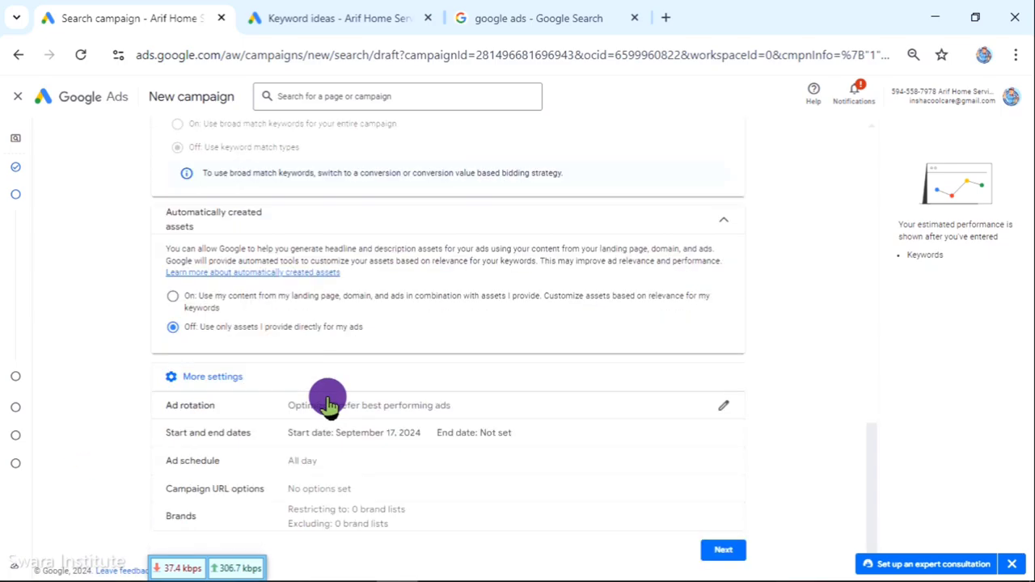
left_click(323, 462)
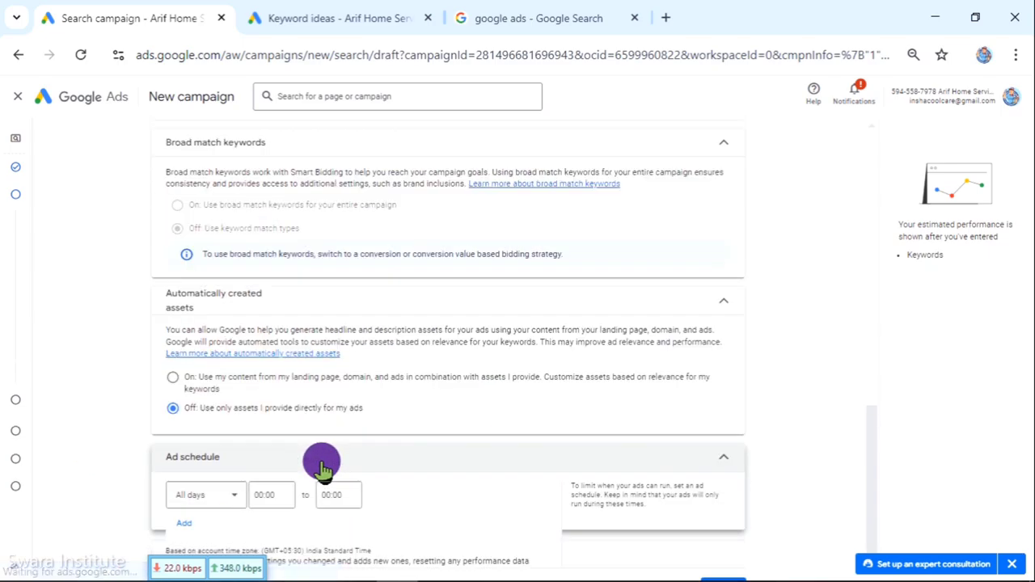
left_click(289, 494)
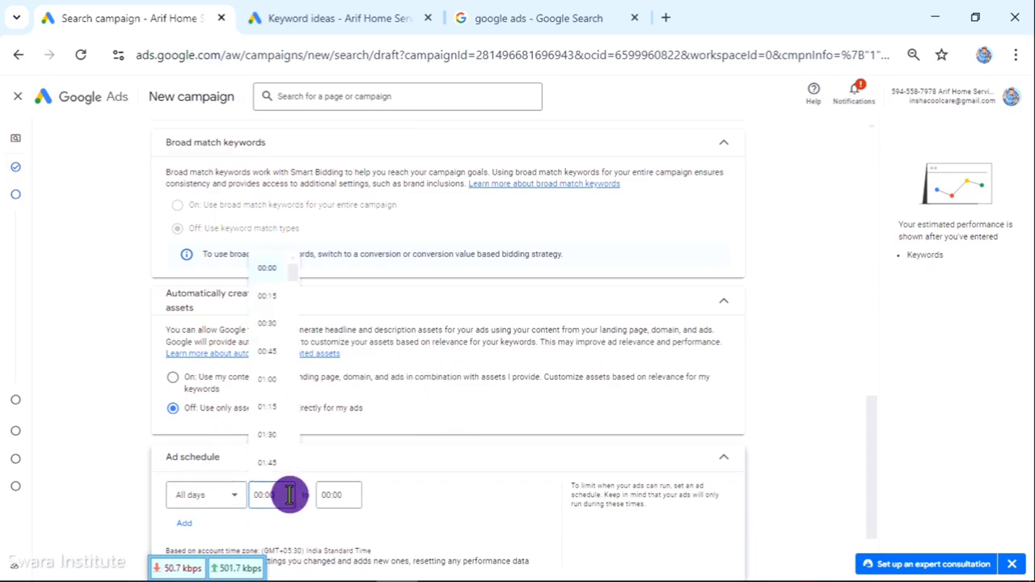
scroll(269, 388, "down", 10)
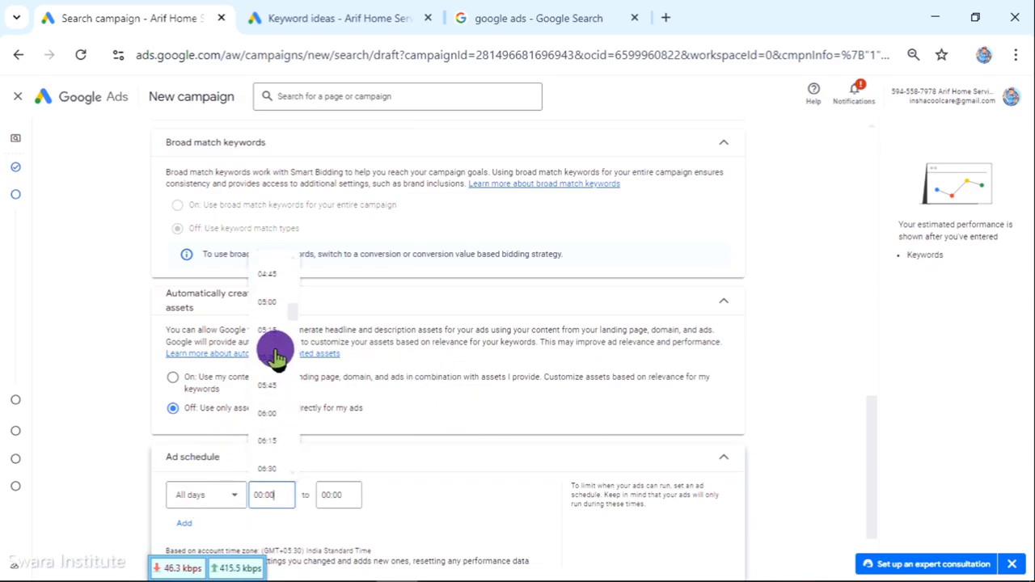
scroll(275, 363, "down", 3)
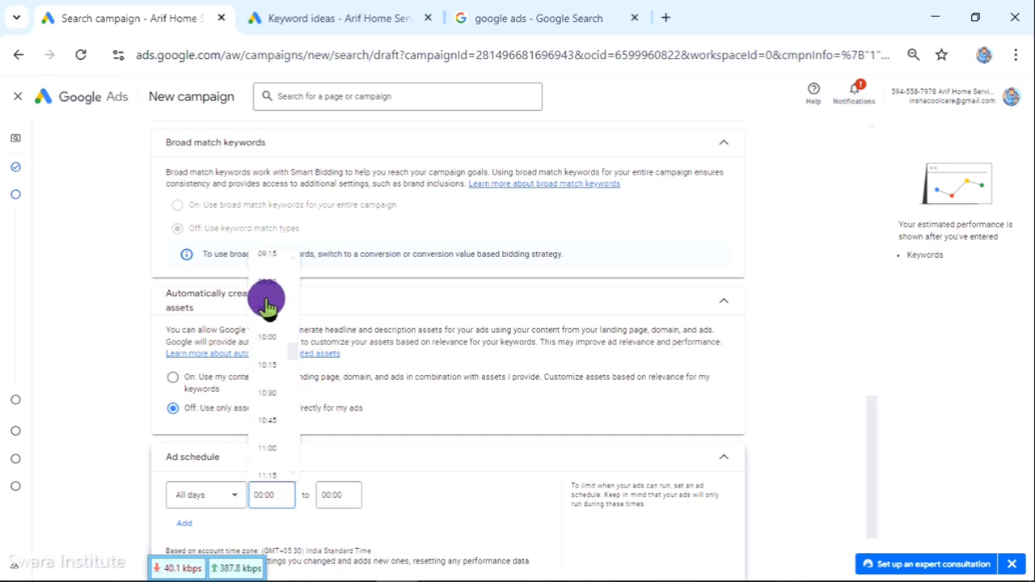
scroll(271, 299, "up", 1)
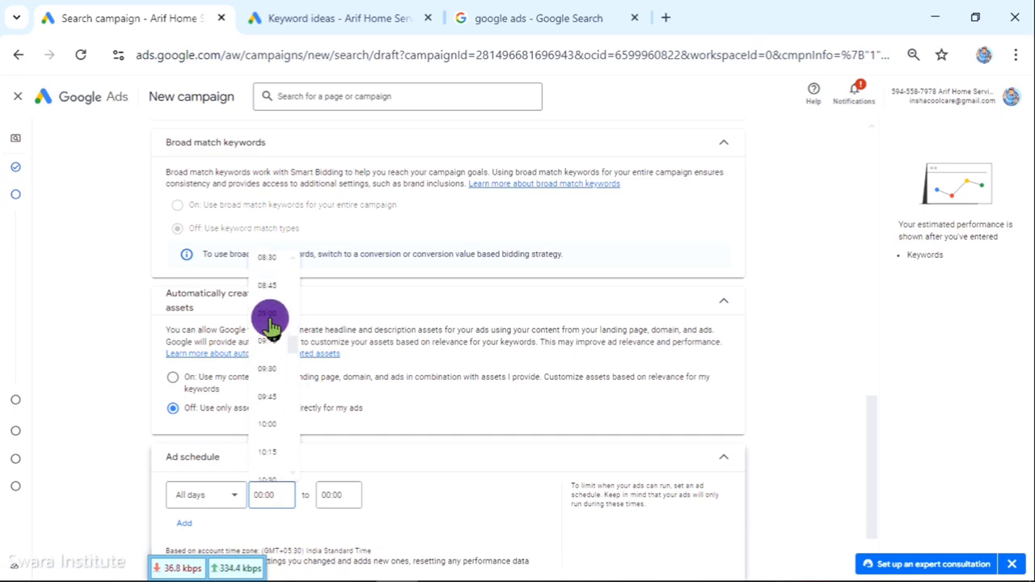
left_click(270, 322)
Set the end time of the all-days ad schedule to 18:00.
left_click(341, 494)
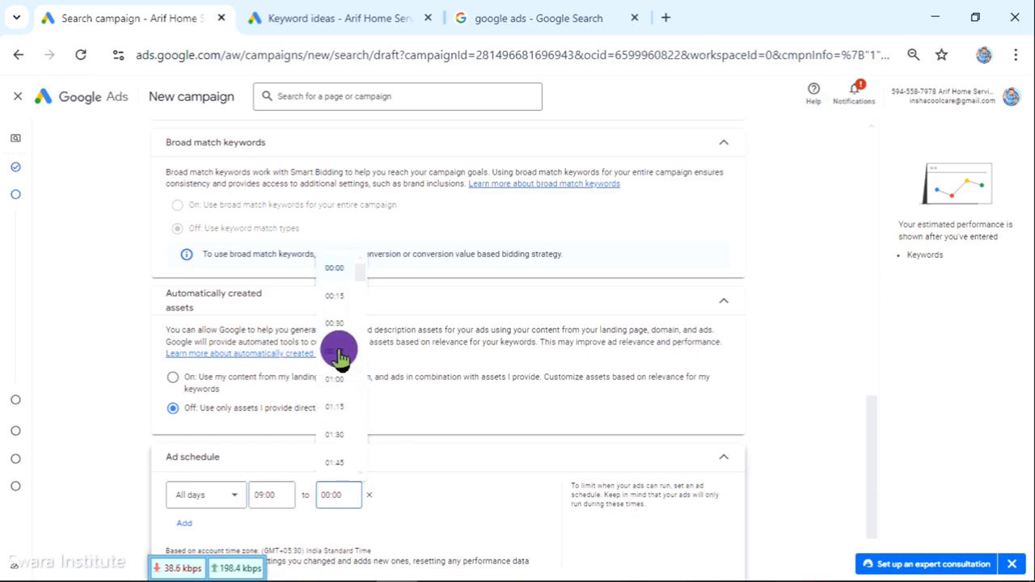
scroll(339, 356, "down", 2)
scroll(339, 356, "down", 7)
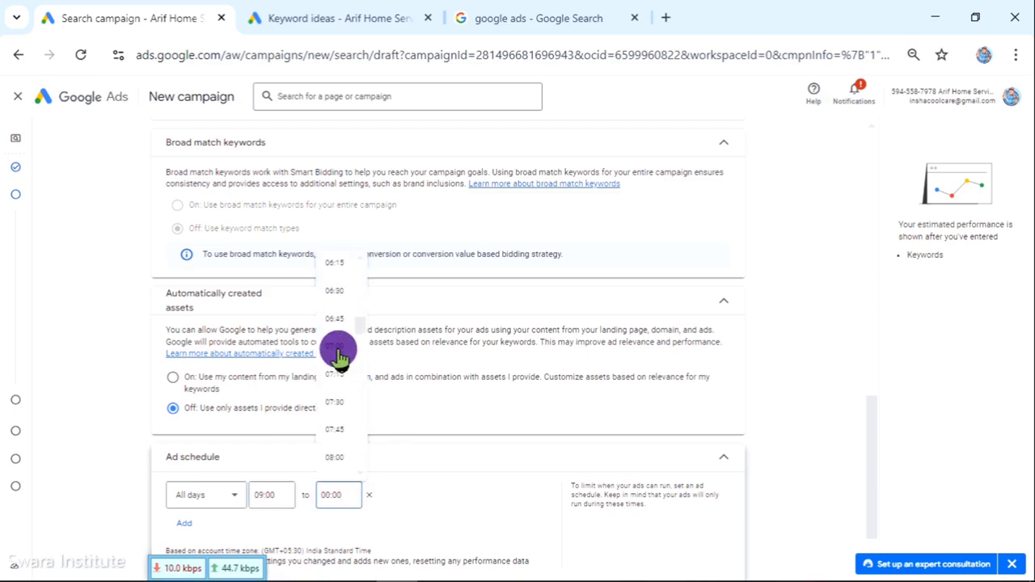
scroll(338, 356, "down", 12)
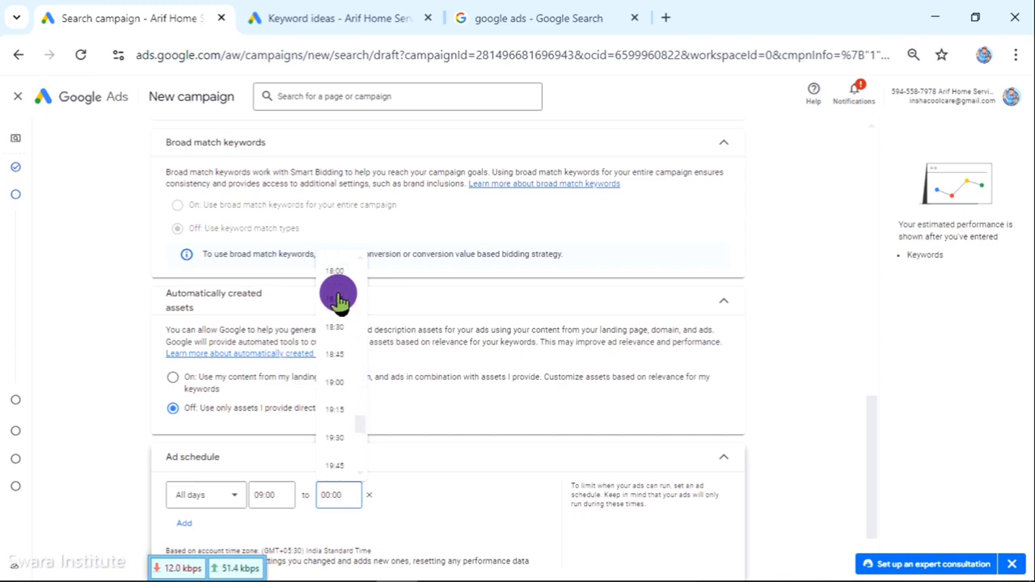
left_click(336, 274)
scroll(428, 433, "down", 1)
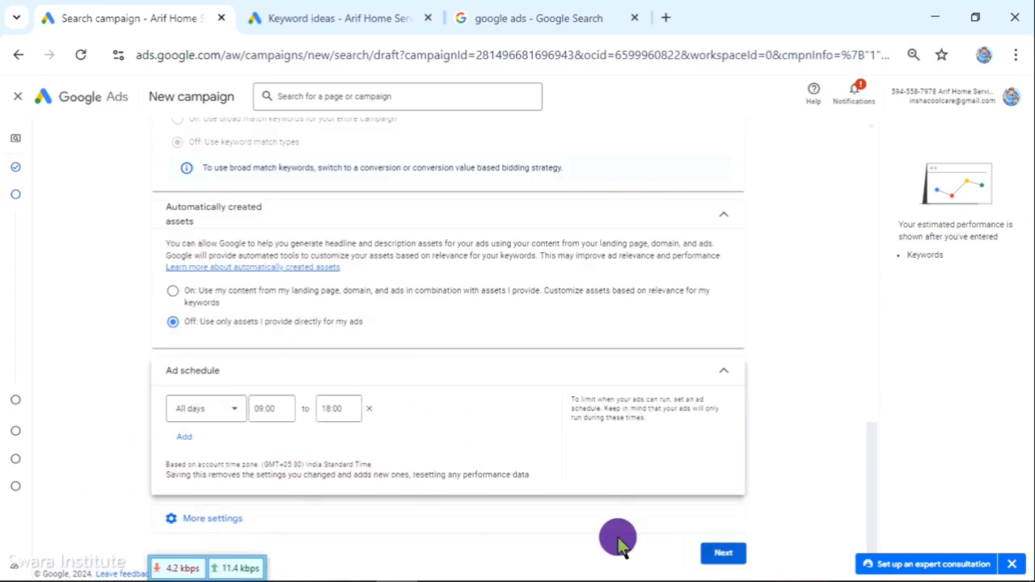
Show the remaining campaign settings, continue past them, and skip the keyword and asset generation to reach the keywords and ads page.
left_click(170, 517)
scroll(302, 522, "down", 1)
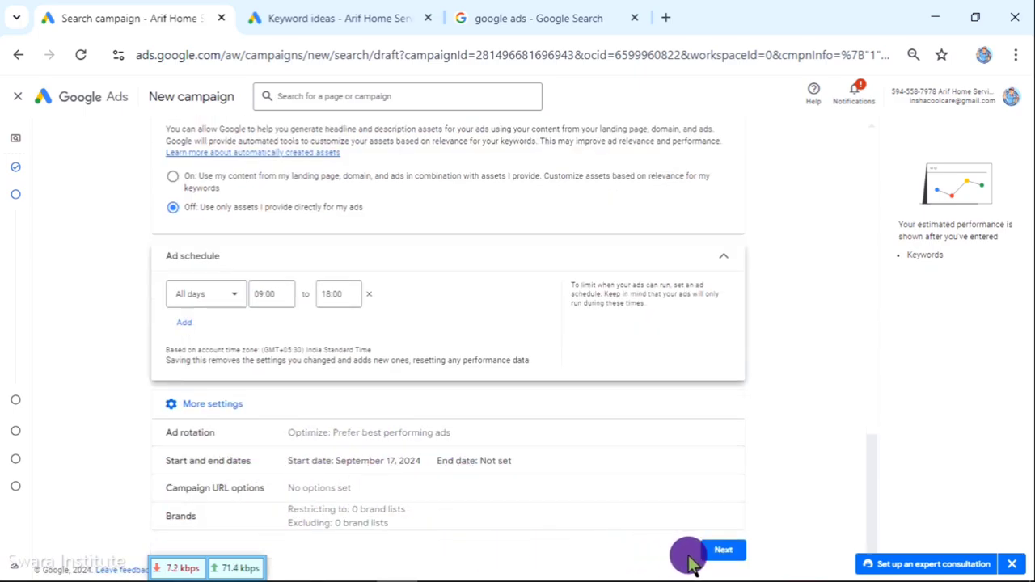
left_click(722, 556)
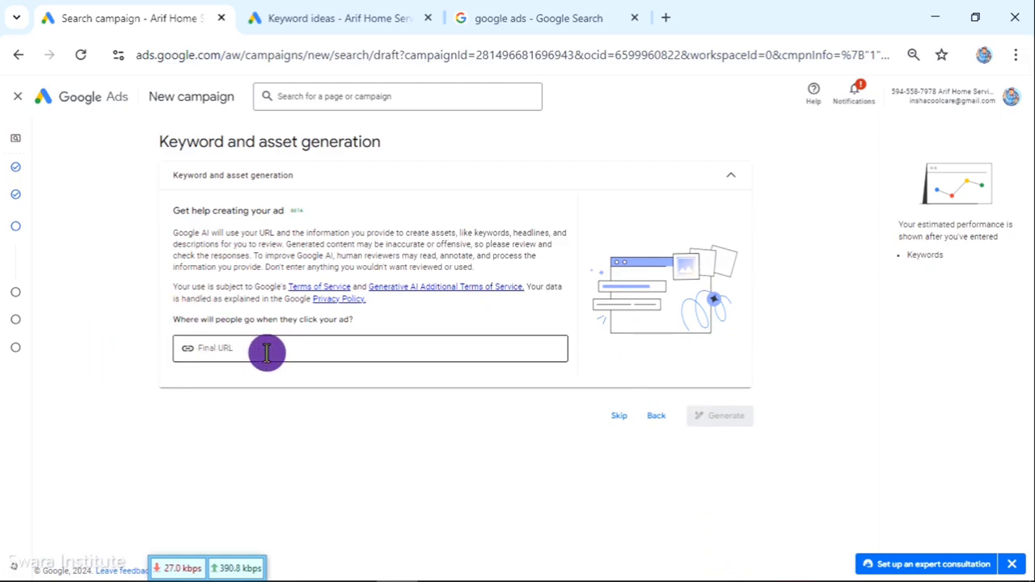
left_click(618, 422)
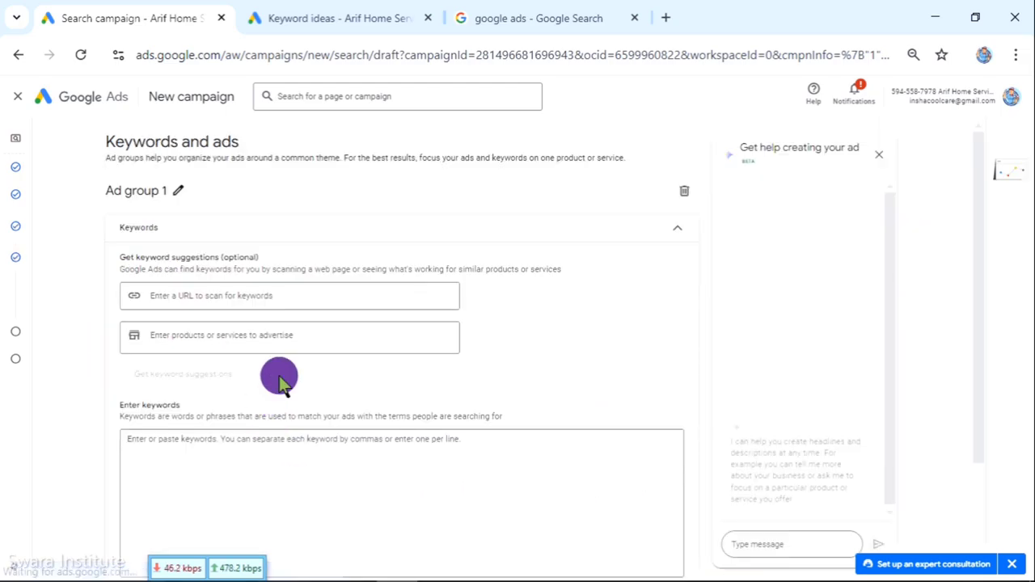
left_click(186, 295)
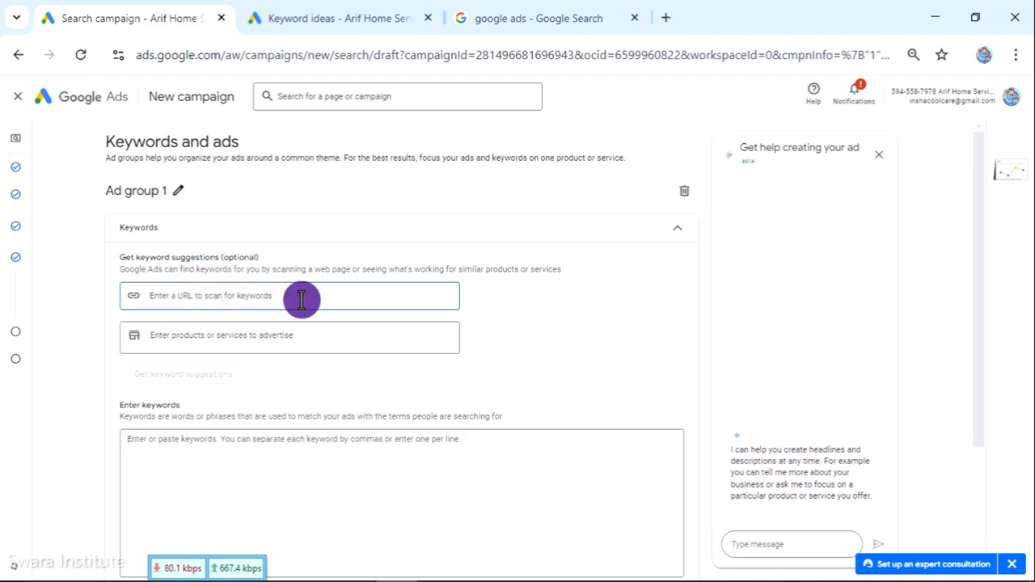
left_click(251, 336)
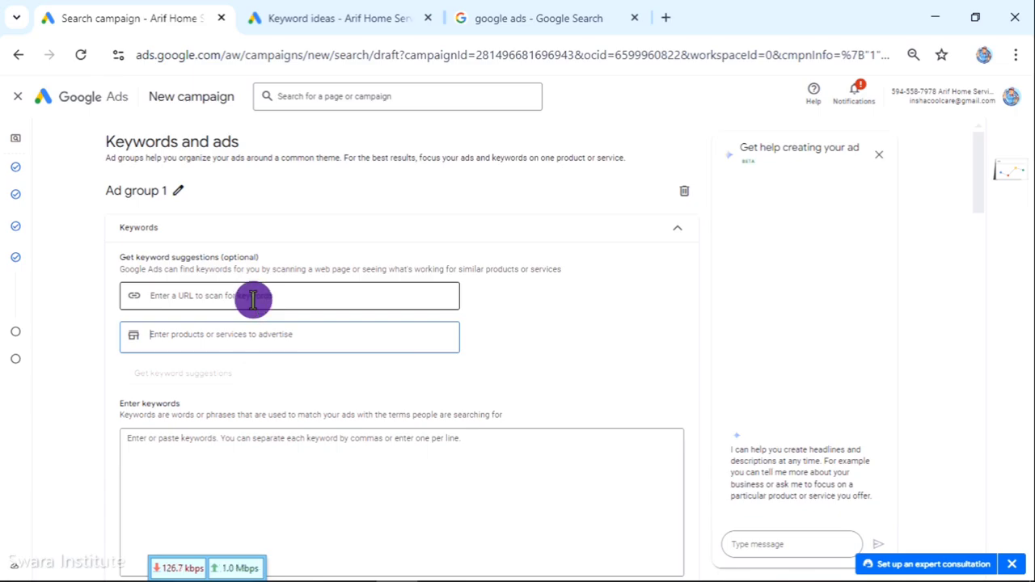
left_click(279, 295)
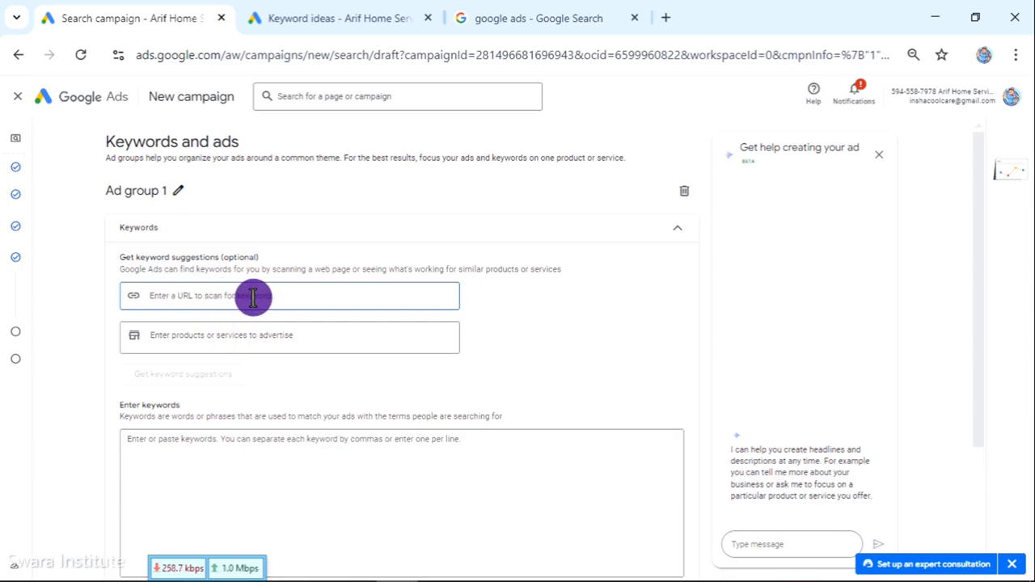
left_click(564, 11)
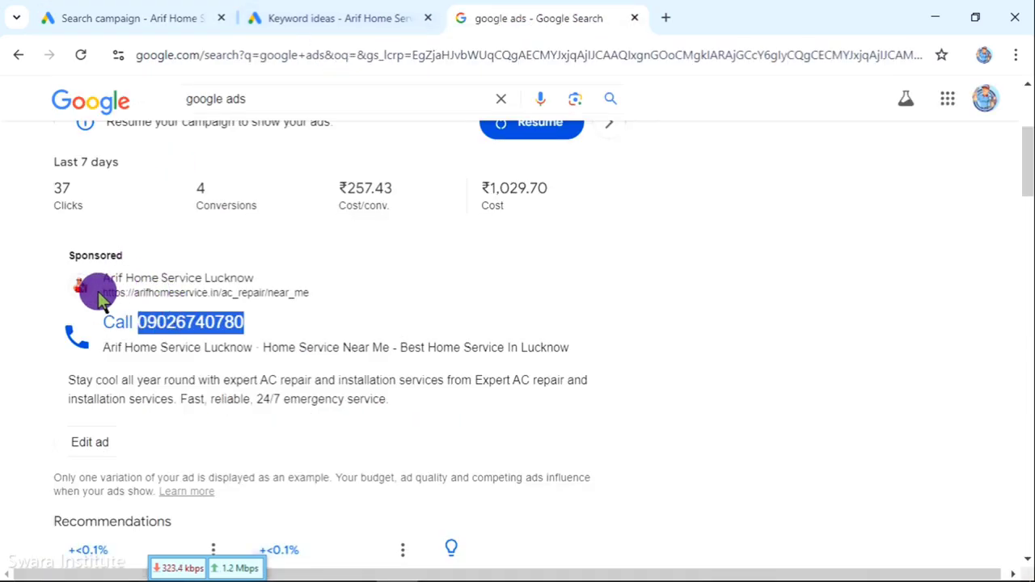
left_click_drag(98, 299, 173, 301)
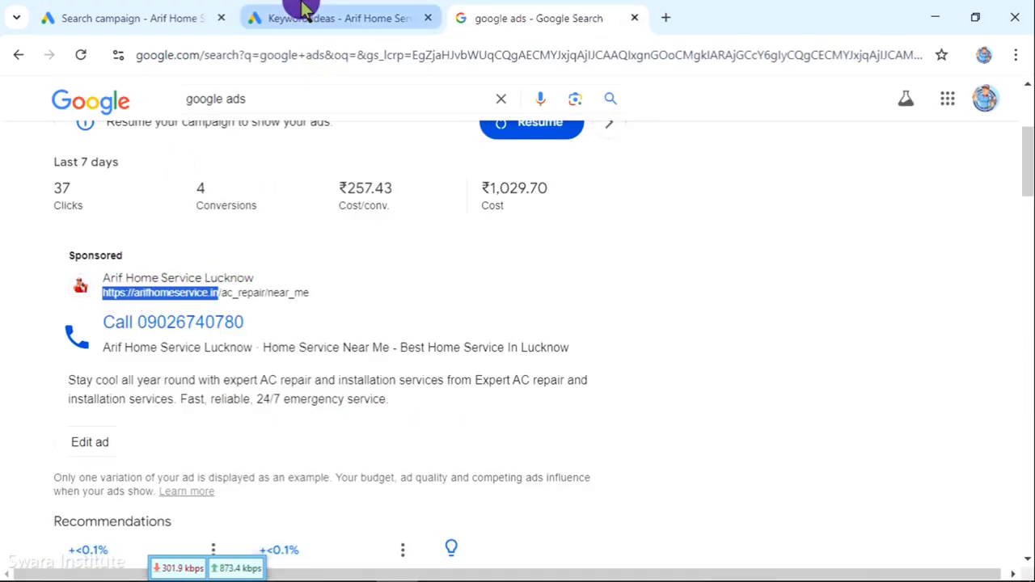
left_click(121, 16)
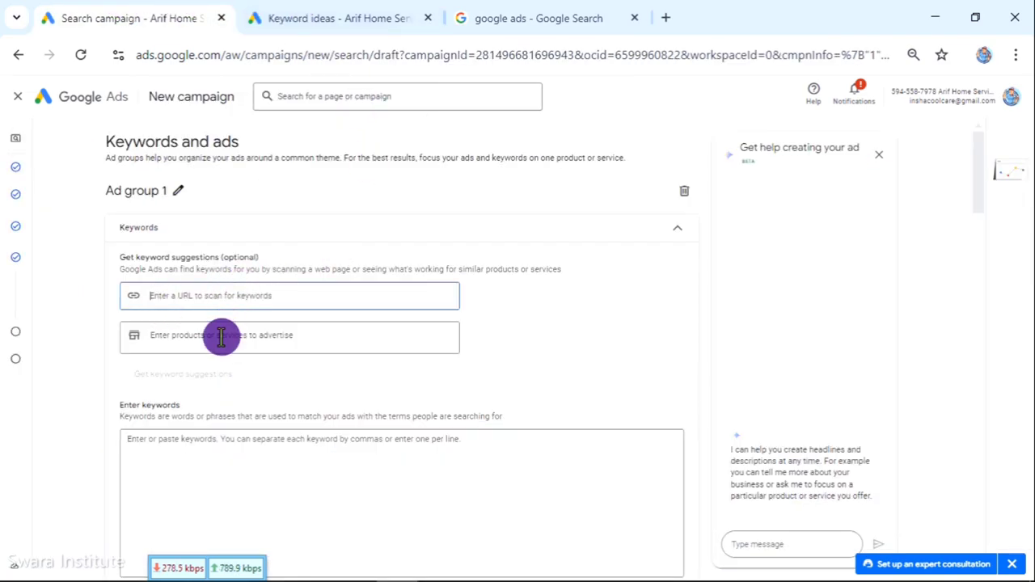
left_click(518, 16)
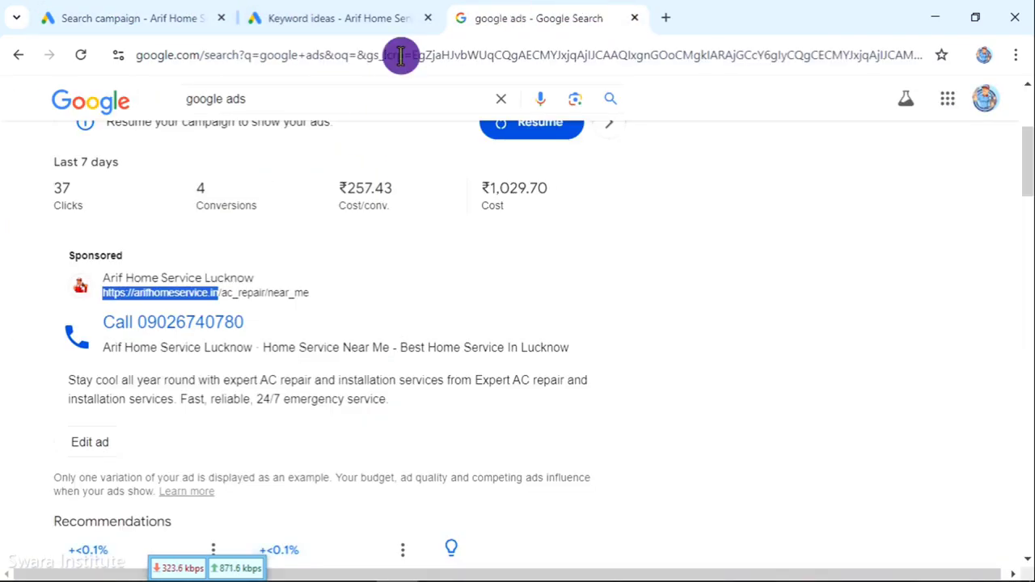
Switch to the keyword ideas browser tab, deselect all selected keywords, and return to the Keyword Planner home page.
left_click(373, 12)
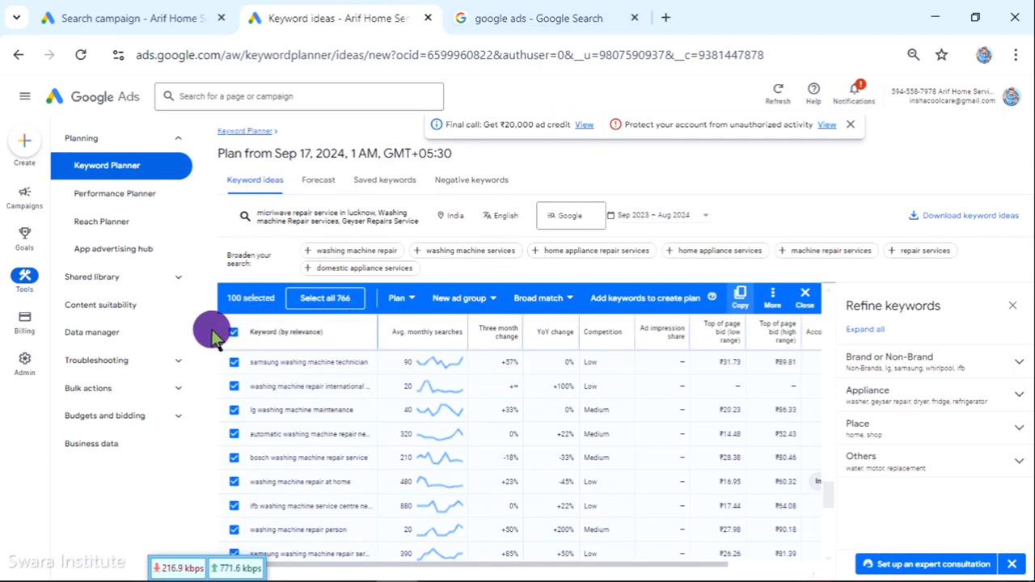
left_click(234, 333)
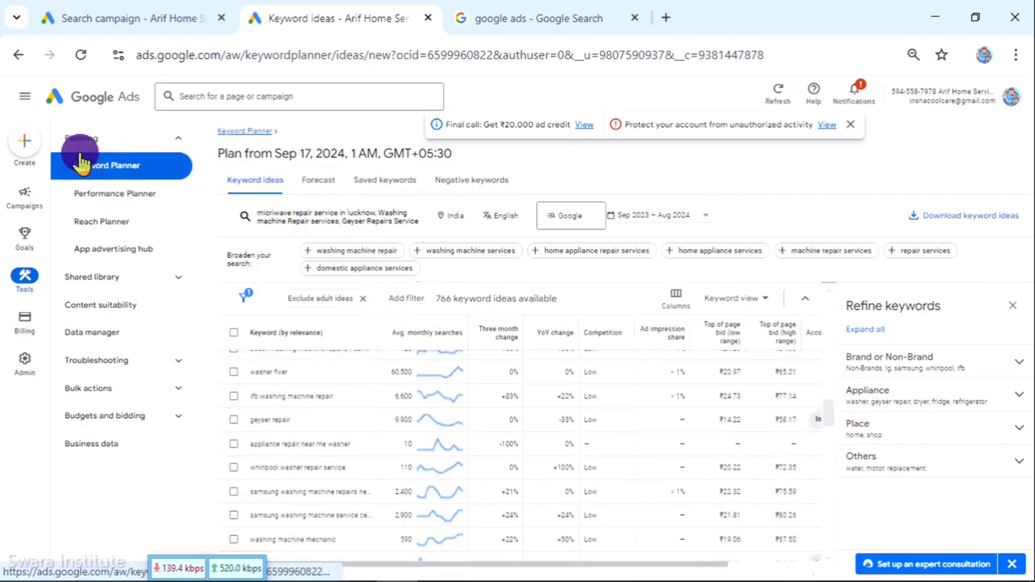
left_click(93, 170)
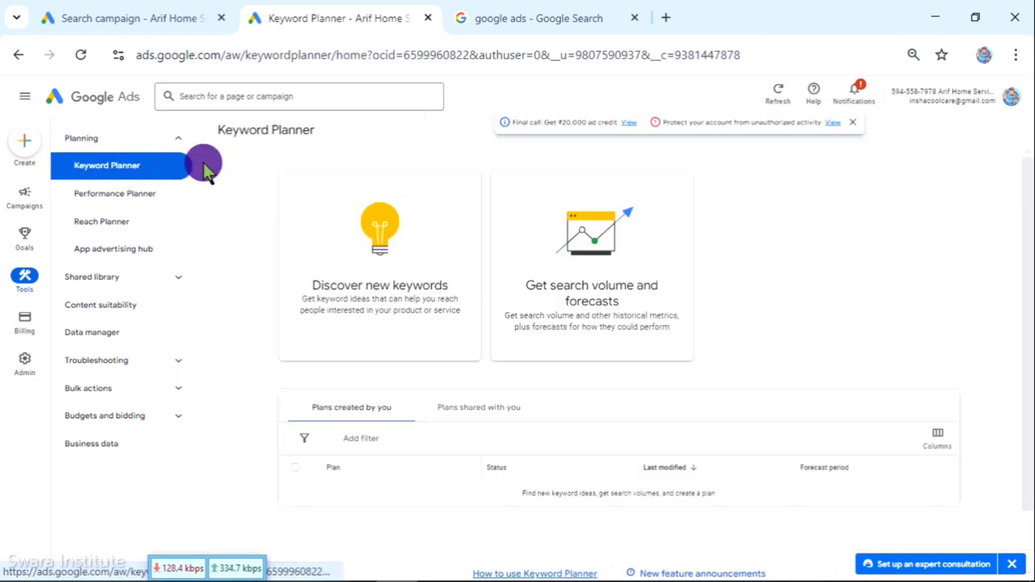
Start discovering new keywords in Keyword Planner and add "Fridge Repair Service in Lucknow" as the first keyword.
left_click(361, 278)
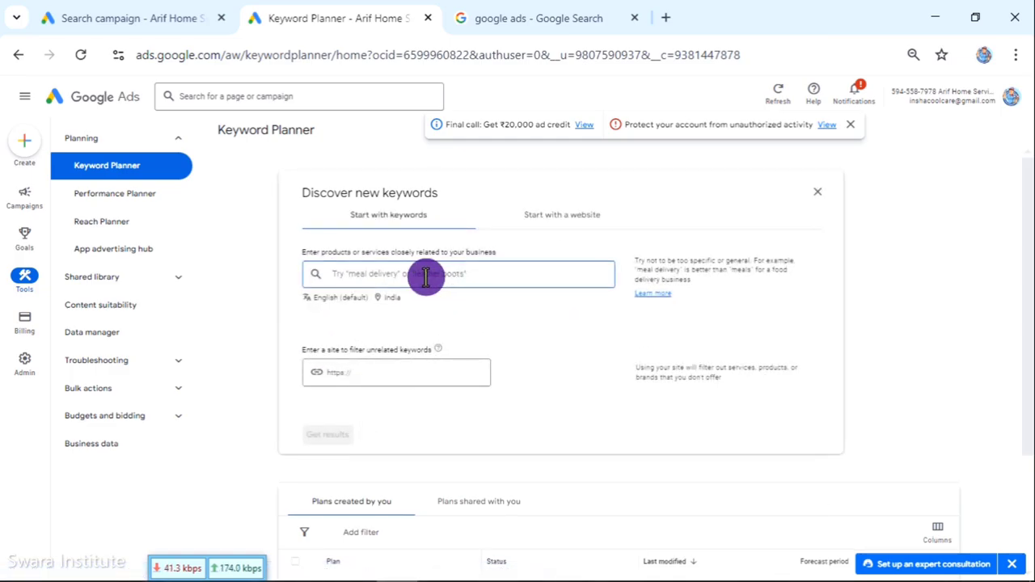
type("Fridge+ washing machine+ Deep freeze")
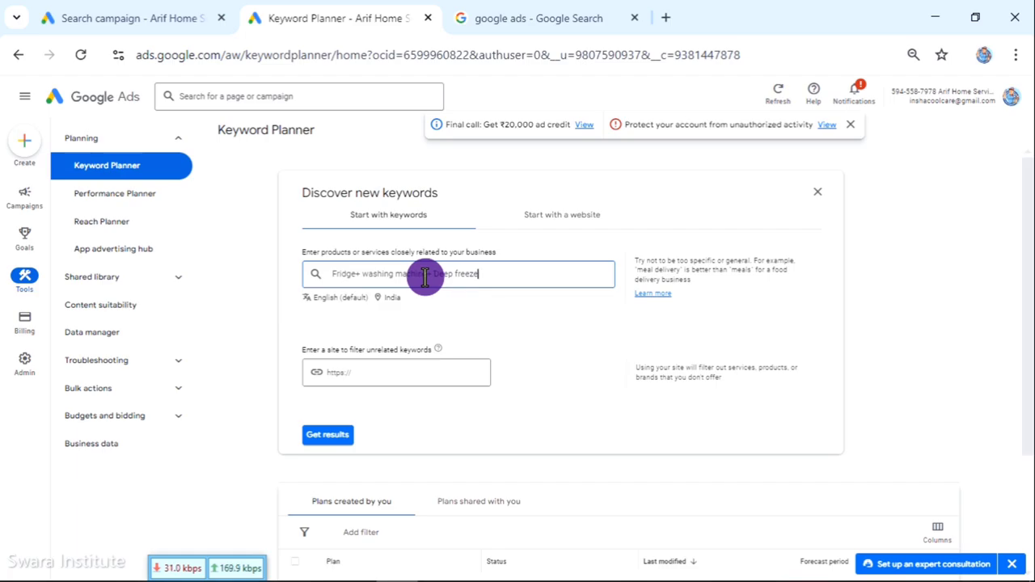
left_click_drag(355, 273, 488, 273)
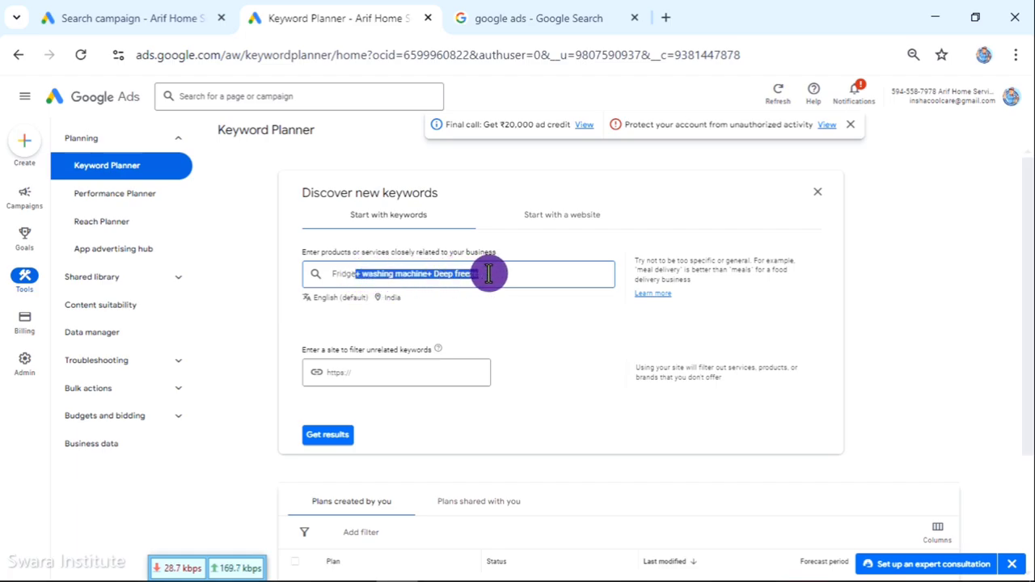
right_click(478, 275)
left_click(495, 325)
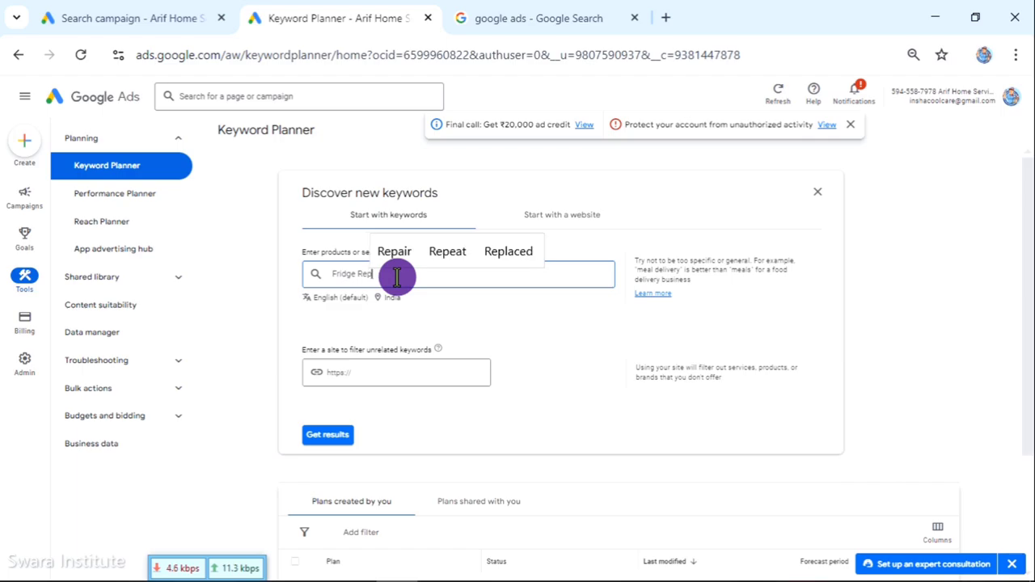
type("Repair ")
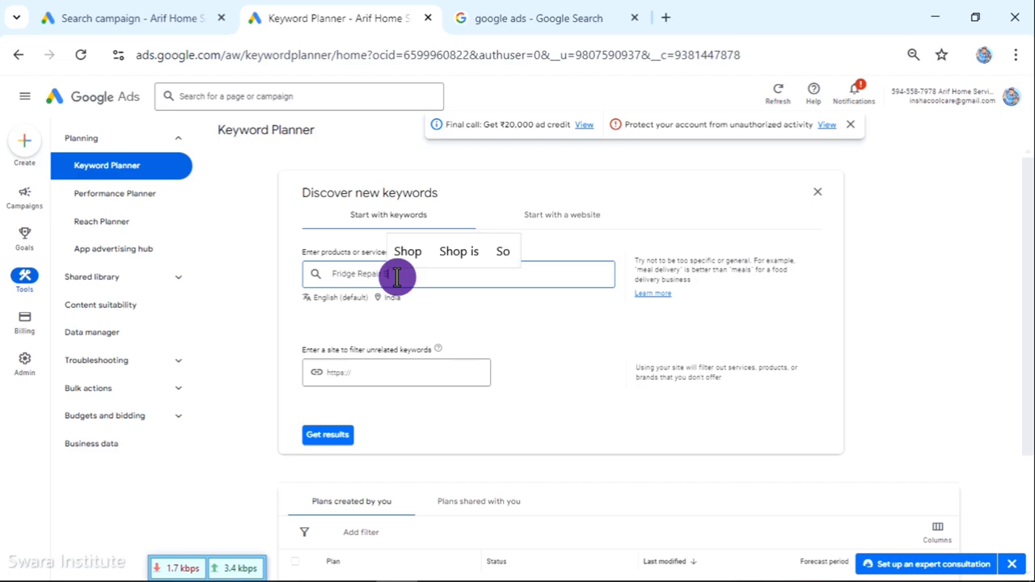
type("Servic")
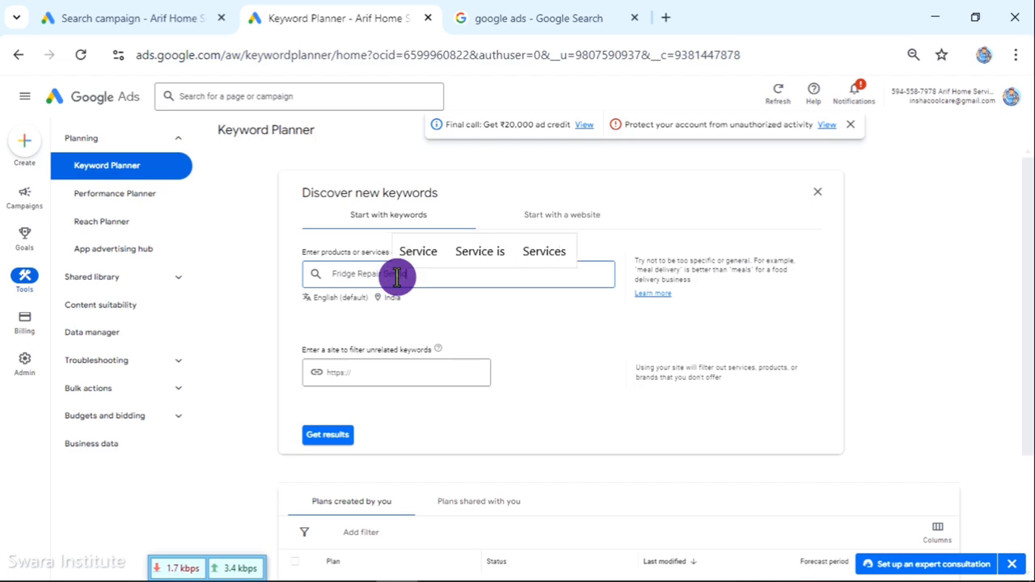
type("e in Lucknow")
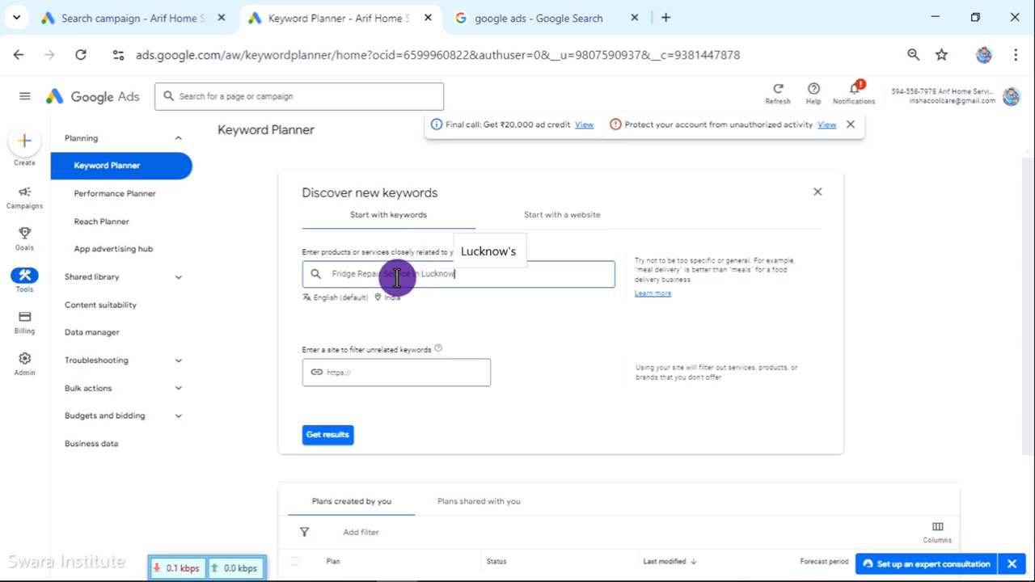
key("Return")
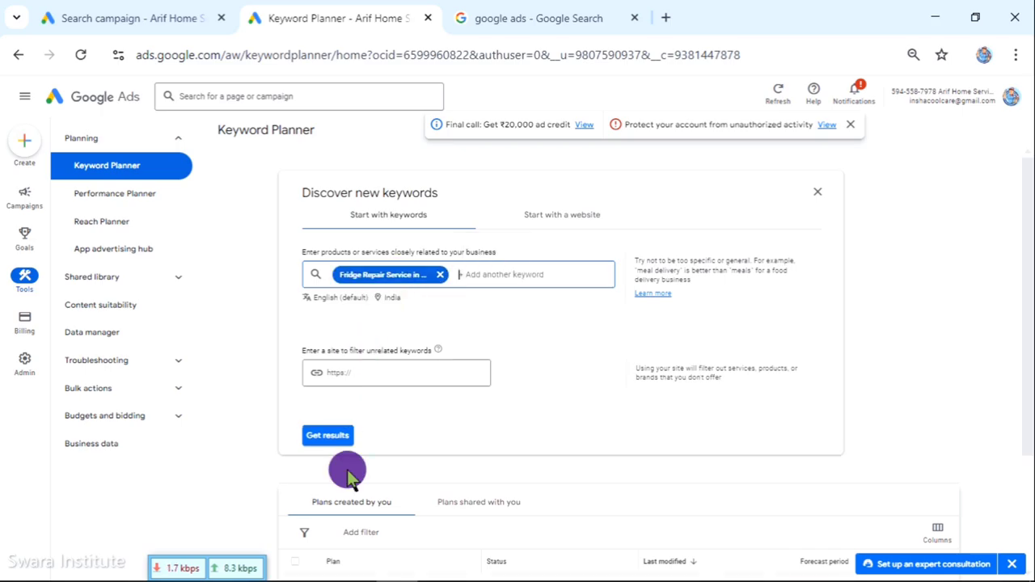
Switch to WhatsApp, copy "washing machine" from the client's service list message, and return to Keyword Planner.
mouse_move(378, 575)
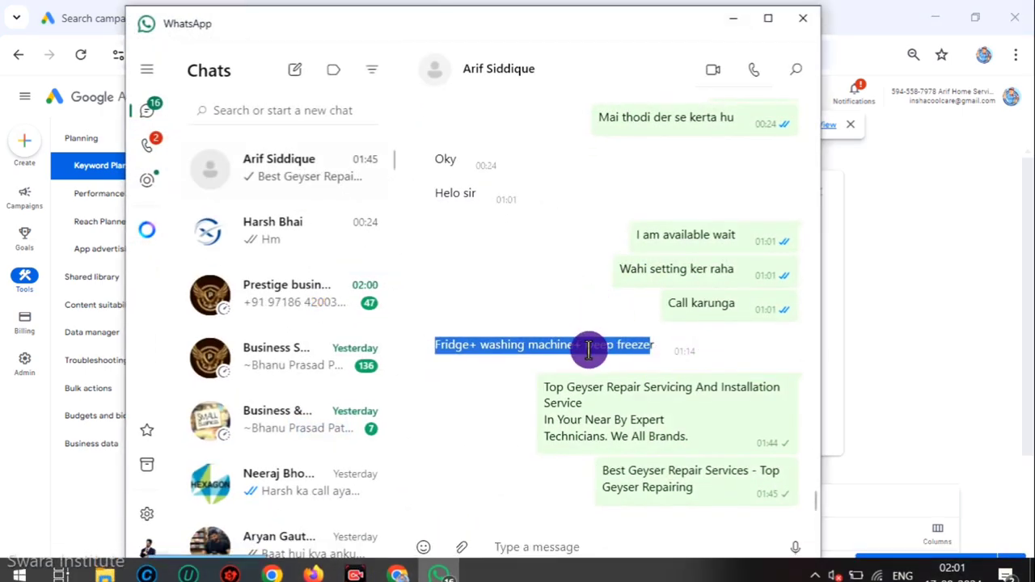
left_click(580, 348)
left_click_drag(480, 345, 575, 344)
right_click(575, 344)
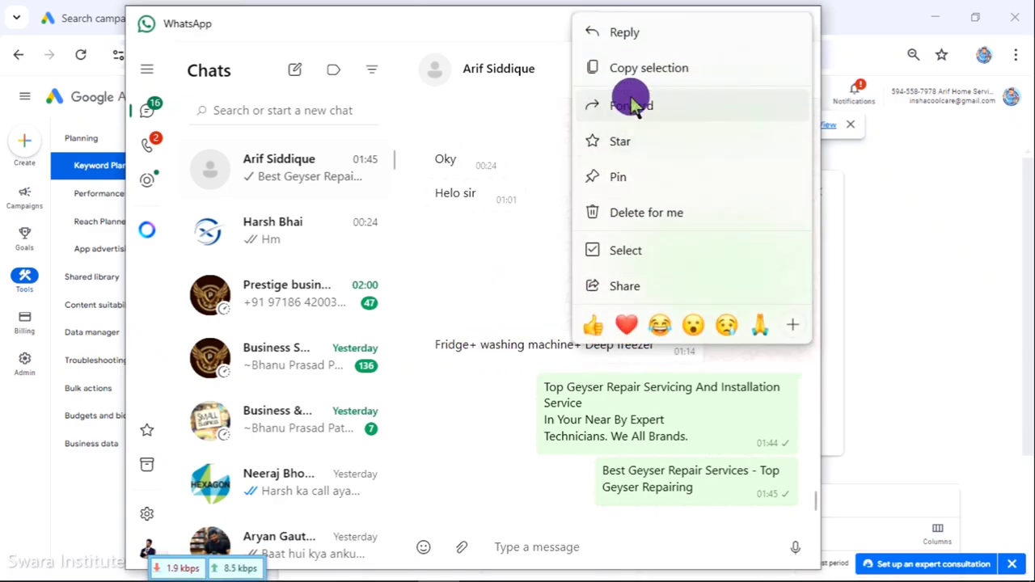
left_click(628, 67)
left_click(81, 514)
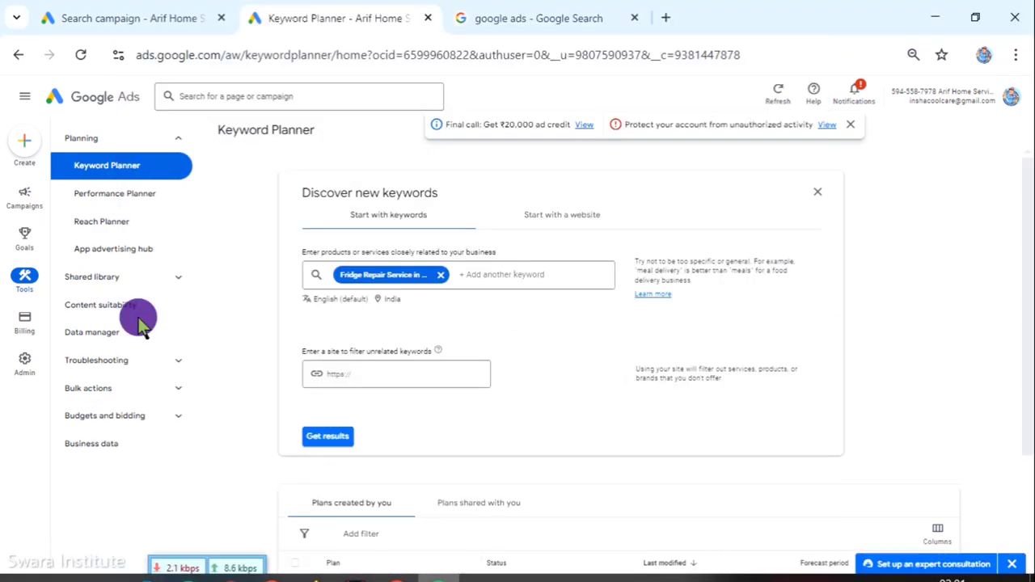
Add "washing machine Repair service in lucknow" as the second keyword.
left_click(497, 273)
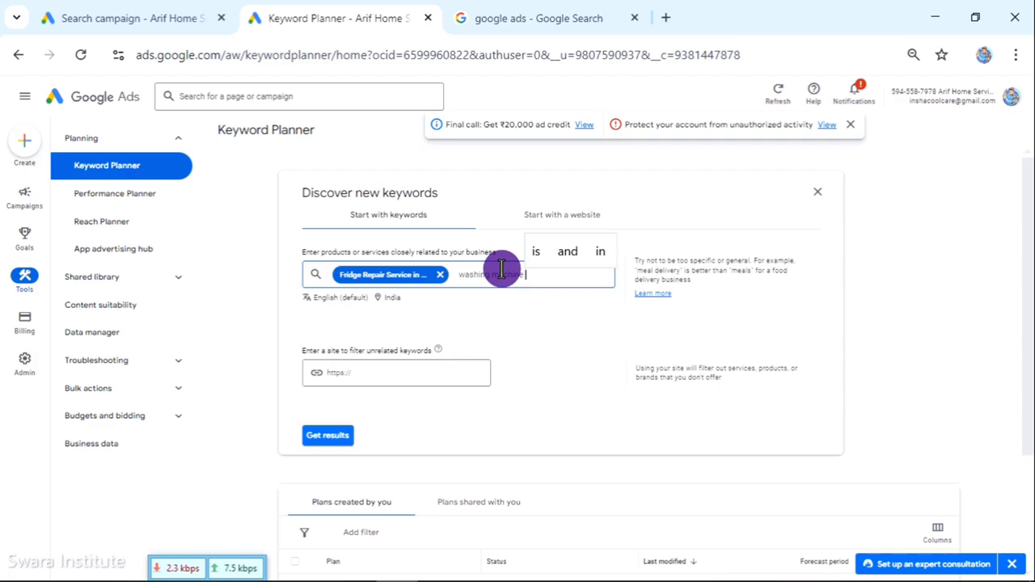
type("air s")
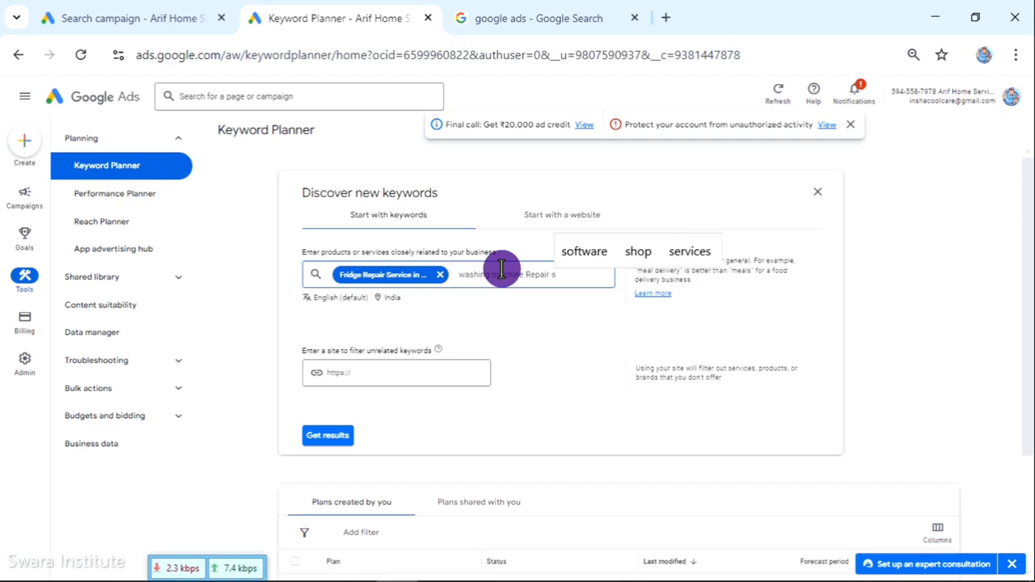
key("BackSpace")
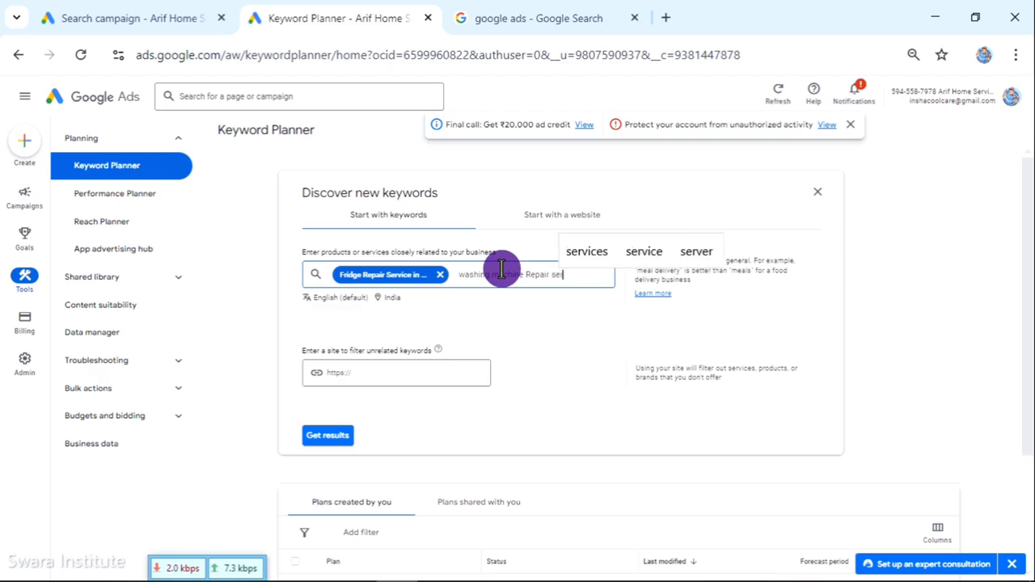
type("service ")
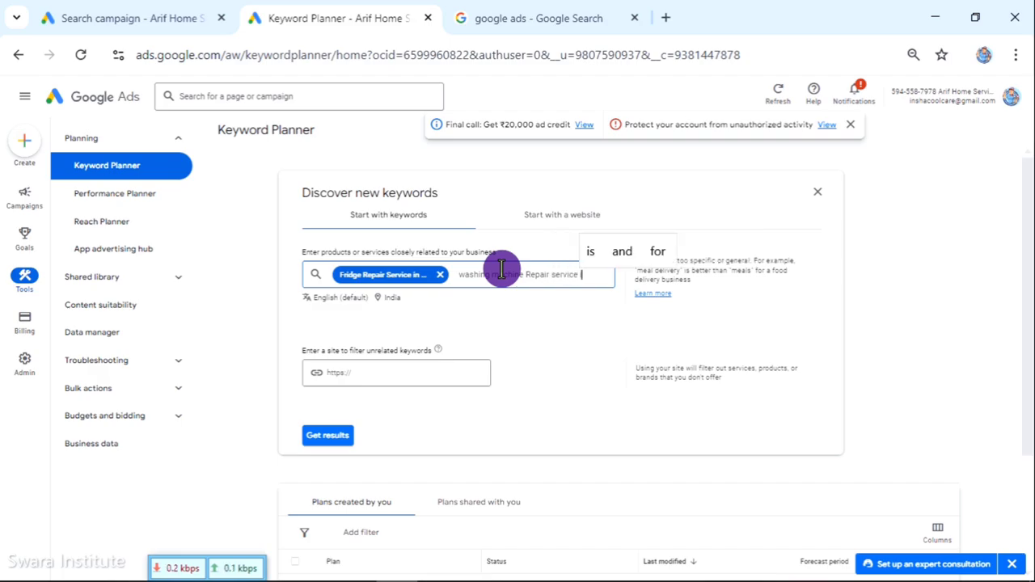
type("in luckn")
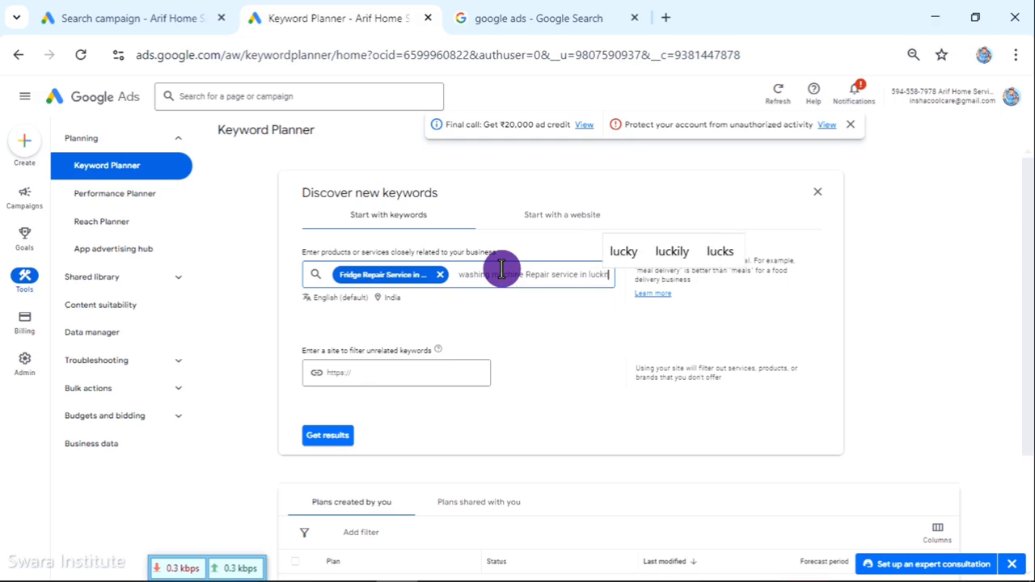
type("ow")
key("Return")
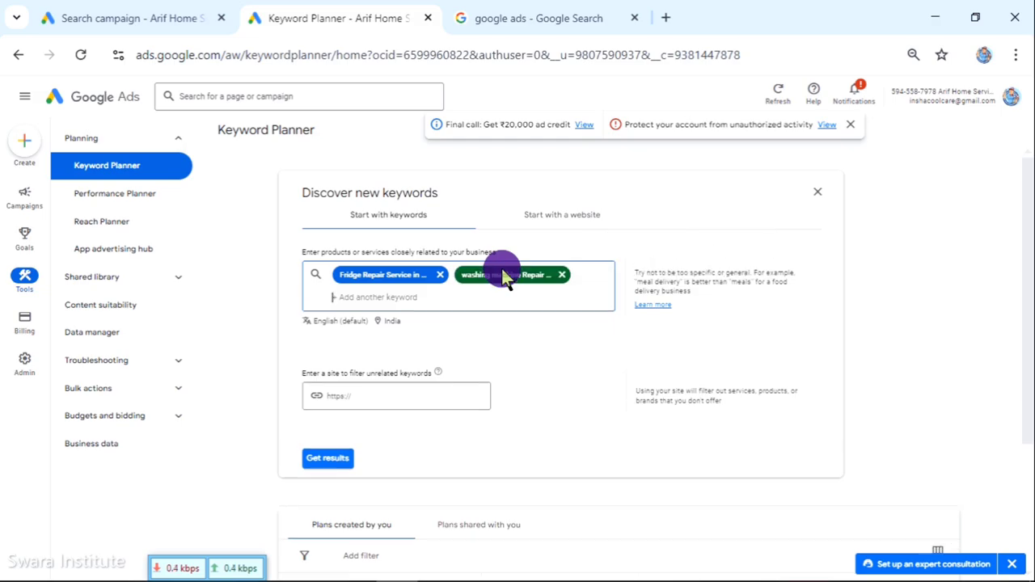
Switch to WhatsApp, copy "Deep freezer" from the client's service list message, and minimize the chat window to return to Keyword Planner.
mouse_move(289, 576)
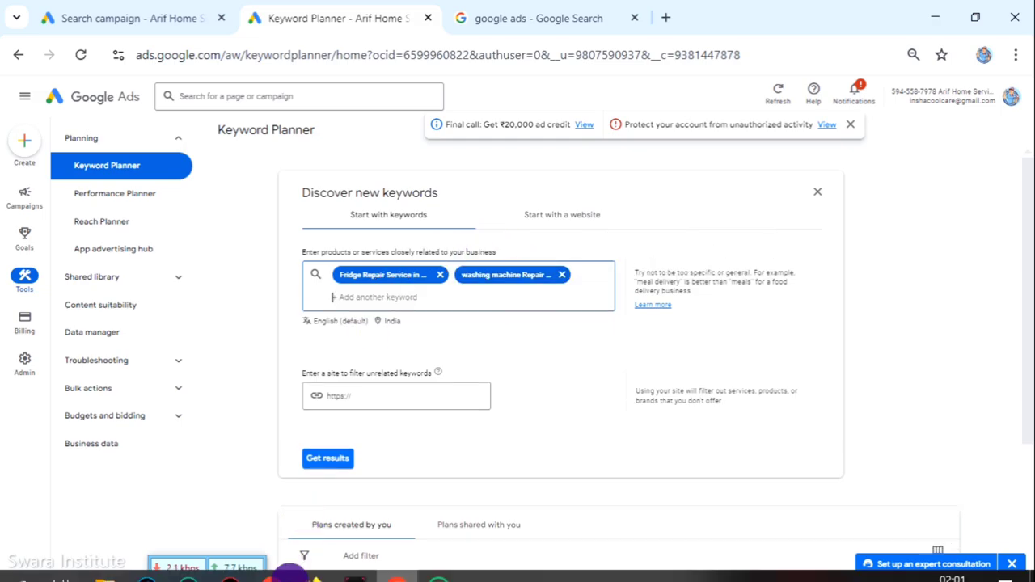
left_click(438, 563)
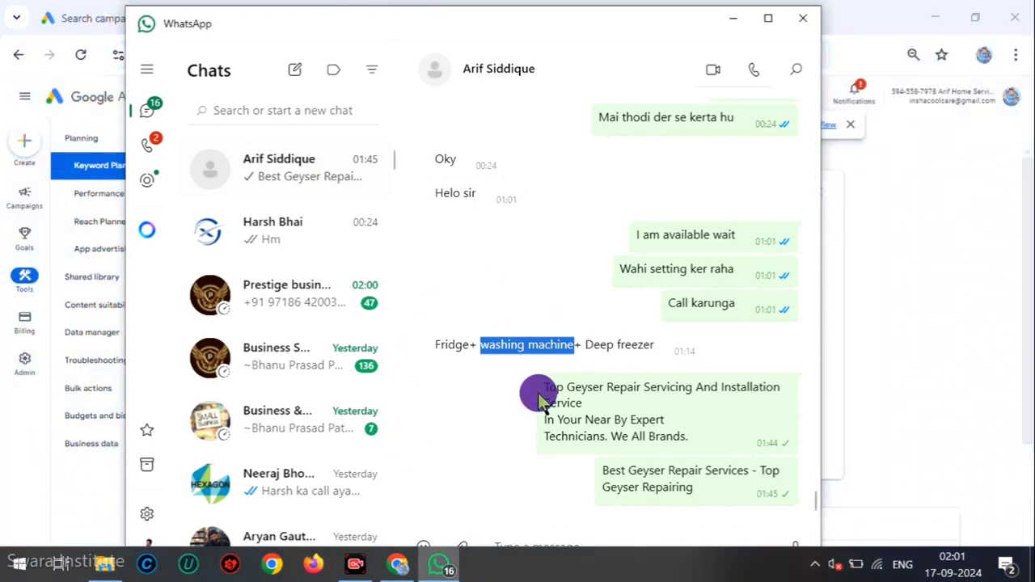
left_click_drag(584, 345, 651, 346)
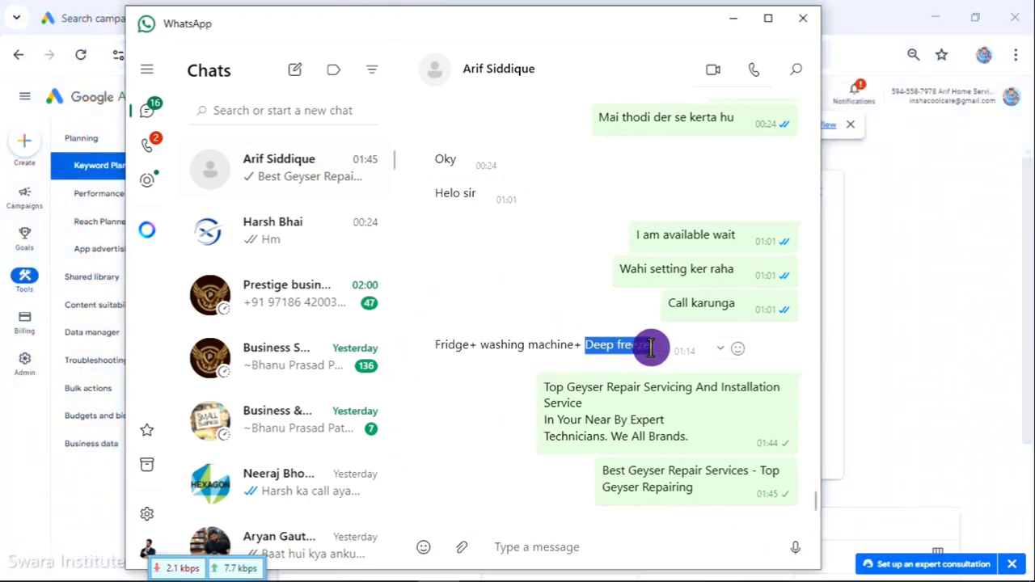
right_click(652, 346)
left_click(686, 76)
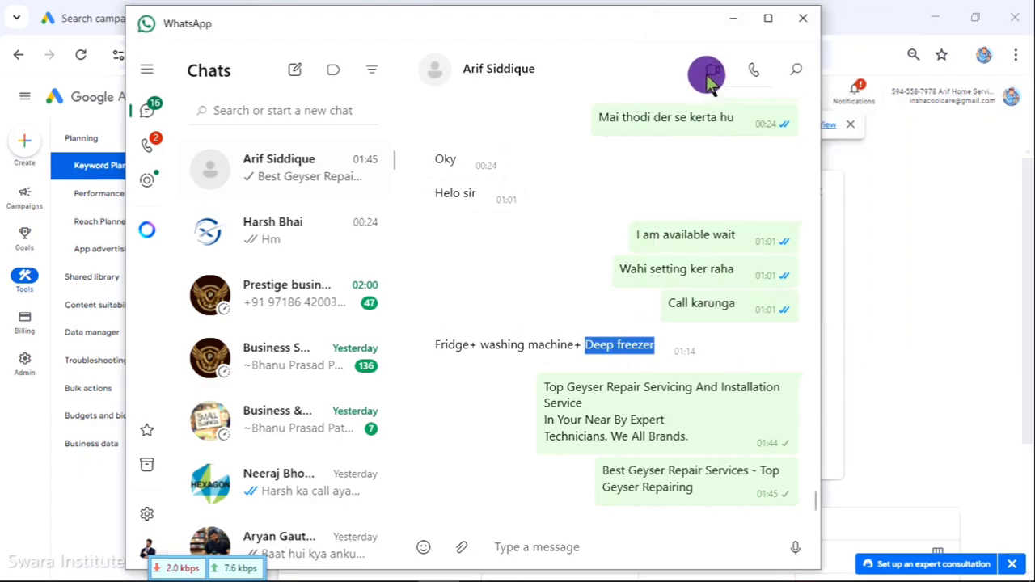
left_click(730, 19)
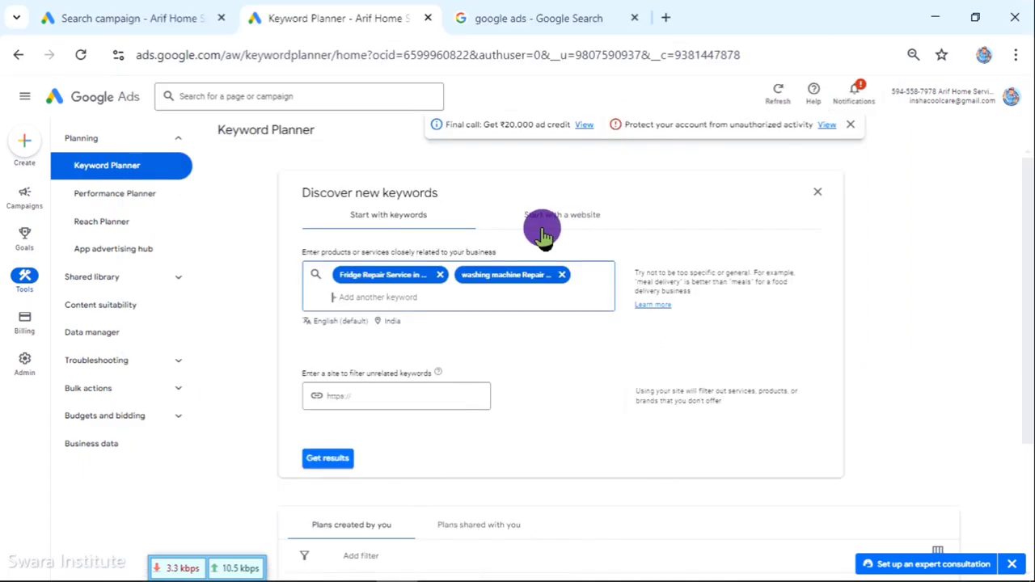
Add "Deep freezer repair service in lucknow" as the third keyword and get the keyword ideas for all three.
left_click(370, 299)
type("V")
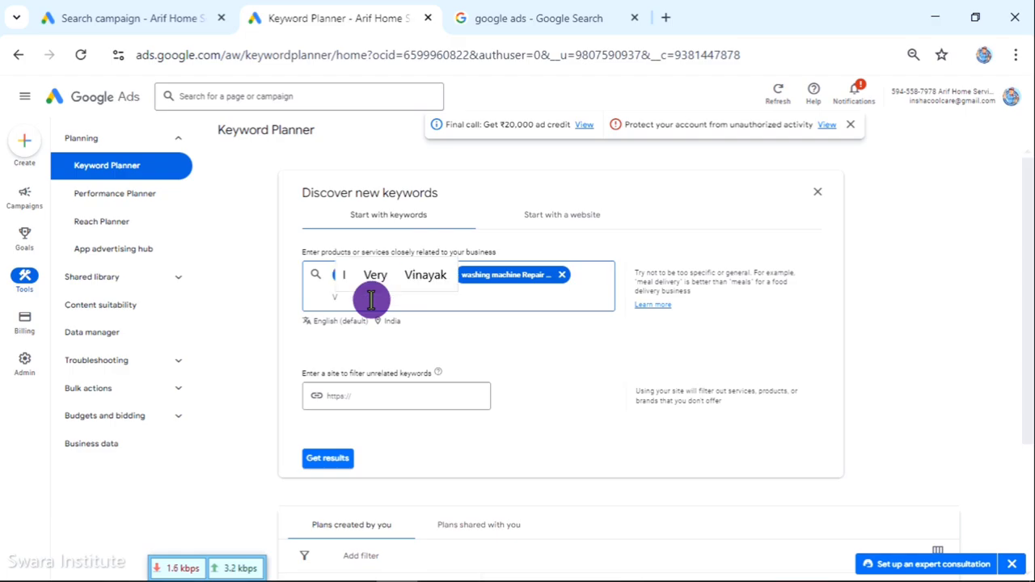
key("BackSpace")
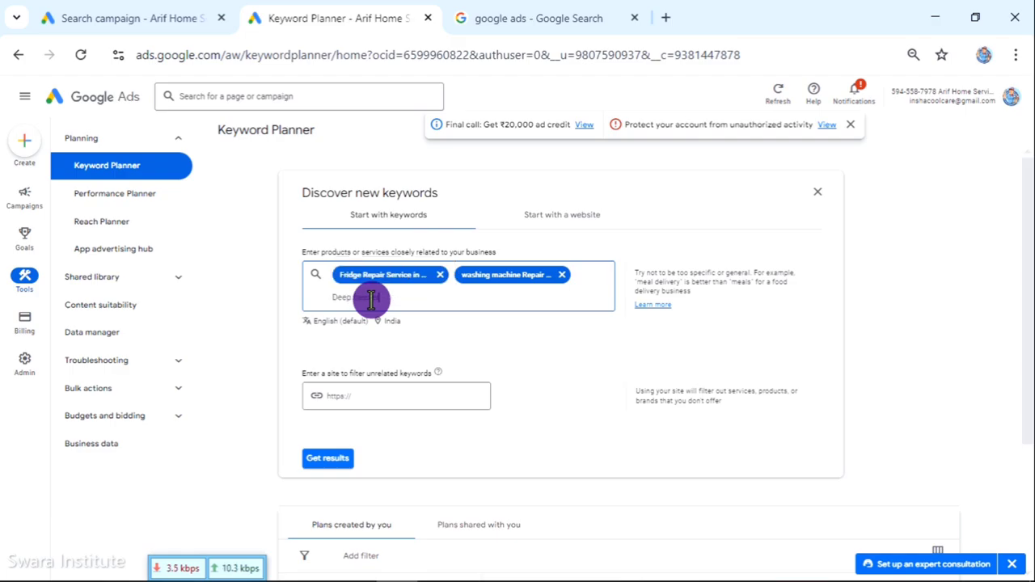
type("Deep freezer re")
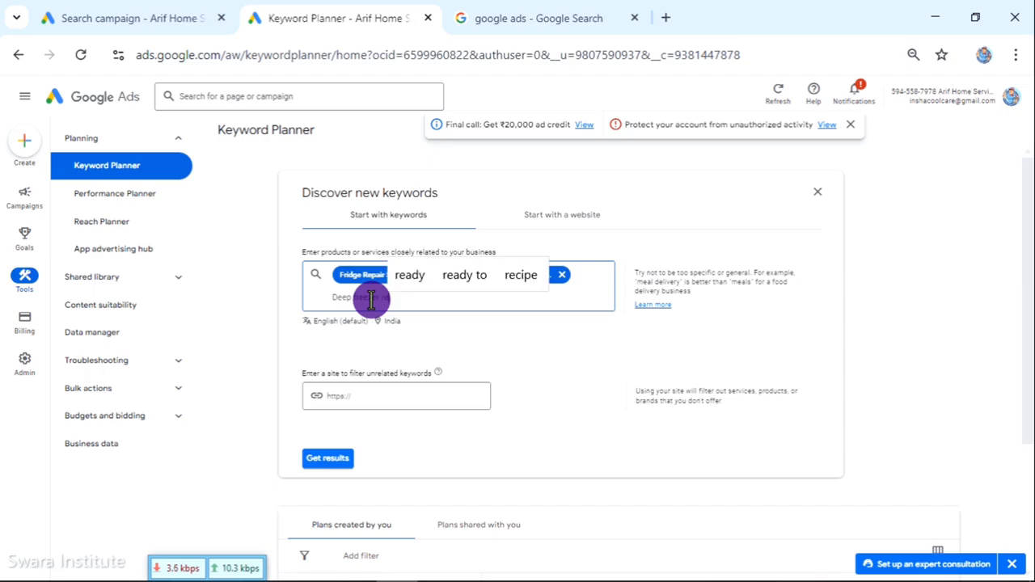
type("pair ser")
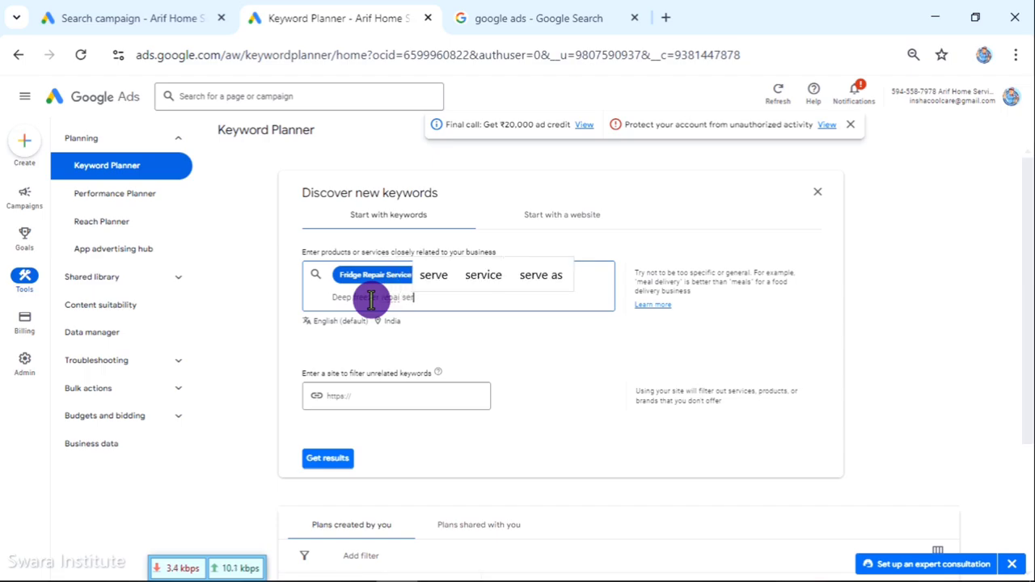
type("vice ")
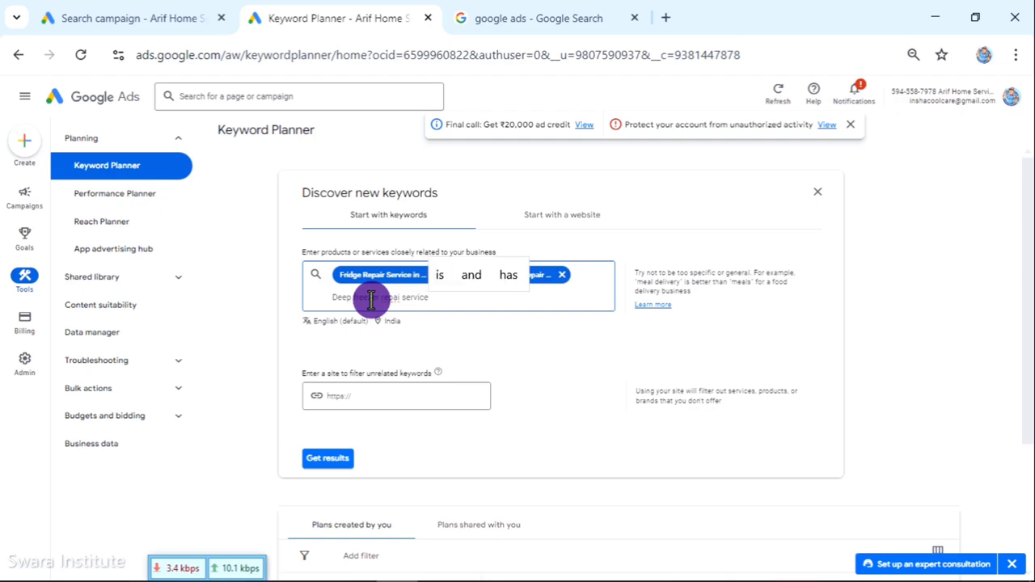
type("in ")
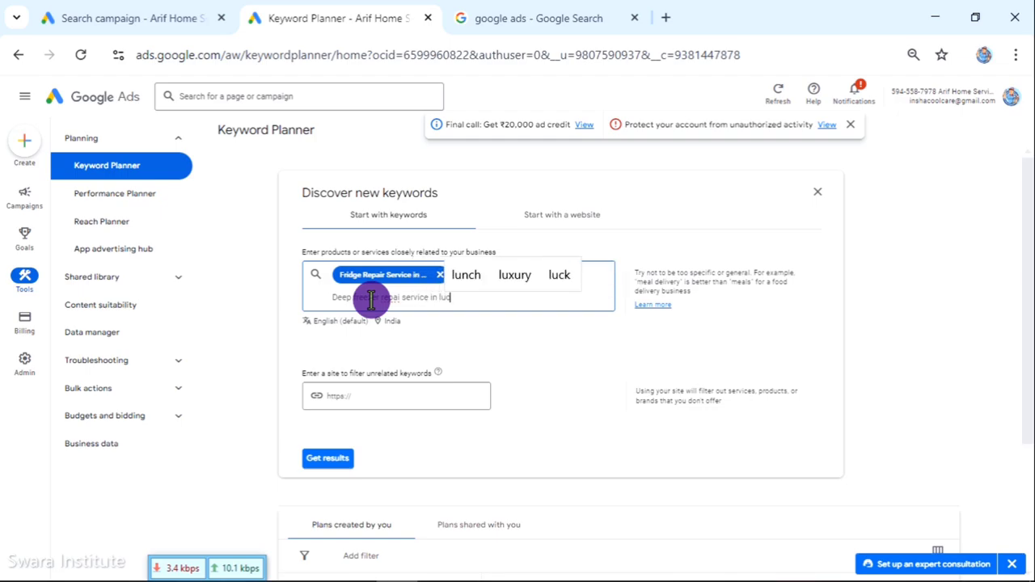
type("lucknow")
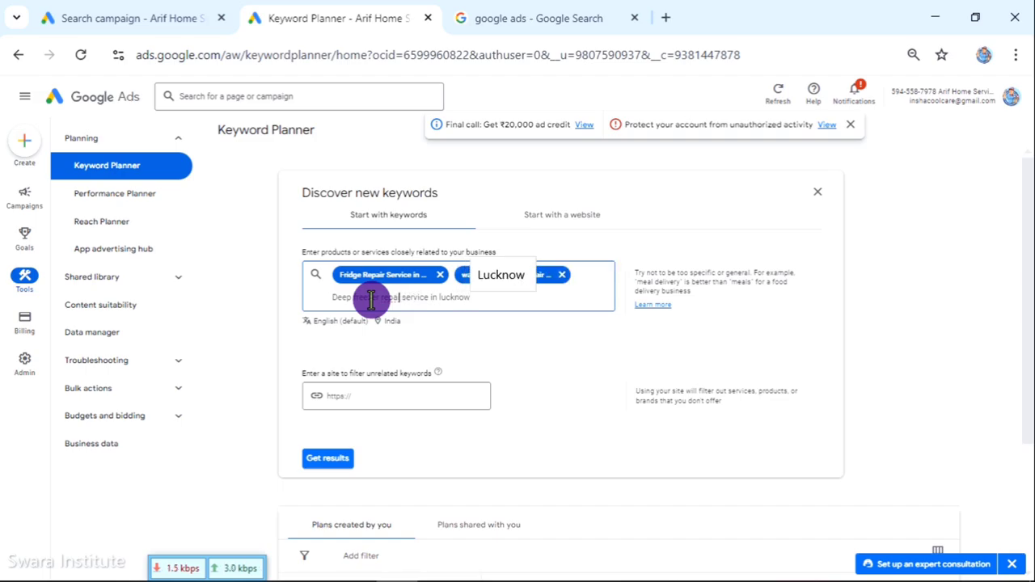
type("r")
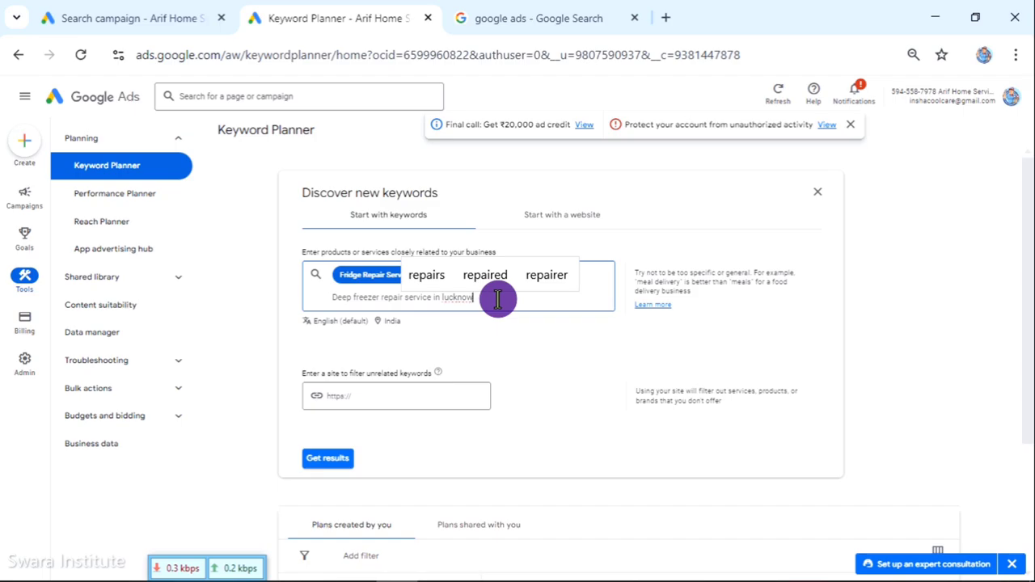
key("Return")
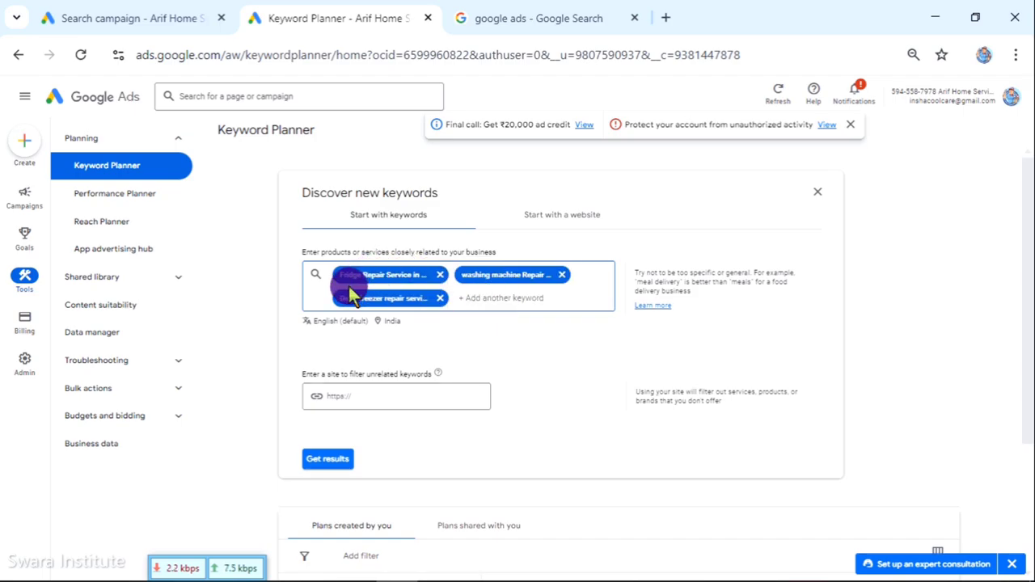
left_click(340, 460)
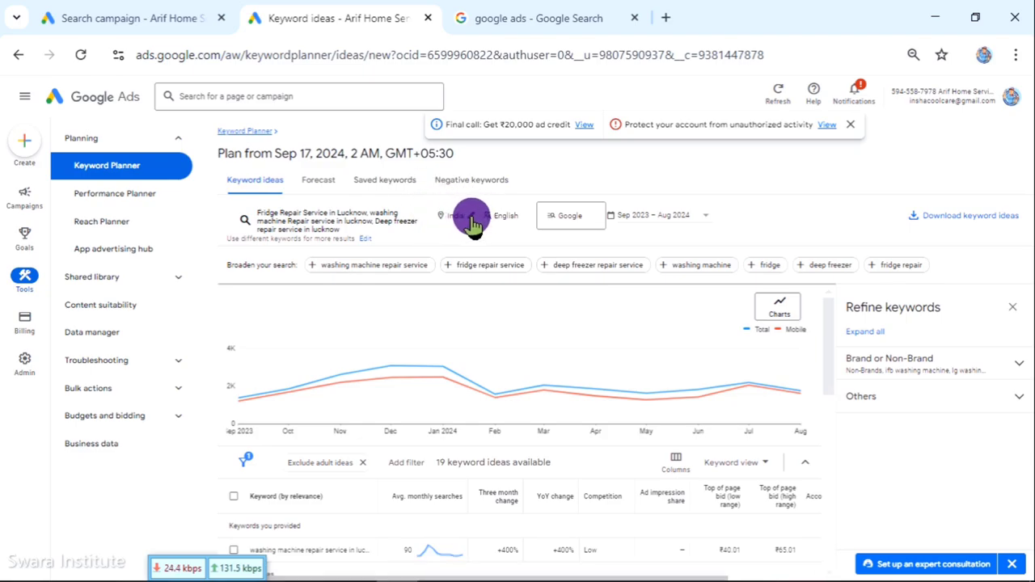
Add Lucknow, Uttar Pradesh, India as an included location for the keyword ideas and save the location setting.
left_click(473, 223)
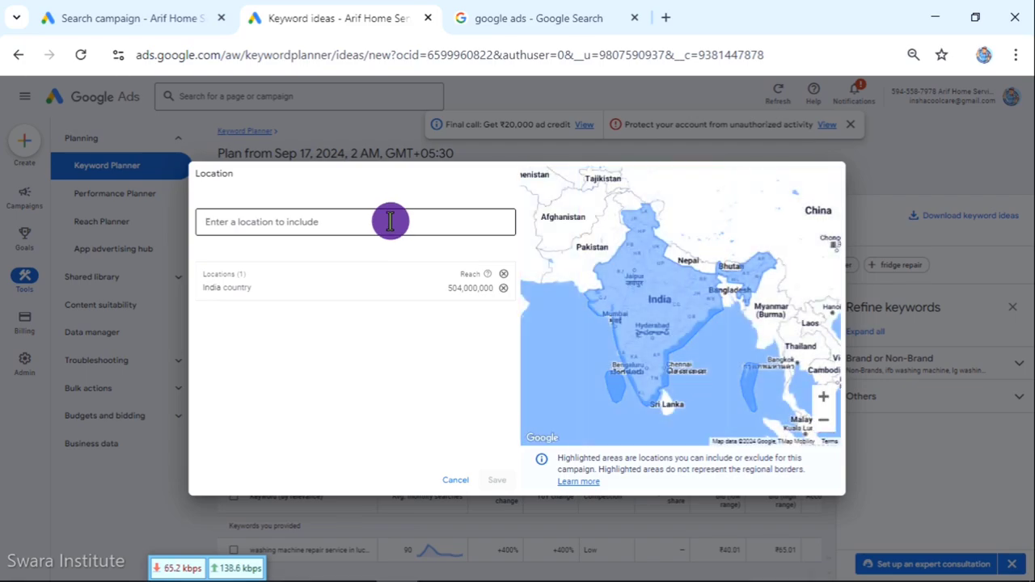
type("luckn")
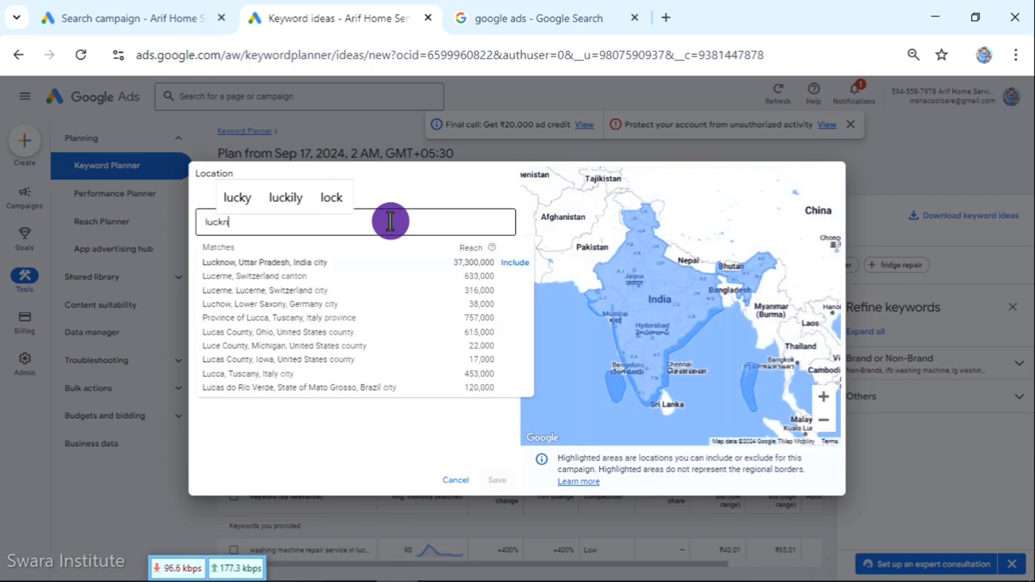
type("ow")
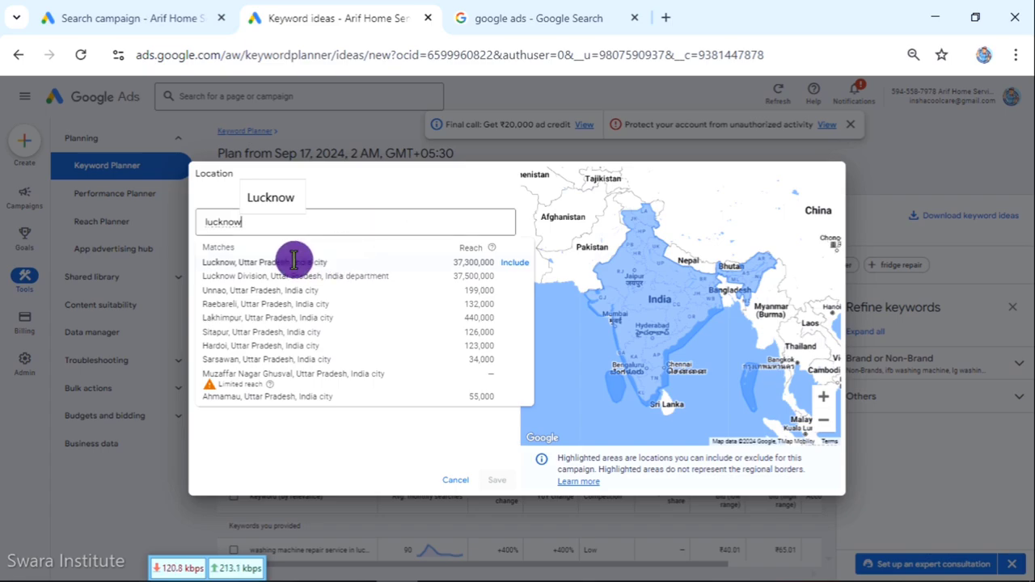
left_click(507, 267)
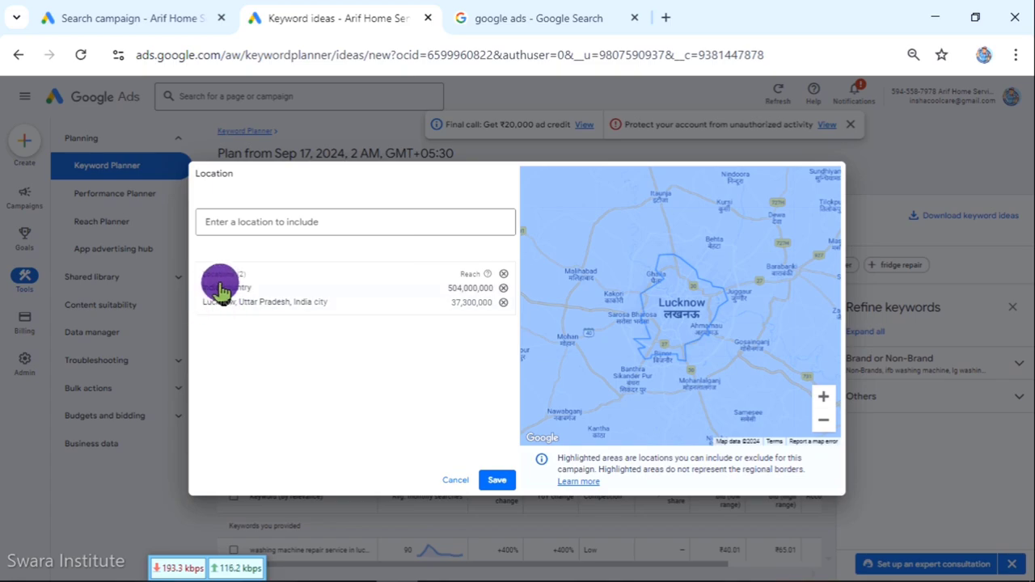
left_click(497, 481)
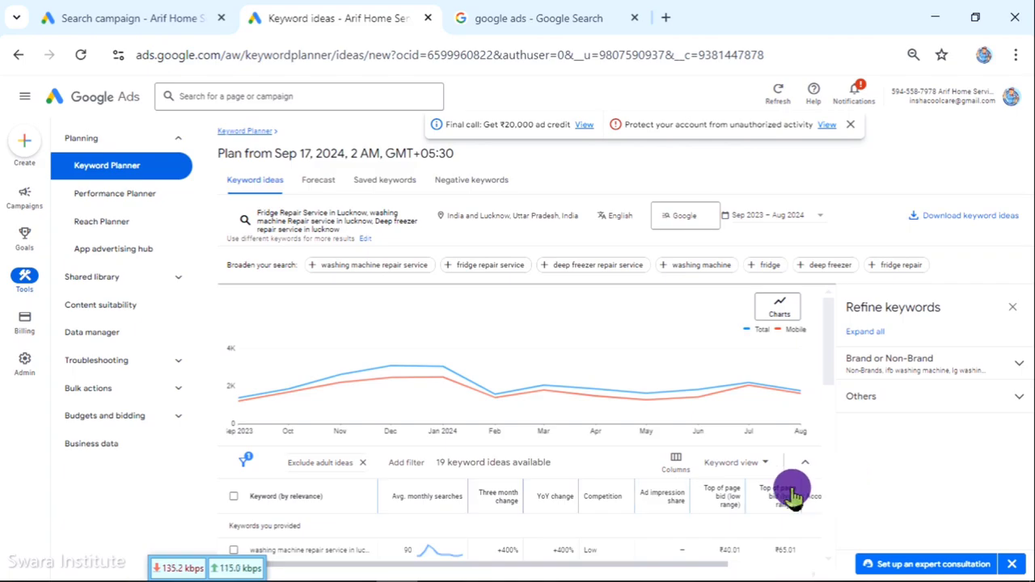
Select all the keyword ideas in the results table and copy them.
scroll(812, 427, "down", 5)
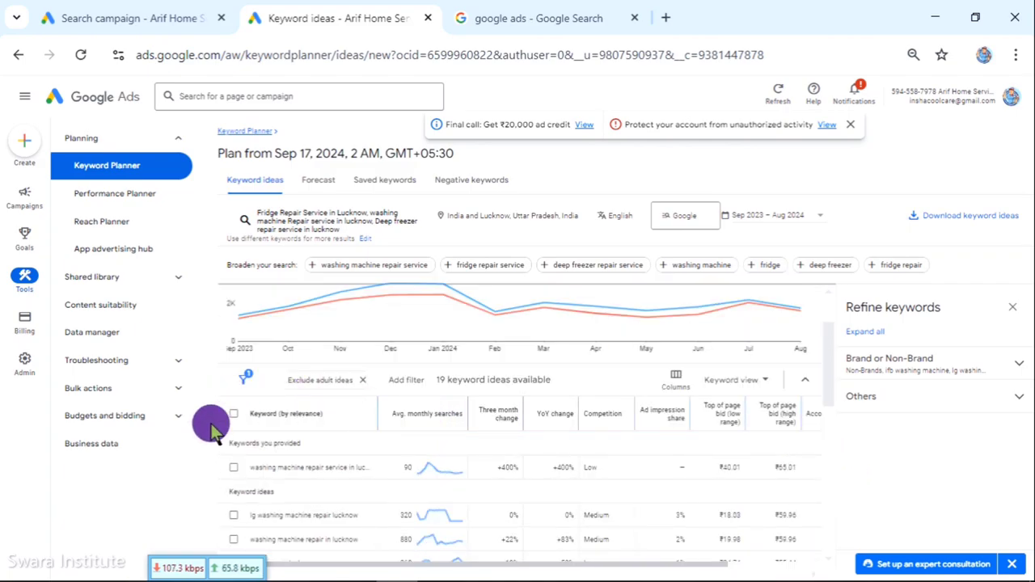
left_click(233, 413)
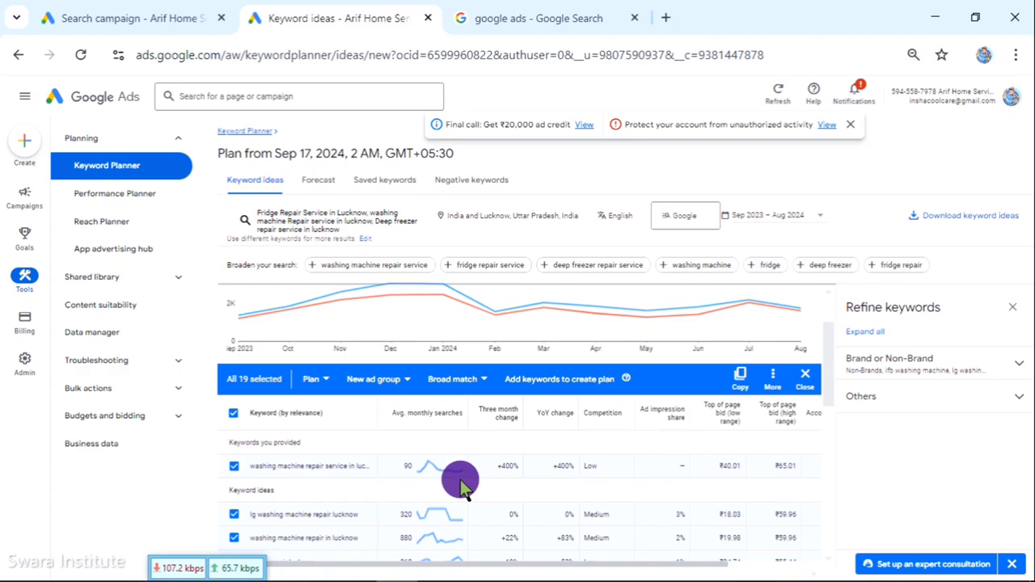
left_click(742, 382)
Return to the Search campaign draft and paste the copied keywords into Ad group 1's keyword list.
left_click(139, 11)
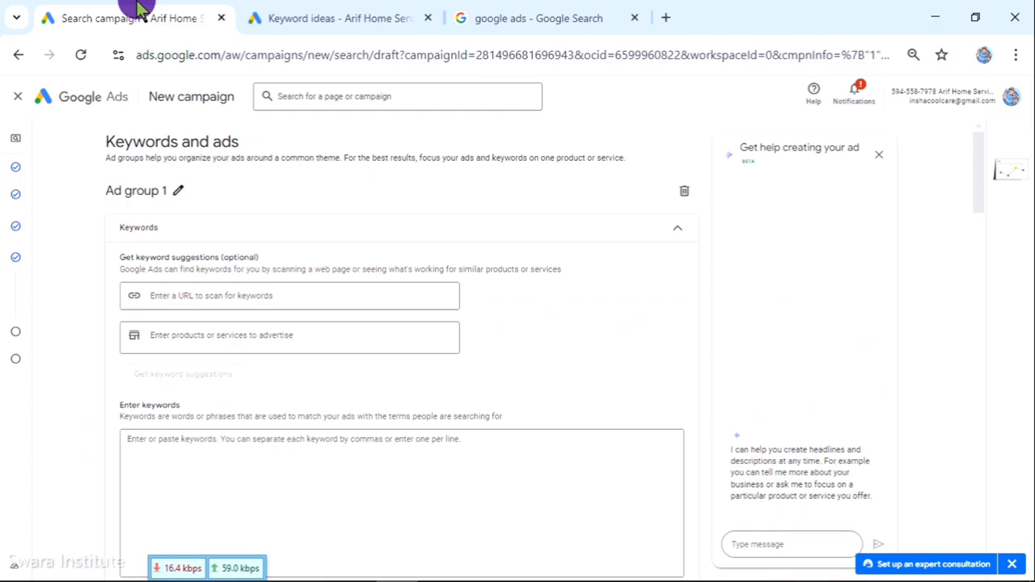
left_click(196, 444)
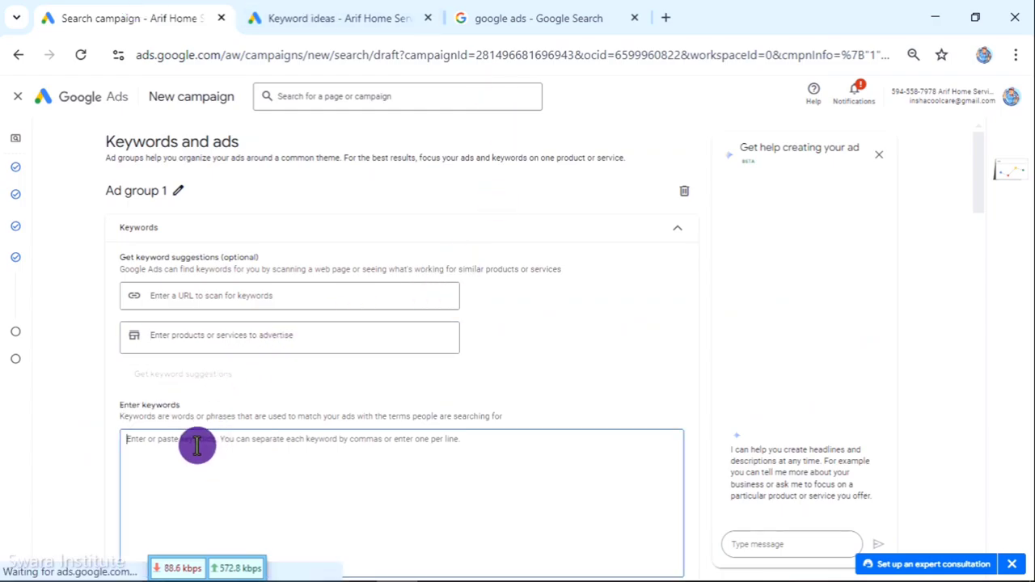
key("ctrl+v")
Review the keywords pasted into Ad group 1, checking the brand names and the Lucknow location terms.
scroll(801, 287, "down", 3)
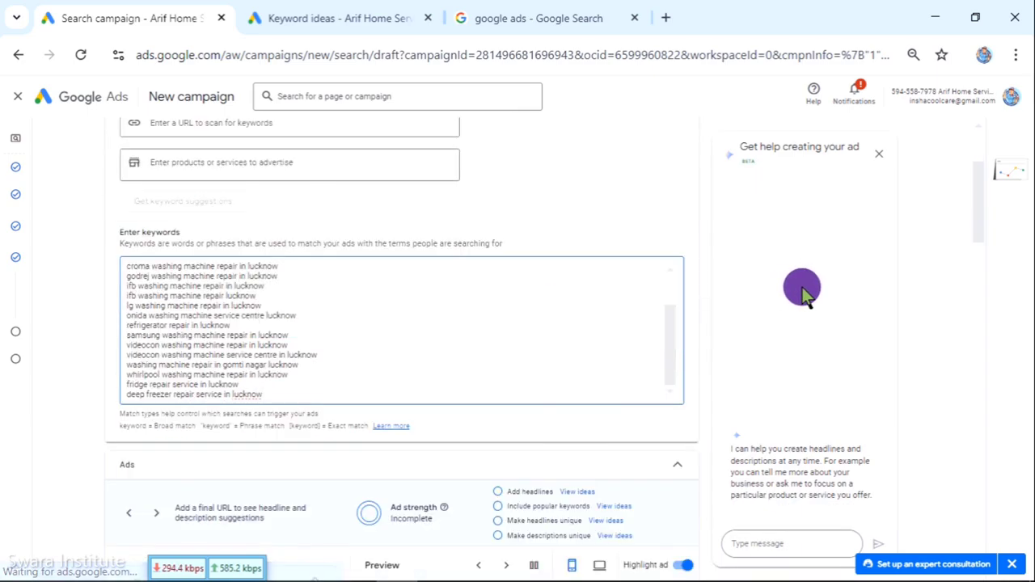
scroll(723, 347, "up", 1)
scroll(270, 349, "up", 5)
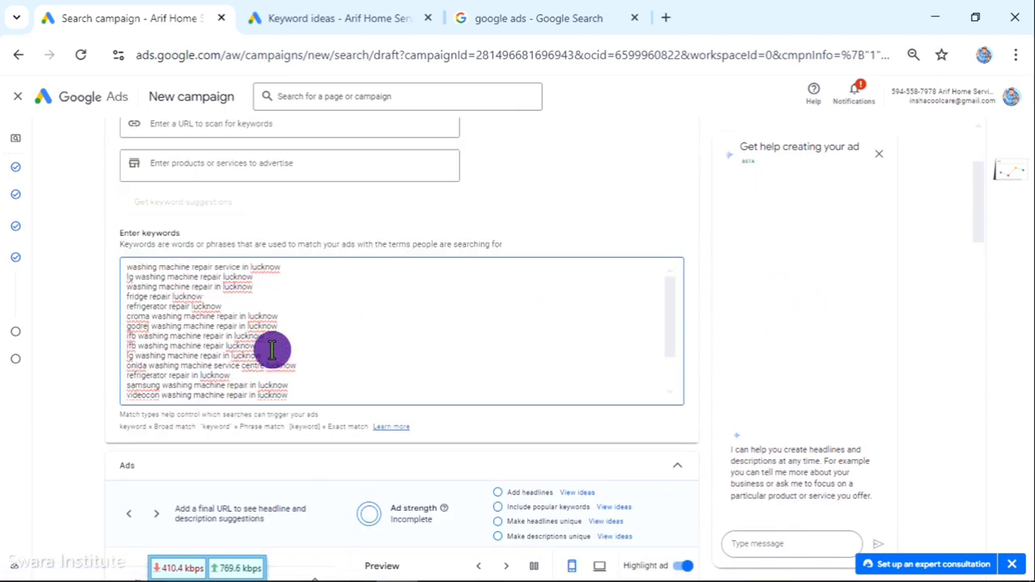
scroll(65, 336, "down", 2)
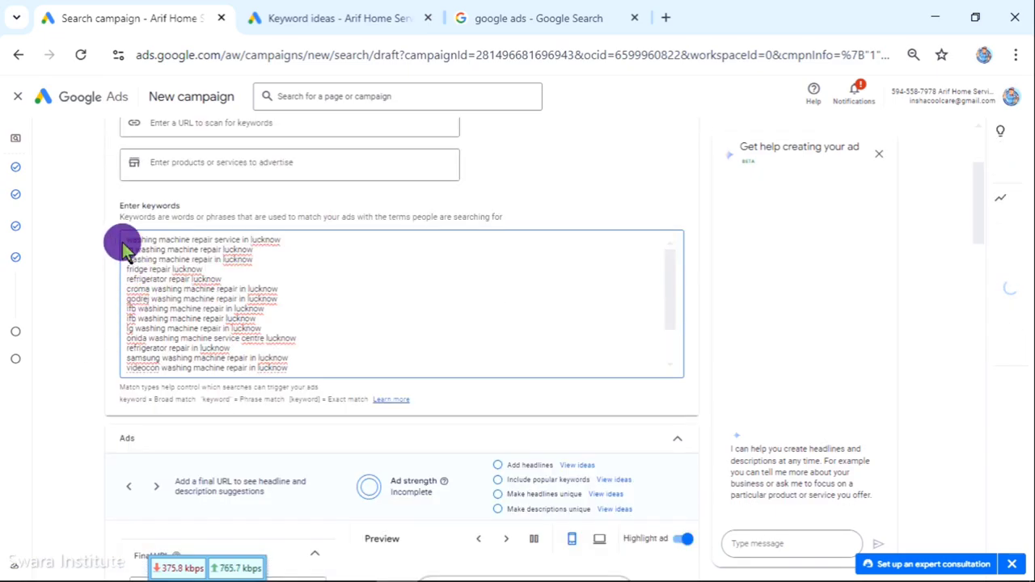
scroll(162, 244, "down", 1)
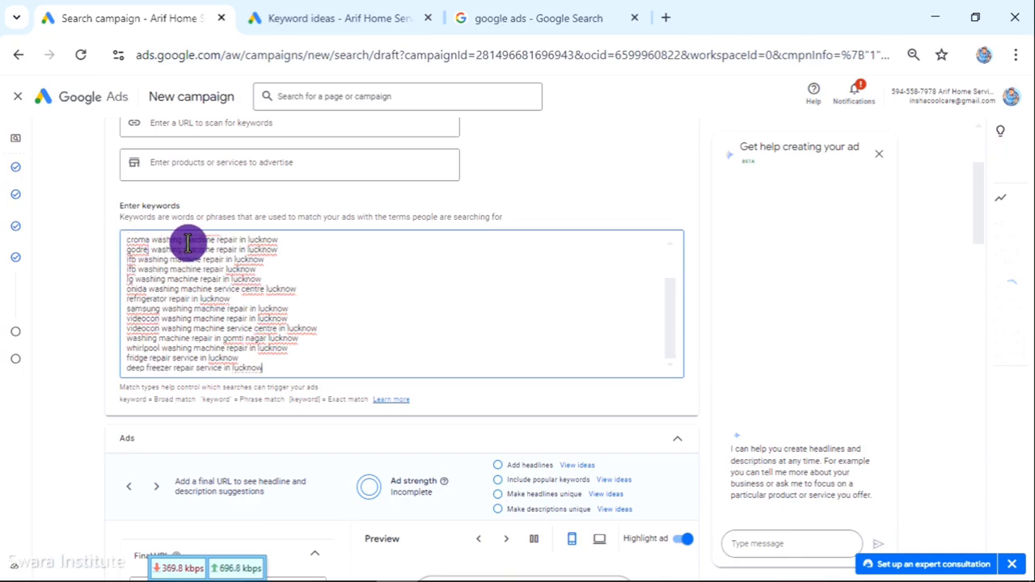
scroll(170, 251, "up", 3)
scroll(150, 279, "up", 2)
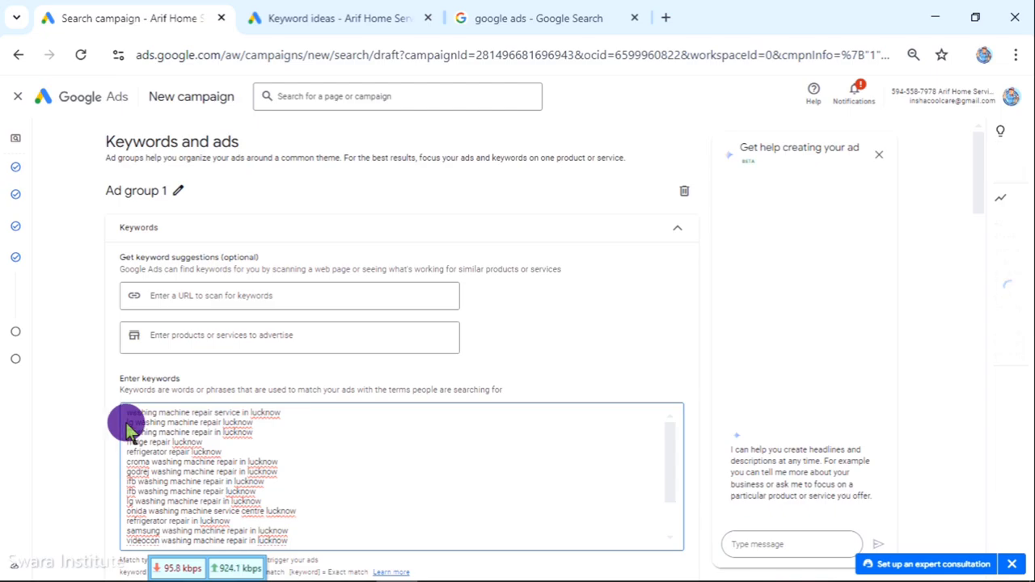
left_click(253, 422)
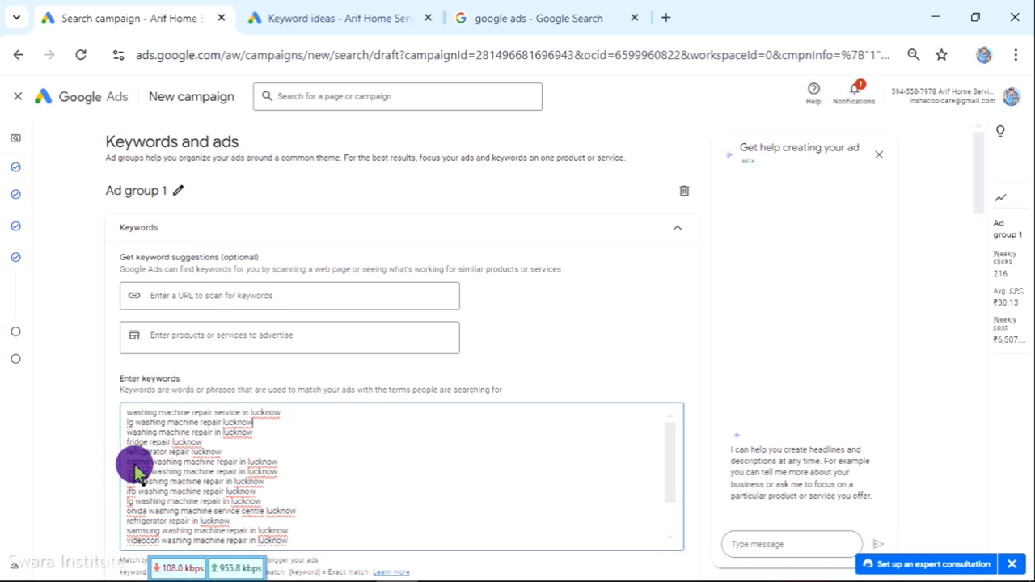
left_click(255, 461)
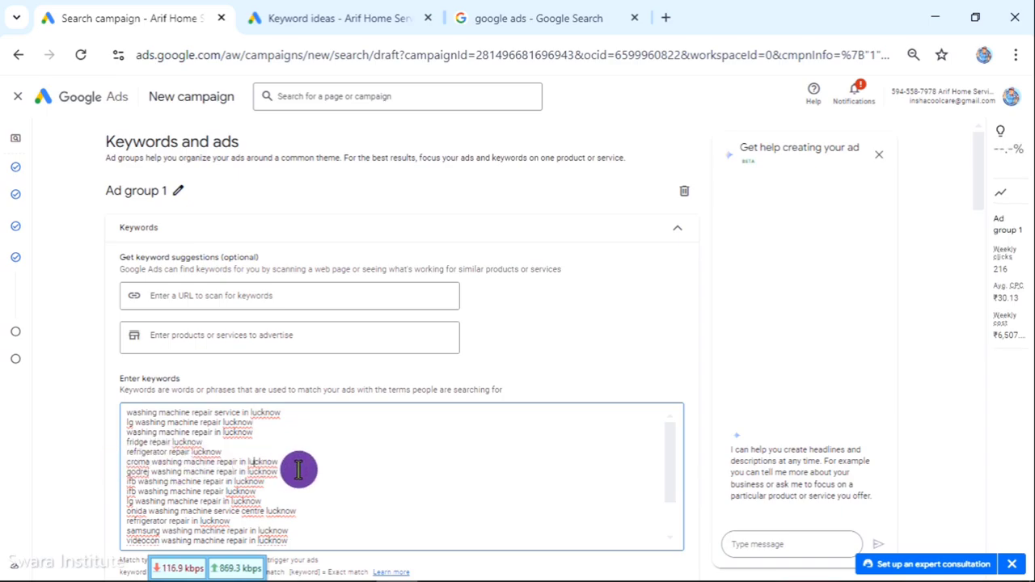
scroll(299, 477, "down", 5)
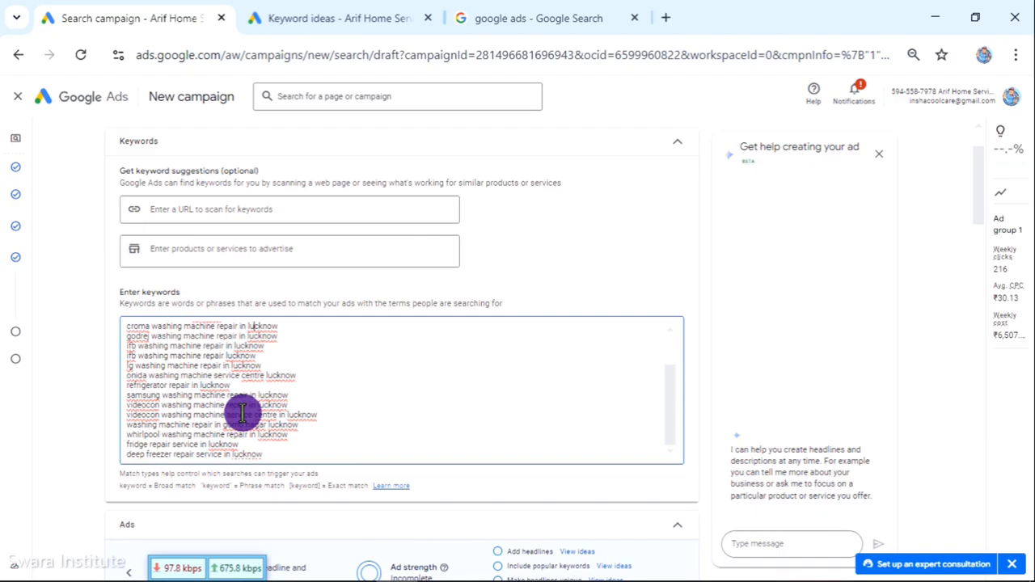
scroll(234, 408, "down", 2)
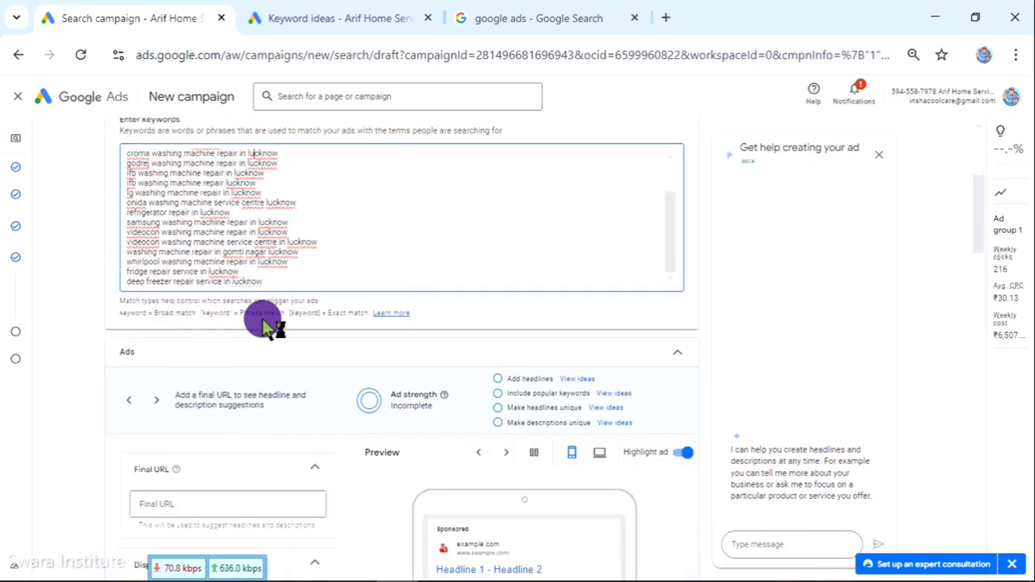
Cancel the responsive search ad for Ad group 1 and continue to the campaign budget.
scroll(335, 351, "down", 3)
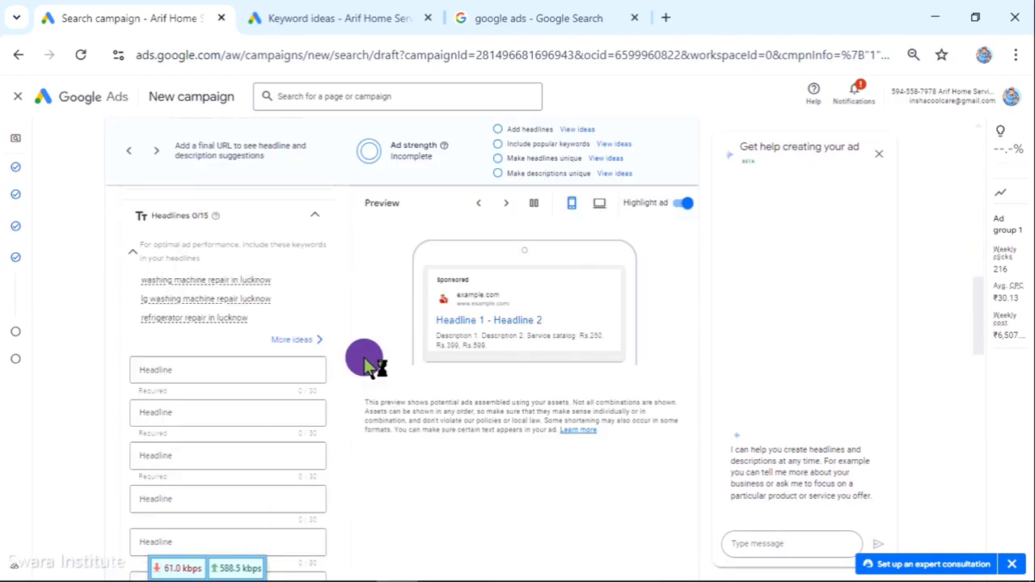
scroll(319, 253, "down", 2)
scroll(365, 308, "down", 15)
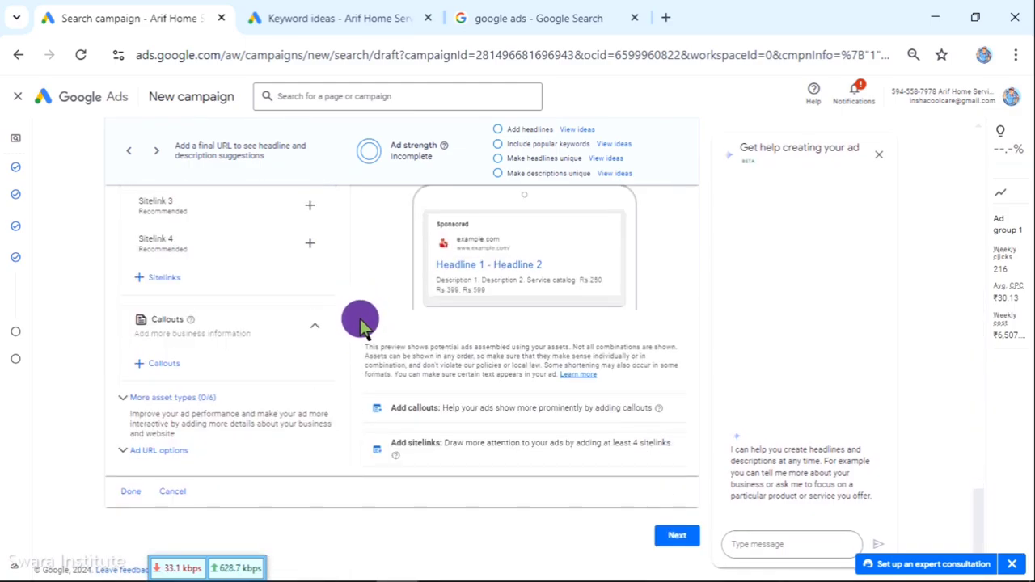
left_click(167, 490)
scroll(453, 388, "down", 3)
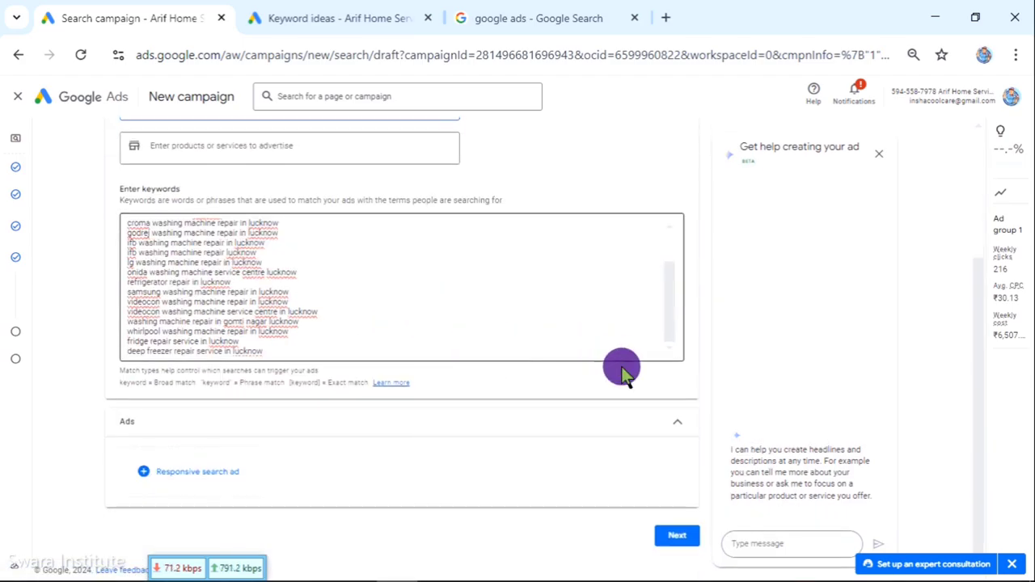
left_click(686, 537)
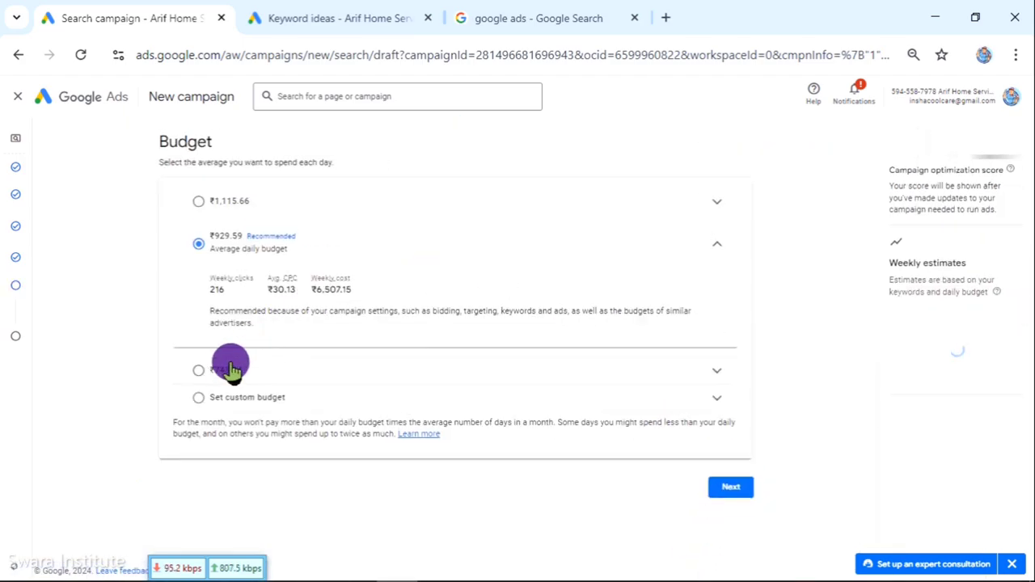
Set a custom average daily budget of ₹250 for the campaign and continue to the review.
left_click(215, 381)
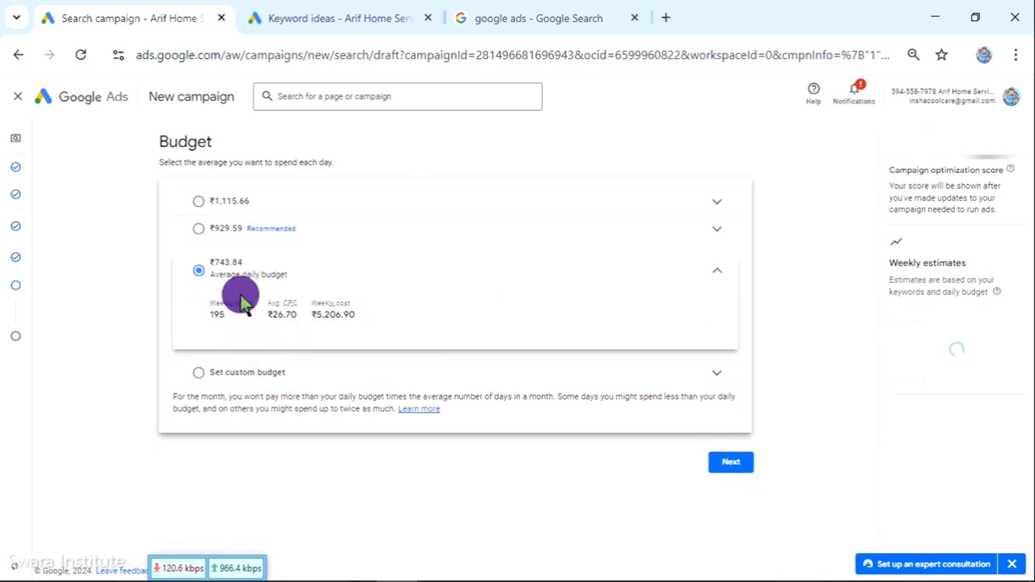
left_click(215, 377)
left_click_drag(255, 348, 202, 346)
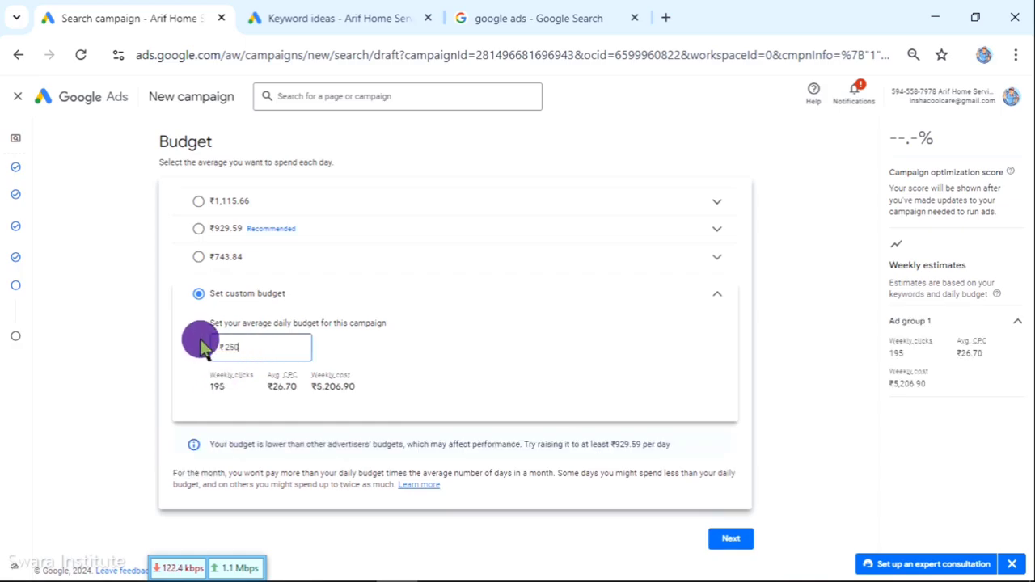
left_click(463, 397)
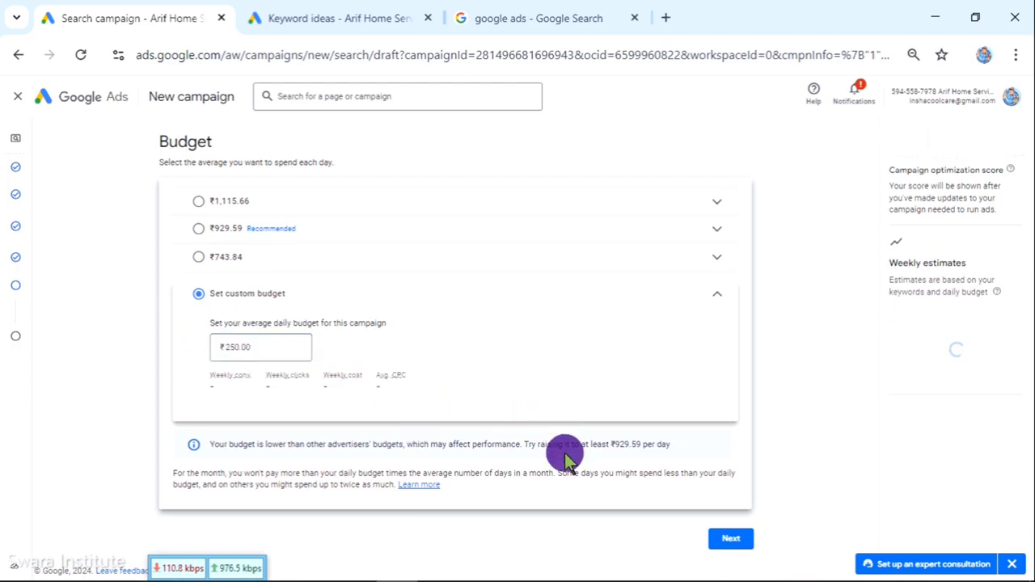
left_click(735, 539)
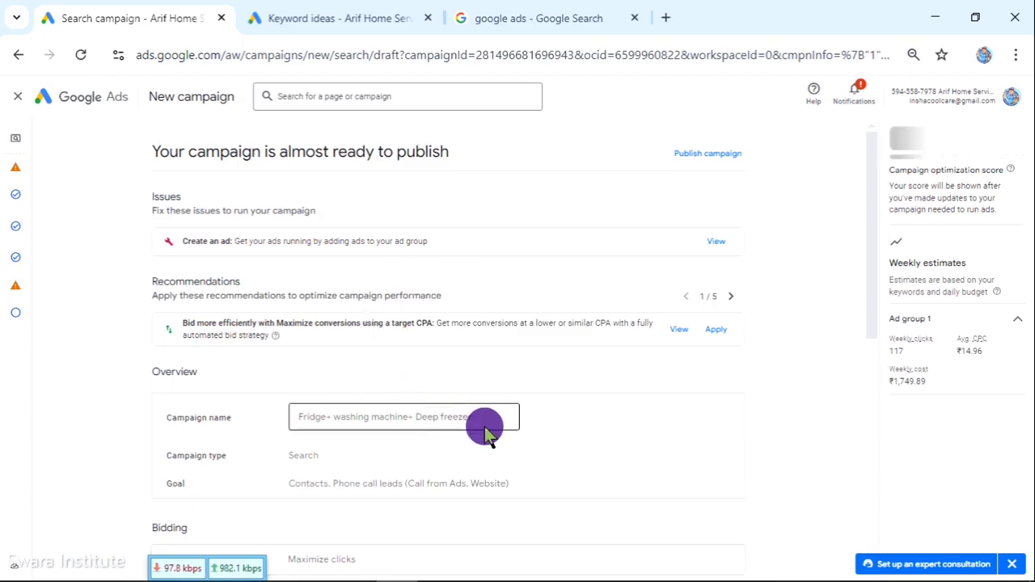
Review the campaign summary, checking the campaign name, settings, keywords and daily budget before publishing.
left_click_drag(486, 426, 279, 433)
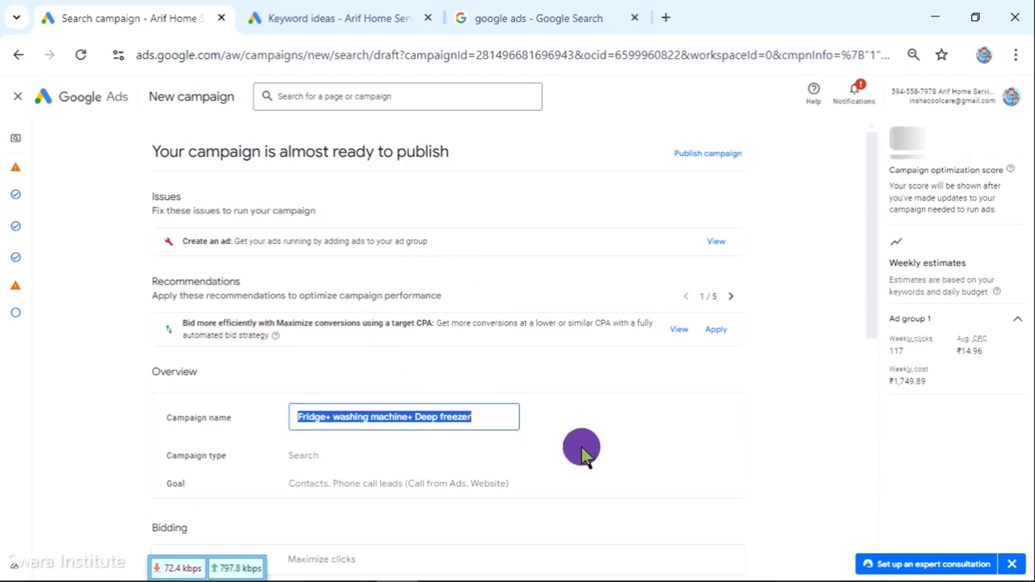
left_click(820, 410)
scroll(817, 323, "down", 3)
scroll(358, 347, "down", 2)
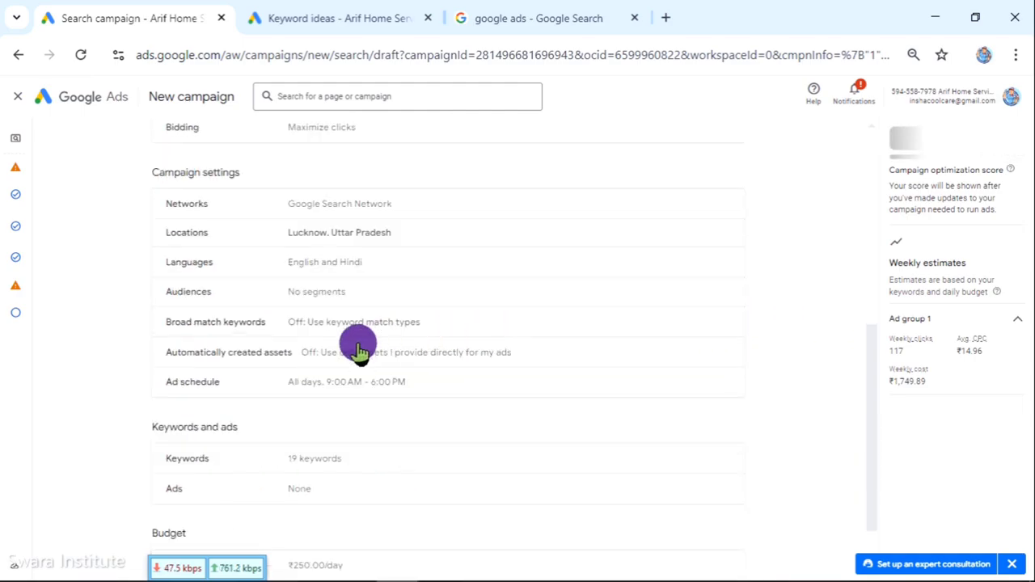
scroll(394, 295, "down", 1)
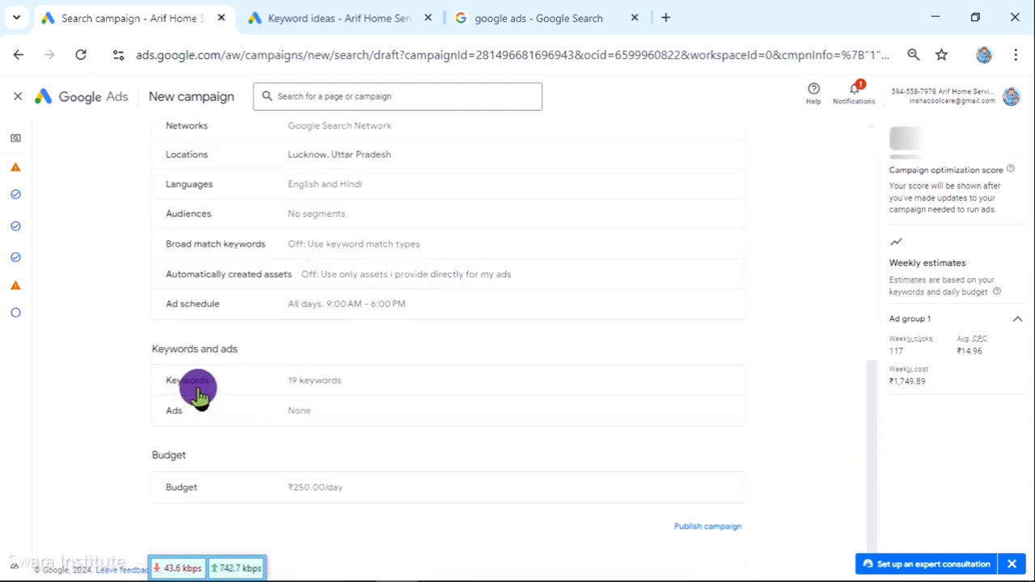
left_click_drag(282, 376, 417, 378)
left_click(418, 380)
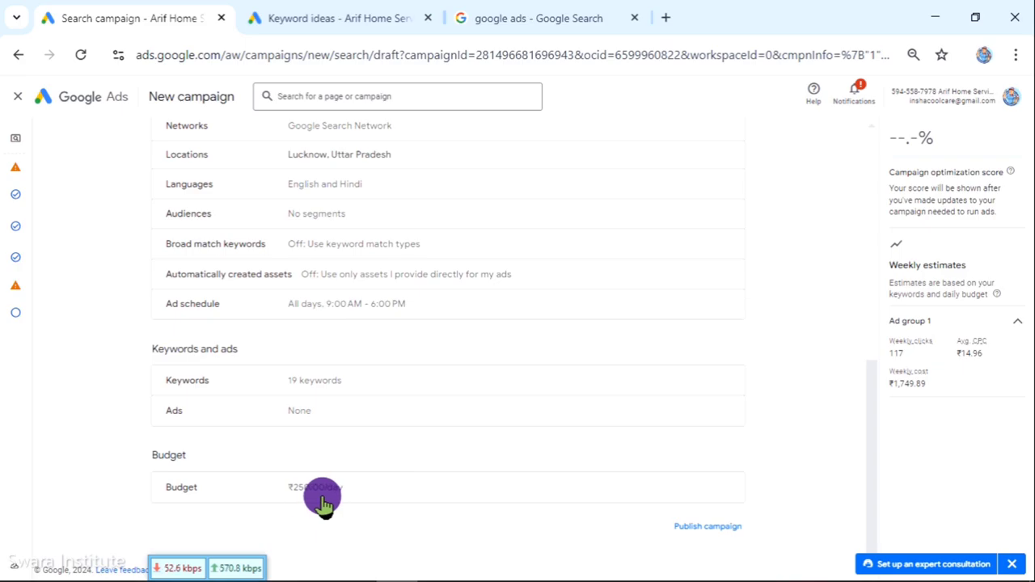
left_click_drag(278, 490, 423, 495)
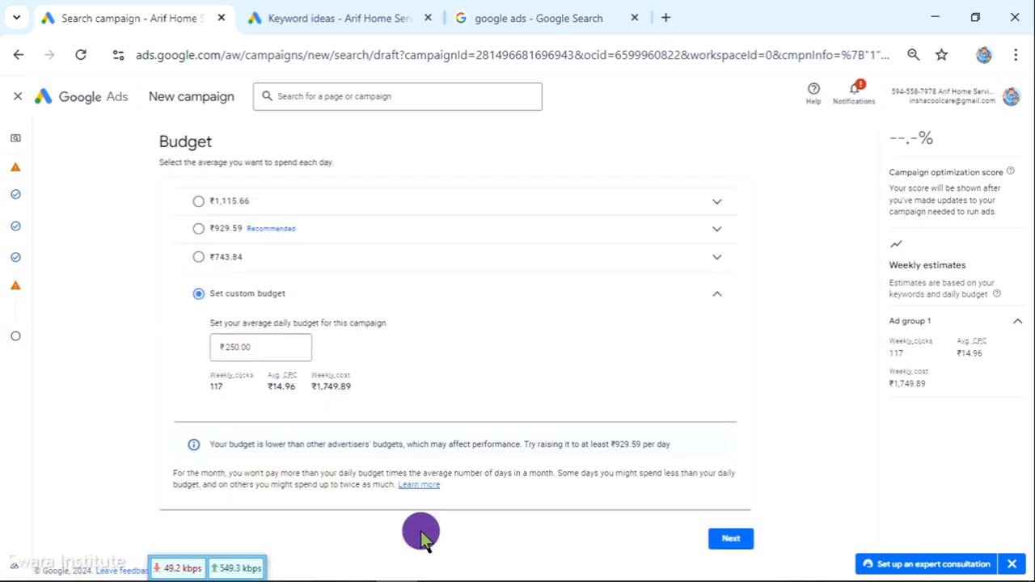
left_click(730, 539)
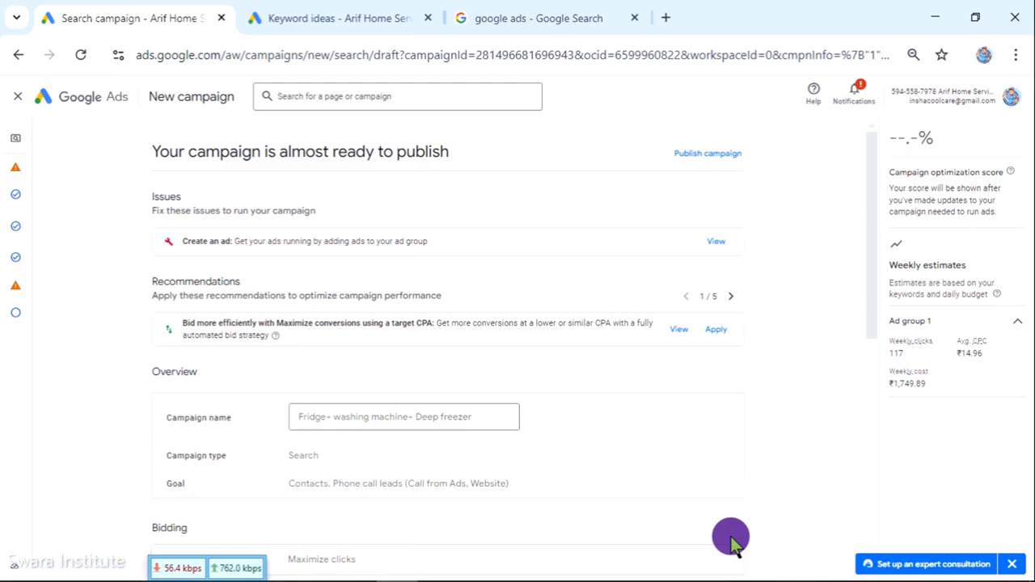
Publish the "Fridge+ washing machine+ Deep freezer" campaign without any ads.
scroll(727, 518, "down", 10)
left_click(701, 527)
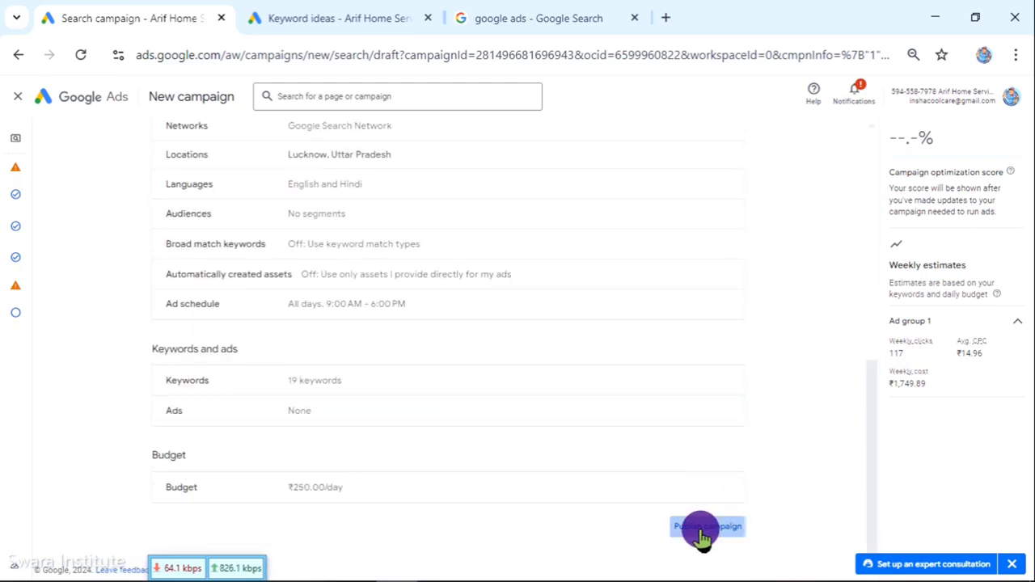
left_click(608, 381)
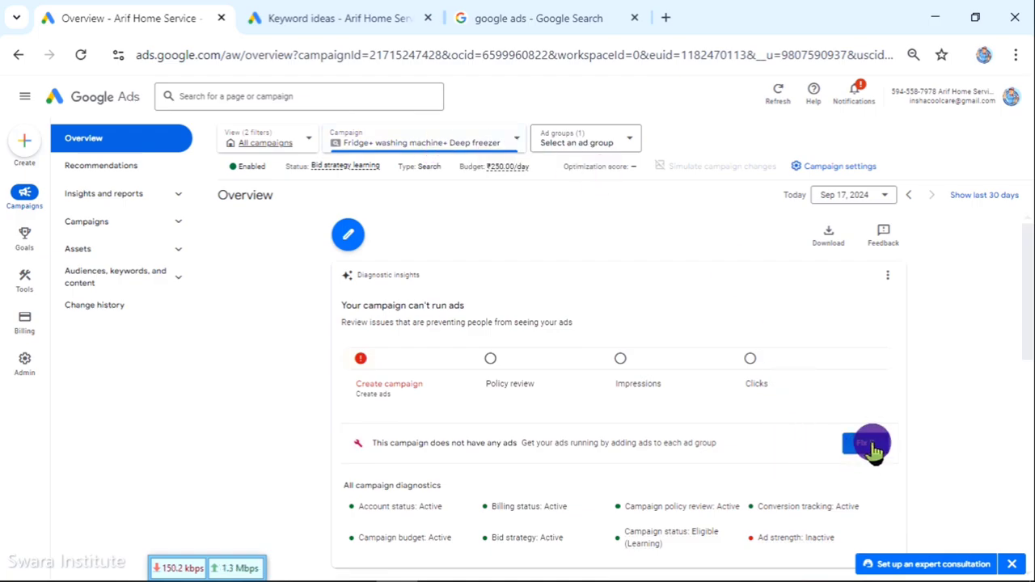
Show the ad groups of the Fridge+ washing machine+ Deep freezer campaign and start a new ad group.
left_click(181, 226)
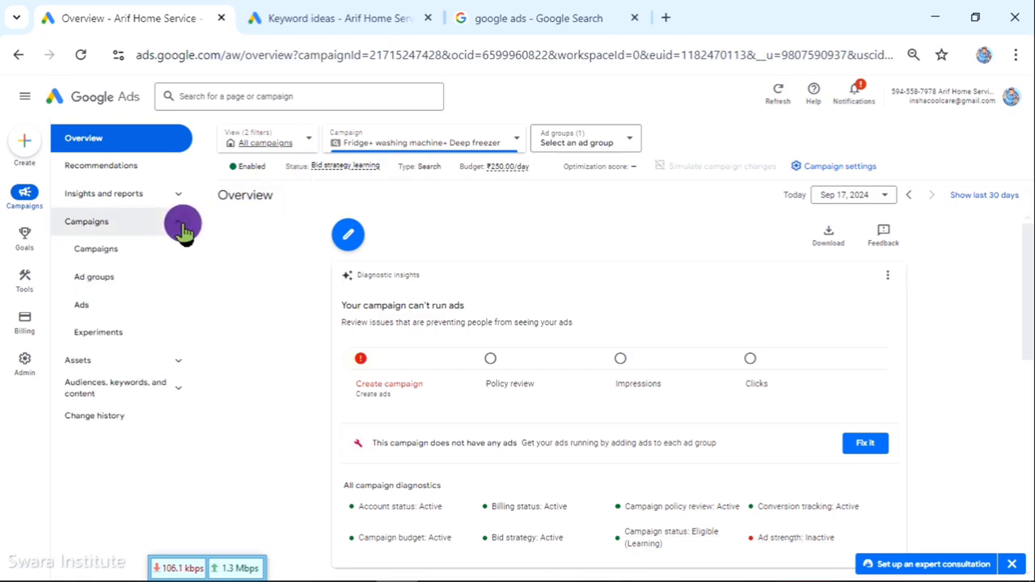
left_click(92, 279)
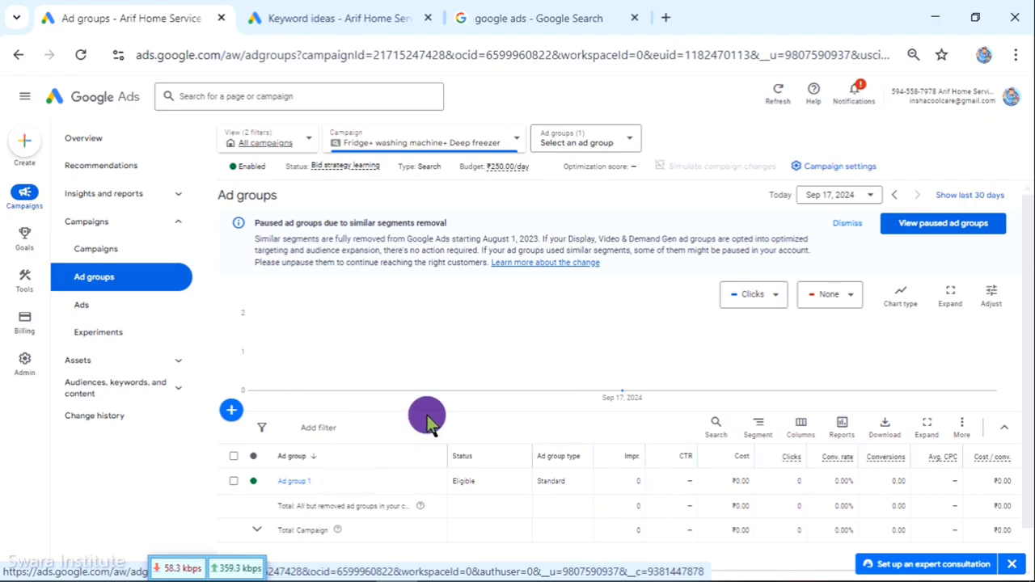
scroll(485, 419, "down", 1)
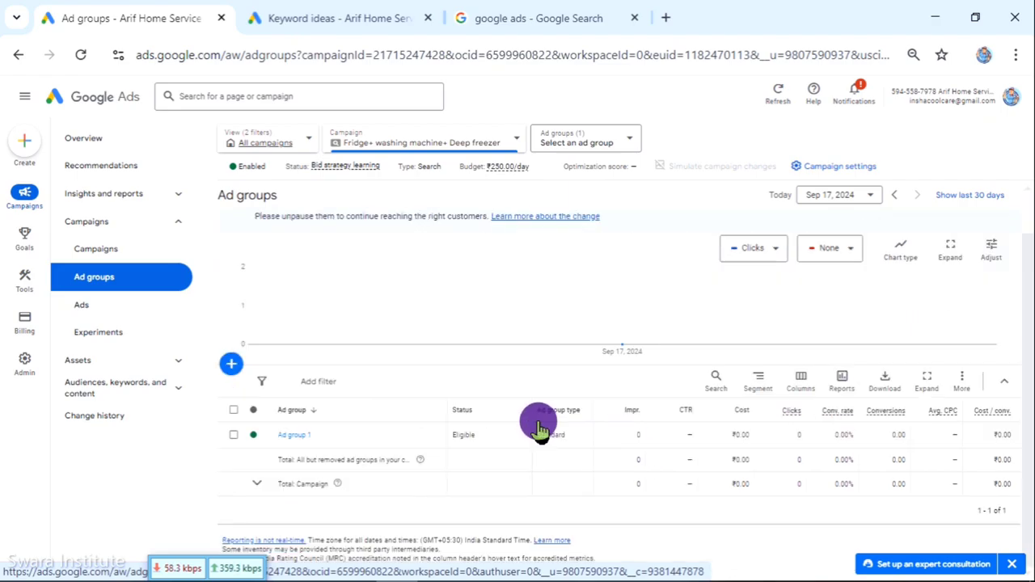
left_click(229, 376)
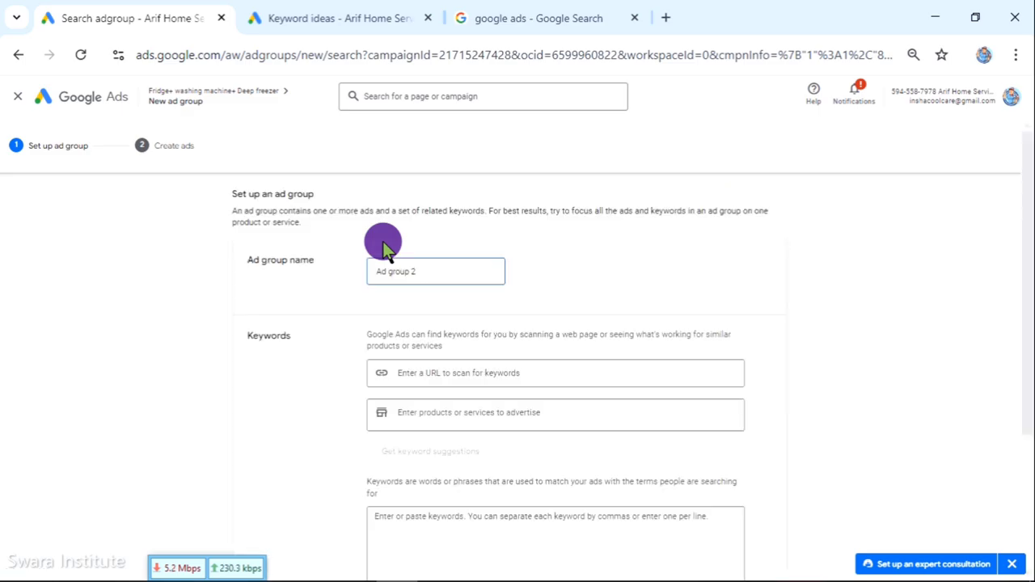
Name the new ad group "Fridge+ washing machine+ Deep freezer", copying the text from the WhatsApp chat.
left_click_drag(429, 271, 283, 277)
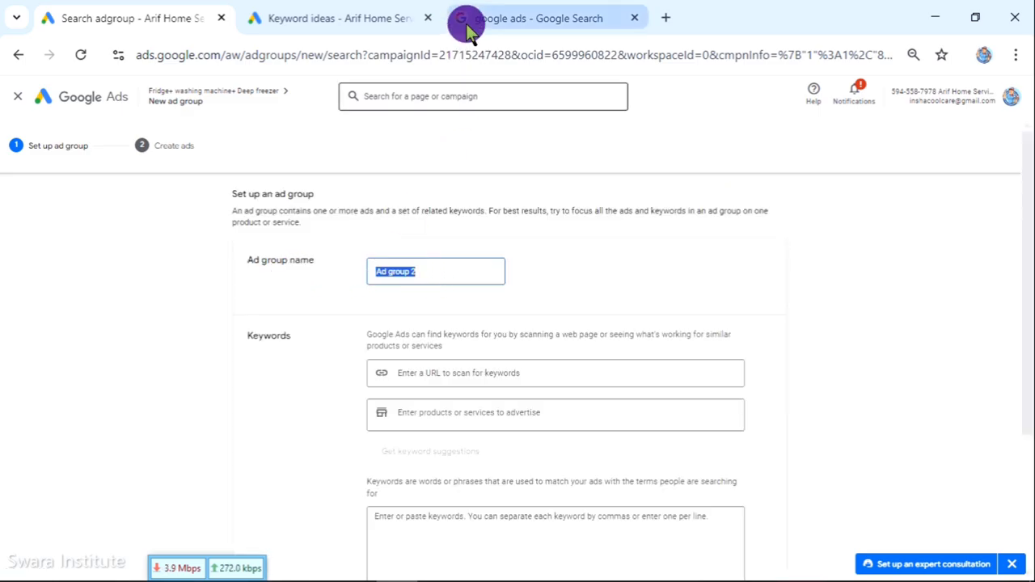
left_click(437, 566)
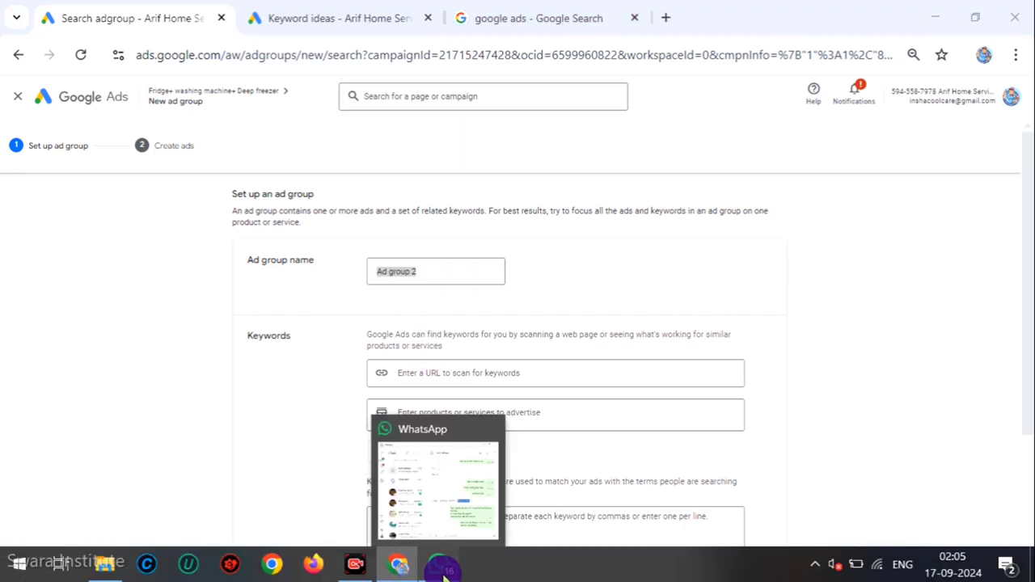
left_click(657, 354)
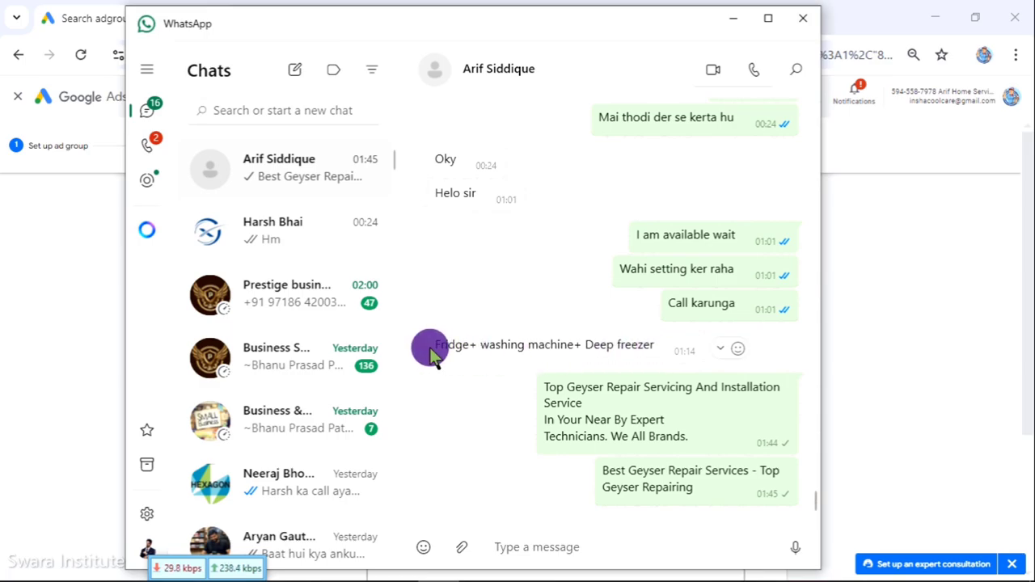
left_click_drag(435, 347, 655, 350)
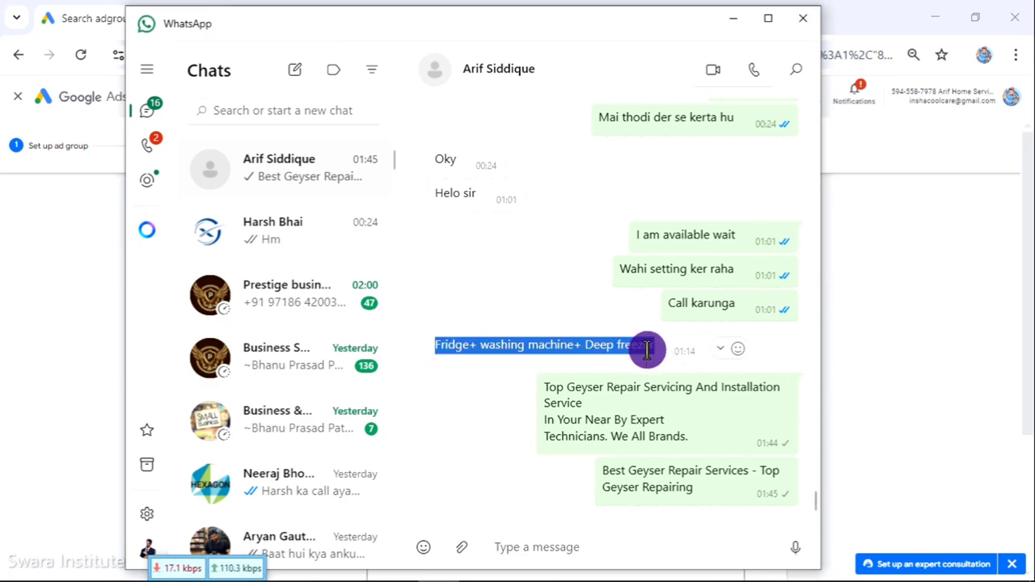
right_click(646, 338)
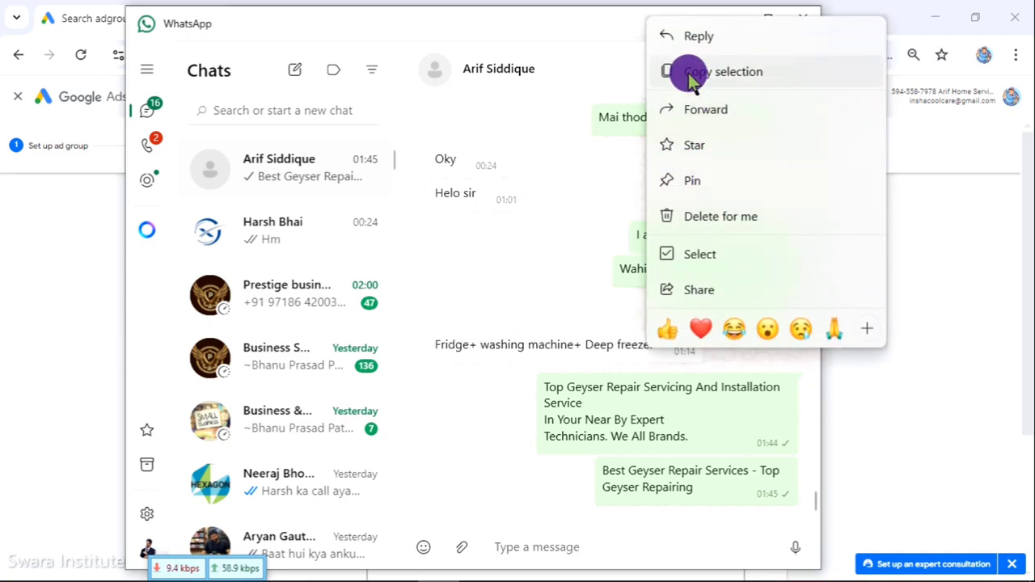
left_click(679, 71)
left_click(728, 23)
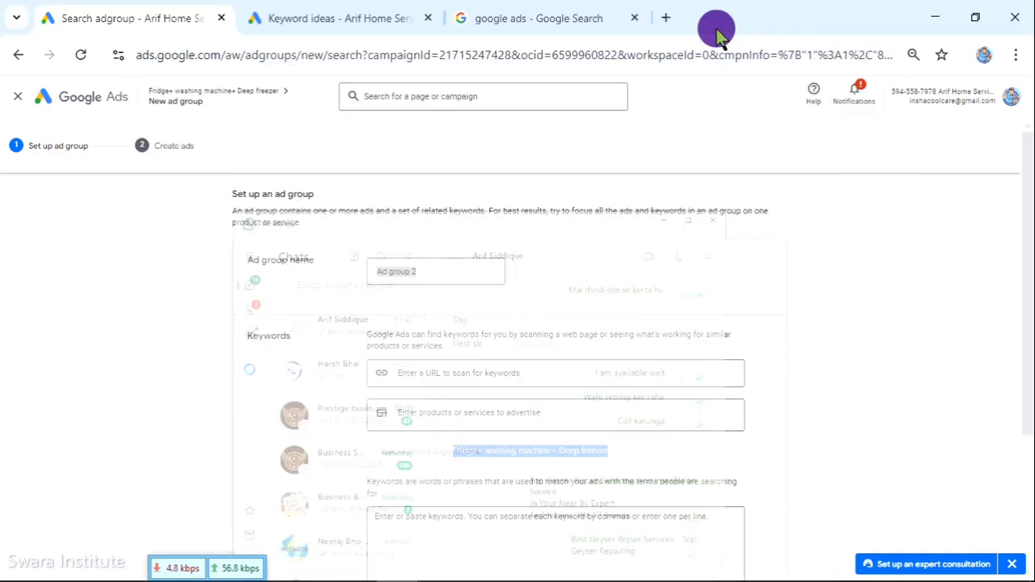
right_click(404, 275)
left_click(436, 380)
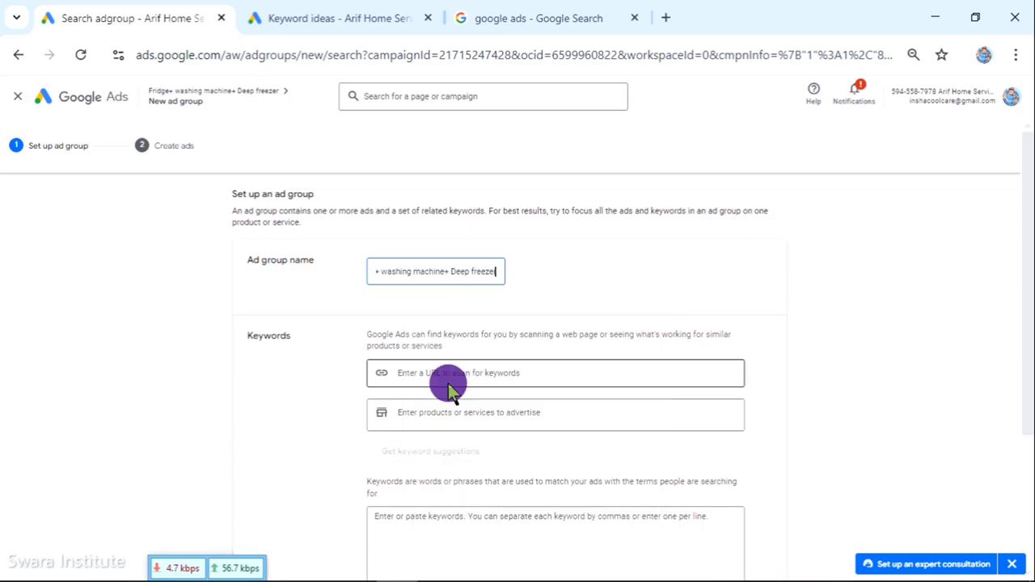
Look over the new ad group's keyword fields and leave the setup without saving the ad group.
scroll(788, 291, "down", 1)
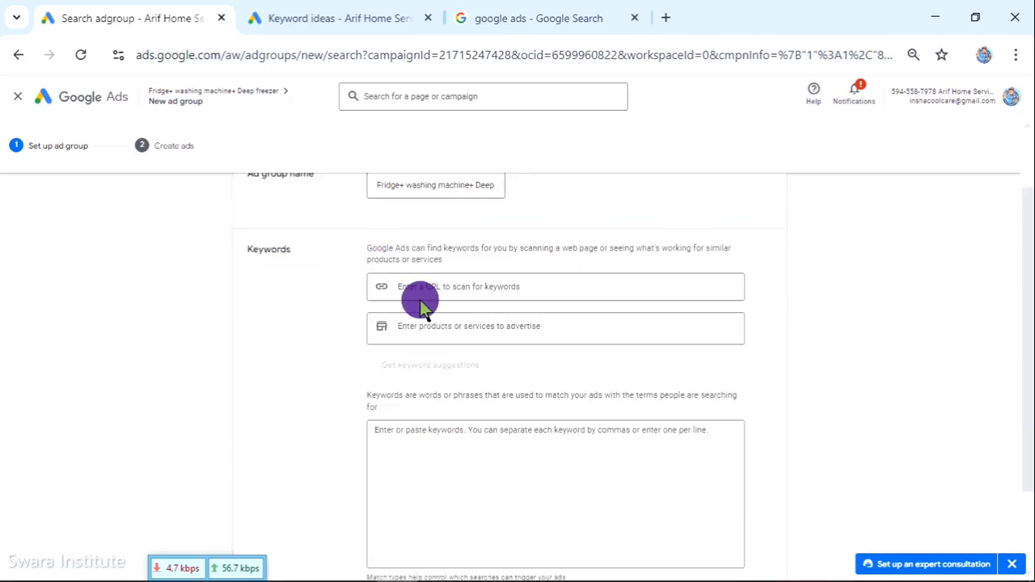
left_click(435, 324)
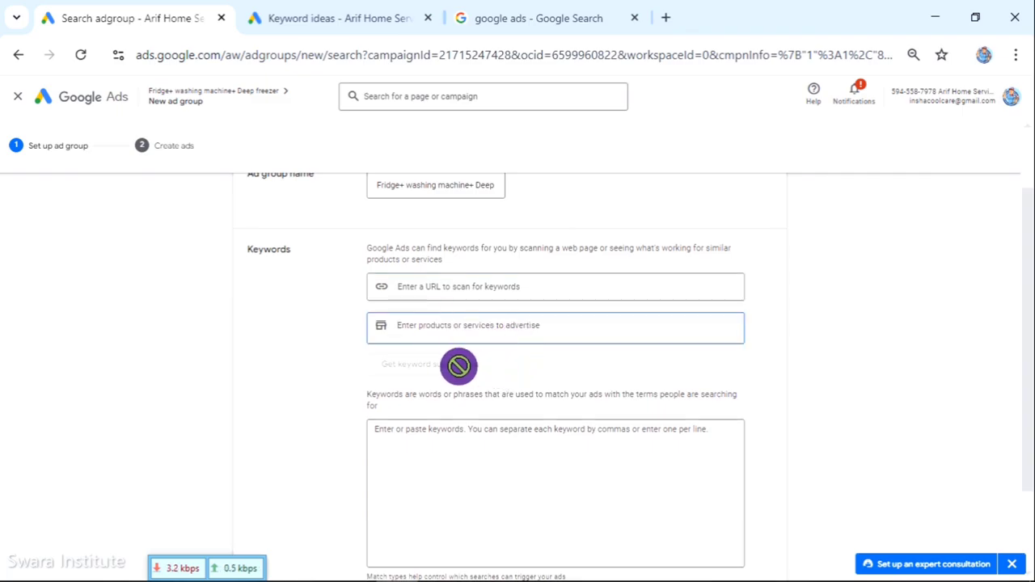
scroll(453, 372, "down", 1)
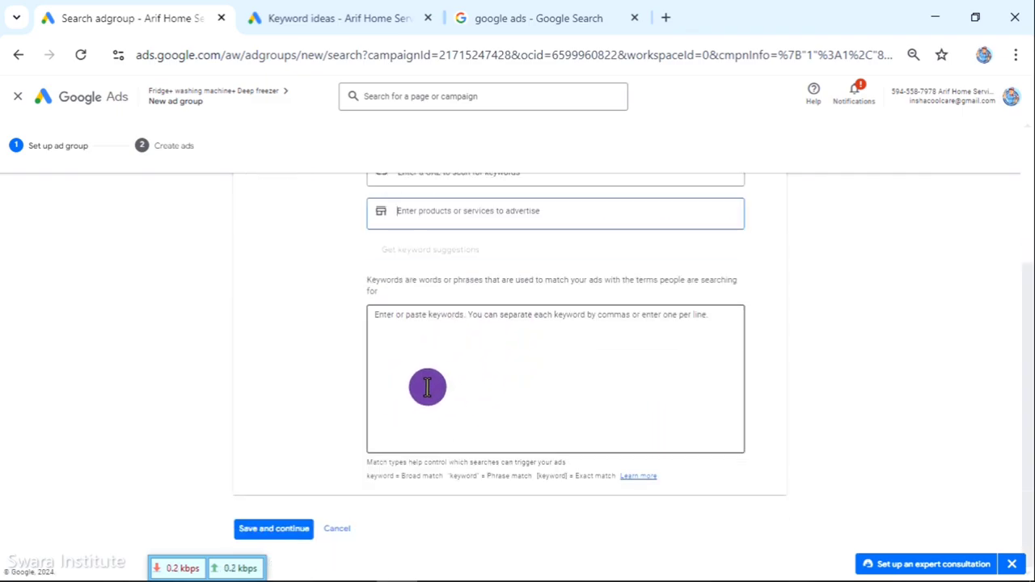
scroll(430, 402, "up", 1)
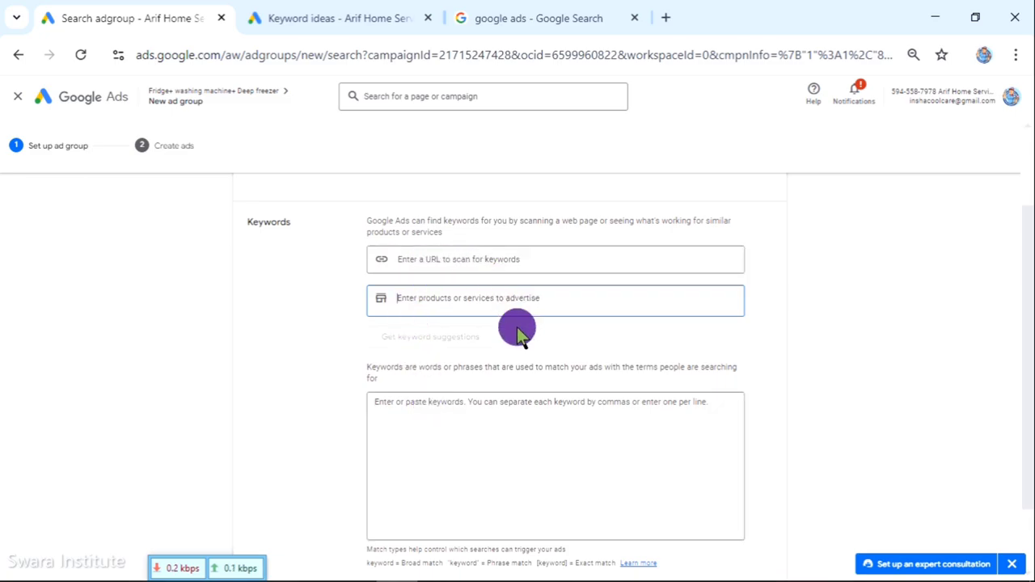
scroll(432, 401, "up", 1)
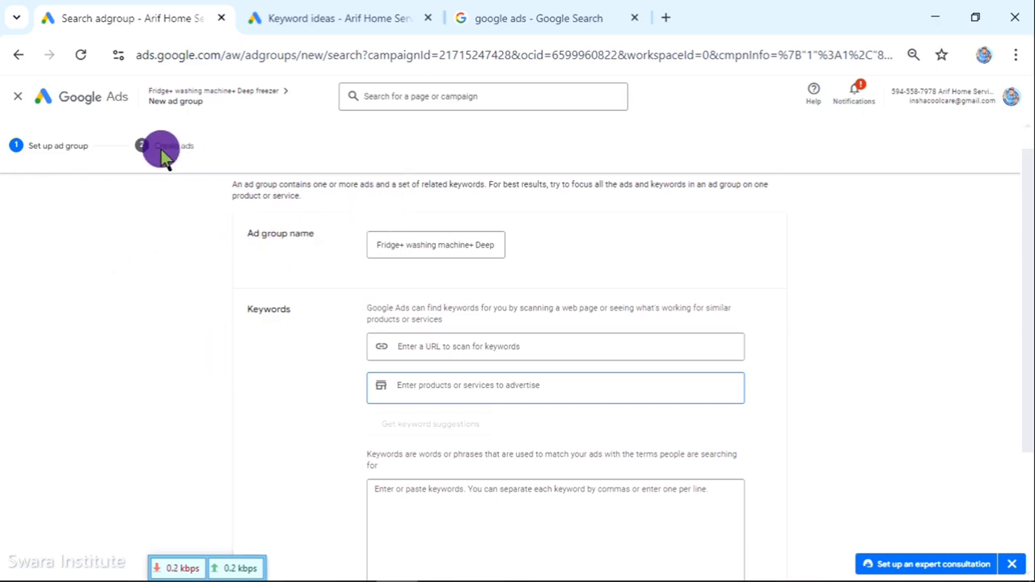
left_click_drag(160, 155, 227, 153)
left_click(264, 296)
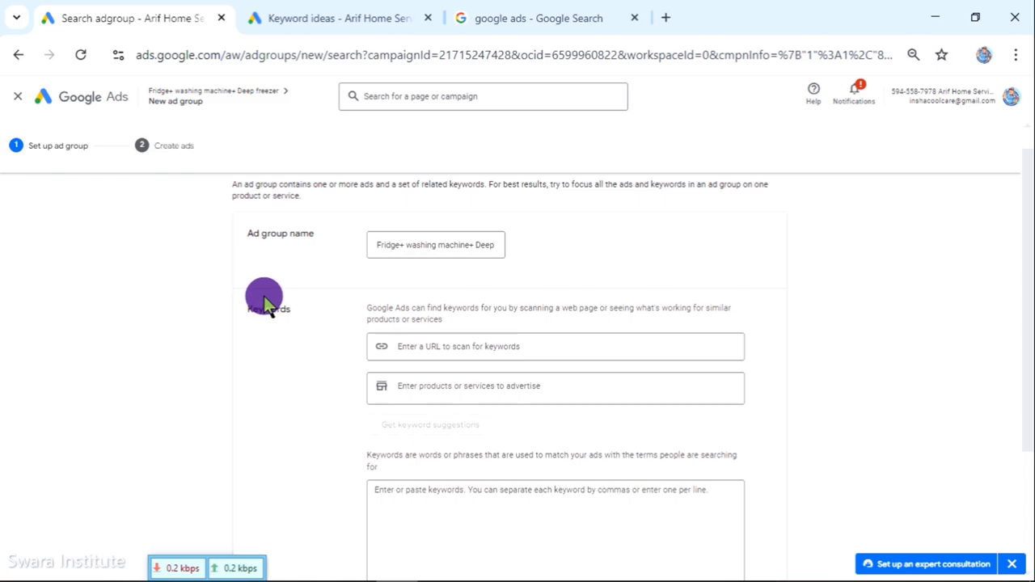
left_click(18, 99)
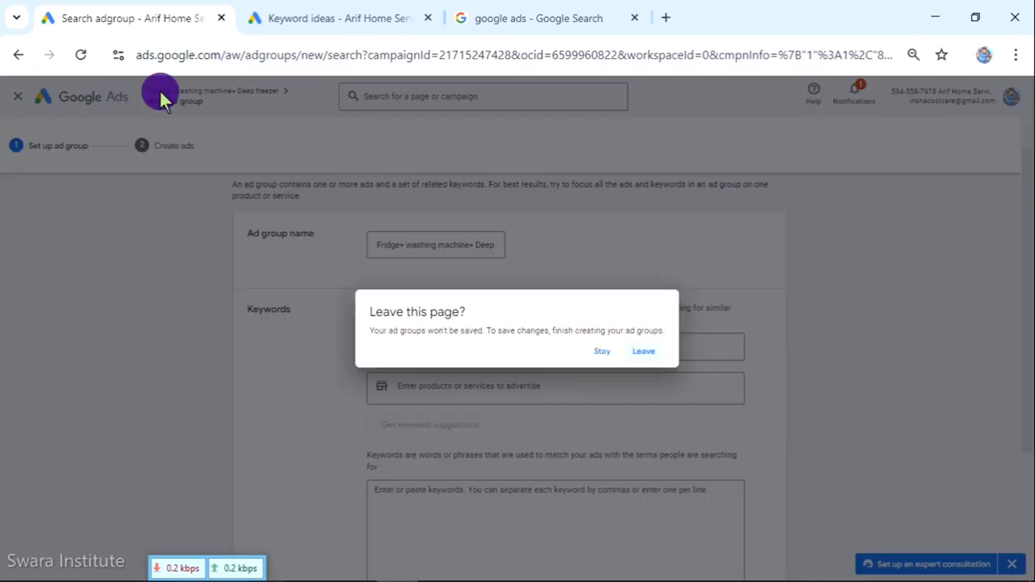
left_click(621, 356)
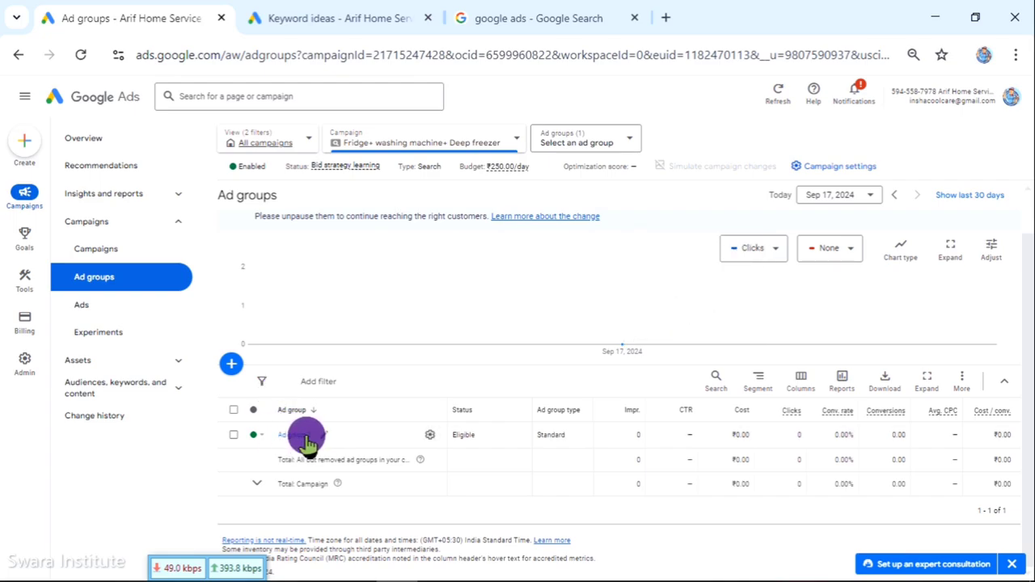
Show the campaign's ads and start a new call ad for Ad group 1.
left_click(85, 317)
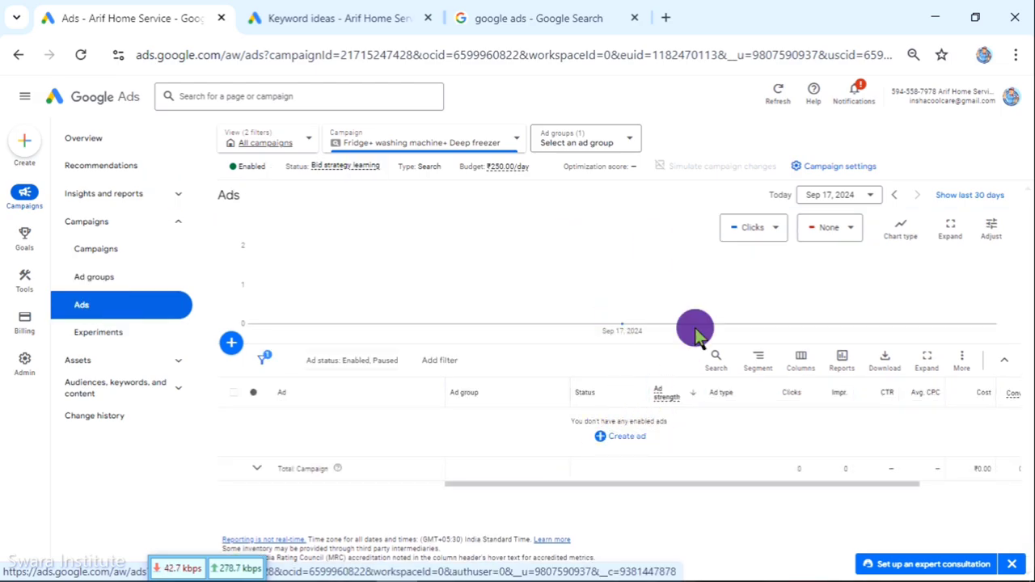
left_click_drag(343, 151, 504, 154)
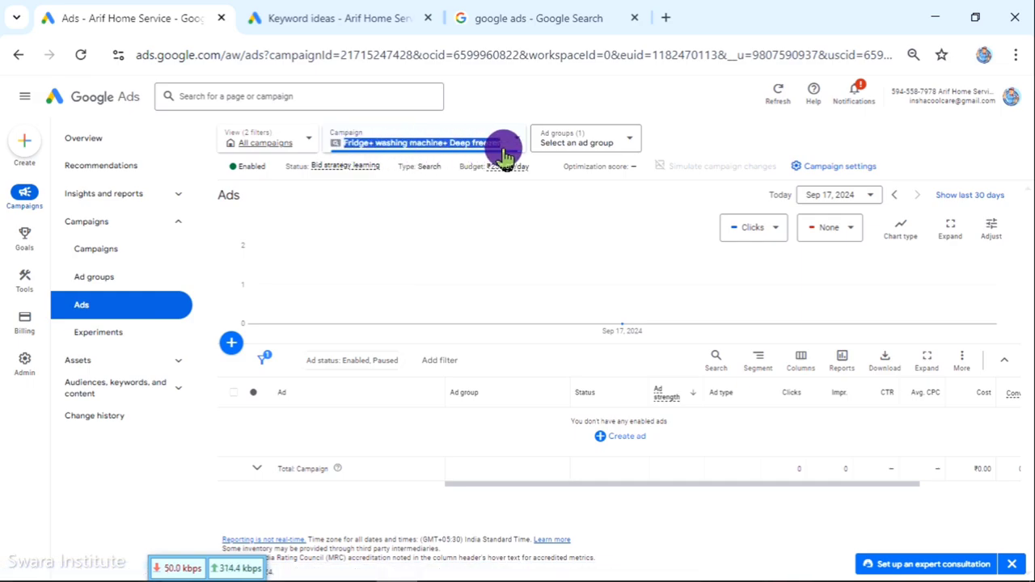
left_click(670, 146)
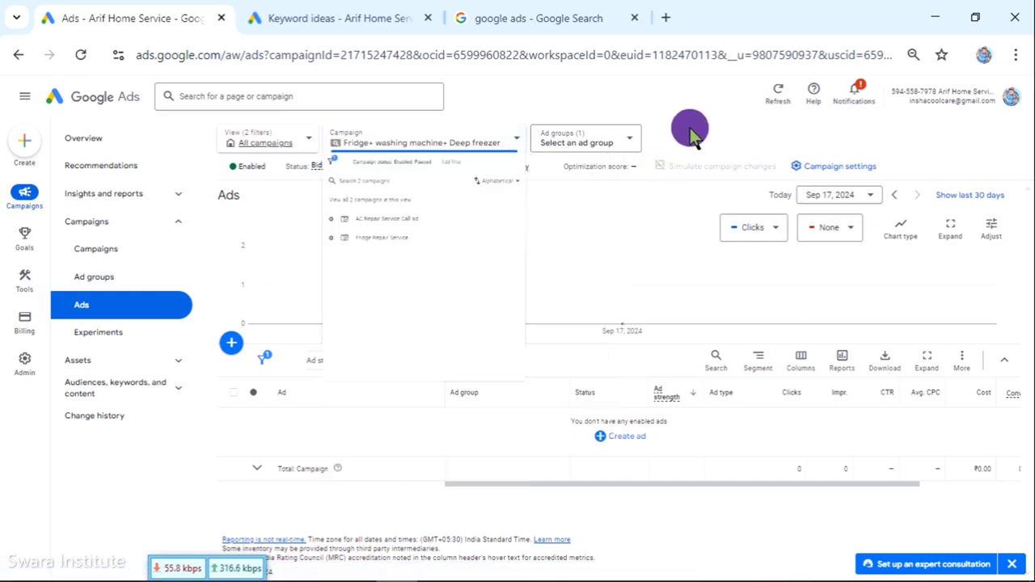
left_click(630, 443)
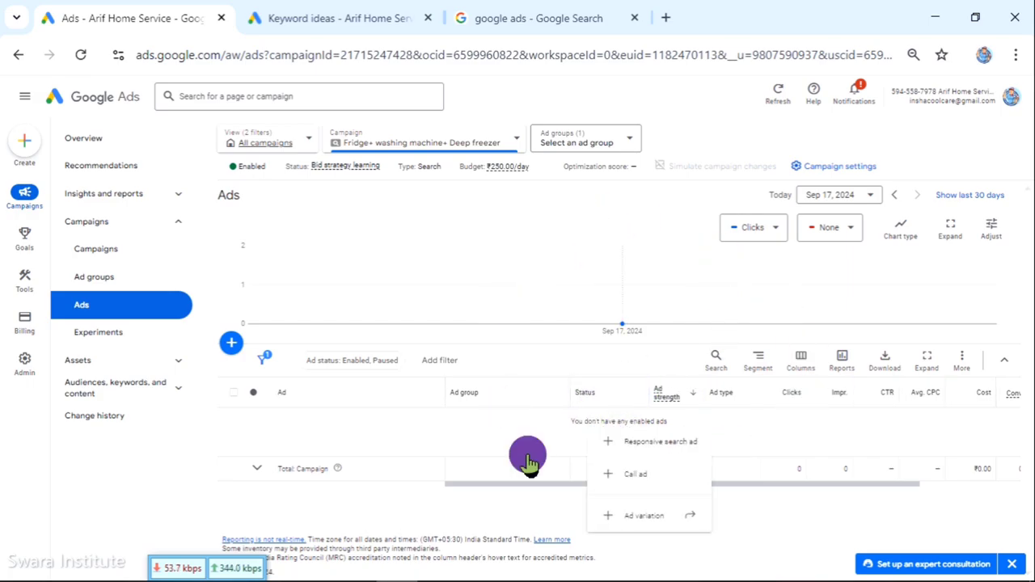
left_click(682, 477)
left_click(467, 322)
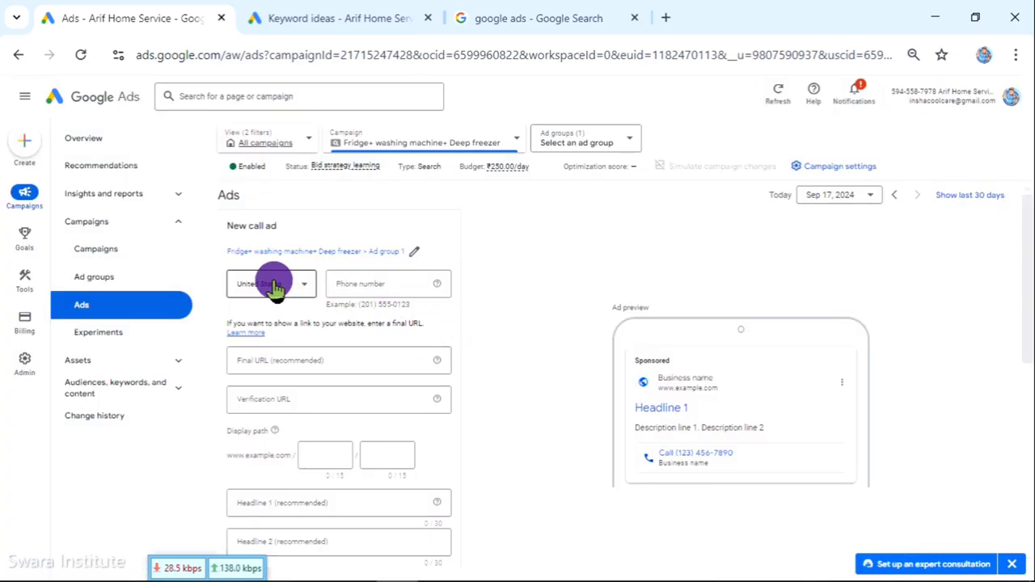
Set the country of the call ad's phone number to India.
left_click(274, 287)
scroll(291, 393, "up", 10)
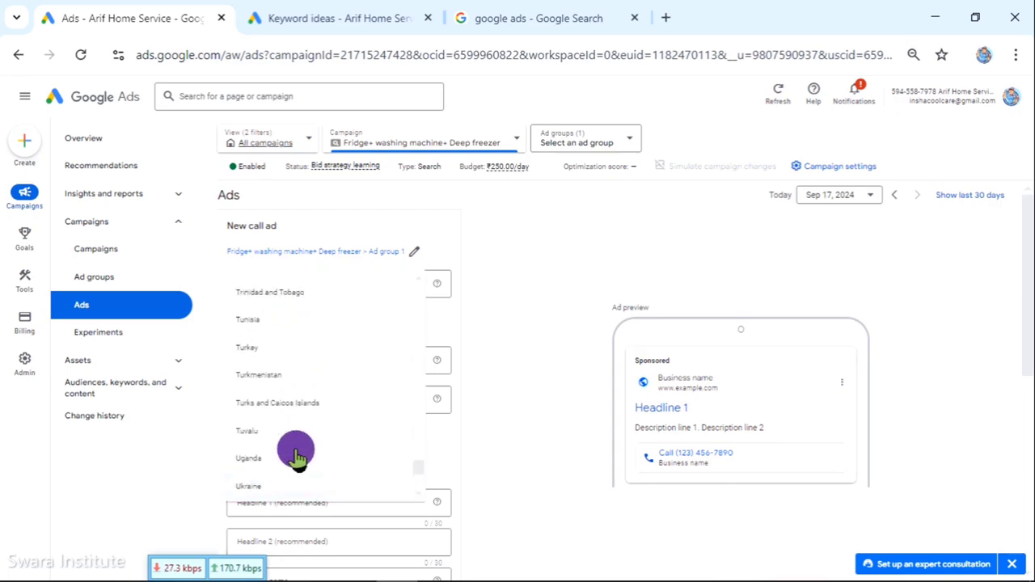
scroll(288, 392, "up", 10)
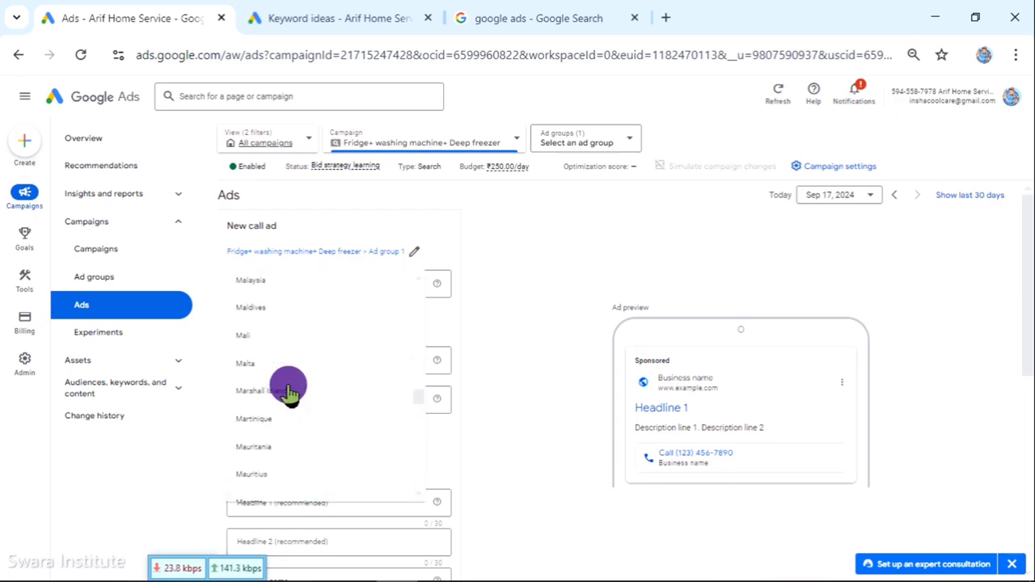
scroll(290, 390, "up", 10)
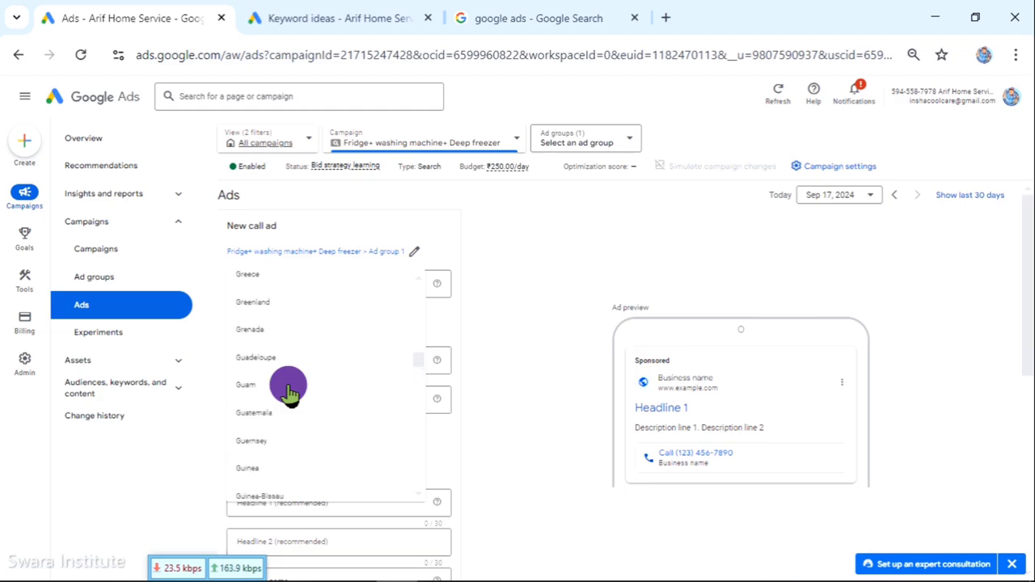
scroll(292, 384, "up", 8)
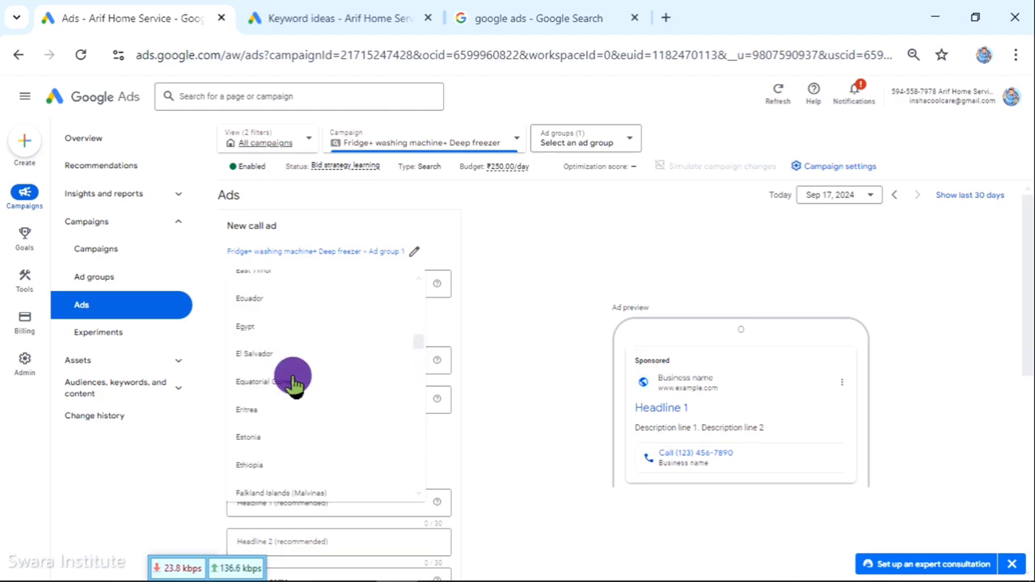
scroll(287, 370, "up", 3)
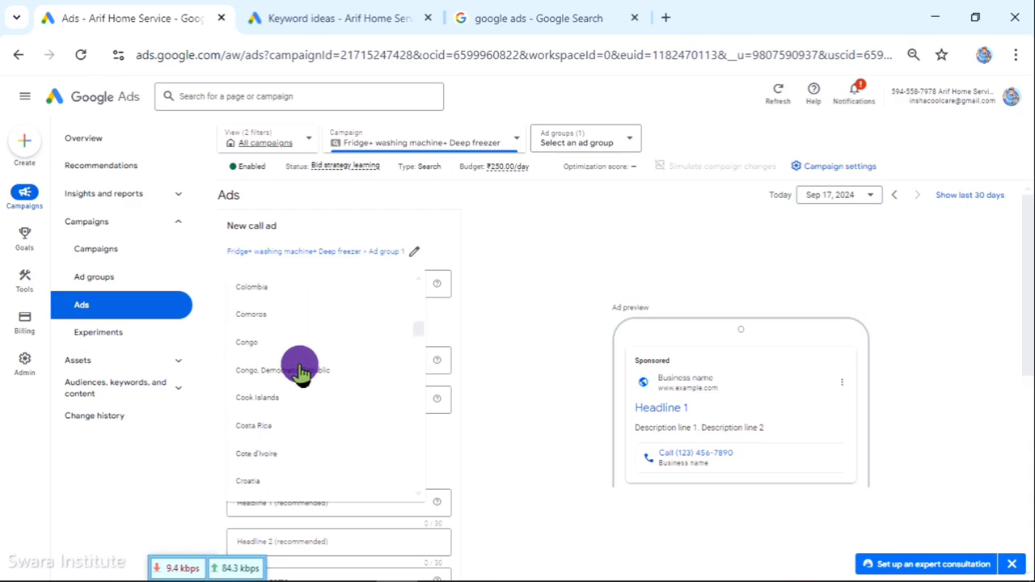
scroll(300, 370, "up", 2)
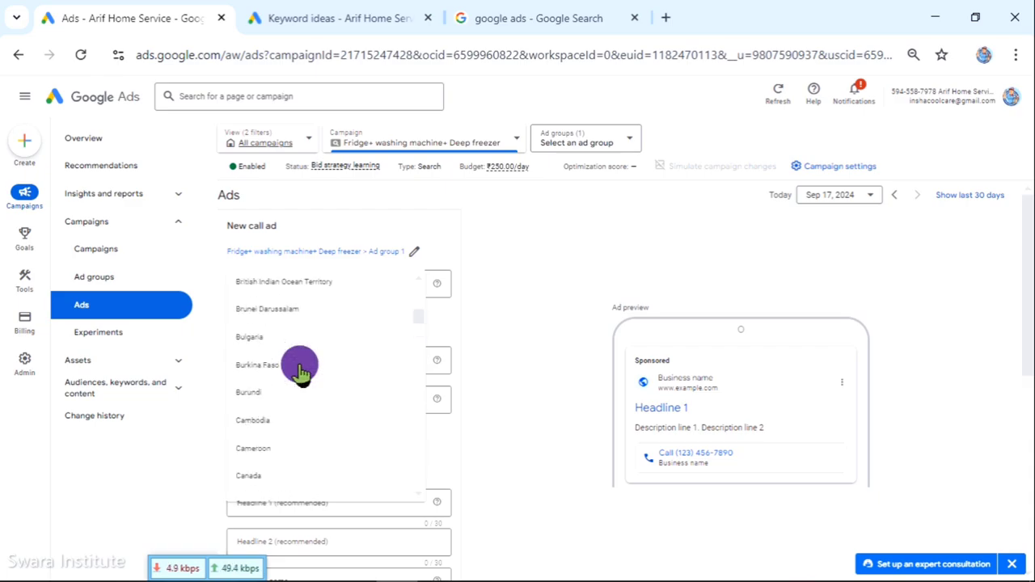
scroll(300, 370, "up", 2)
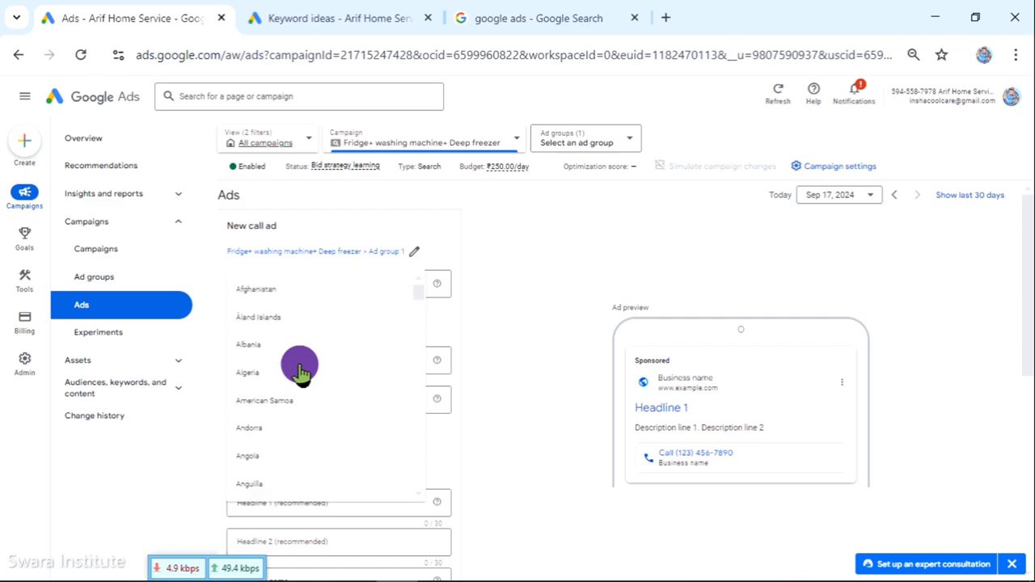
scroll(300, 370, "down", 15)
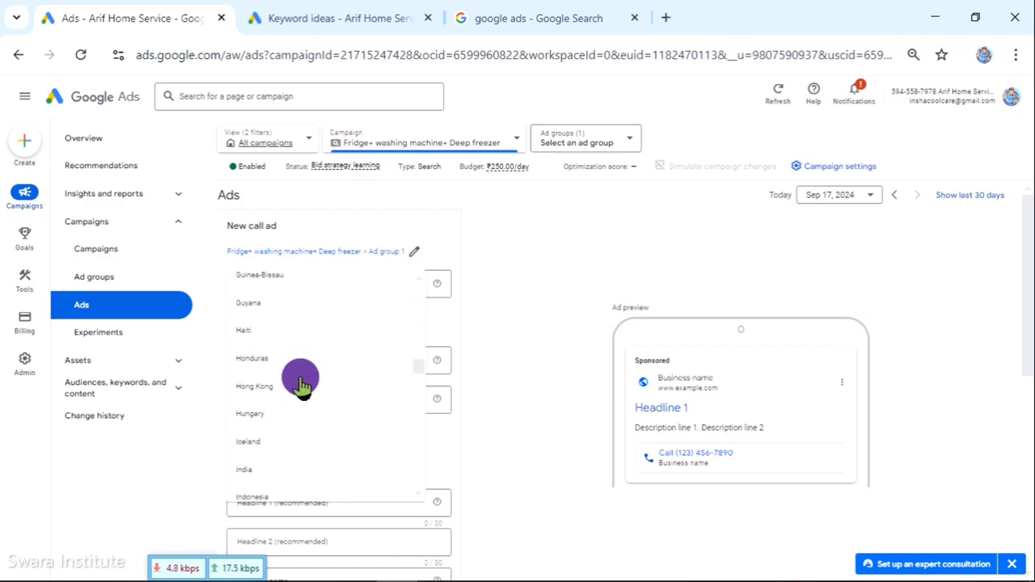
scroll(300, 376, "down", 1)
left_click(266, 385)
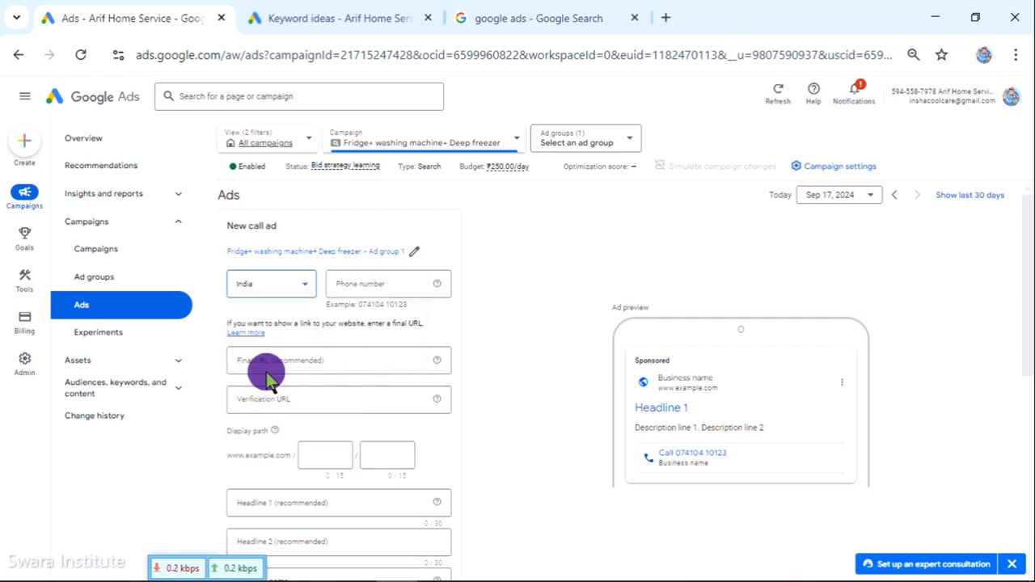
Fill in the call ad's phone number, copying it from the existing ad shown in the Google search results.
left_click(378, 284)
left_click(530, 18)
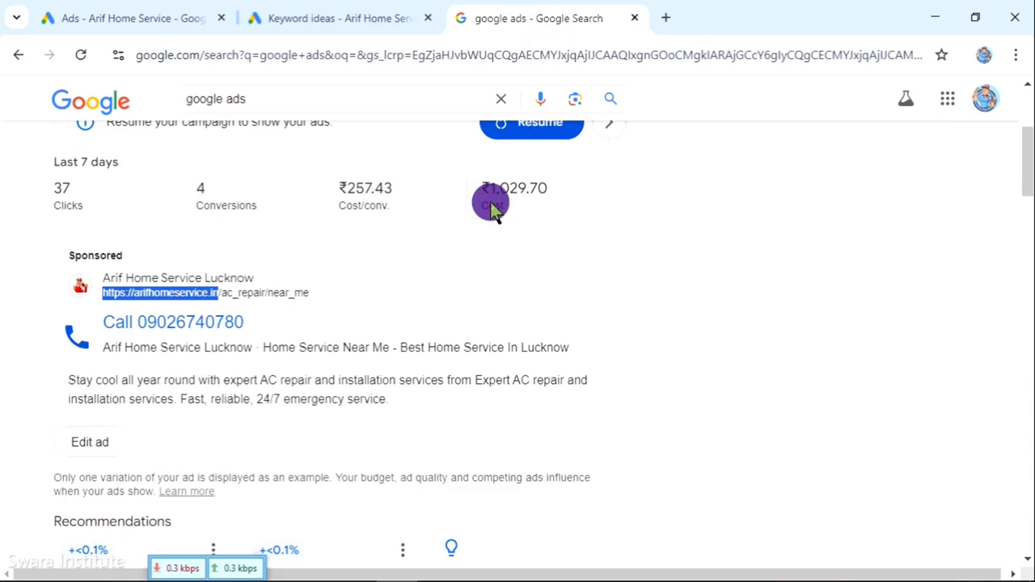
left_click_drag(139, 328, 282, 338)
key("ctrl+c")
right_click(282, 338)
left_click(283, 345)
left_click(103, 16)
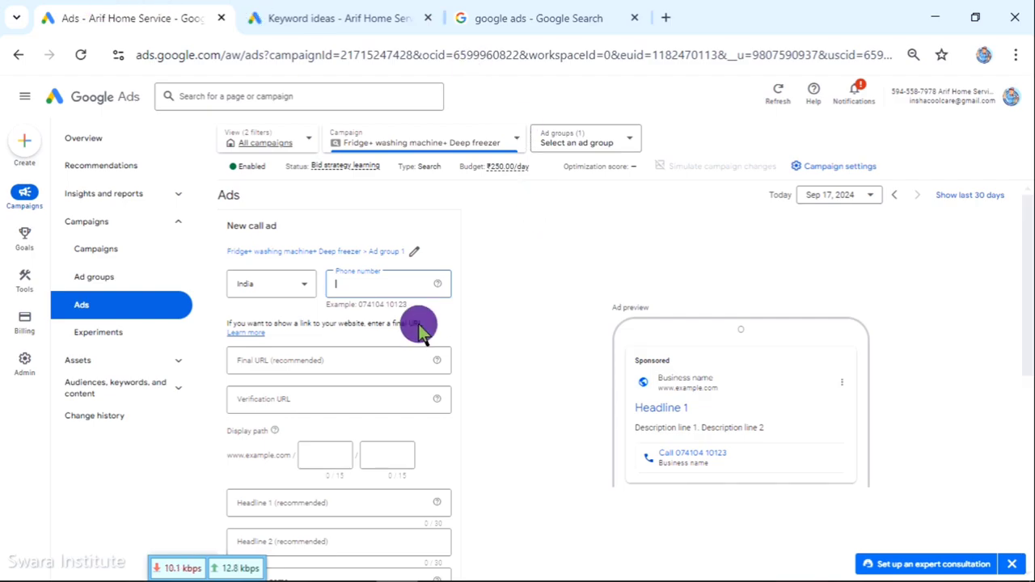
right_click(355, 285)
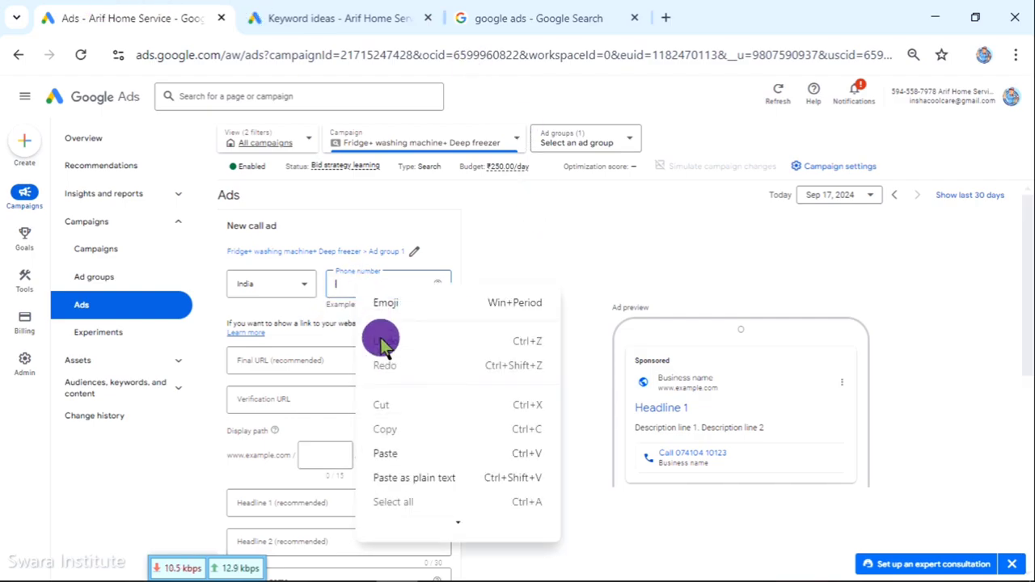
left_click(404, 453)
scroll(534, 269, "down", 2)
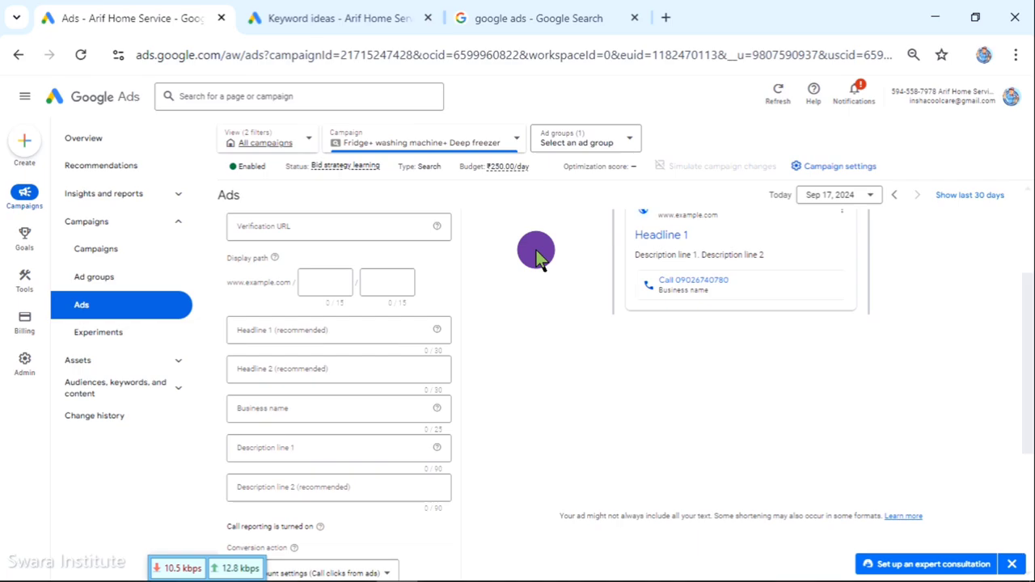
scroll(536, 253, "up", 1)
left_click(257, 275)
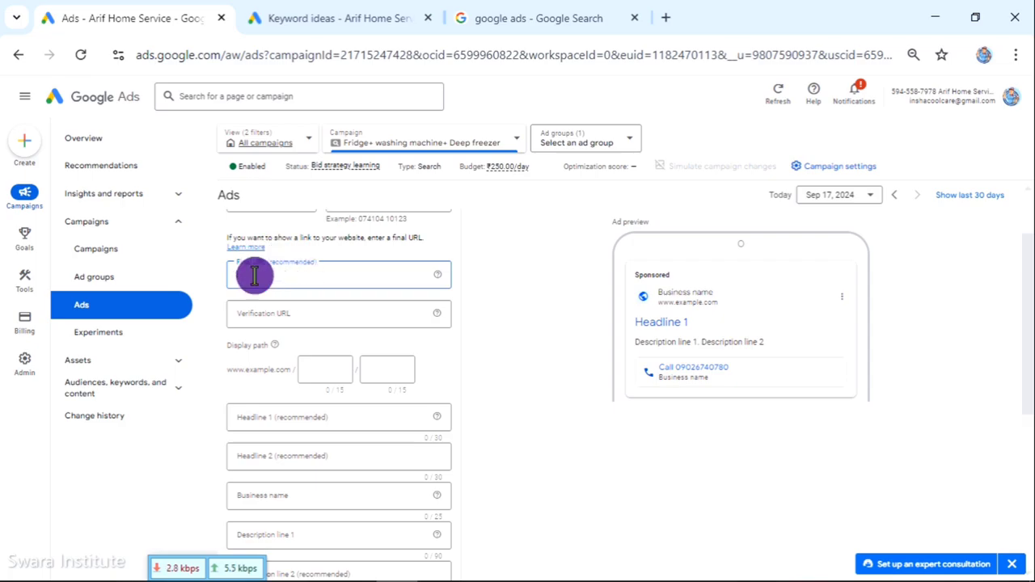
left_click(284, 316)
left_click(370, 9)
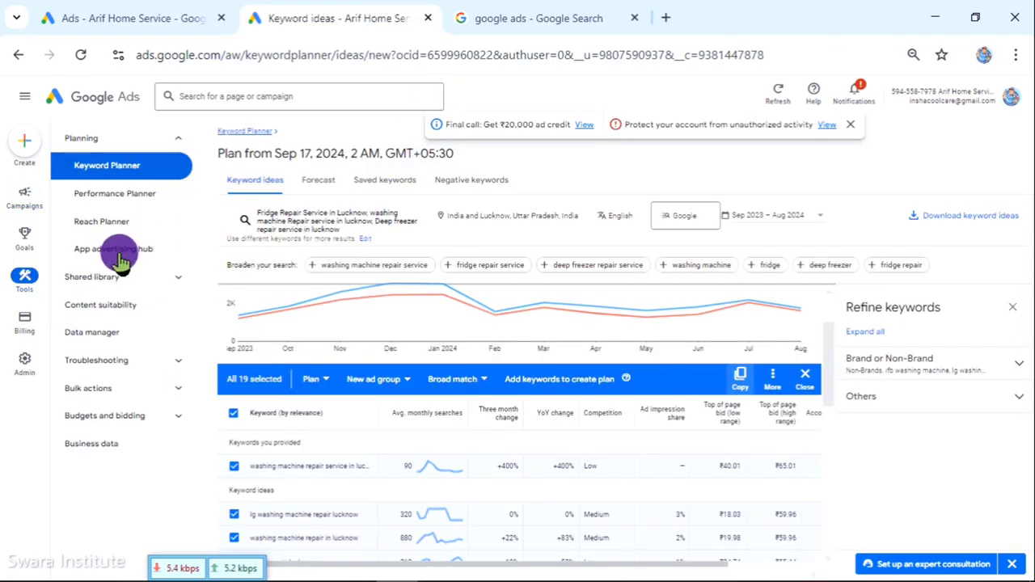
left_click(524, 15)
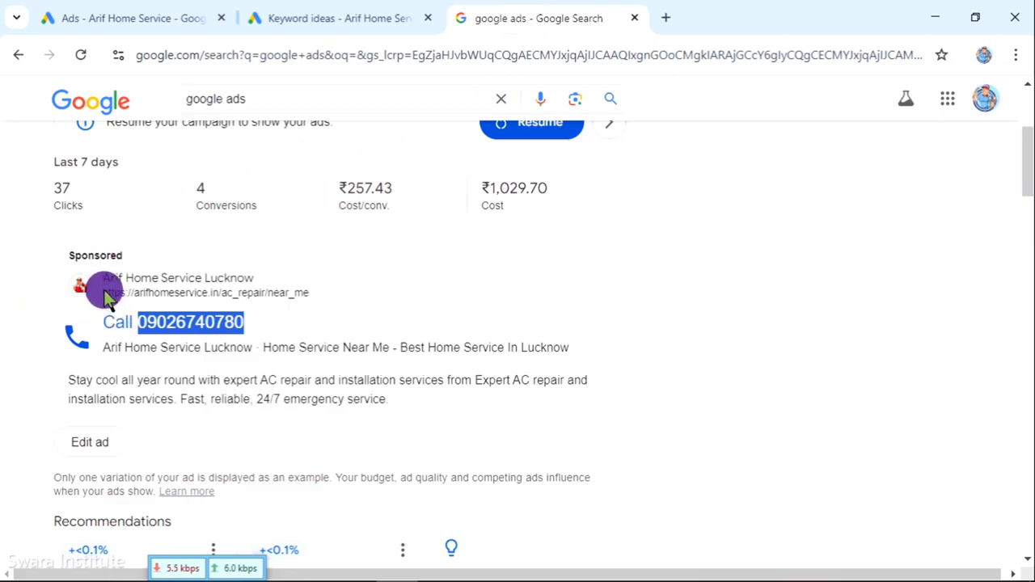
left_click_drag(105, 298, 234, 296)
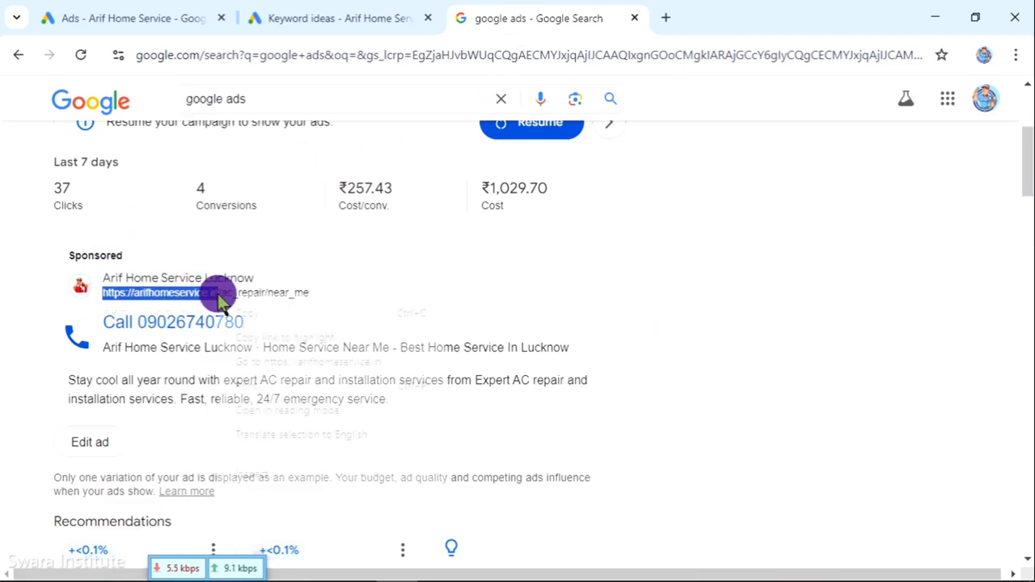
right_click(228, 301)
left_click(254, 314)
left_click(213, 13)
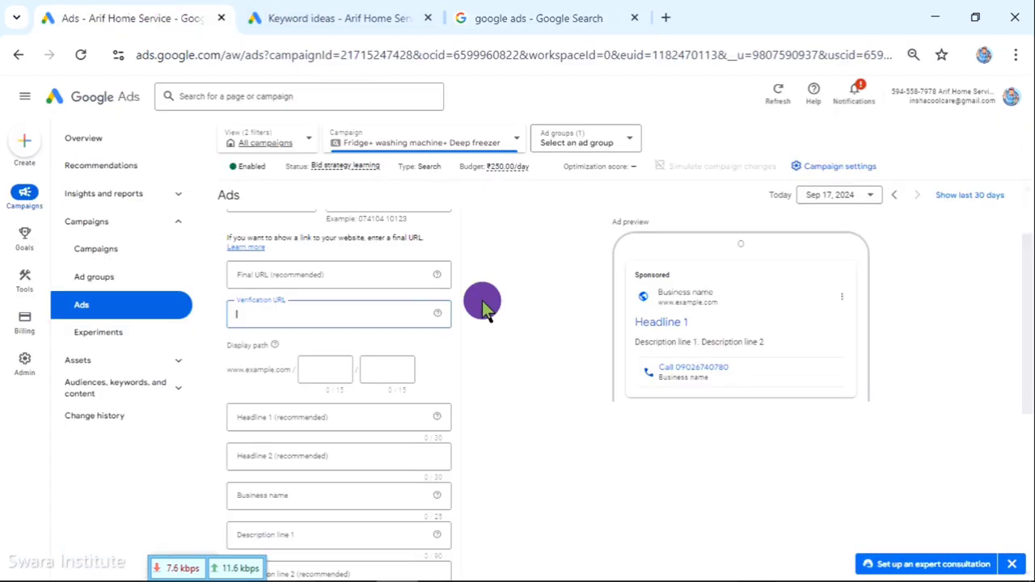
right_click(290, 317)
left_click(323, 228)
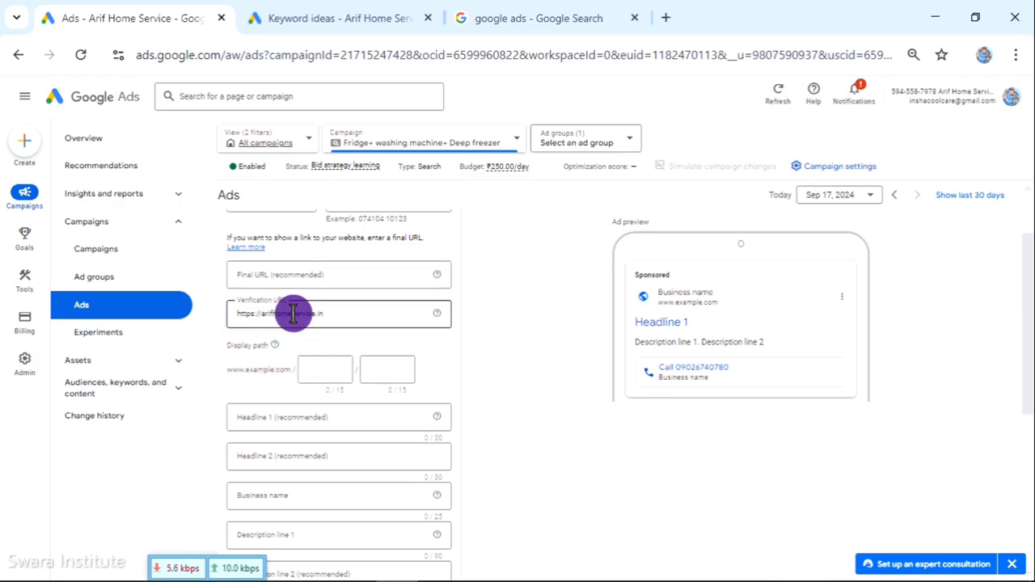
Review the phone number and verification URL entered for the new call ad.
scroll(489, 304, "up", 2)
left_click(333, 286)
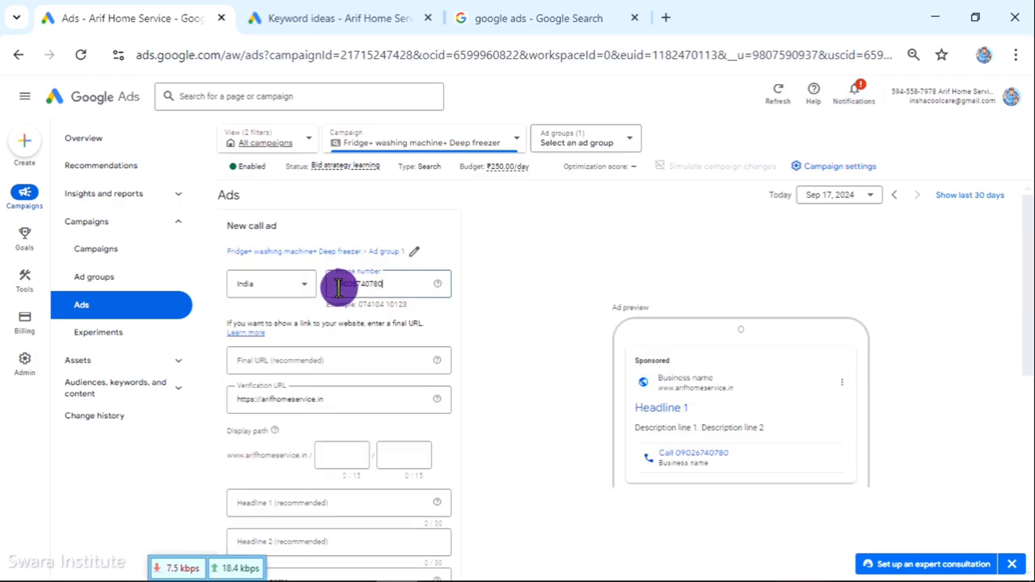
left_click_drag(335, 400, 225, 399)
left_click(483, 385)
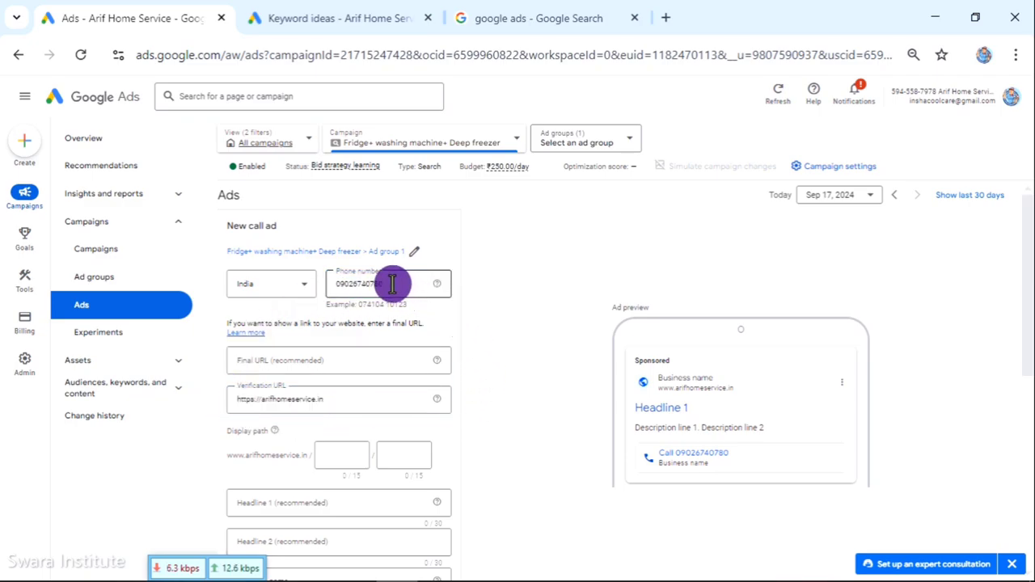
left_click_drag(393, 283, 336, 291)
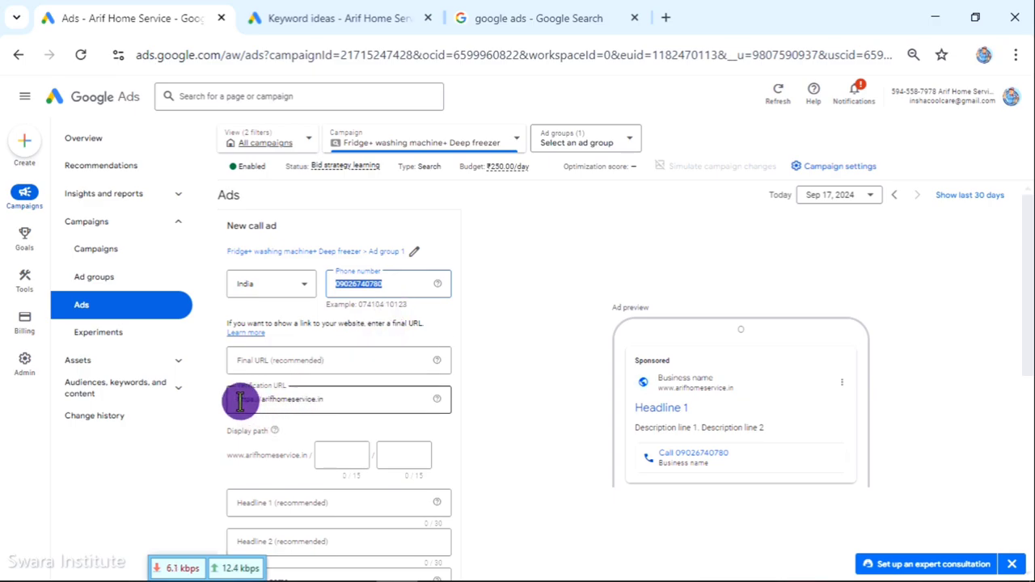
left_click_drag(235, 400, 337, 399)
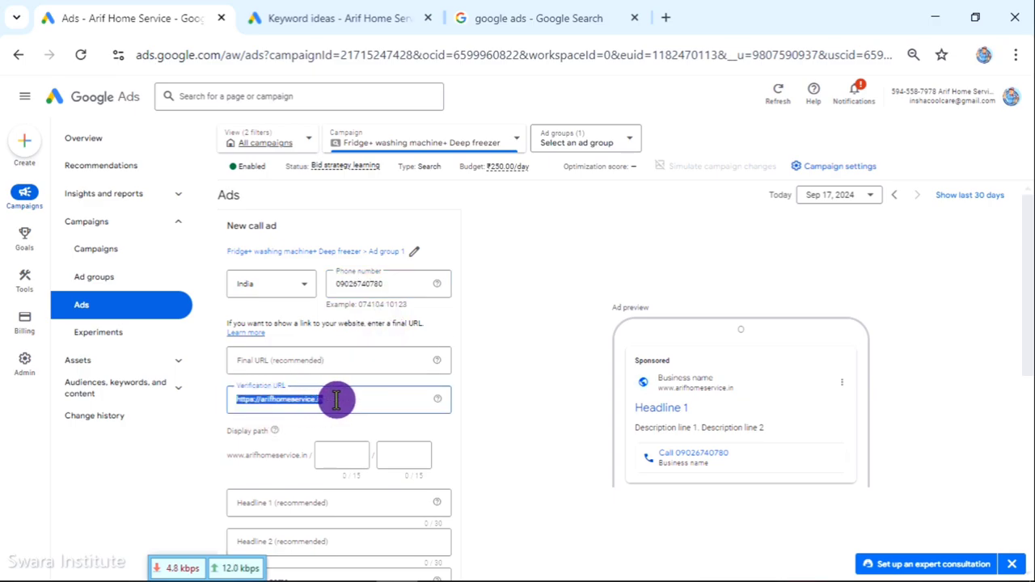
left_click(477, 342)
left_click_drag(383, 284, 306, 297)
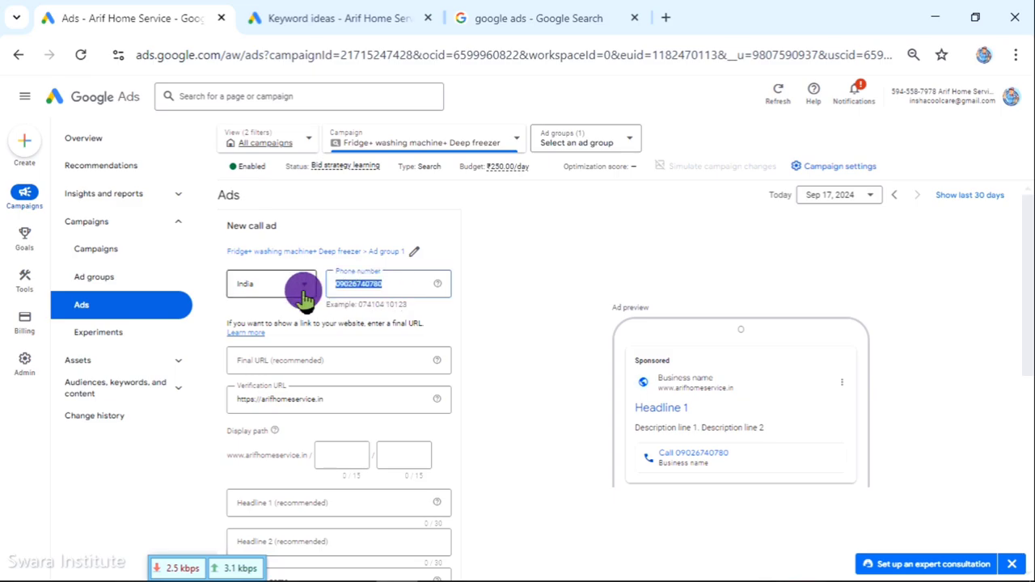
left_click(524, 342)
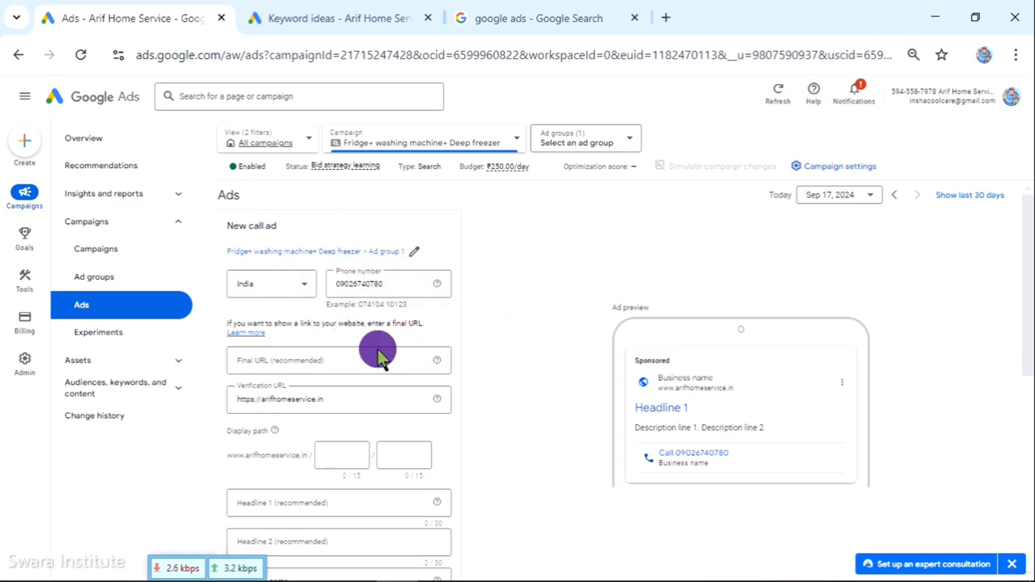
Set the two parts of the call ad's display path to "Repair" and "Near Me".
scroll(513, 277, "down", 2)
left_click(341, 280)
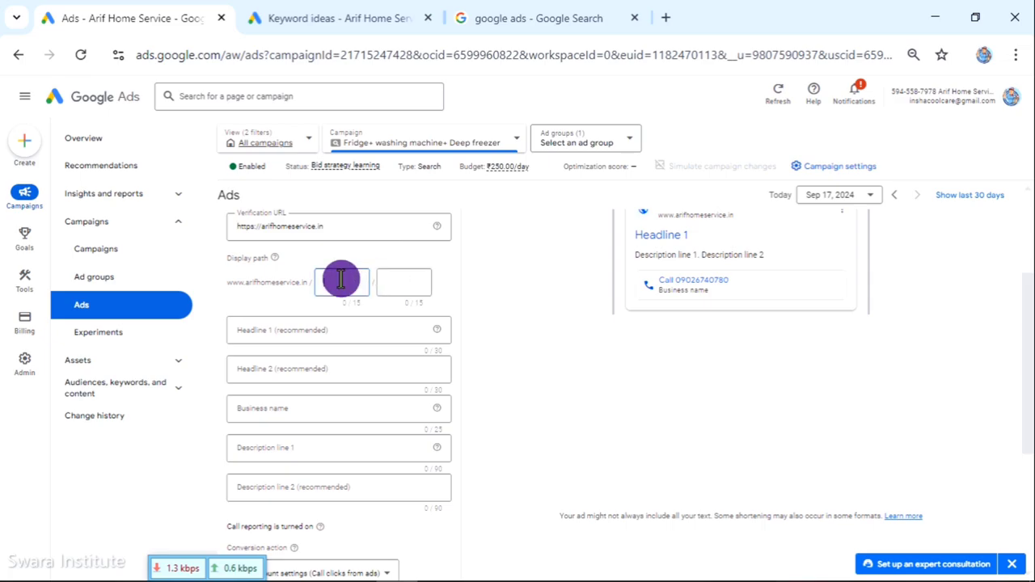
type("re")
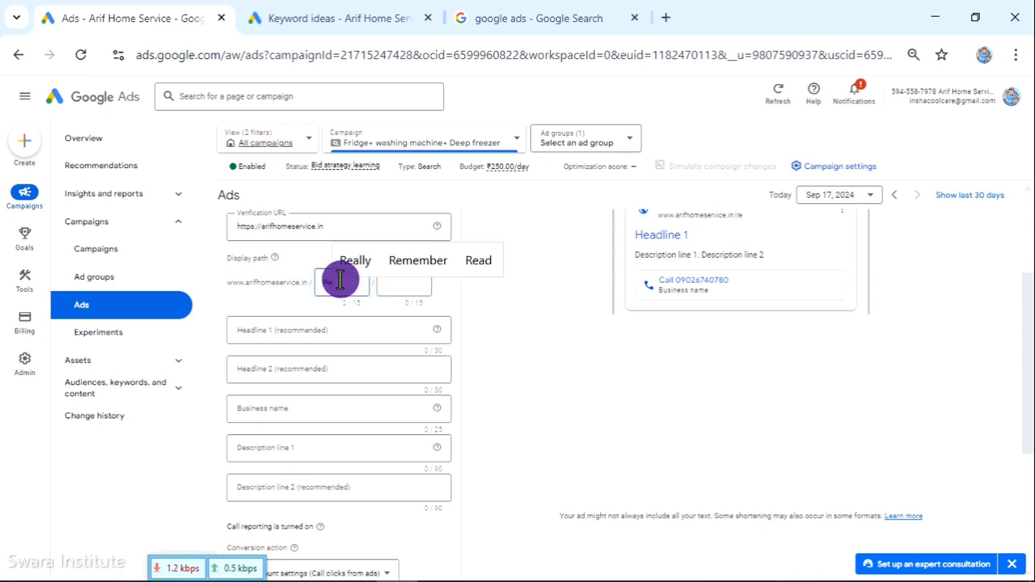
type("pa")
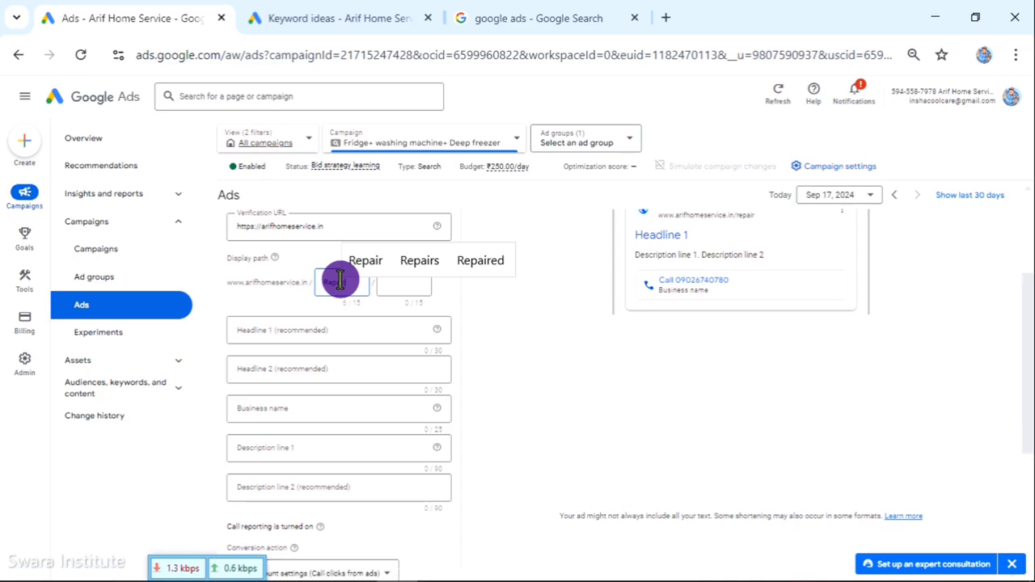
type("ir")
left_click(365, 260)
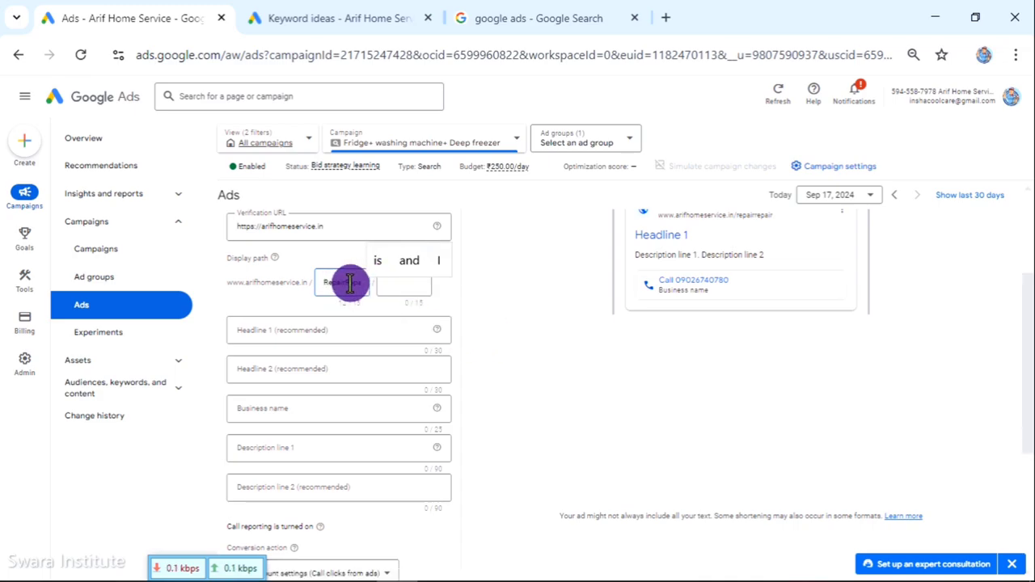
left_click_drag(346, 282, 546, 284)
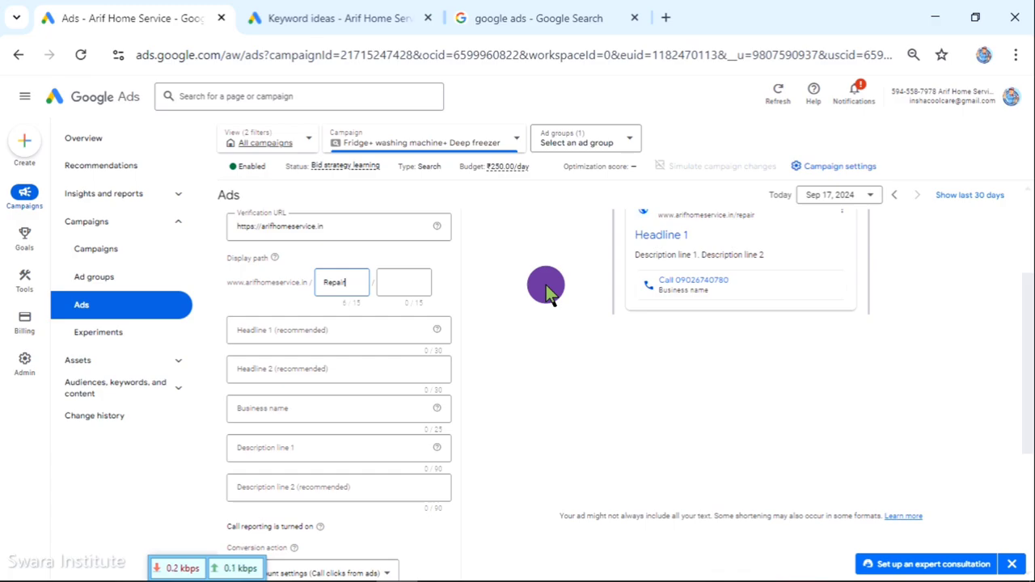
left_click(402, 289)
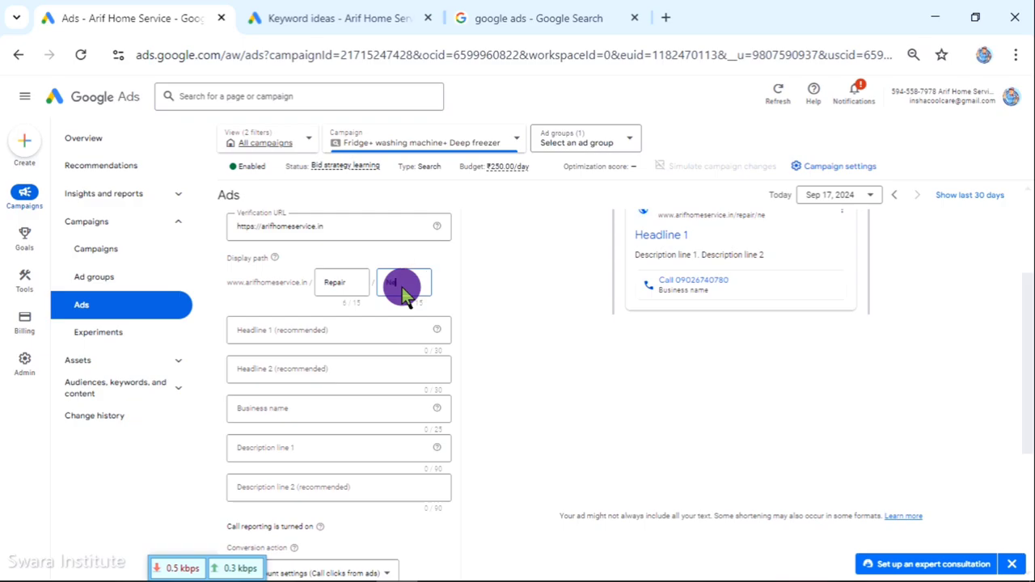
type("Near Me")
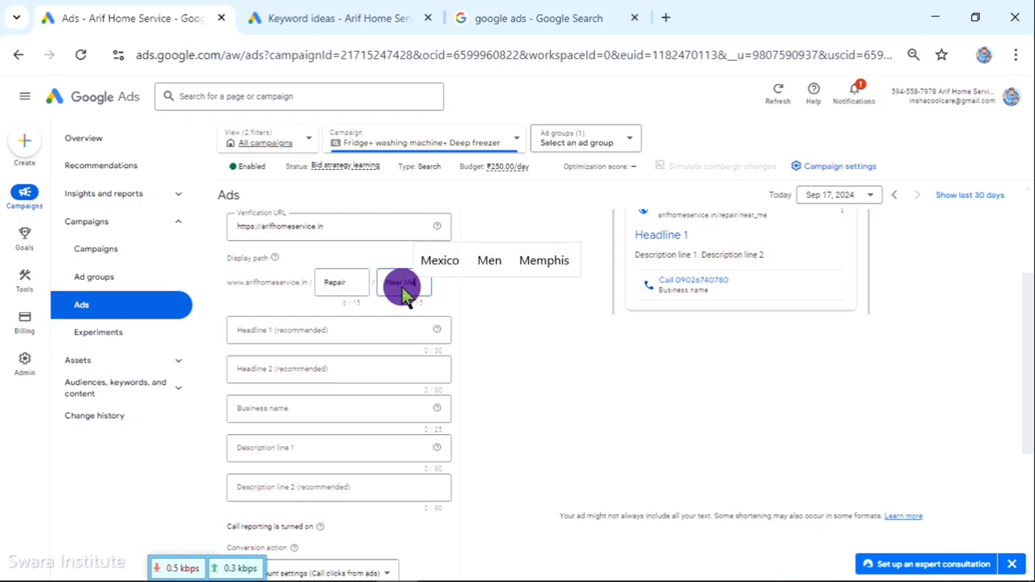
left_click(531, 316)
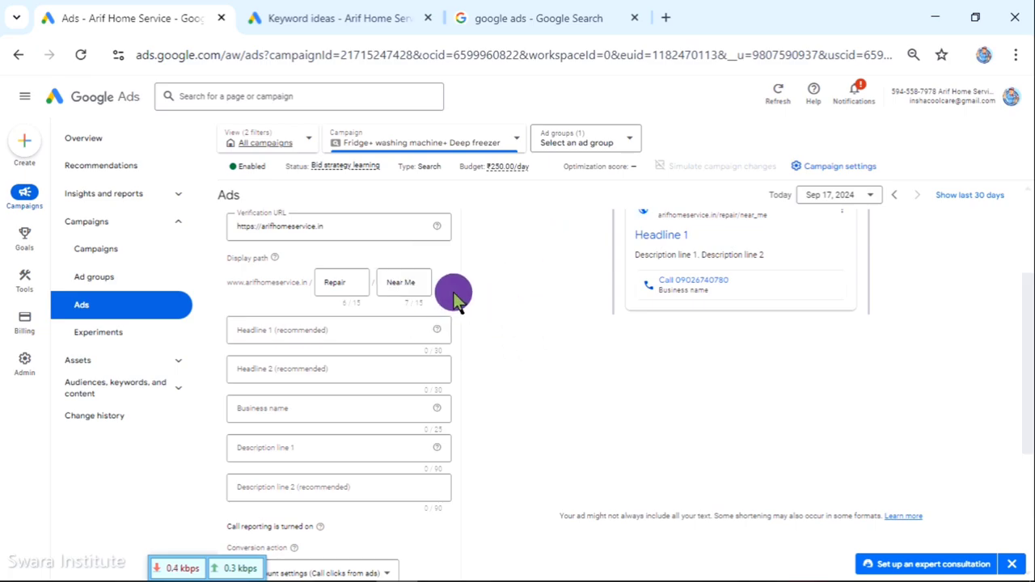
Switch to WhatsApp and copy the message text "Fridge+ washing machine+ Deep freezer" for use as Headline 1.
left_click(266, 330)
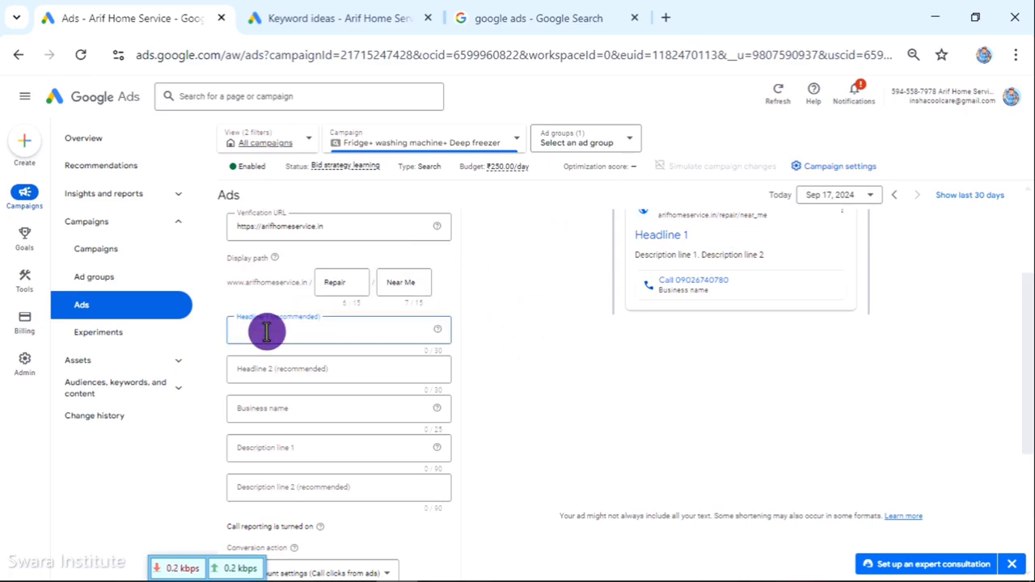
left_click(279, 11)
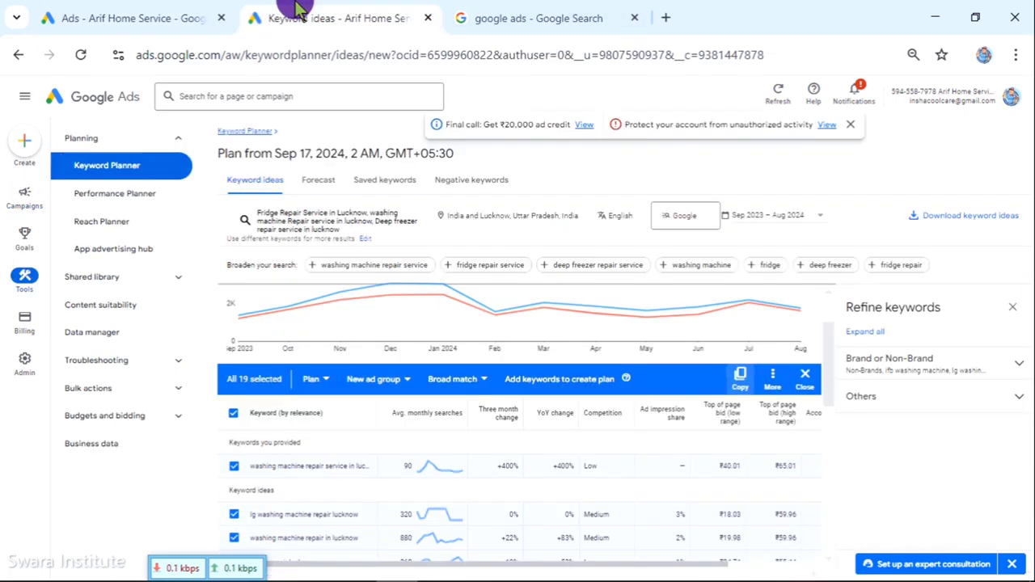
left_click(474, 11)
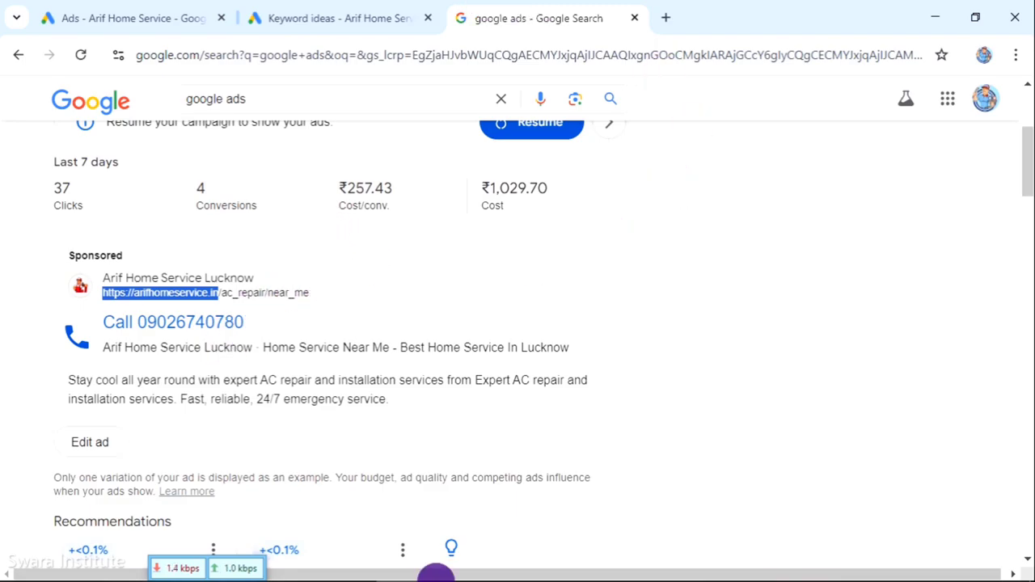
left_click(439, 563)
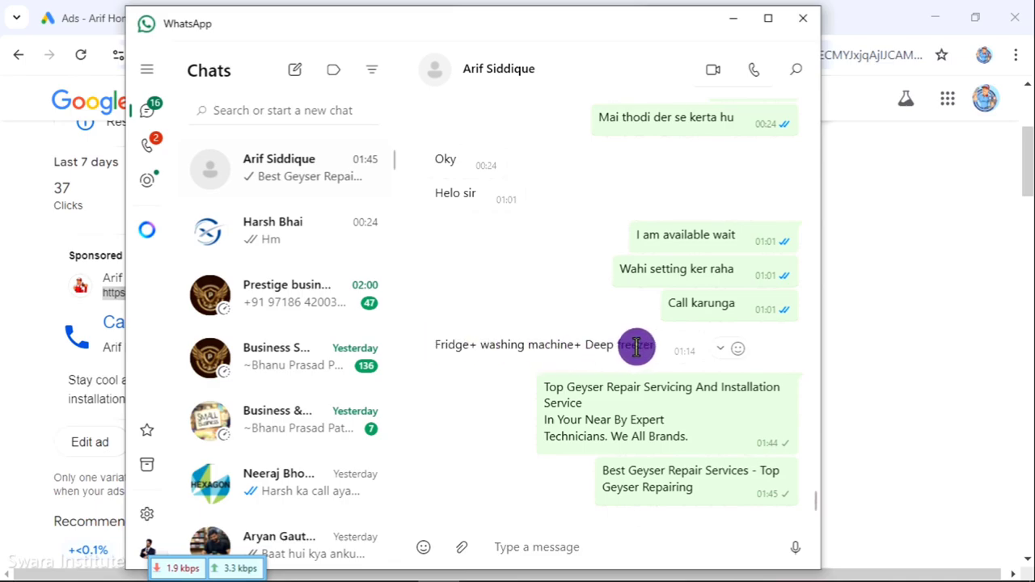
left_click_drag(653, 345, 437, 345)
right_click(433, 346)
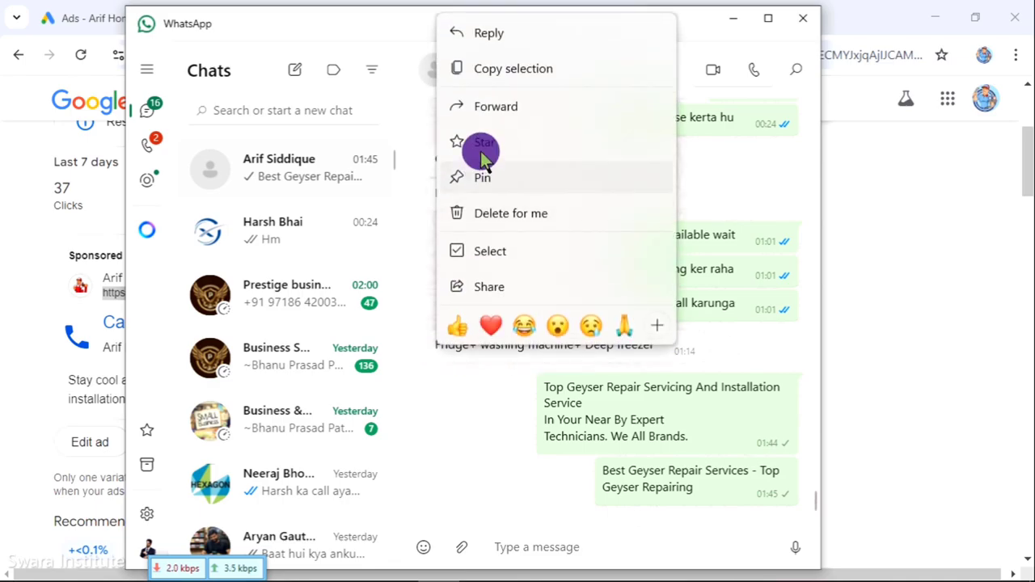
left_click(498, 72)
left_click(6, 161)
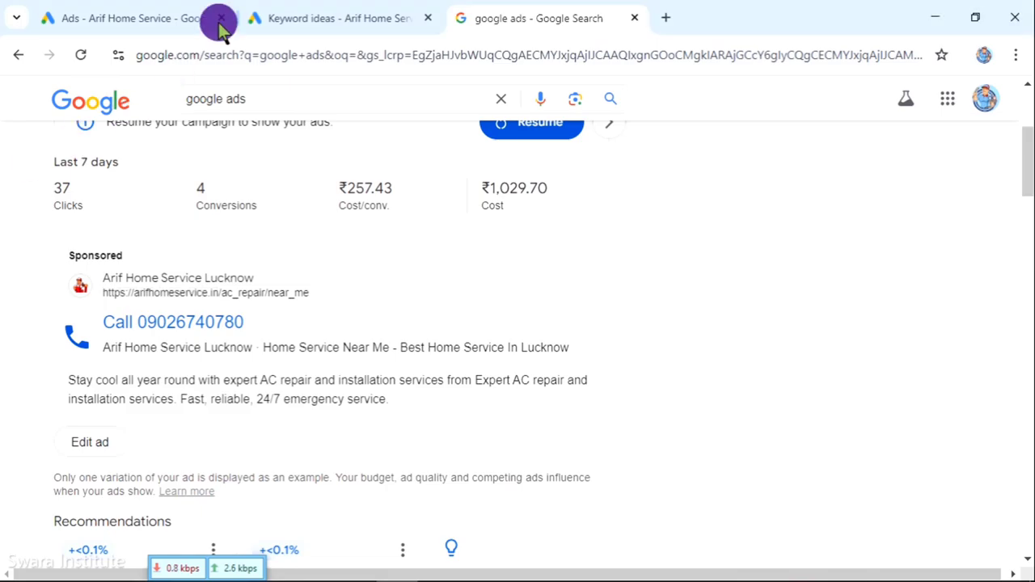
Try the copied text "Fridge+ washing machine+ Deep freezer" as Headline 1 and clear the field again.
left_click(339, 18)
left_click(194, 18)
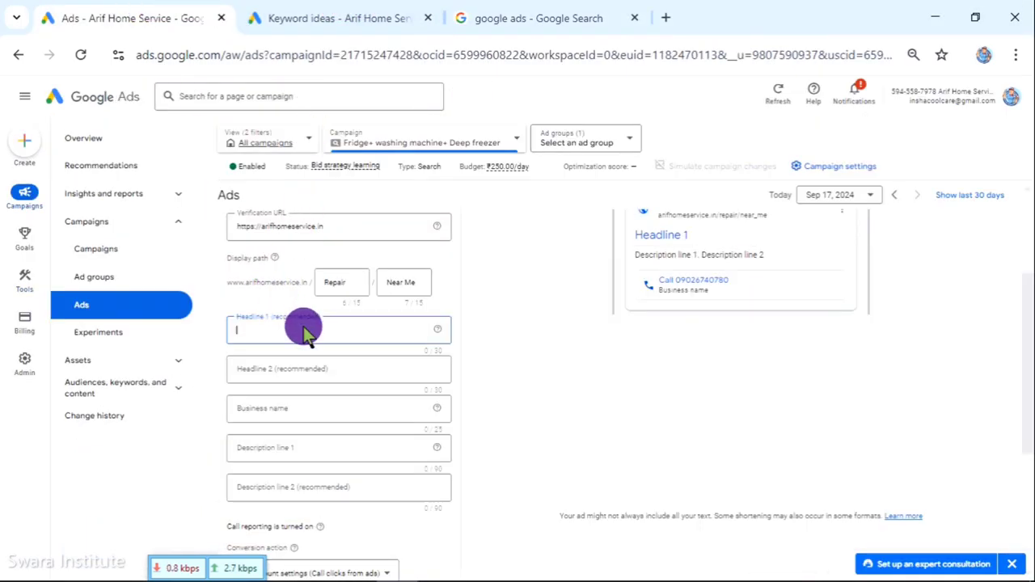
key("ctrl+v")
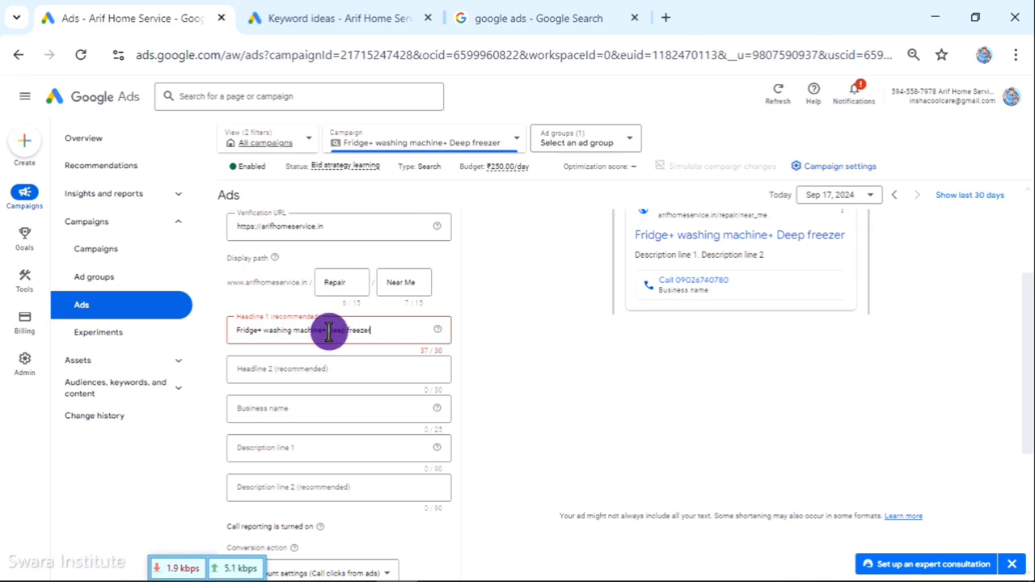
left_click_drag(383, 331, 223, 340)
key("BackSpace")
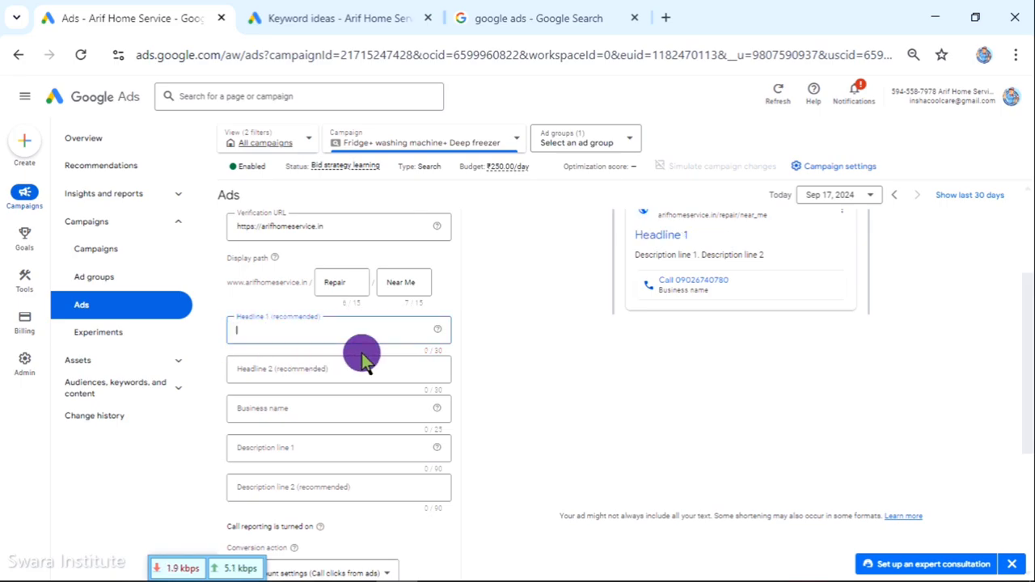
Switch to the "google ads" search results and review the description text of the existing AC repair ad.
left_click(554, 11)
scroll(194, 347, "down", 3)
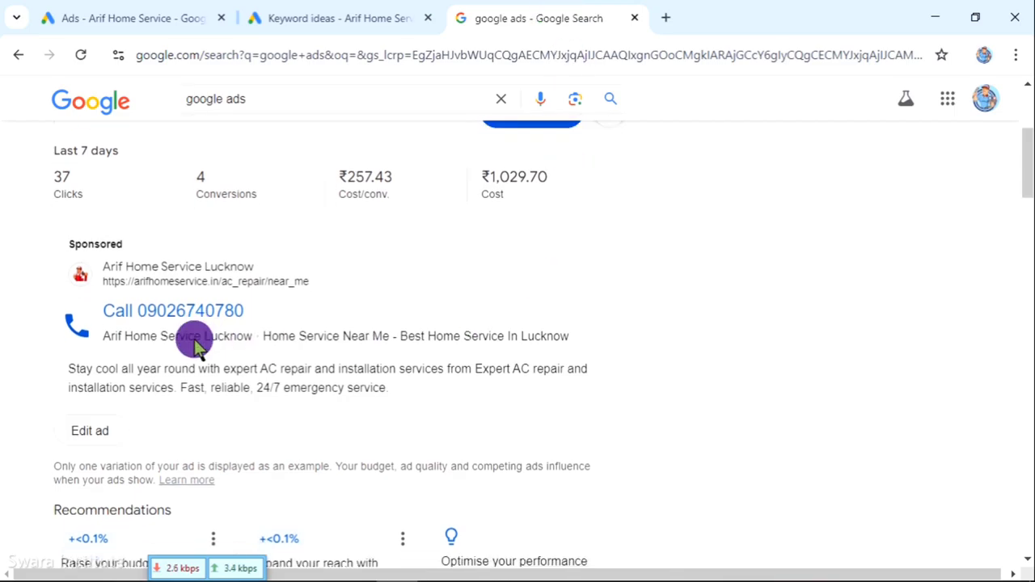
scroll(257, 331, "up", 3)
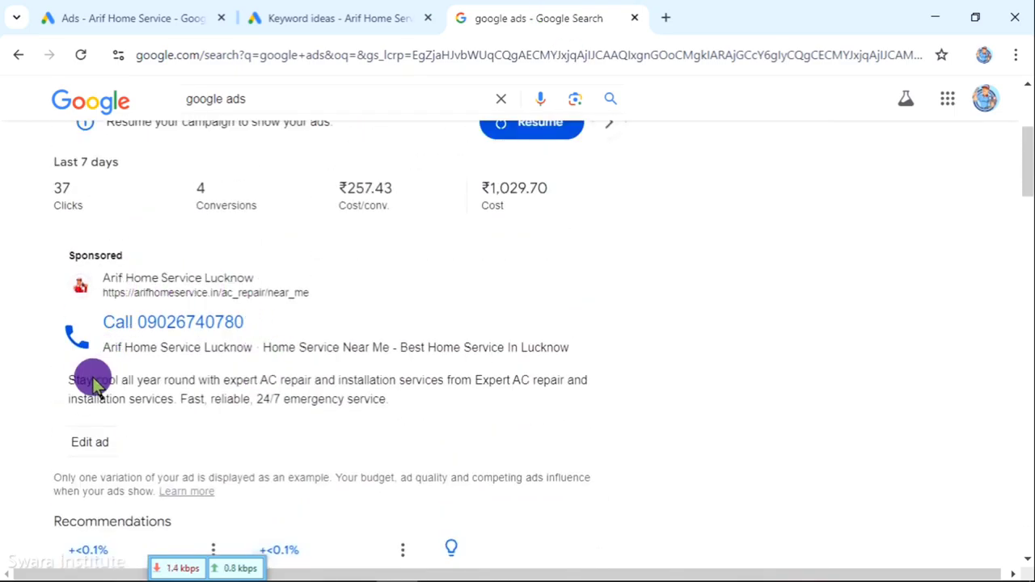
left_click_drag(69, 384, 358, 393)
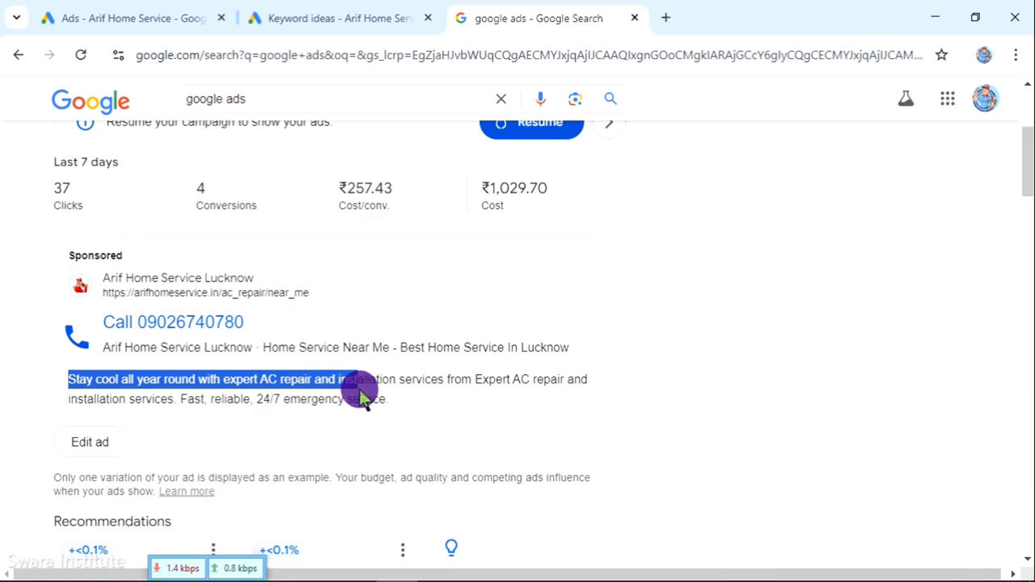
left_click(345, 387)
scroll(345, 380, "down", 8)
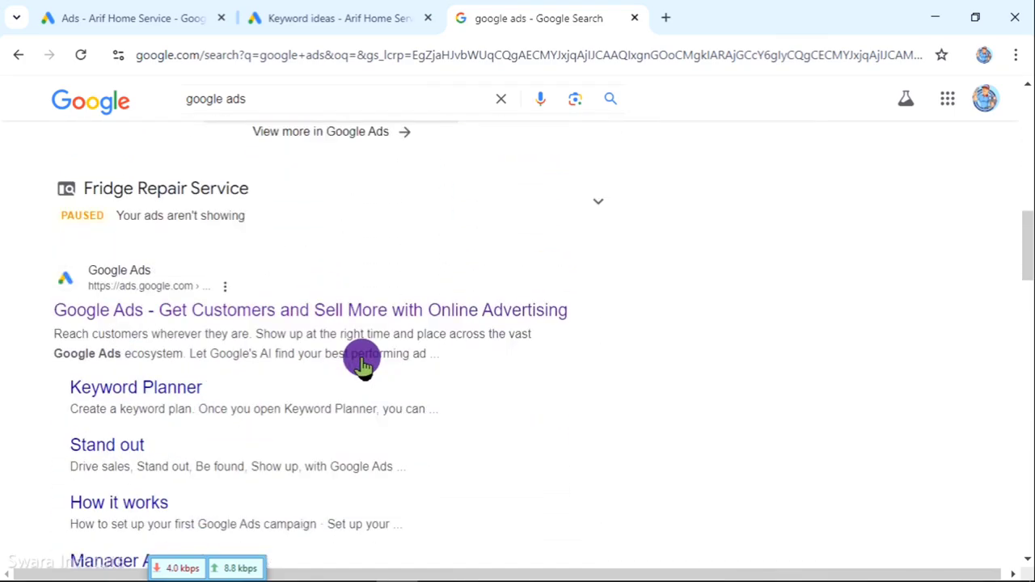
Expand the Fridge Repair Service campaign in the results and highlight its ad description from "Fridge Service Center Lucknow" through "Call Now".
left_click(596, 186)
scroll(348, 231, "down", 3)
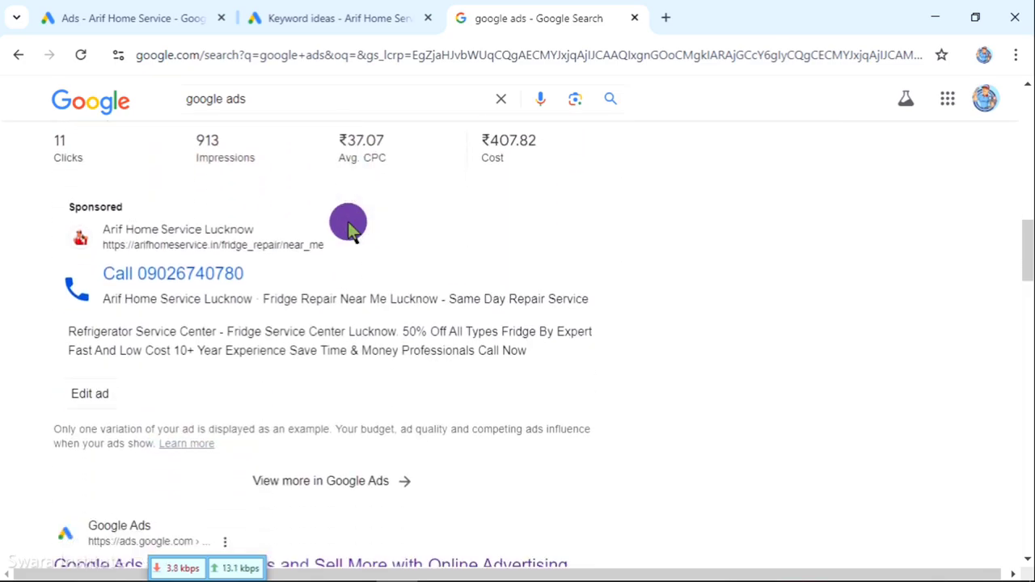
left_click_drag(69, 249, 390, 255)
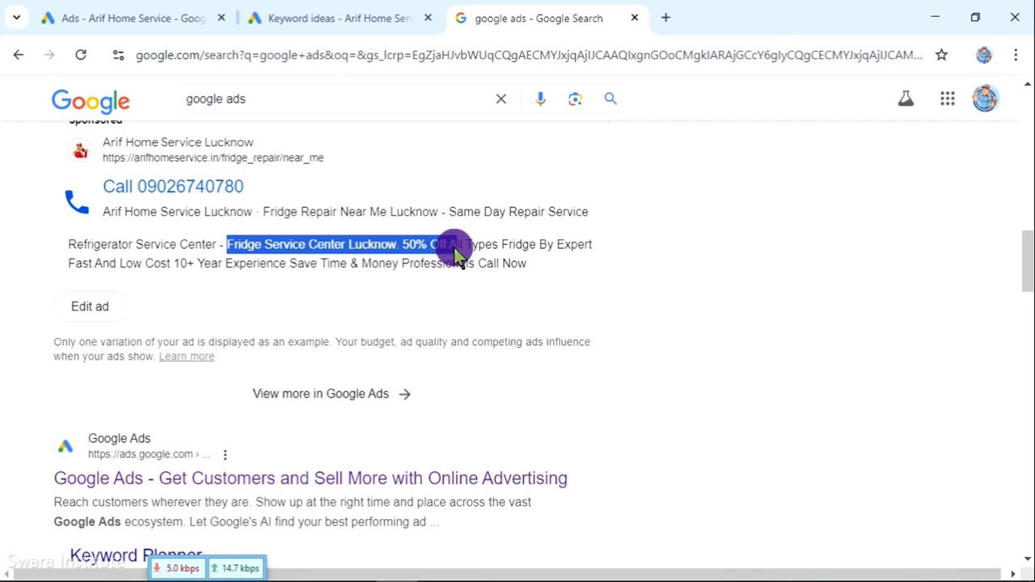
left_click_drag(456, 254, 525, 272)
right_click(526, 266)
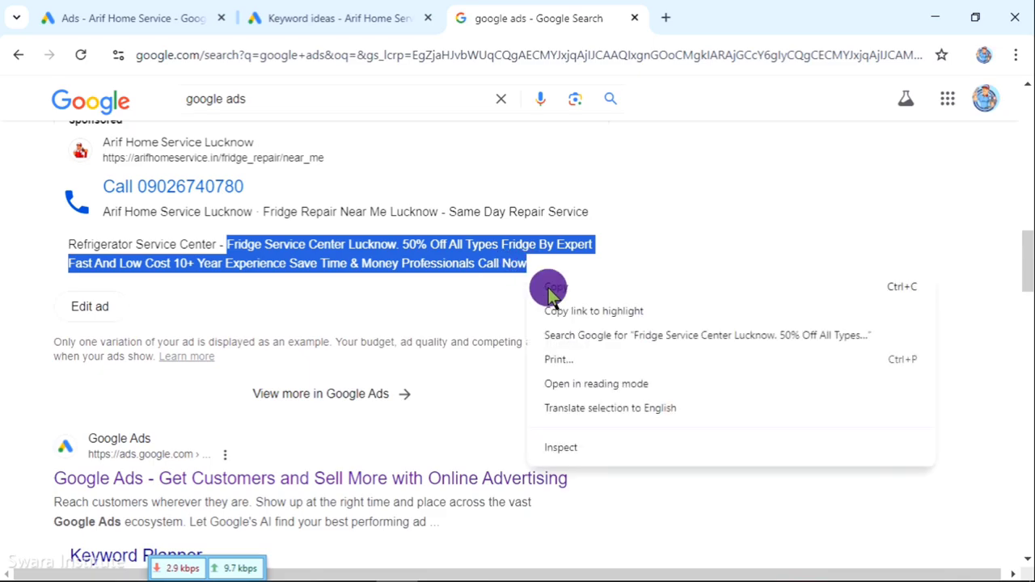
scroll(317, 250, "up", 2)
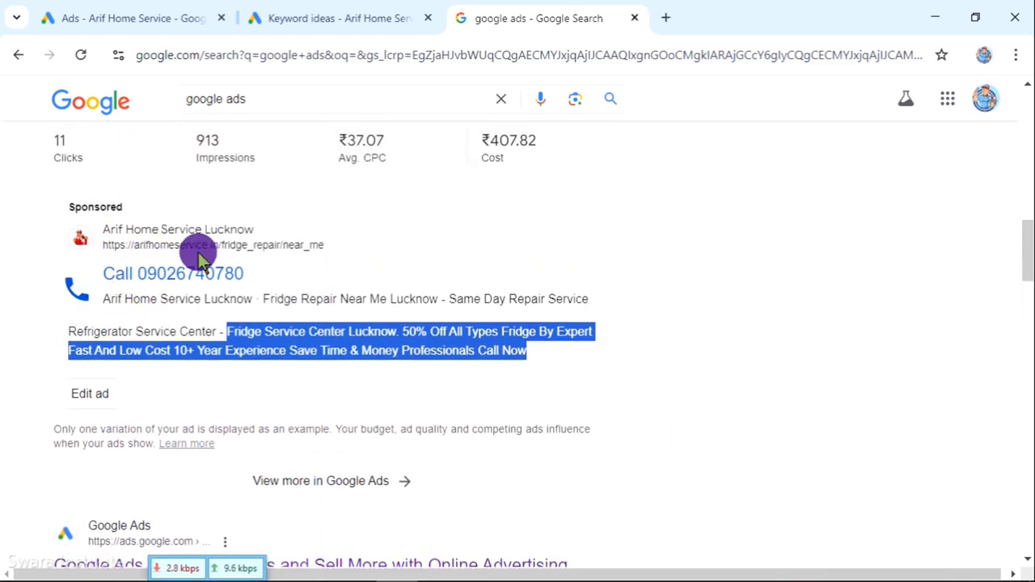
scroll(282, 315, "down", 5)
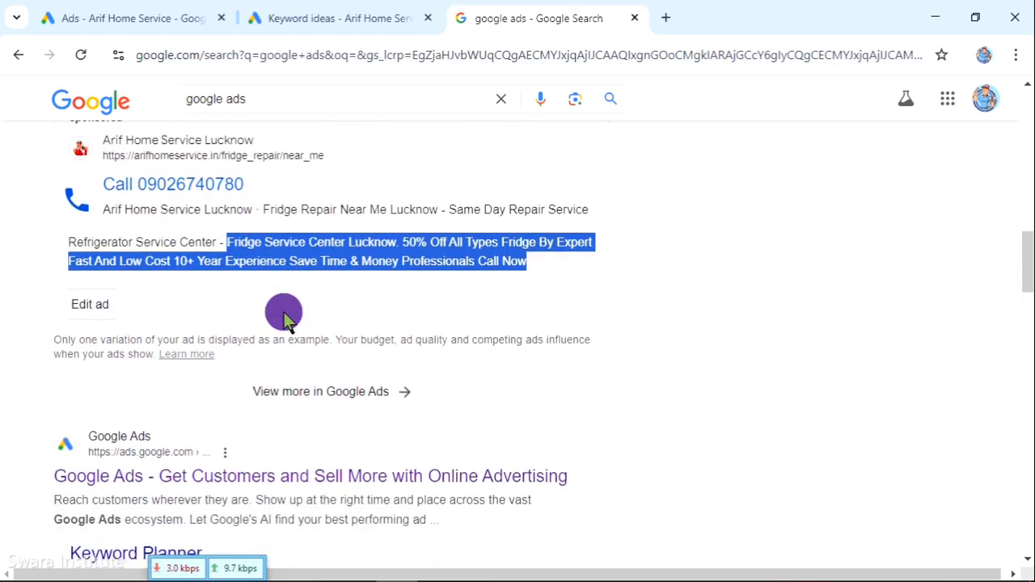
Compare the empty call ad form with the fridge repair ad's headlines, highlighting "Same Day Repair Service" and "Fridge Repair Near Me Lucknow".
left_click(296, 15)
left_click(166, 16)
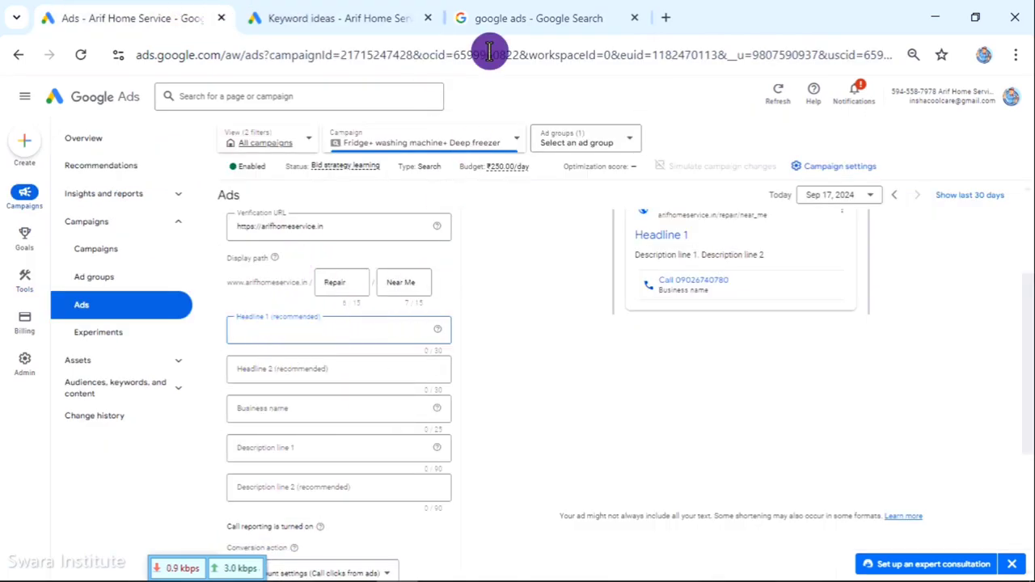
left_click(460, 10)
scroll(231, 354, "up", 3)
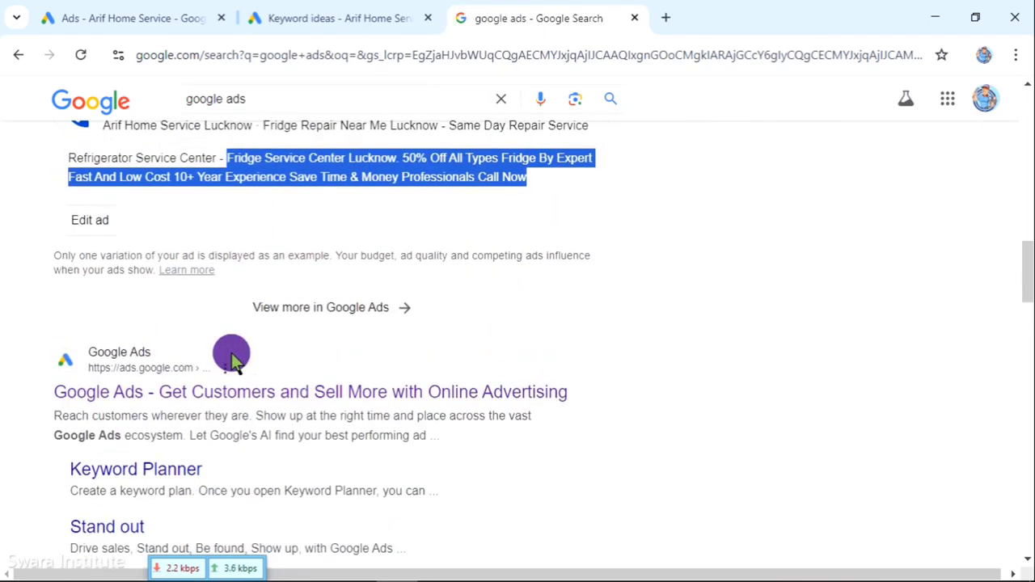
scroll(347, 333, "up", 1)
left_click(247, 243)
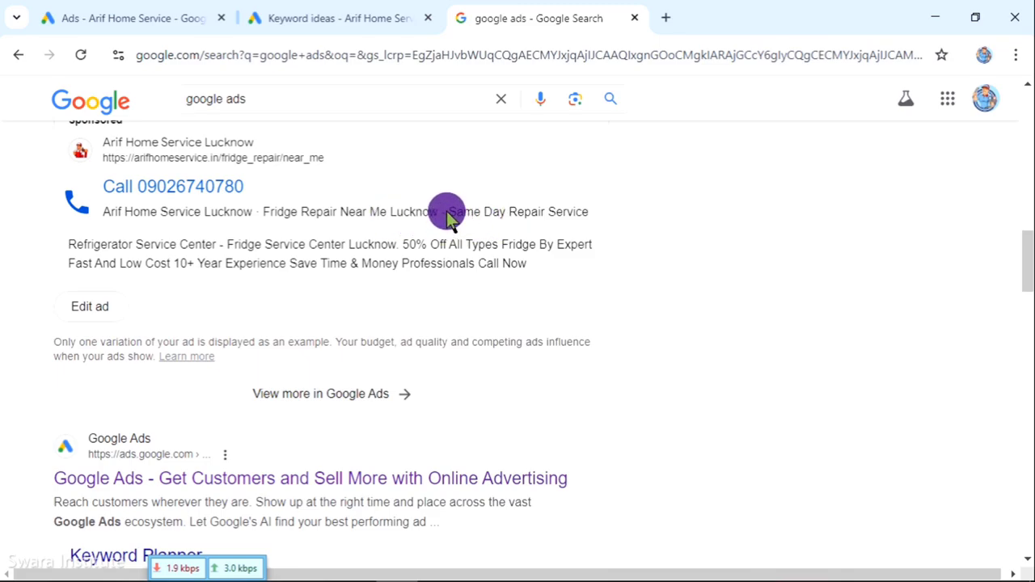
left_click_drag(449, 215, 584, 221)
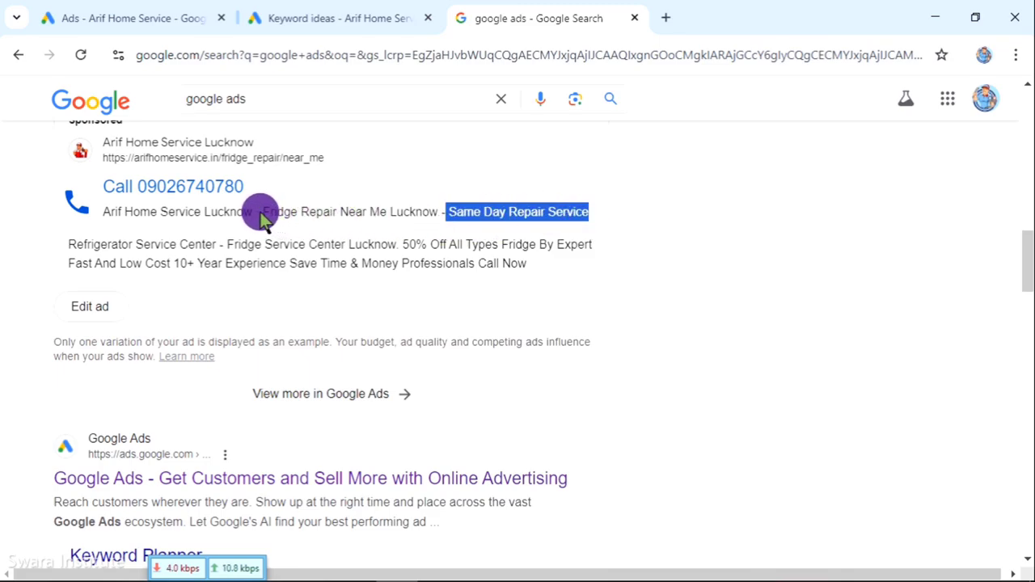
left_click_drag(261, 214, 443, 220)
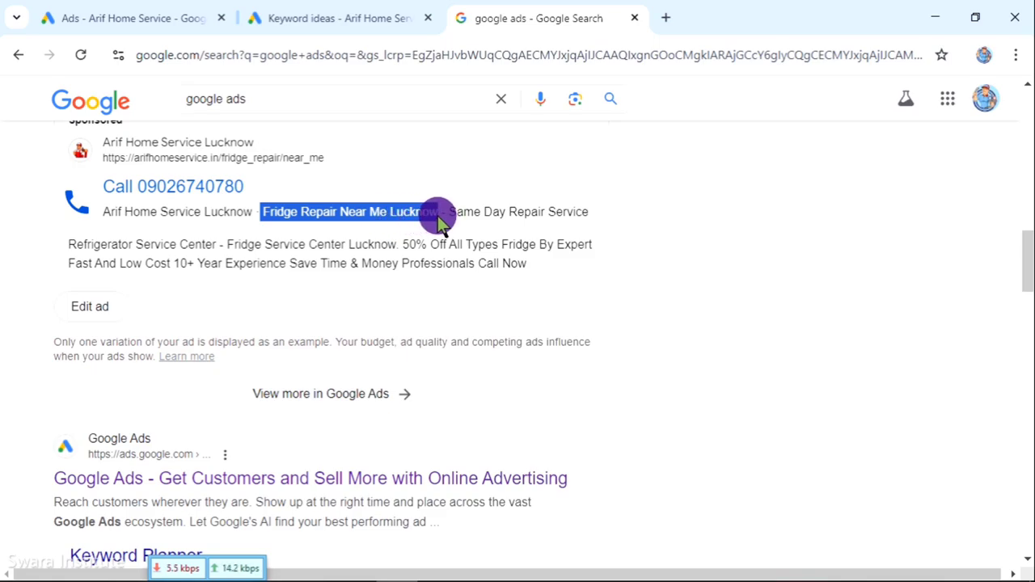
Return to the new call ad form and enter "The Best Repair Service In Lucknow" as Headline 1.
left_click(300, 11)
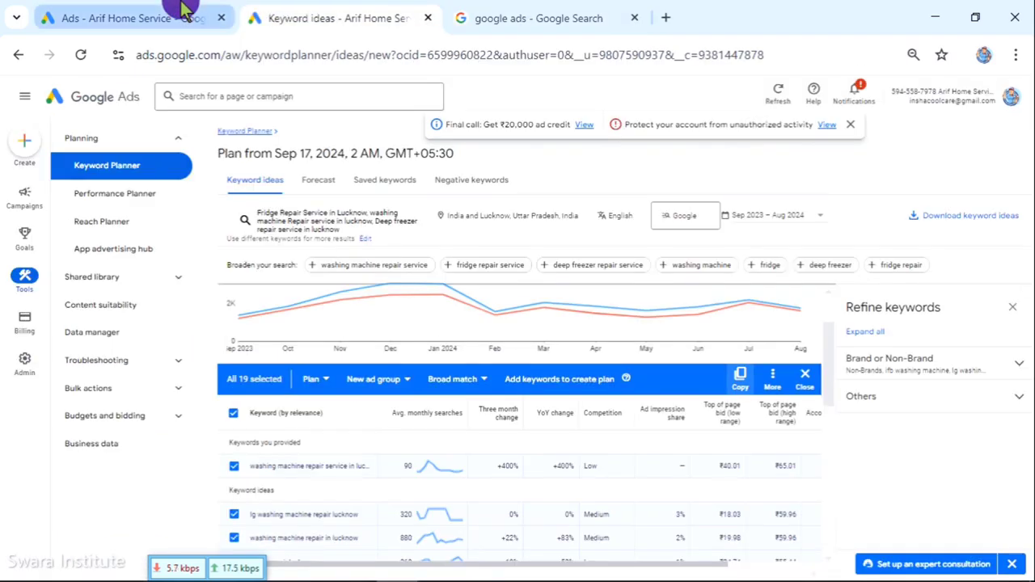
left_click(184, 12)
left_click(251, 333)
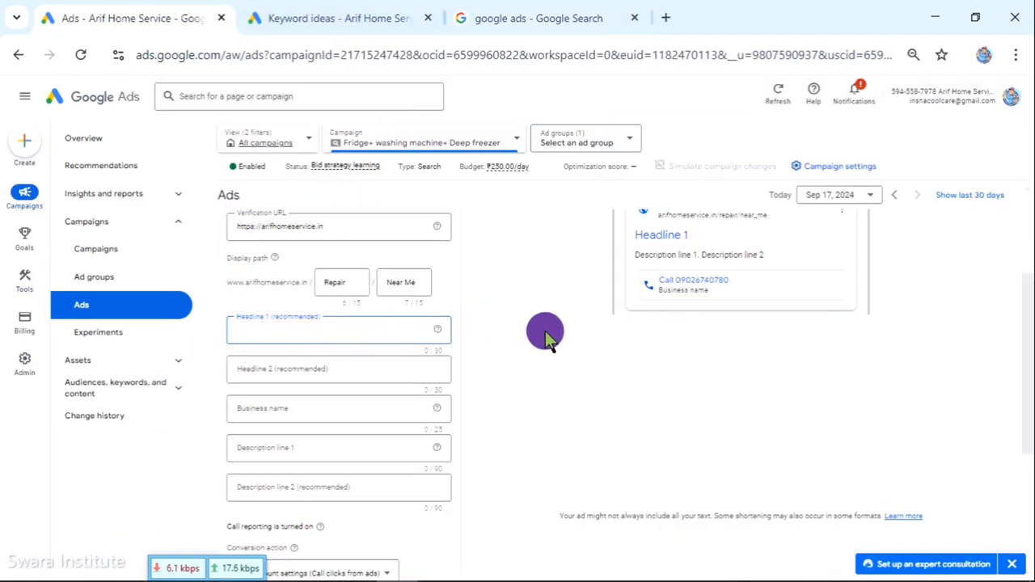
scroll(545, 331, "up", 3)
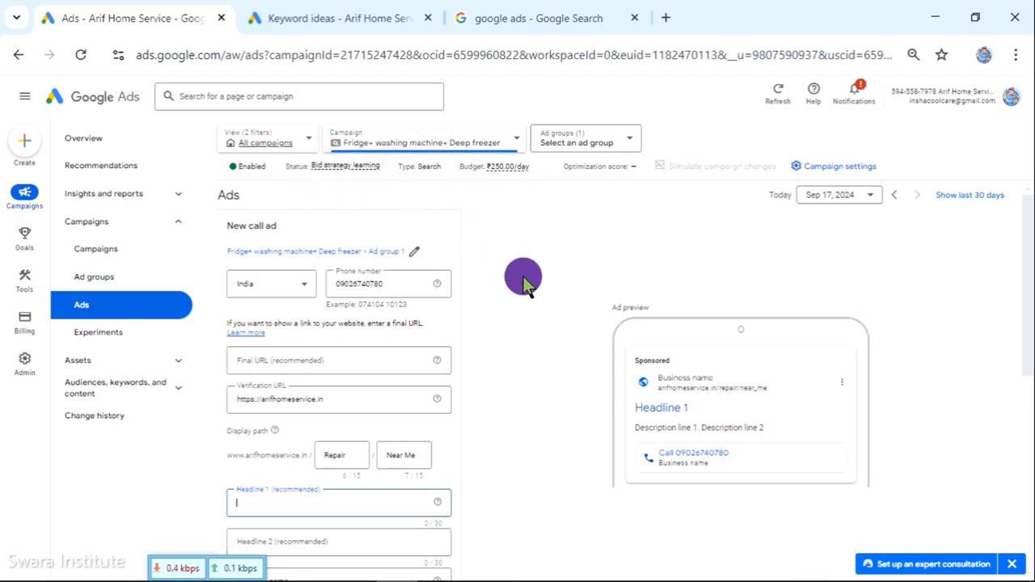
scroll(502, 315, "down", 2)
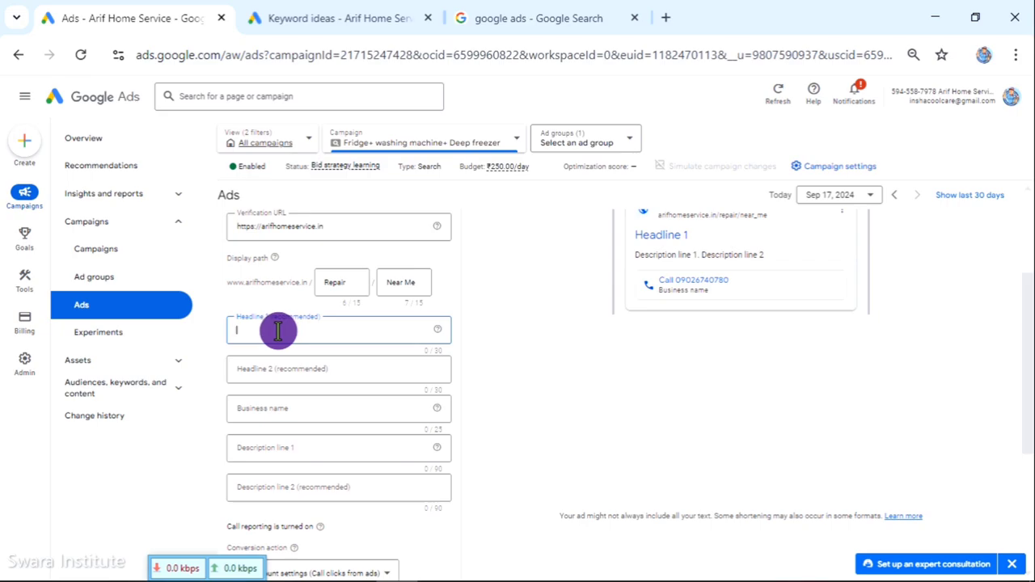
type("as")
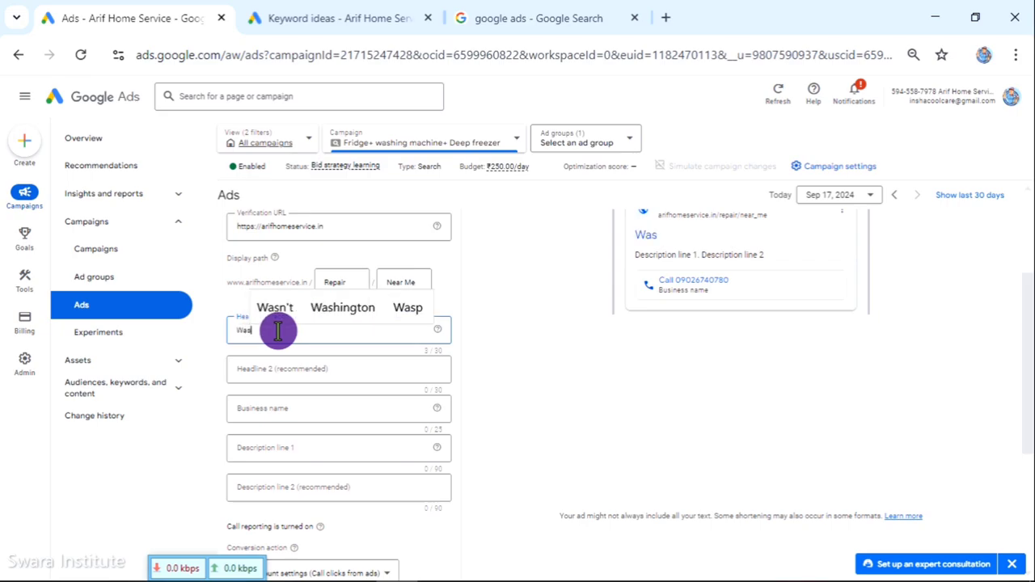
type("Th")
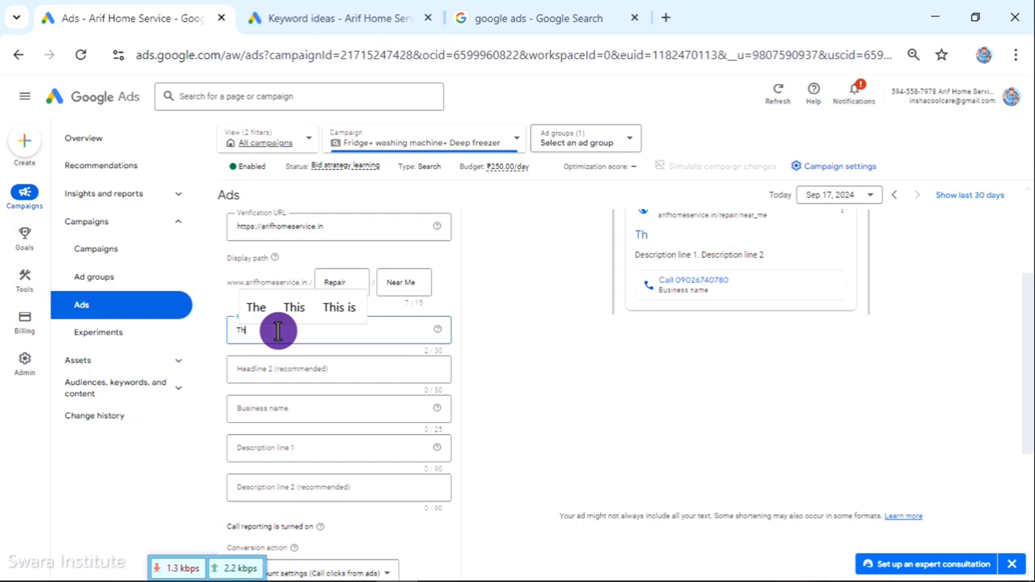
type("e Best")
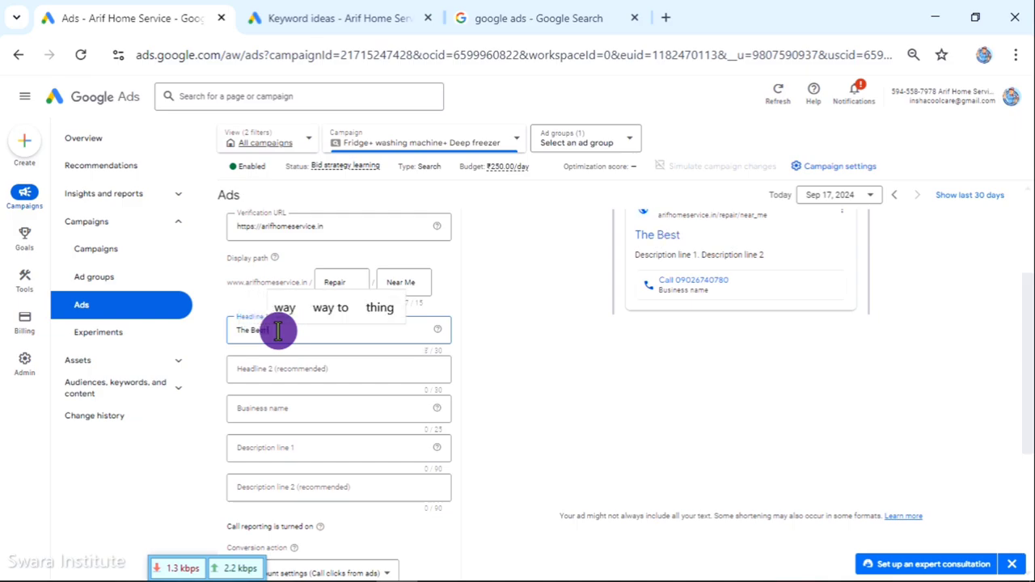
mouse_move(398, 566)
type("R")
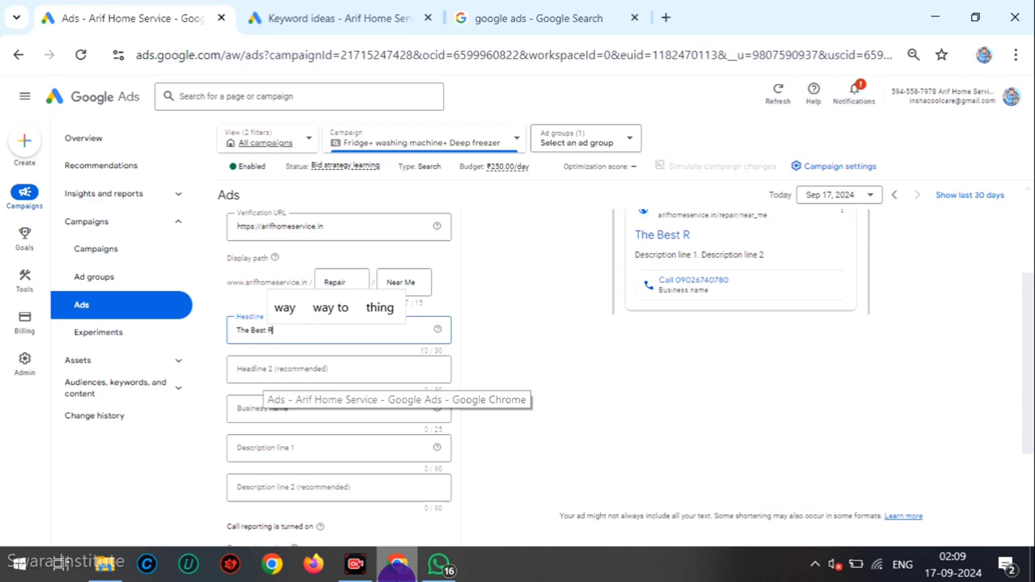
type("epair")
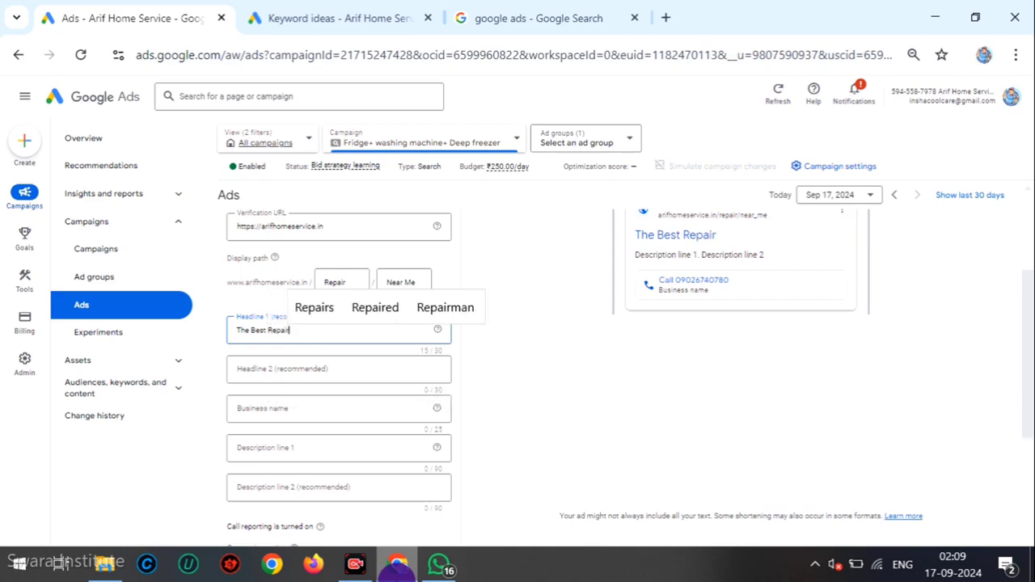
left_click(401, 477)
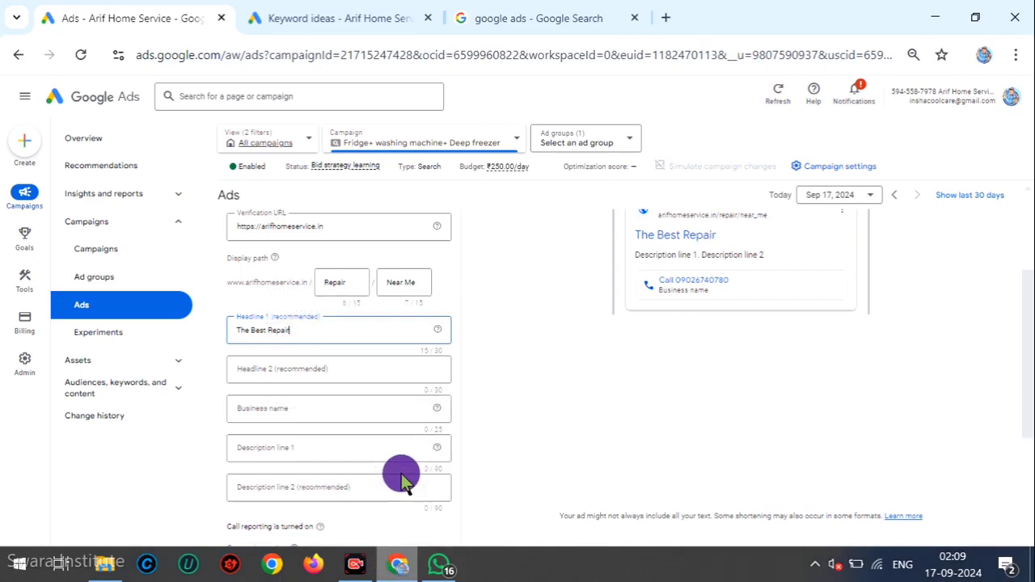
type("S")
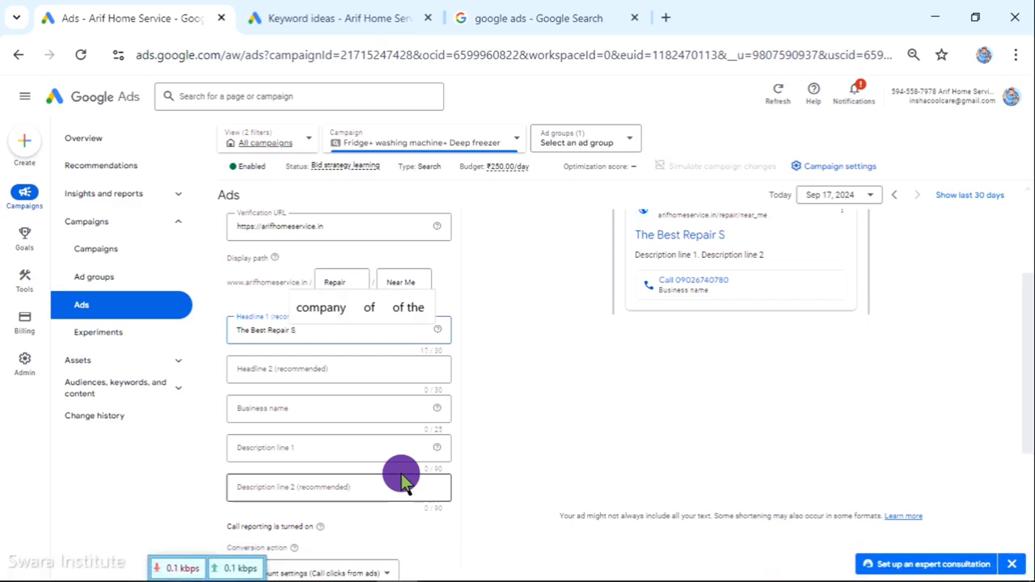
type("ervic")
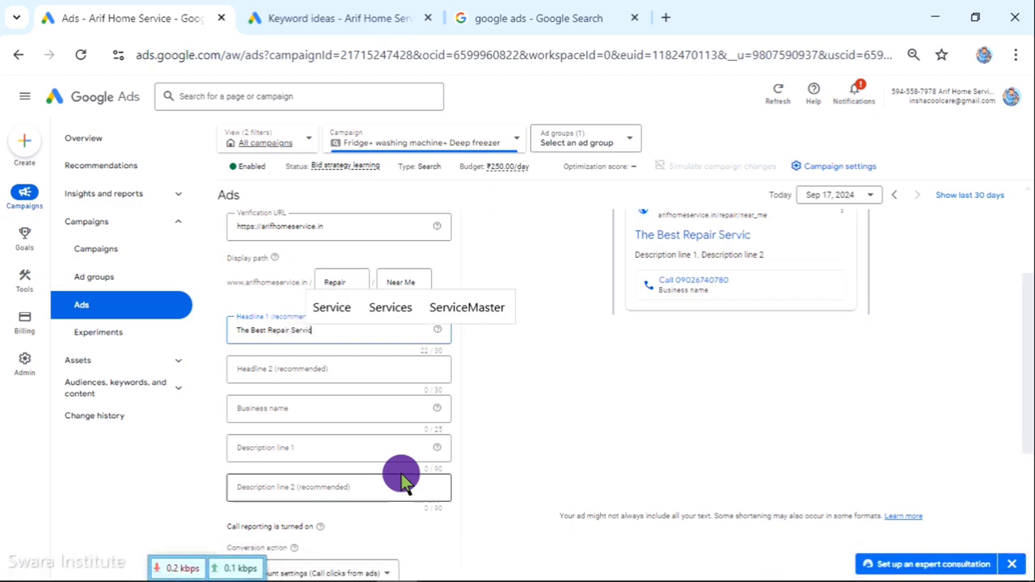
type("e In L")
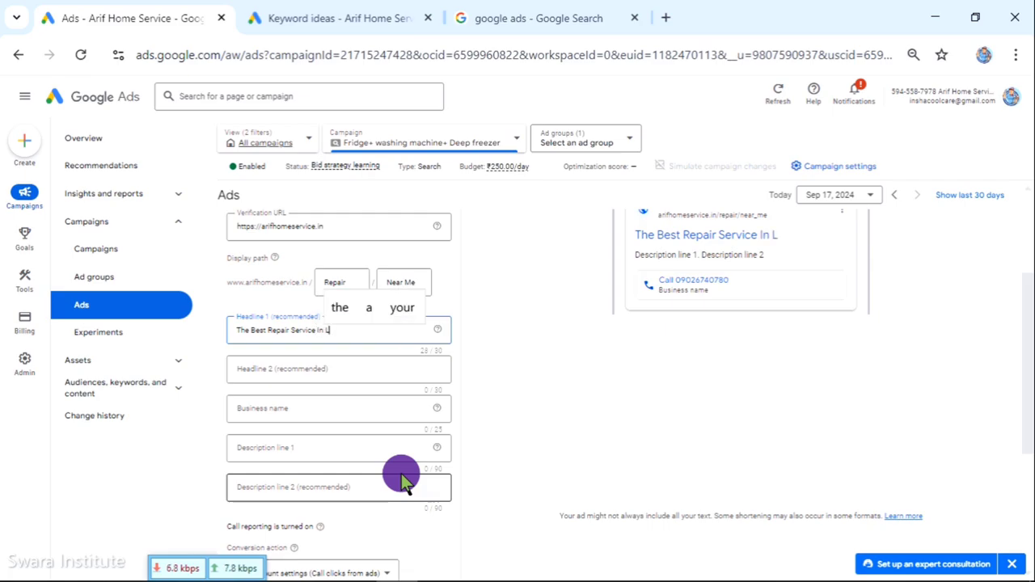
type("ucknow")
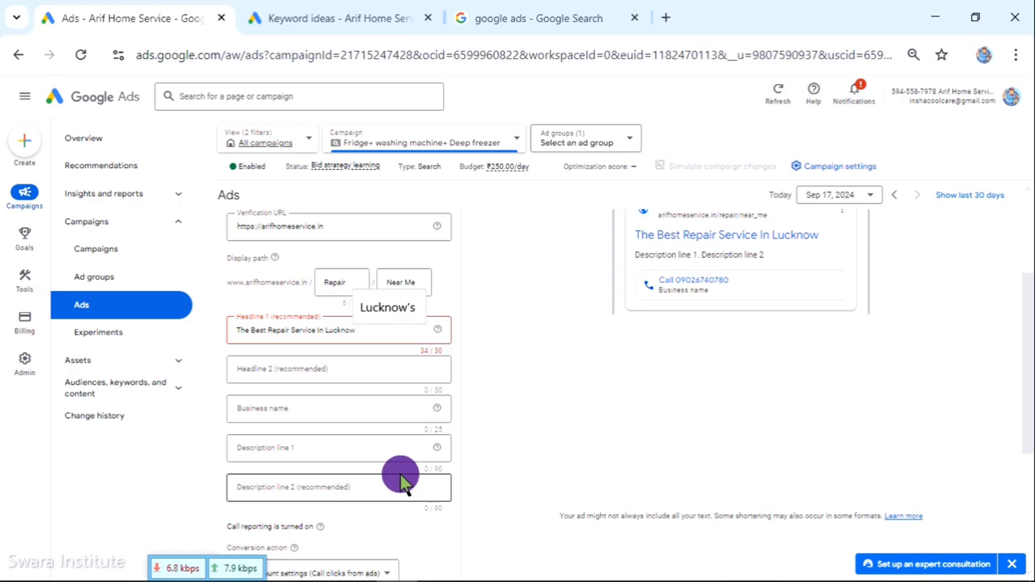
Replace the ending "In Lucknow" of Headline 1 with "Near me".
key("BackSpace")
key("BackSpace")
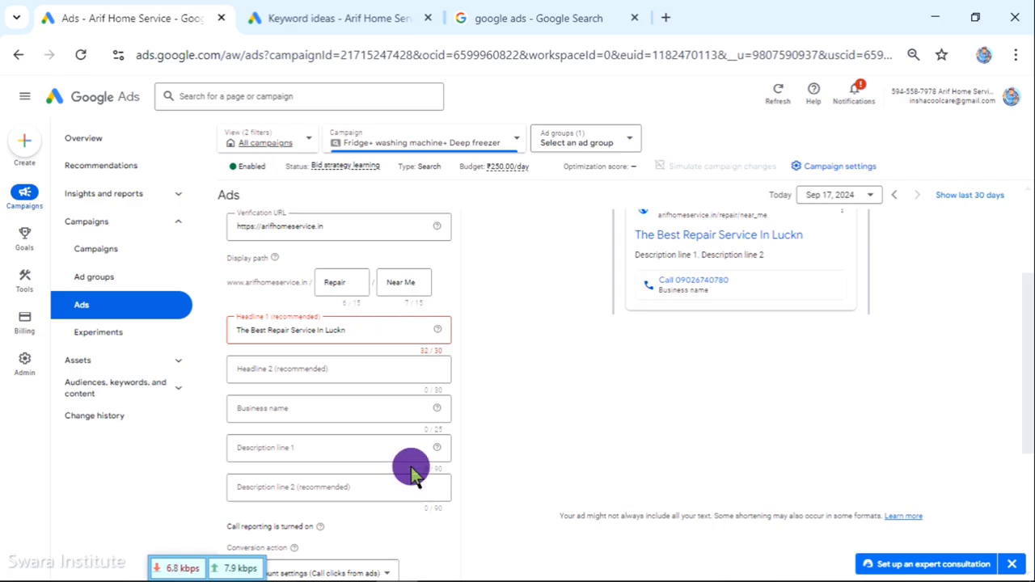
key("BackSpace")
key("BackSpace")
key("BackSpace")
key("BackSpace")
key("BackSpace")
key("BackSpace")
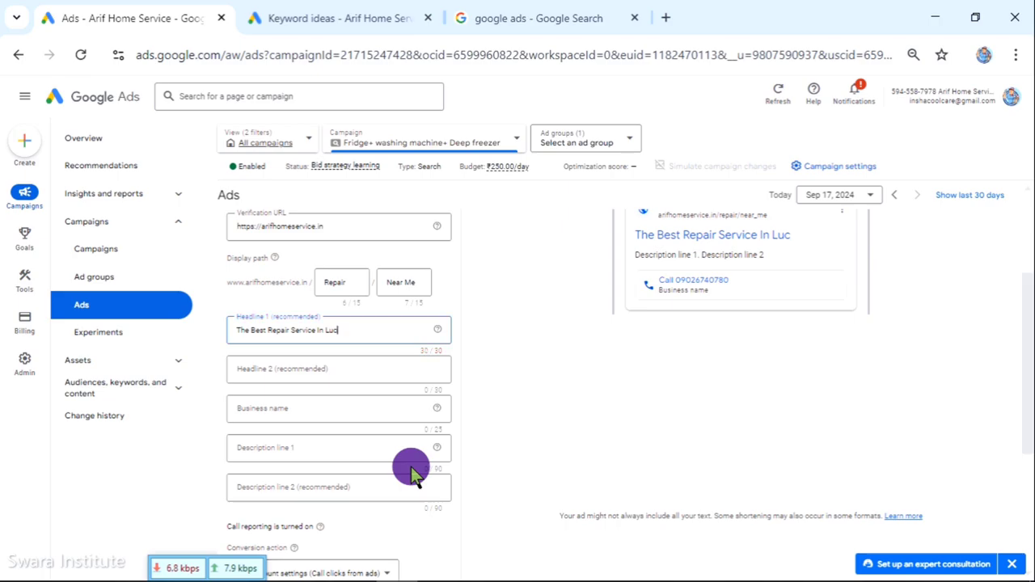
key("BackSpace")
key("BackSpace")
key("BackSpace")
type("Near")
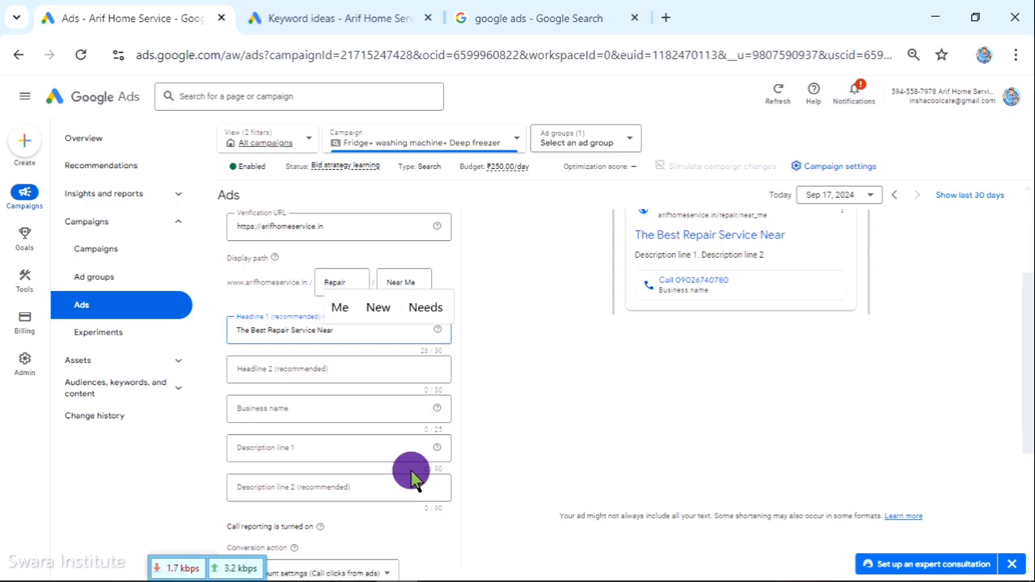
type(" m")
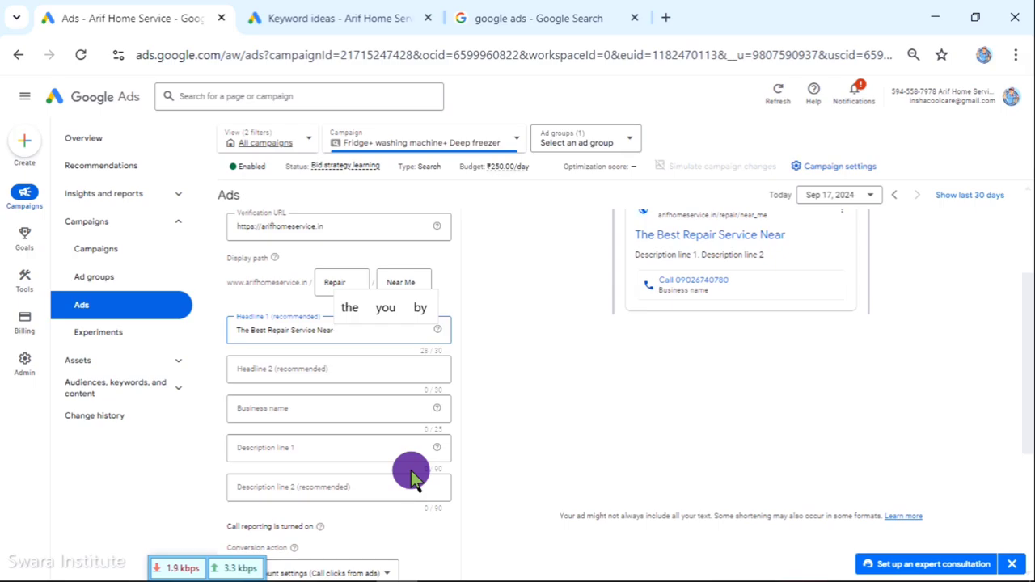
type("e")
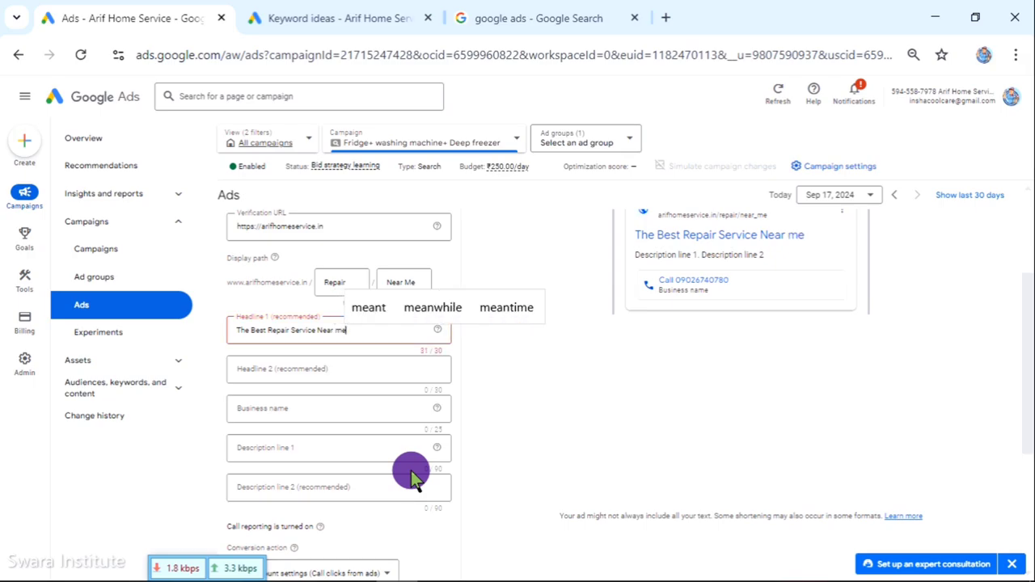
Shorten the ending of Headline 1 to "NearMe", making it "The Best Repair Service NearMe".
key("BackSpace")
key("BackSpace")
key("BackSpace")
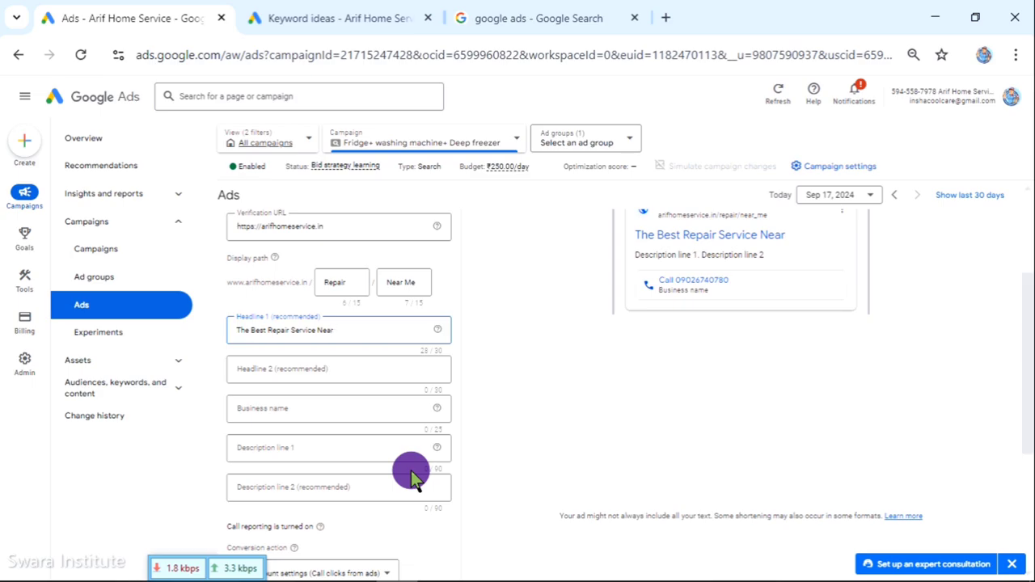
type("Me")
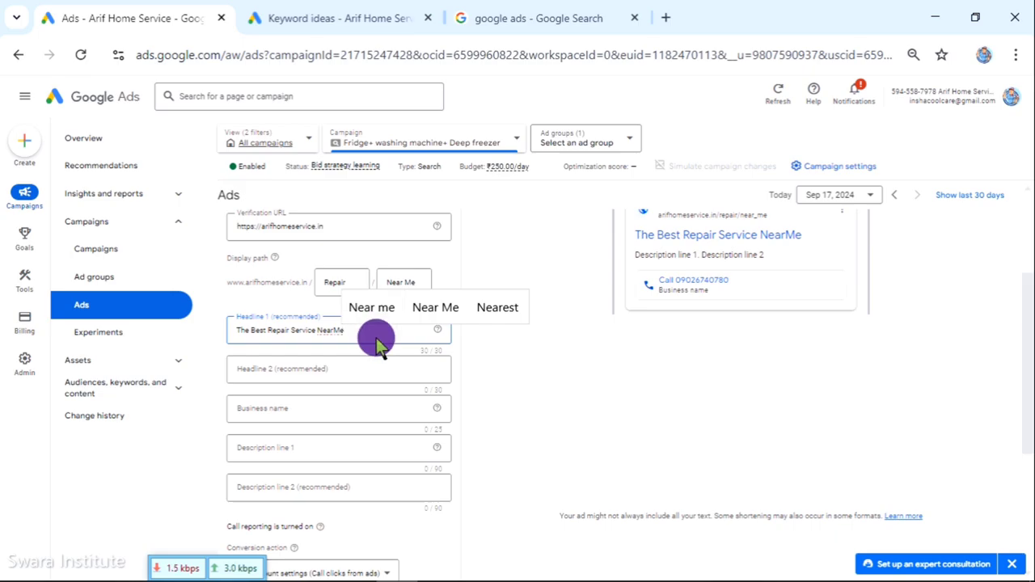
Remove the ending "NearMe" from Headline 1, leaving "The Best Repair Service".
key("BackSpace")
key("BackSpace")
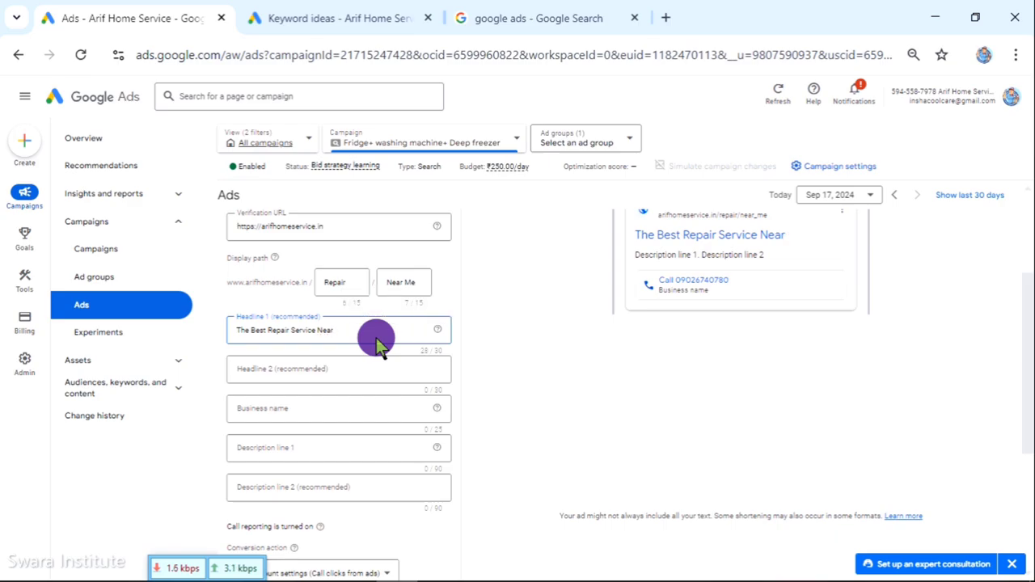
key("BackSpace")
key("BackSpace")
key("BackSpace")
key("BackSpace")
key("BackSpace")
Copy "Fridge Repair Near Me Lucknow" from the fridge repair ad in the Google search results into Headline 2 of the call ad.
left_click(286, 373)
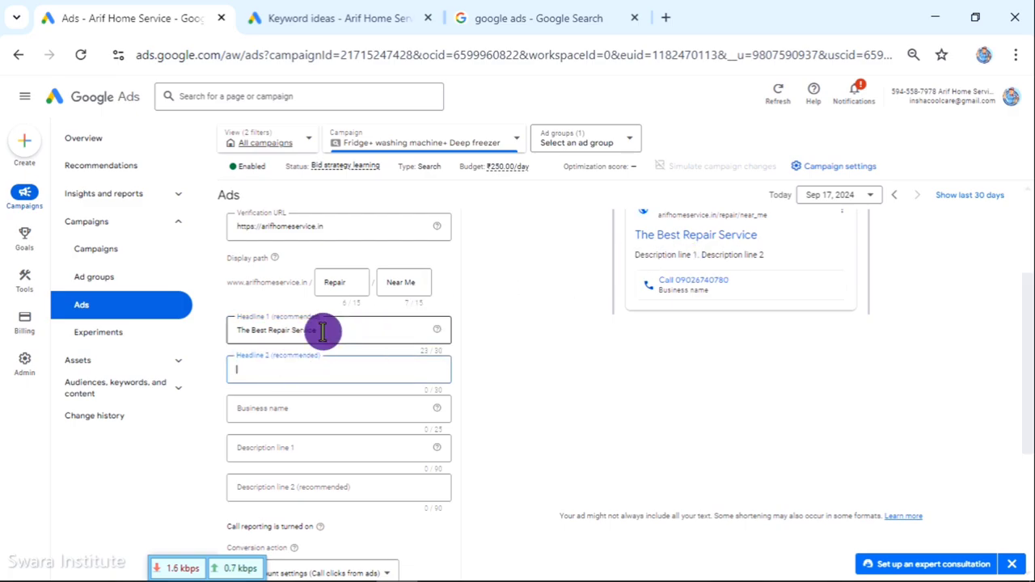
left_click(527, 13)
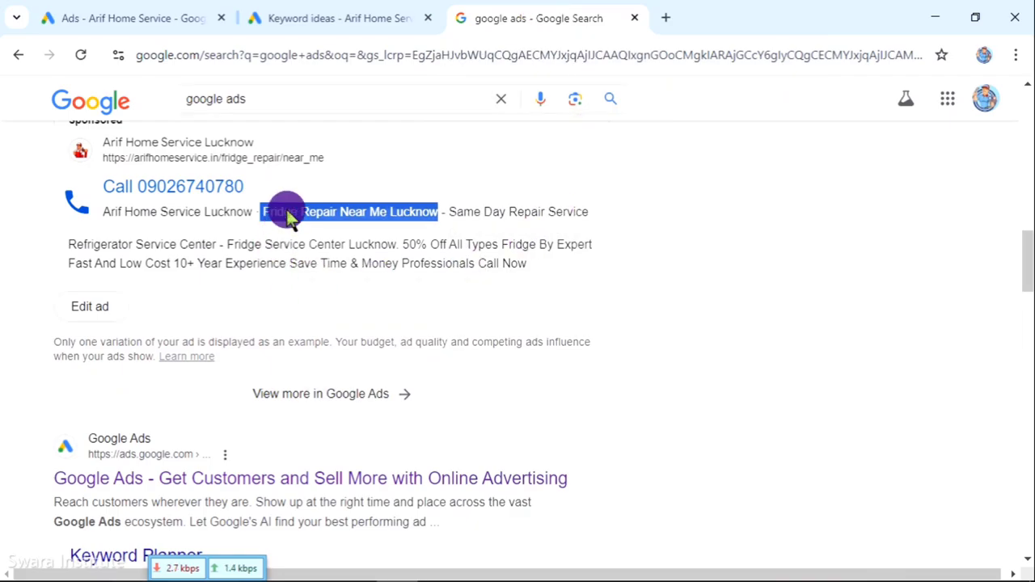
right_click(287, 215)
left_click(323, 228)
left_click(344, 9)
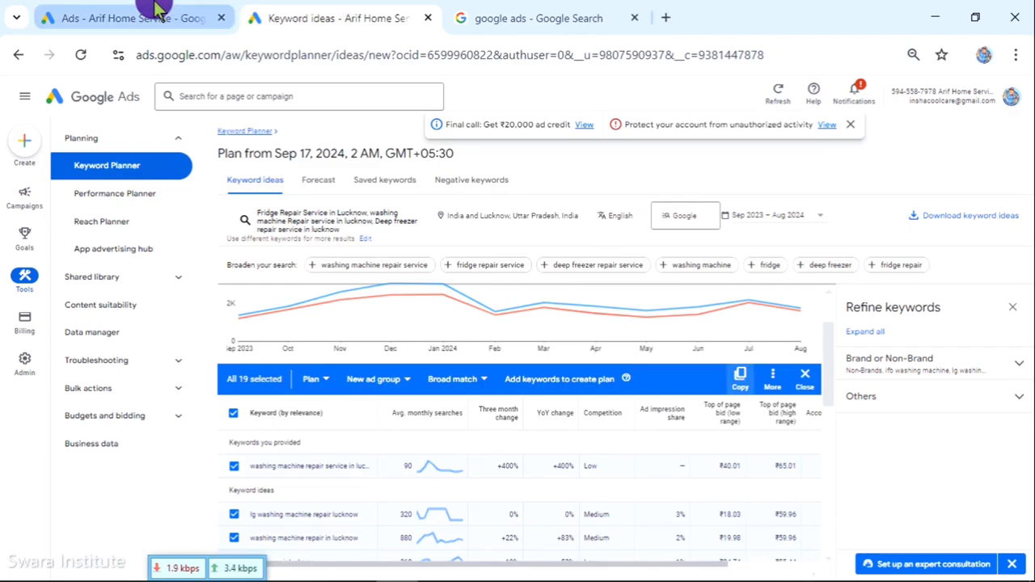
left_click(129, 18)
right_click(271, 365)
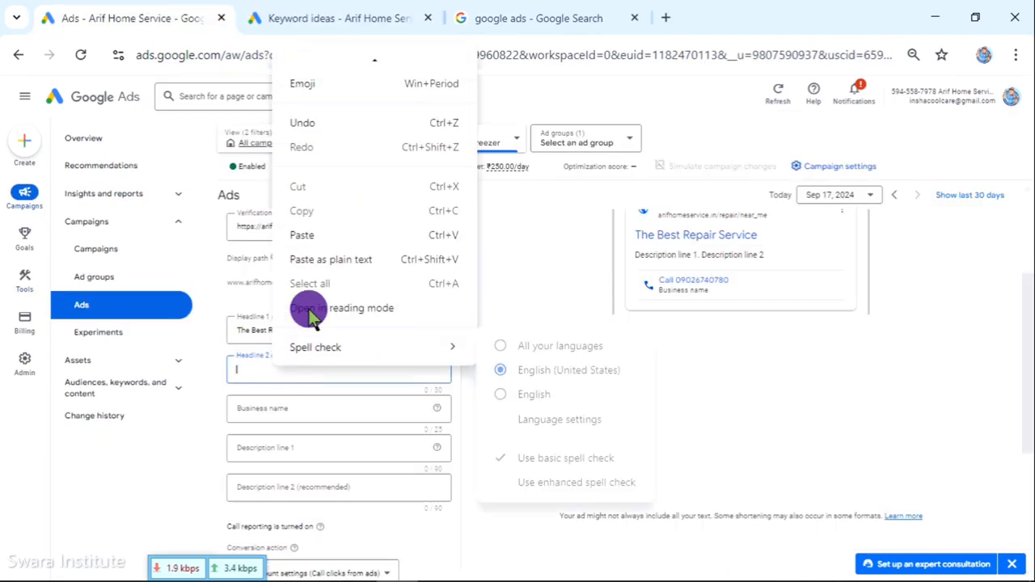
left_click(316, 234)
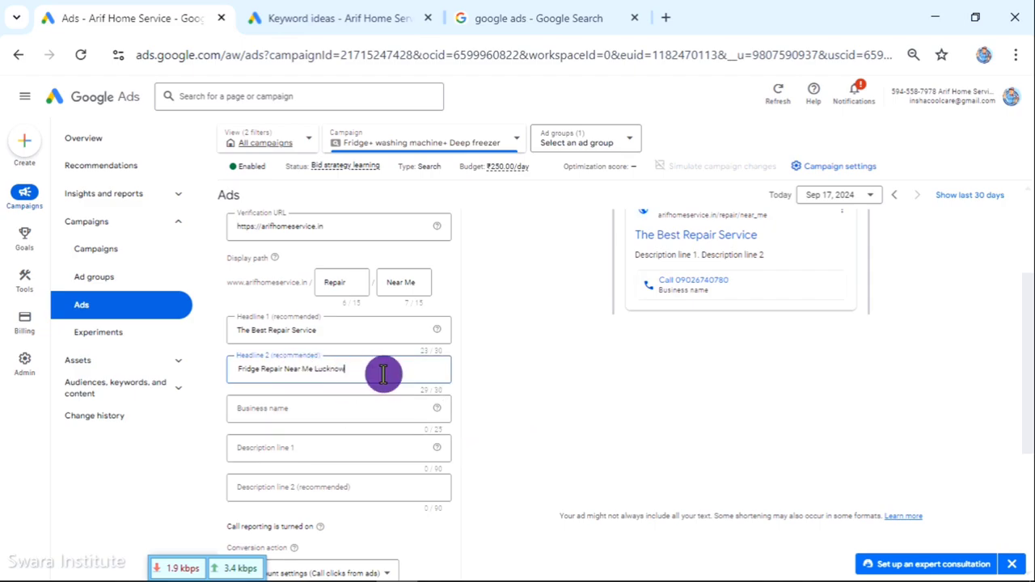
Fill in the business name as "Arif Home Service Lucknow", copied from the sponsored ad in the Google search results.
left_click(348, 408)
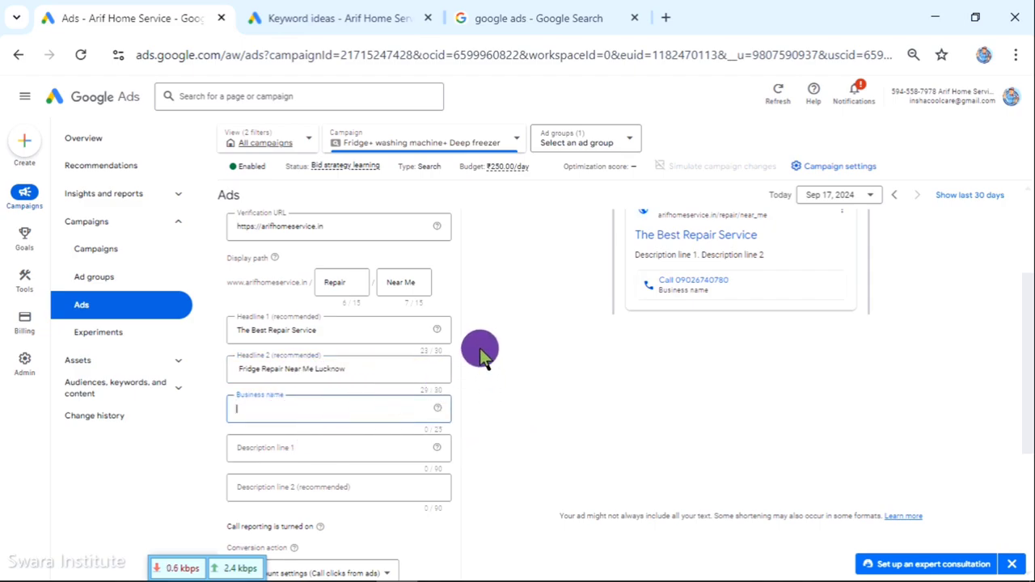
left_click(519, 11)
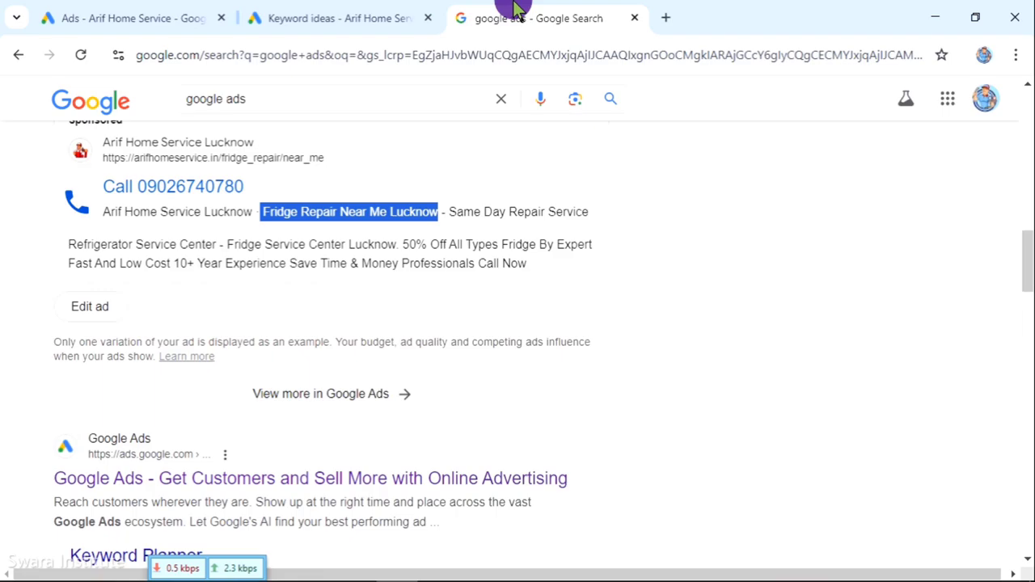
mouse_move(110, 144)
left_mouse_down()
mouse_move(240, 148)
mouse_move(104, 146)
left_mouse_up()
right_click(108, 148)
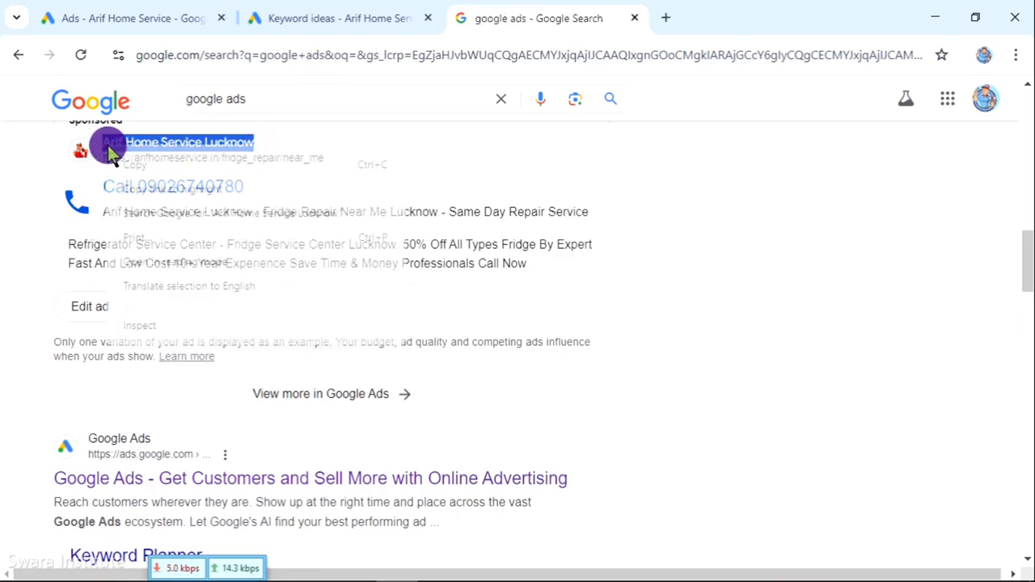
left_click(134, 166)
left_click(149, 12)
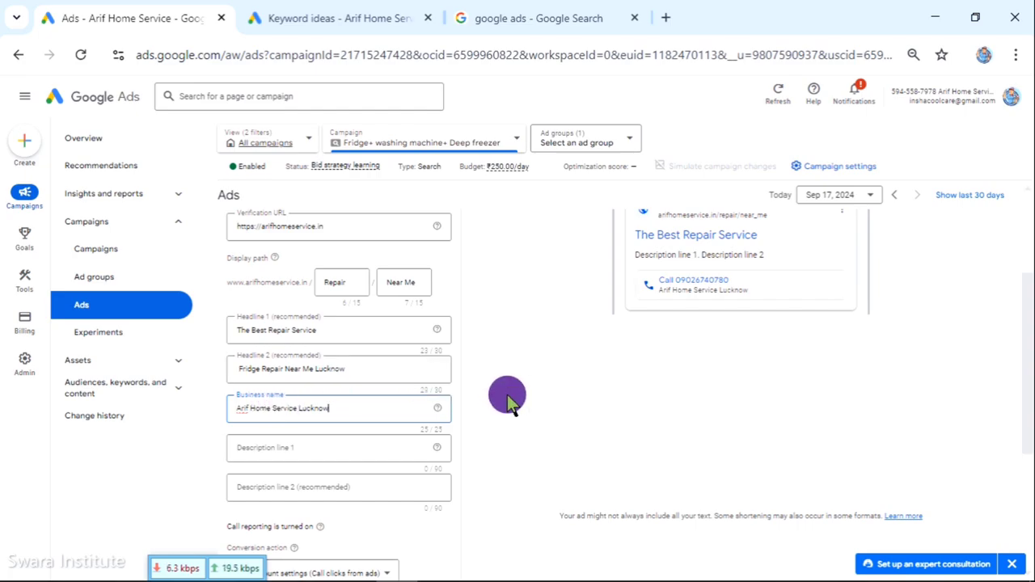
triple_click(295, 410)
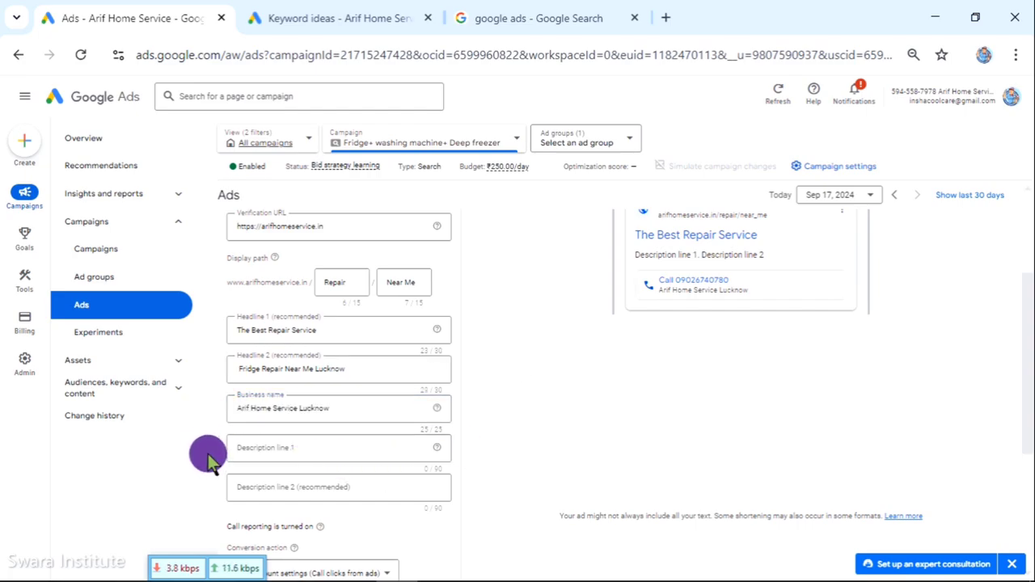
Check the existing sponsored ad in Google Search and the open WhatsApp chat for text suitable for description line 1.
left_click(312, 446)
left_click(283, 450)
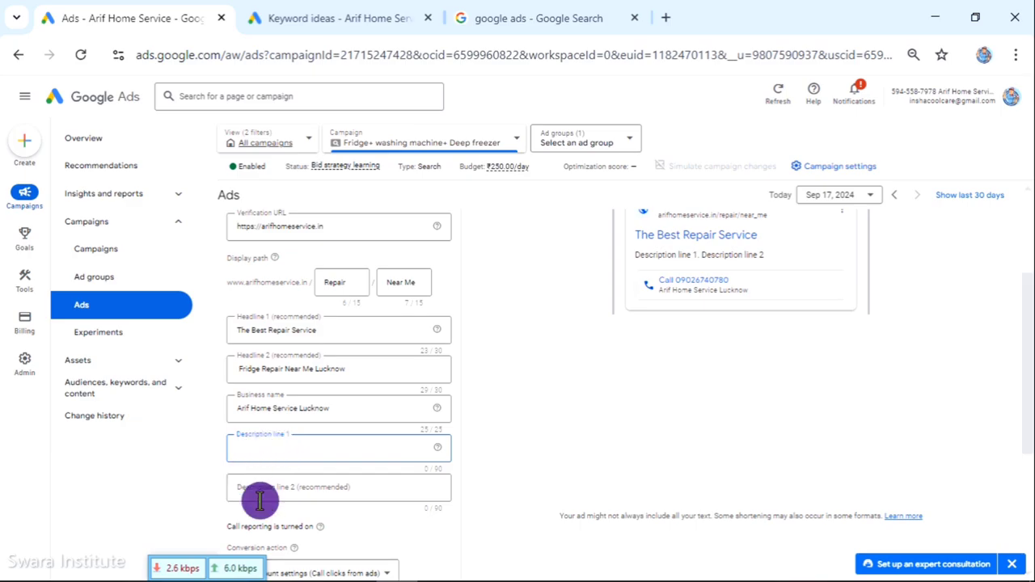
scroll(404, 420, "down", 1)
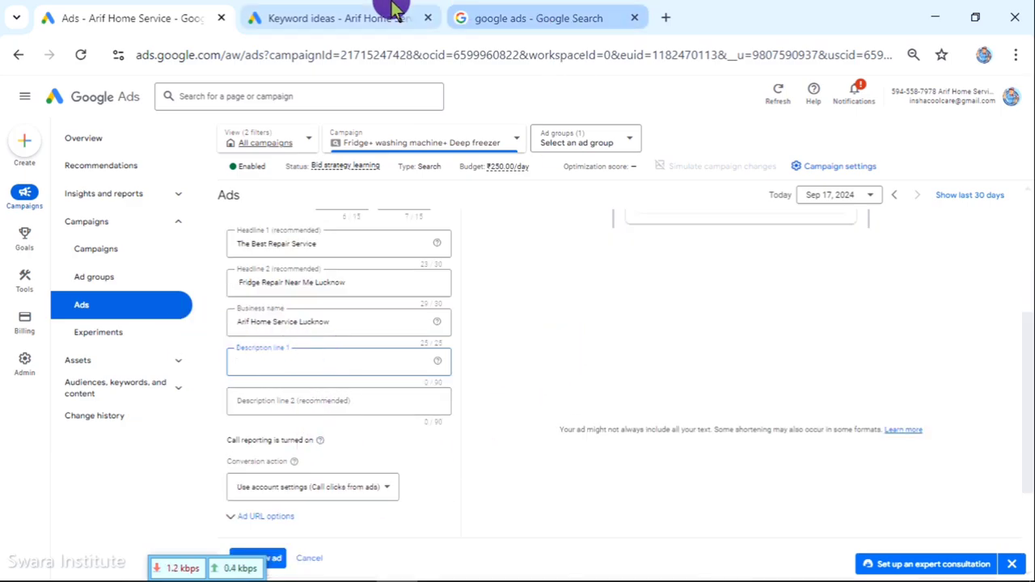
left_click(469, 16)
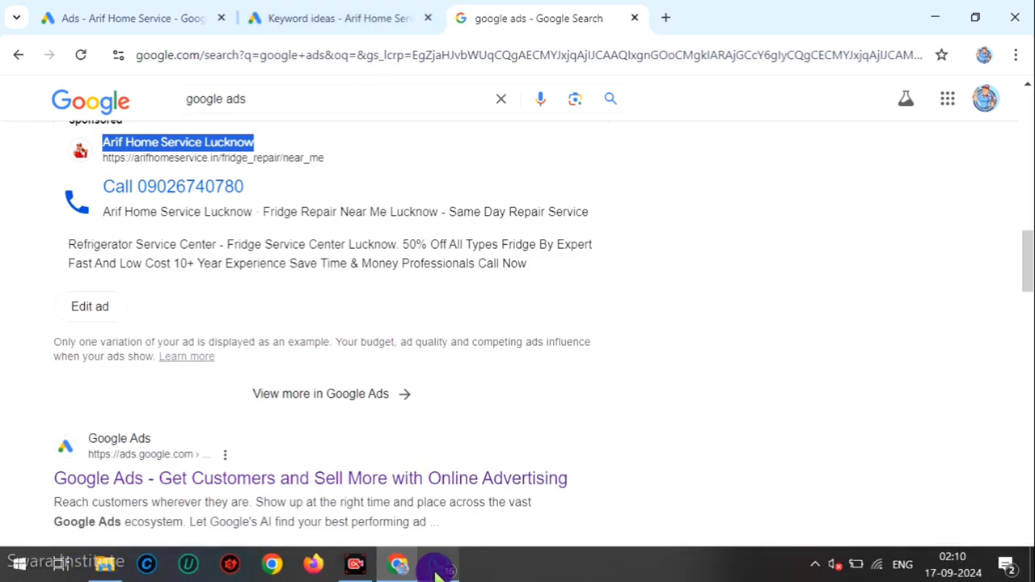
mouse_move(439, 568)
left_click(443, 481)
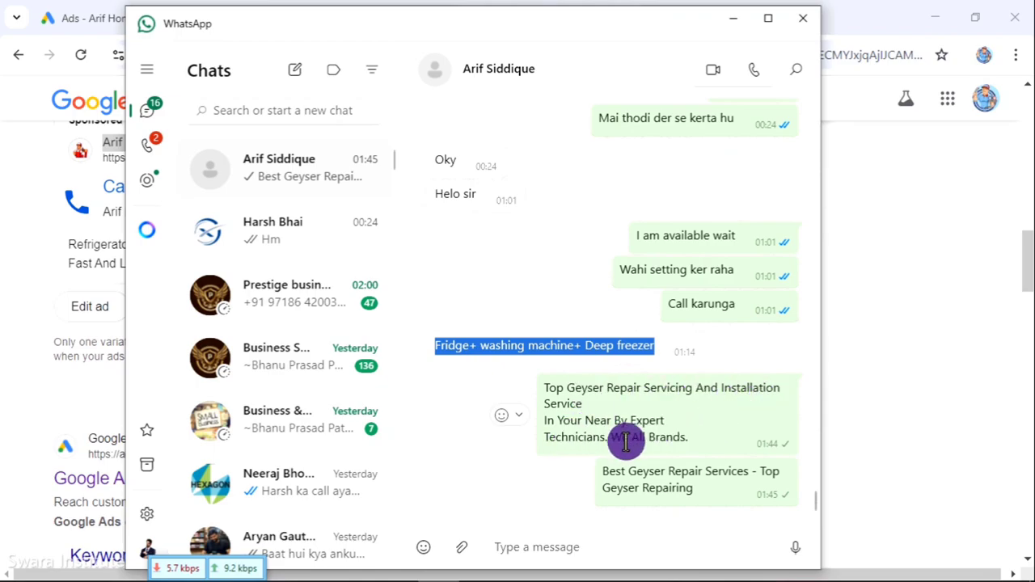
left_click(732, 18)
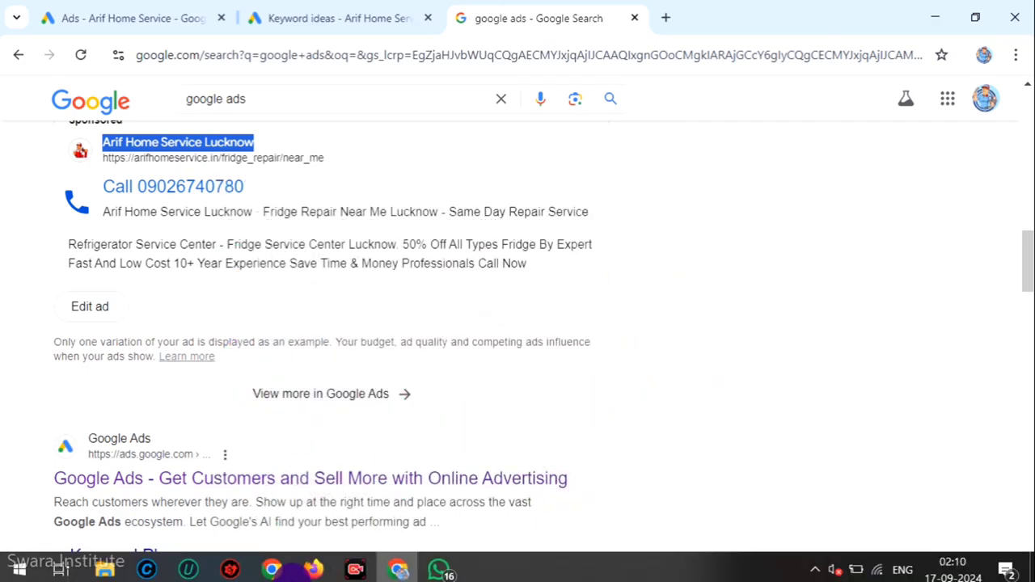
left_click(439, 569)
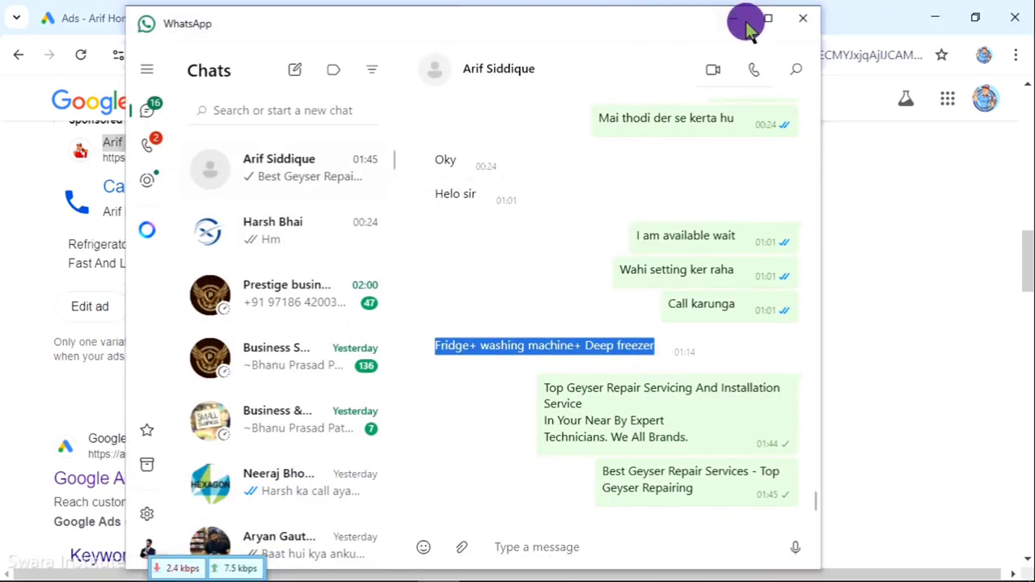
left_click(737, 20)
left_click_drag(254, 561, 639, 559)
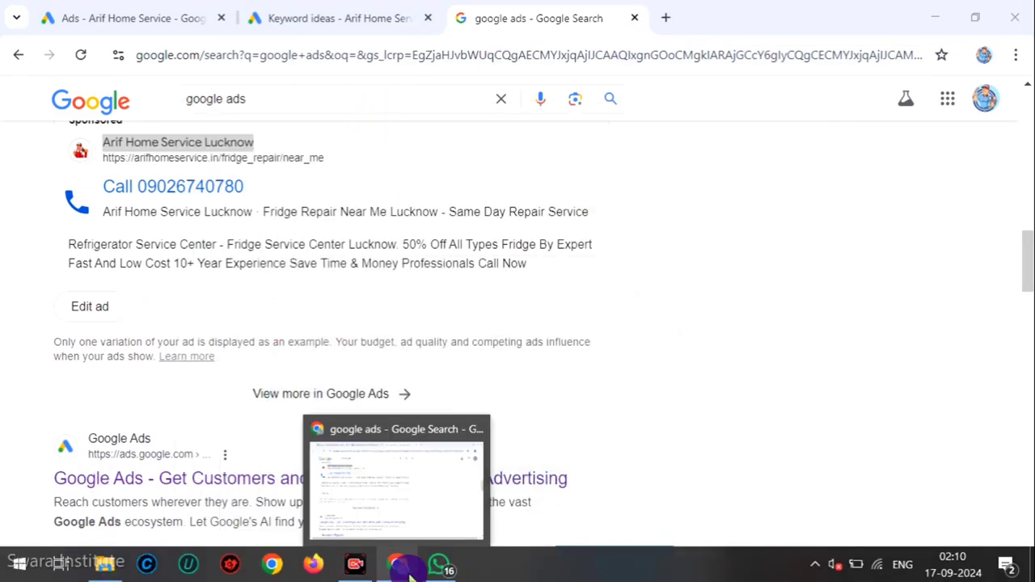
left_click(206, 246)
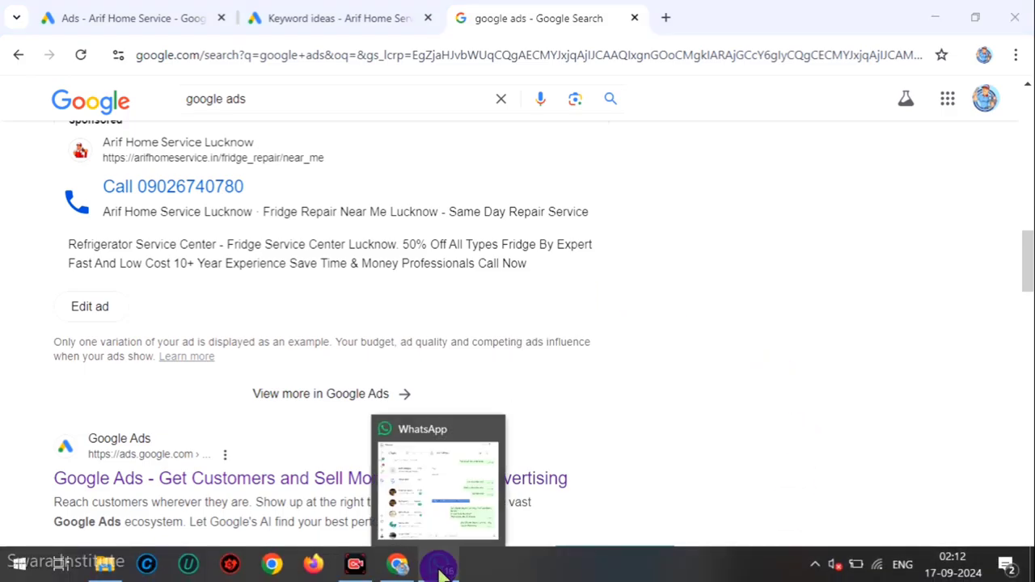
Copy "24x7 Customer Support Number - Book Washing Machine,Refrigerator, Microwave,AC. Repairs &Service at your Location" from the WhatsApp chat into description line 1.
left_click(450, 489)
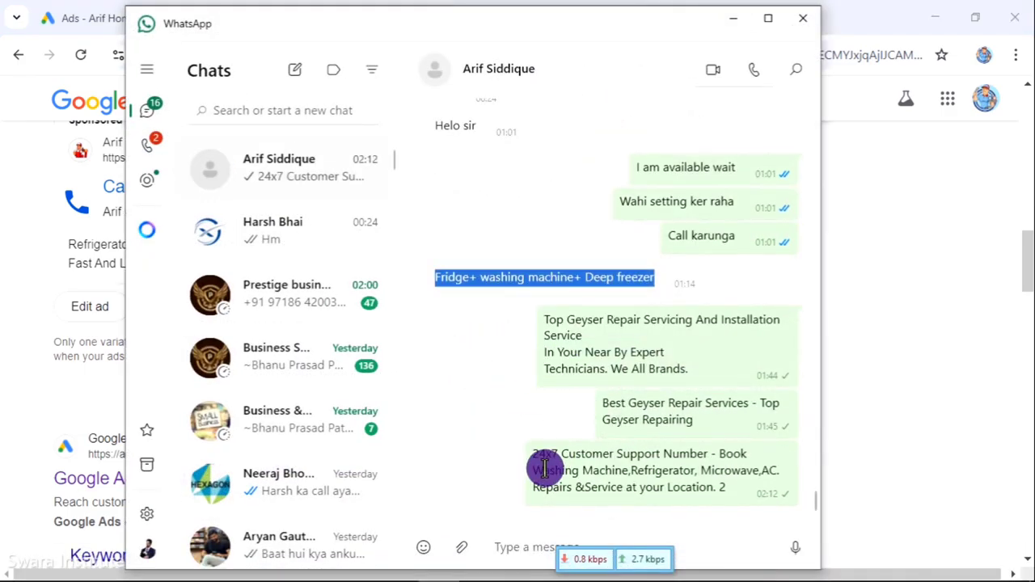
left_click_drag(533, 454, 722, 492)
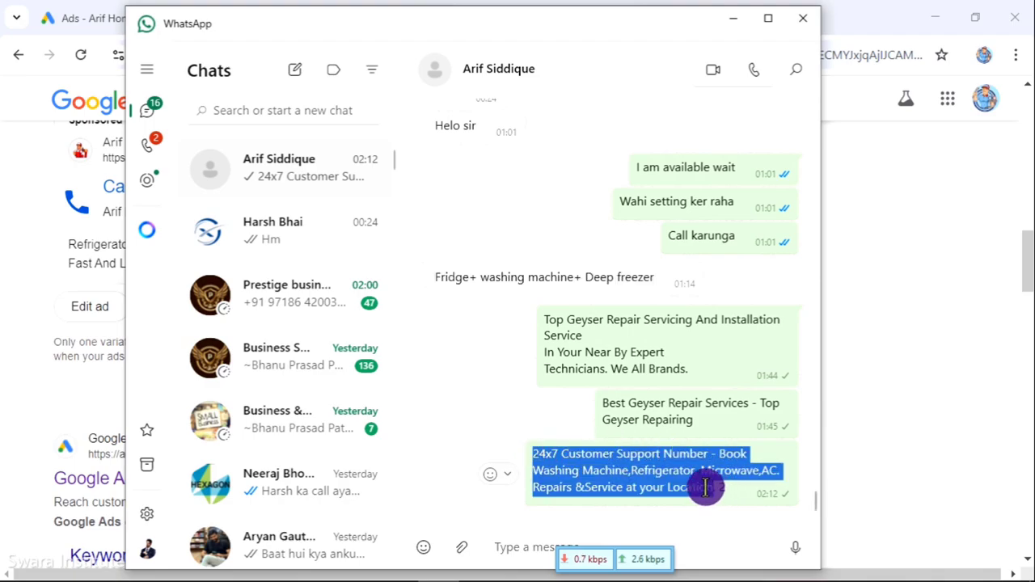
right_click(673, 477)
left_click(721, 164)
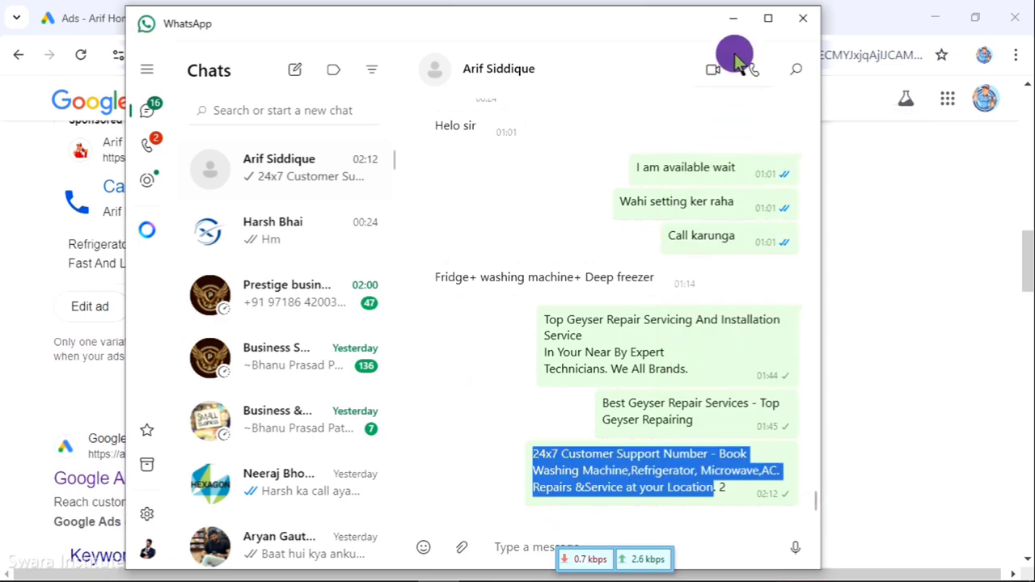
left_click(732, 19)
left_click(343, 10)
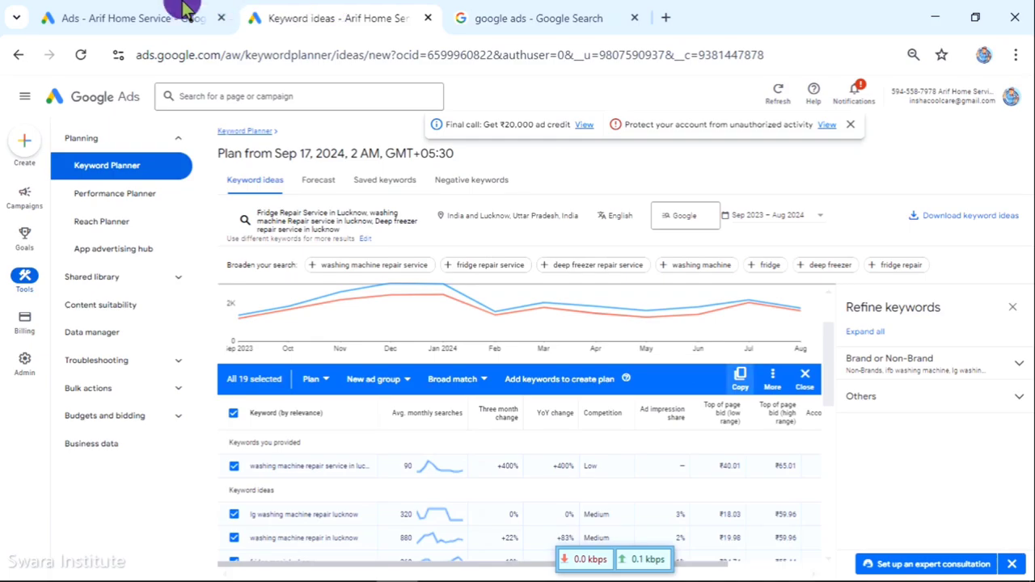
left_click(194, 14)
right_click(281, 361)
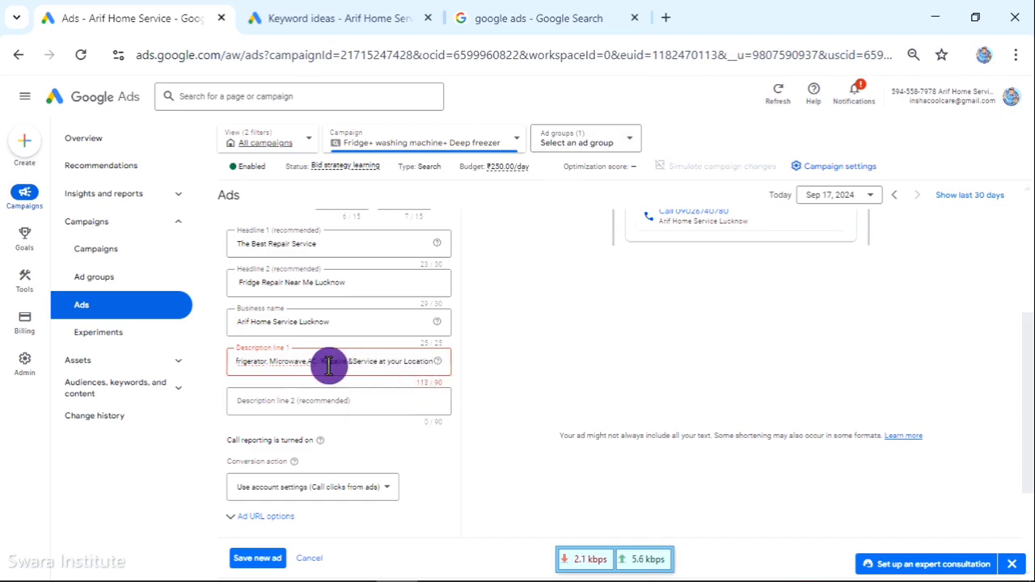
Move the ending "Repairs &Service at your Location" from description line 1 into description line 2.
left_click_drag(321, 361, 338, 361)
left_click_drag(415, 363, 492, 370)
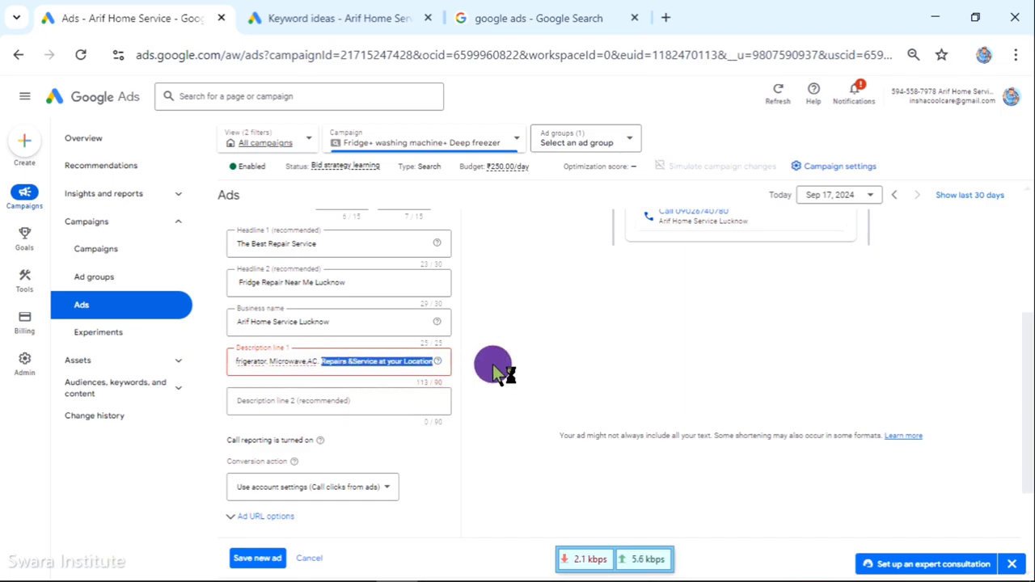
right_click(369, 363)
left_click(396, 88)
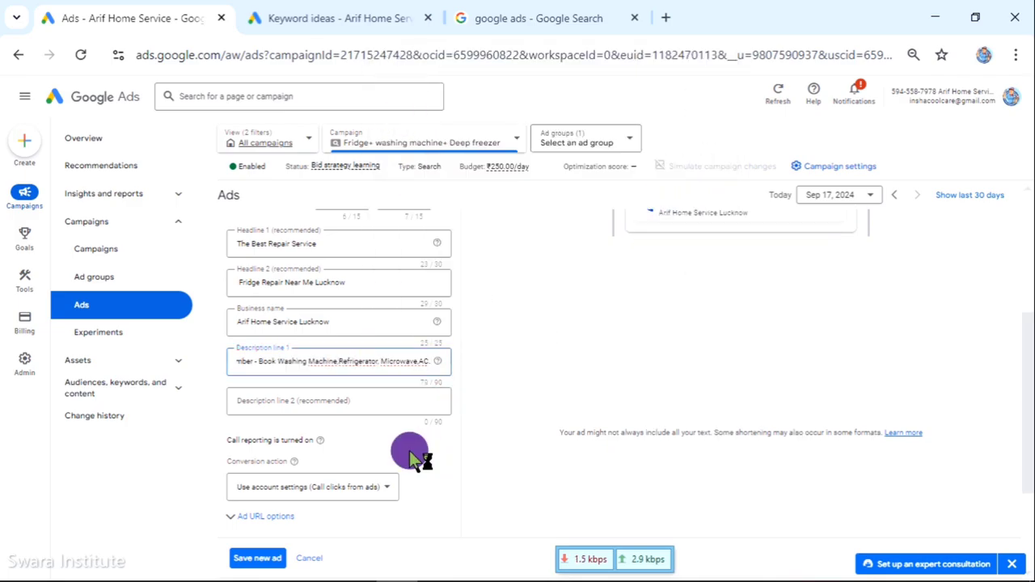
left_click(406, 397)
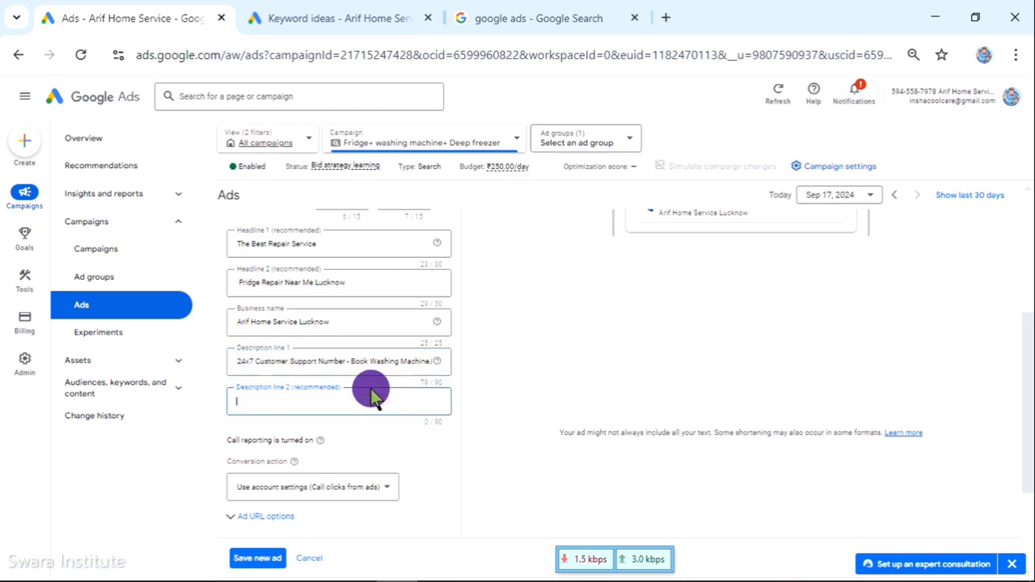
right_click(269, 399)
left_click(296, 231)
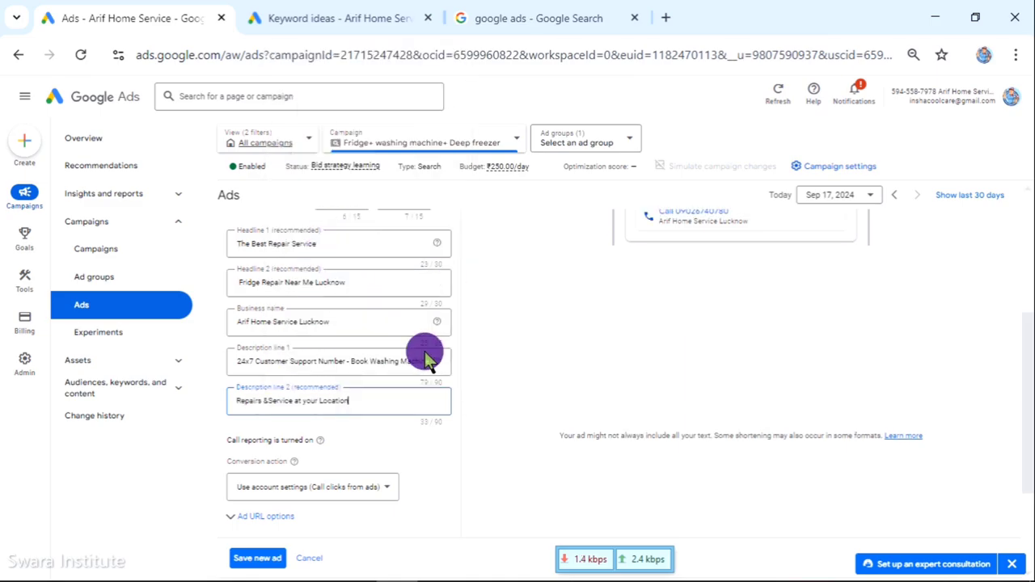
Read through the combined description text in the ad preview.
scroll(797, 369, "up", 2)
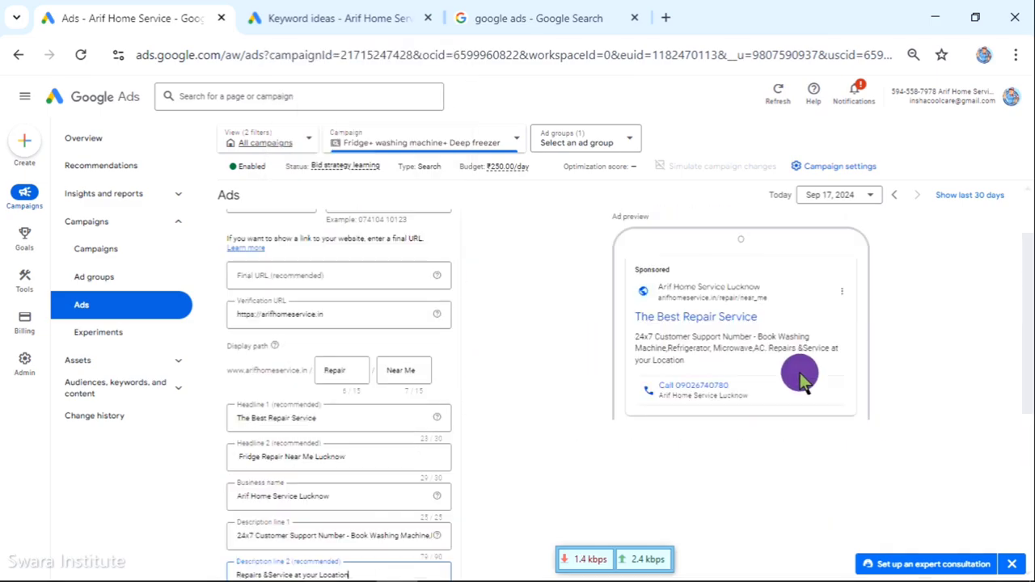
left_click_drag(638, 339, 810, 339)
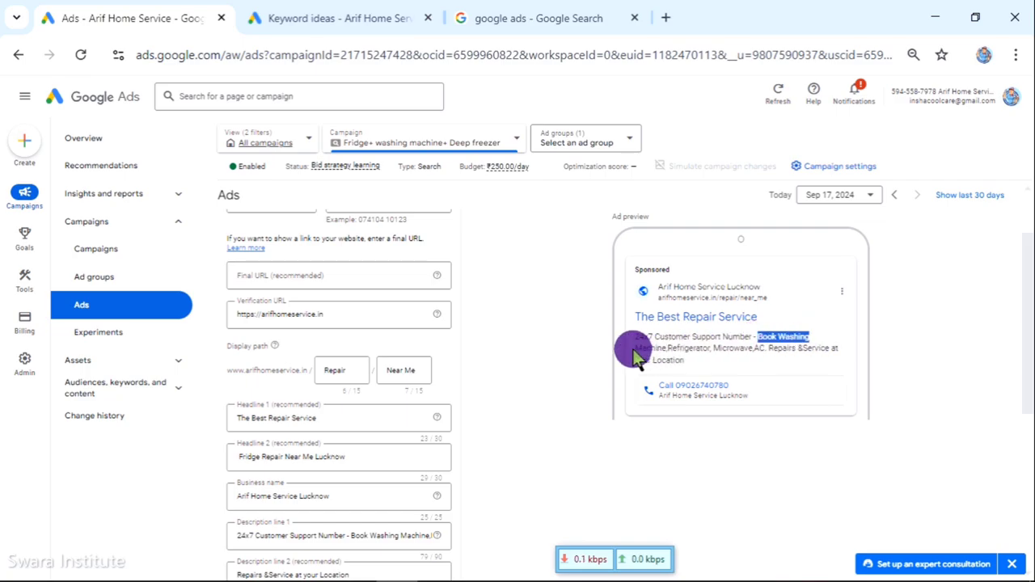
left_click_drag(673, 356, 836, 350)
left_click_drag(636, 362, 686, 368)
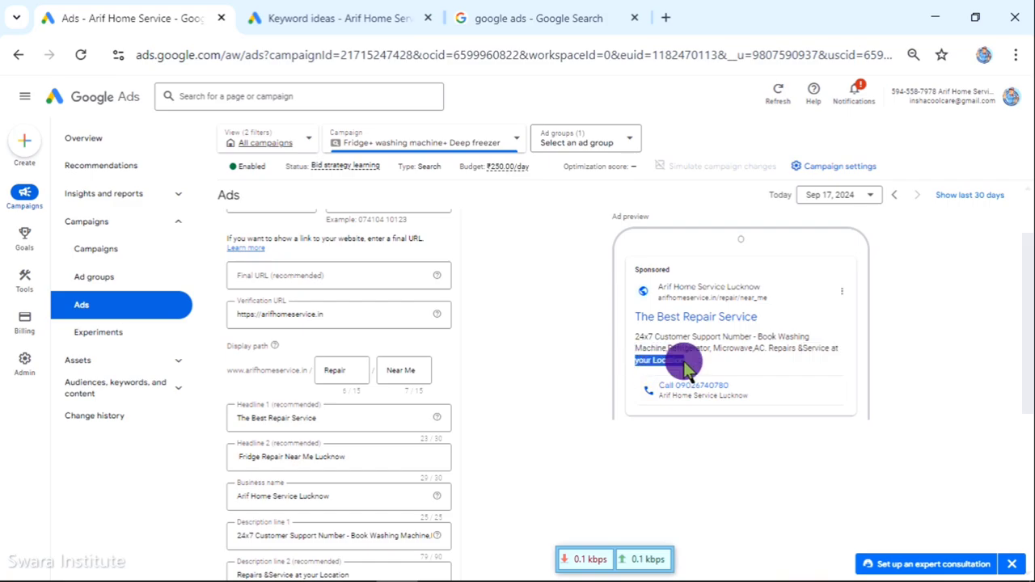
Extend description line 2 with "Expert Technicians" and check the updated ad preview.
scroll(502, 369, "down", 2)
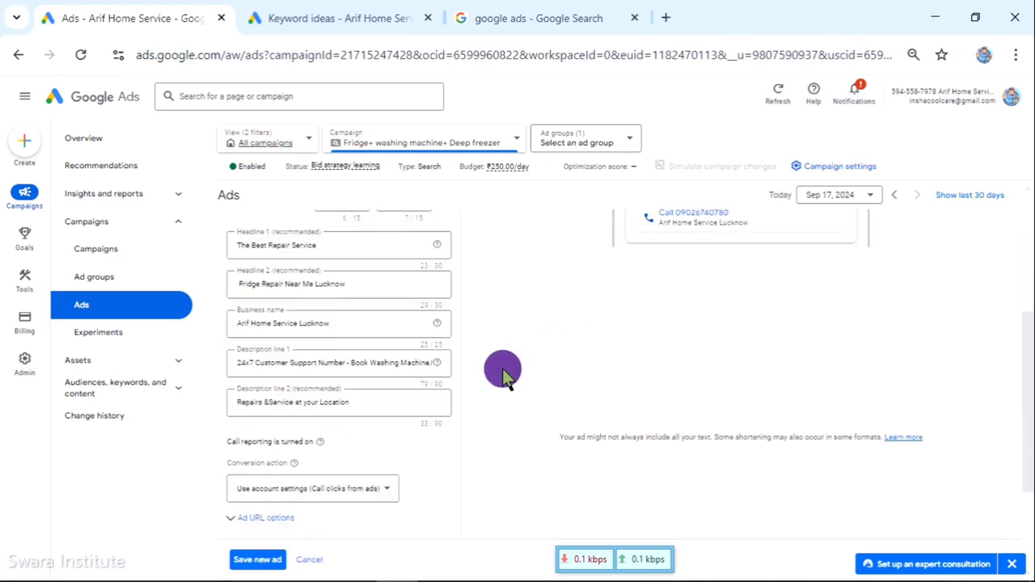
left_click(389, 402)
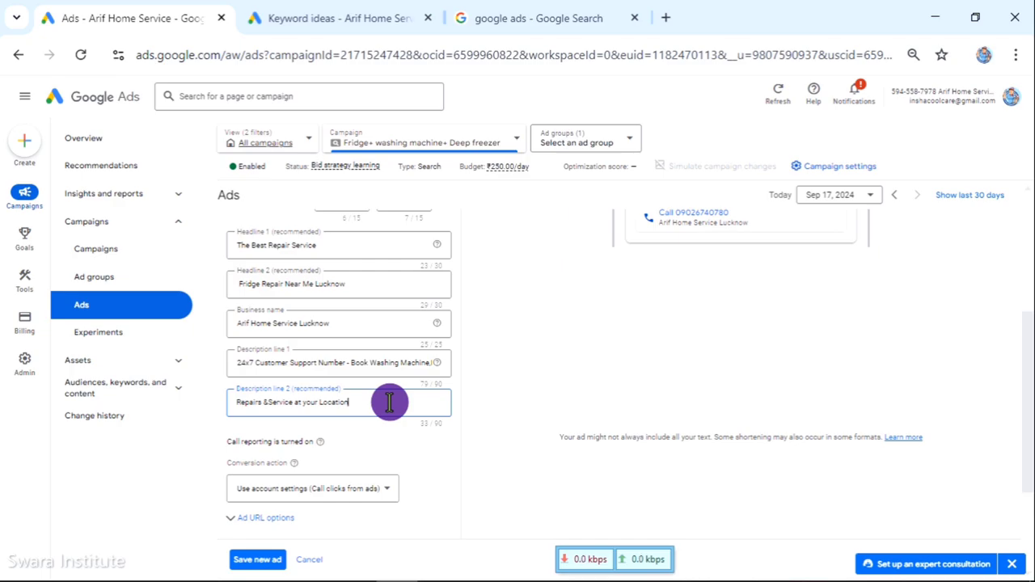
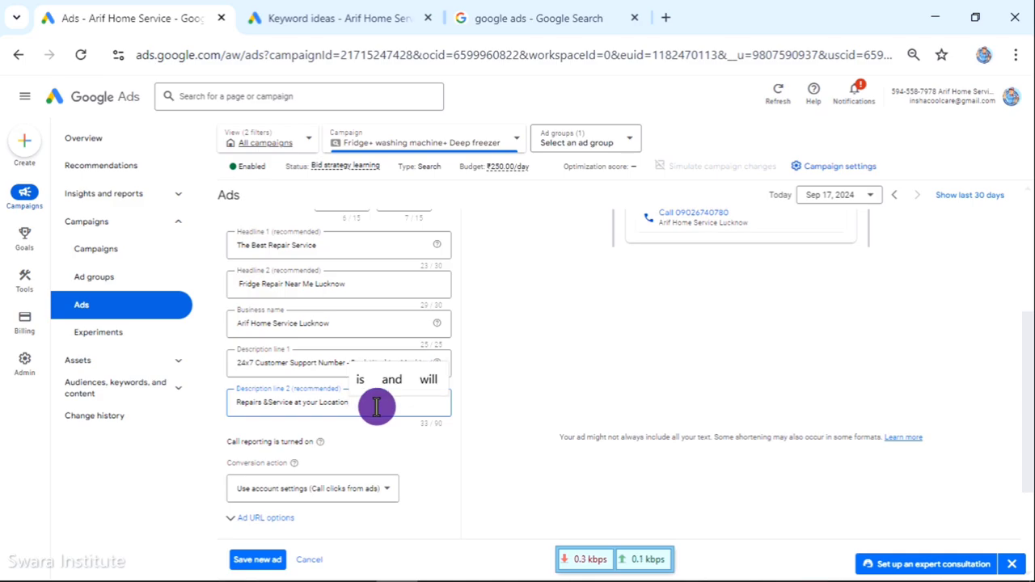
type("Ex")
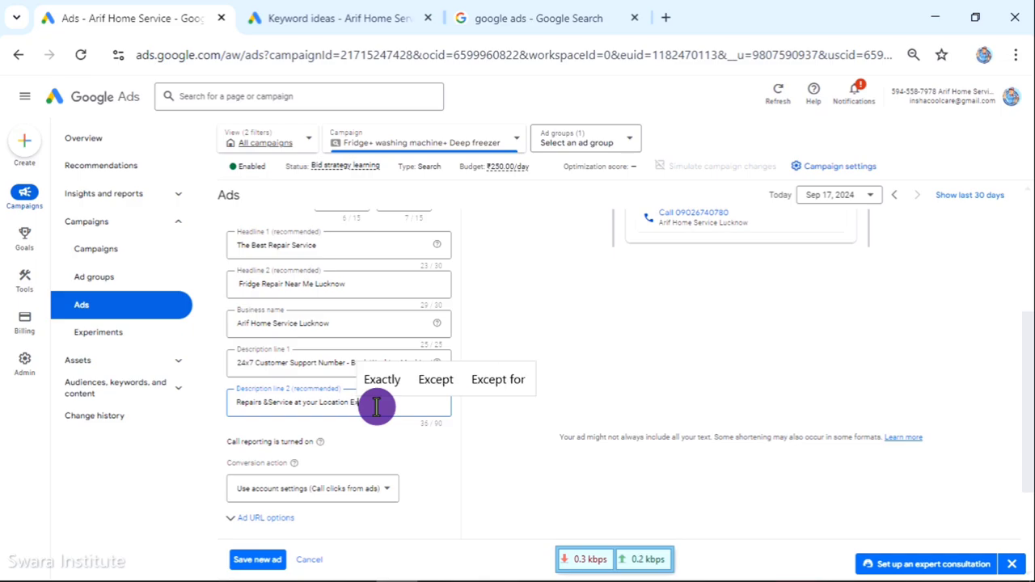
type("pert")
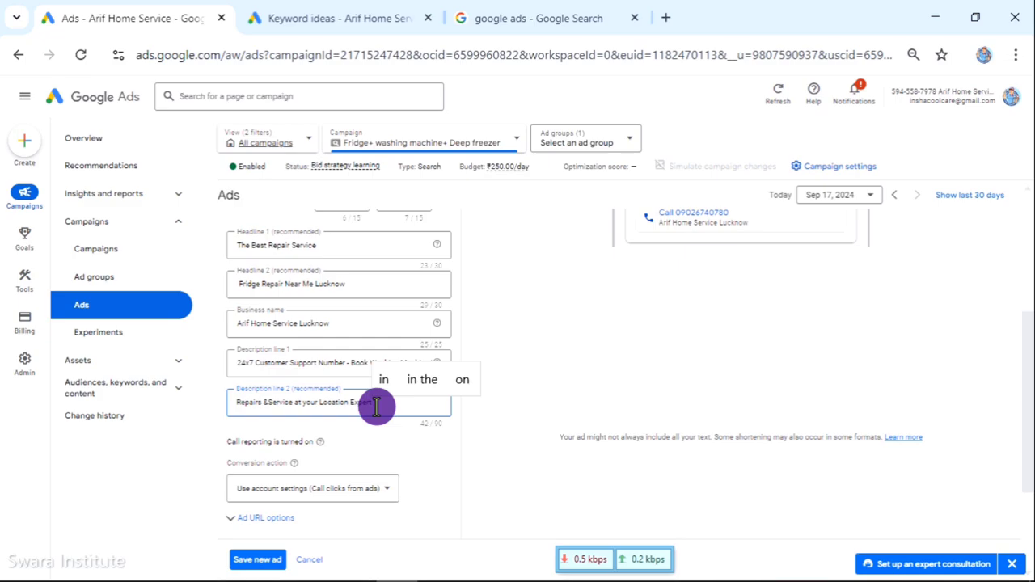
type(" Techni")
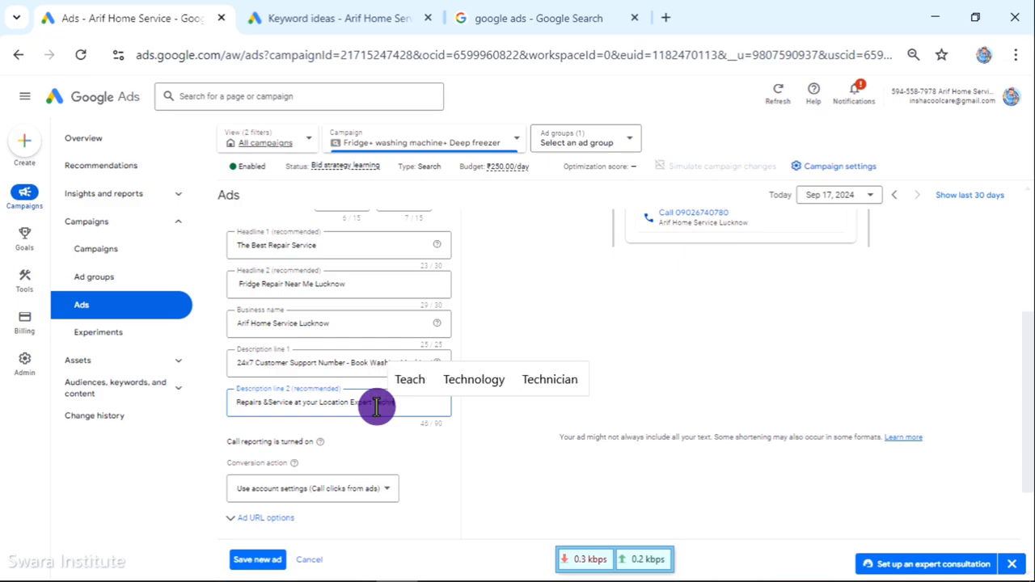
type("ci")
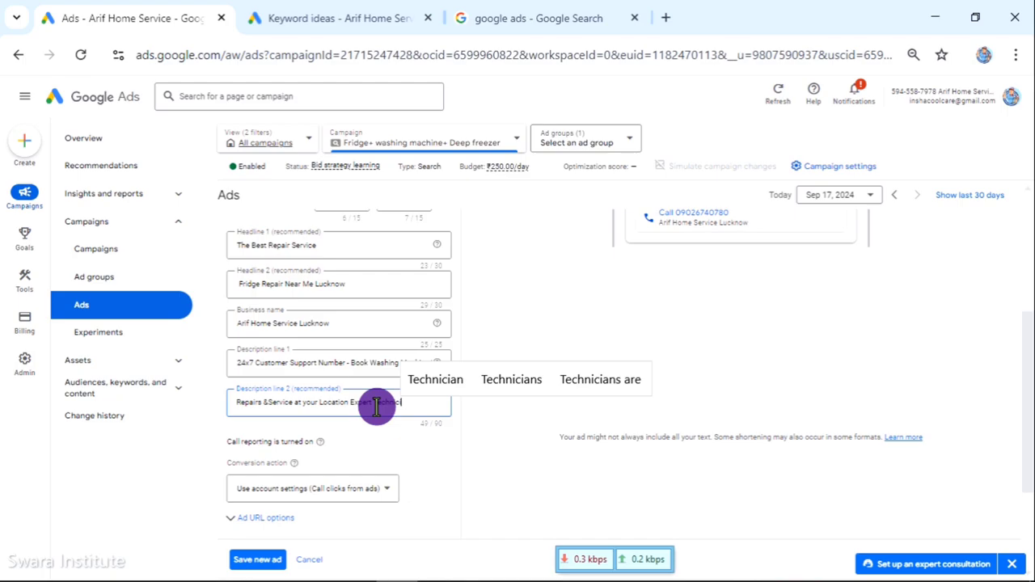
left_click(444, 379)
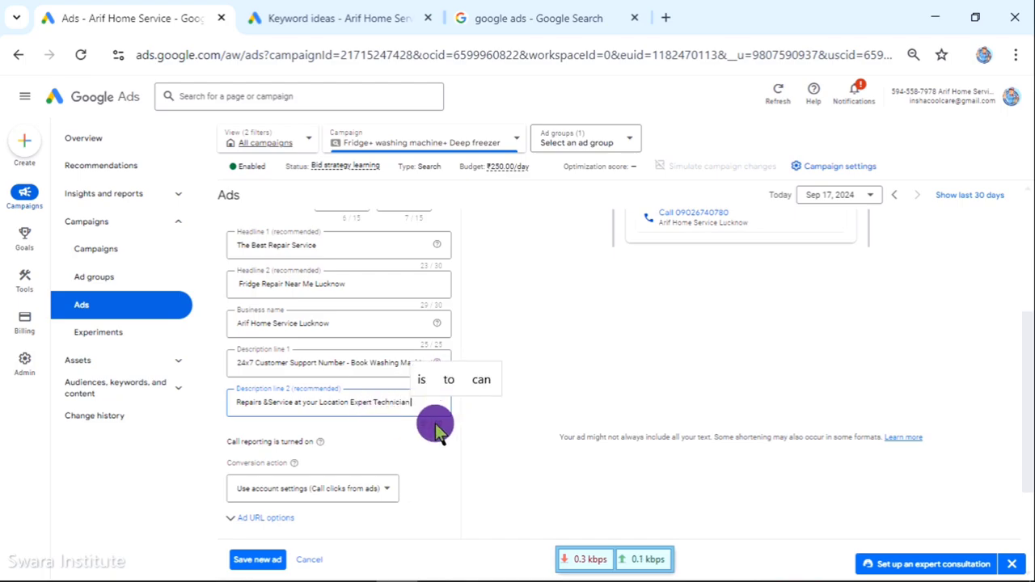
type("s")
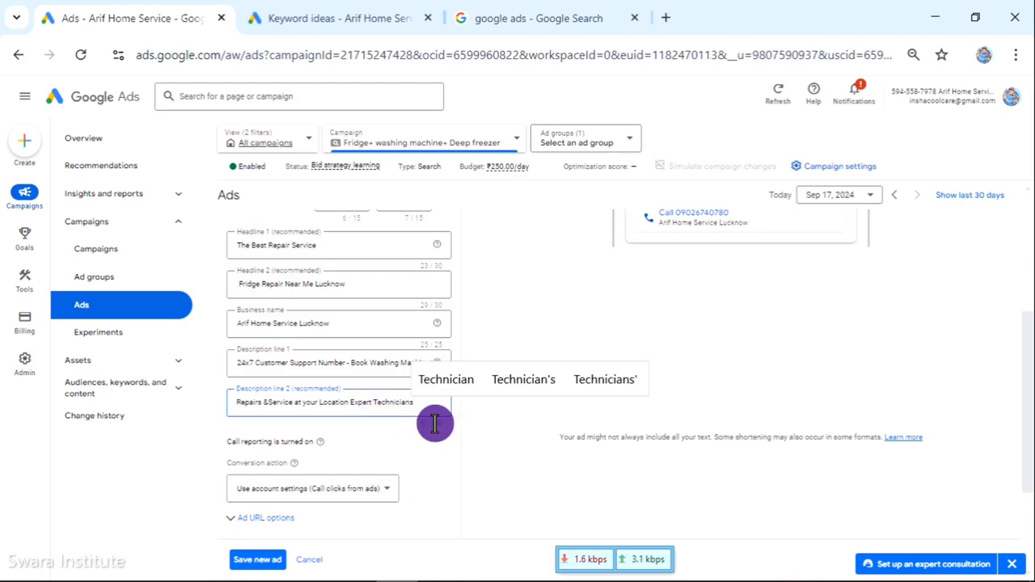
left_click(727, 350)
scroll(727, 351, "up", 1)
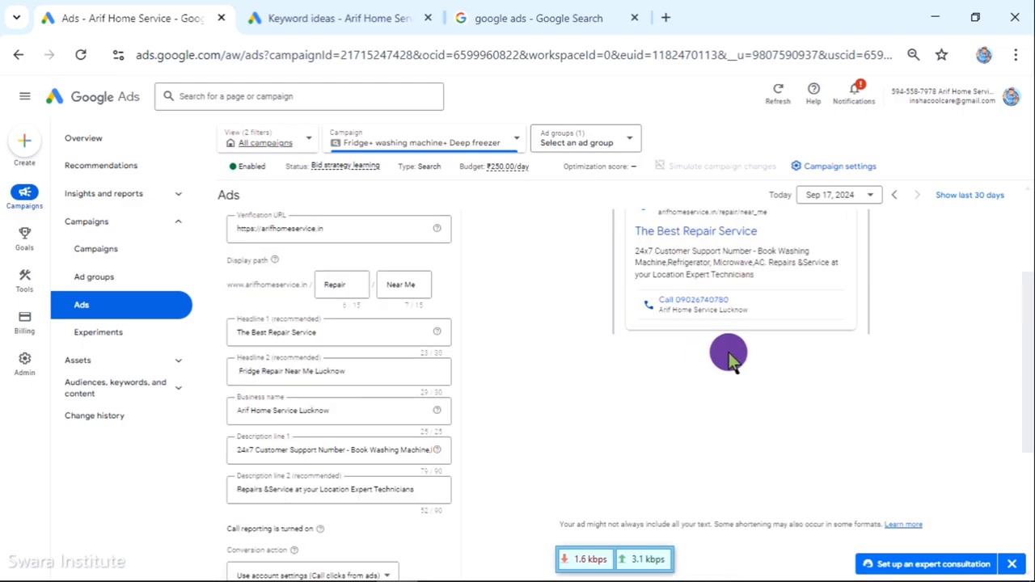
Read through the description text in the ad preview and check the rest of the call ad form.
left_click_drag(762, 279, 644, 261)
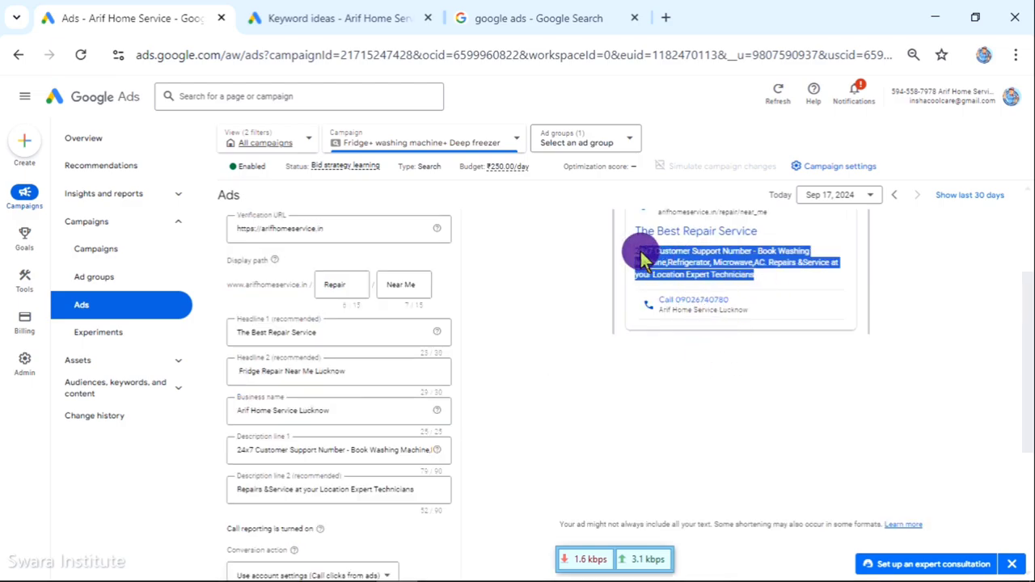
left_click(691, 429)
scroll(730, 298, "up", 1)
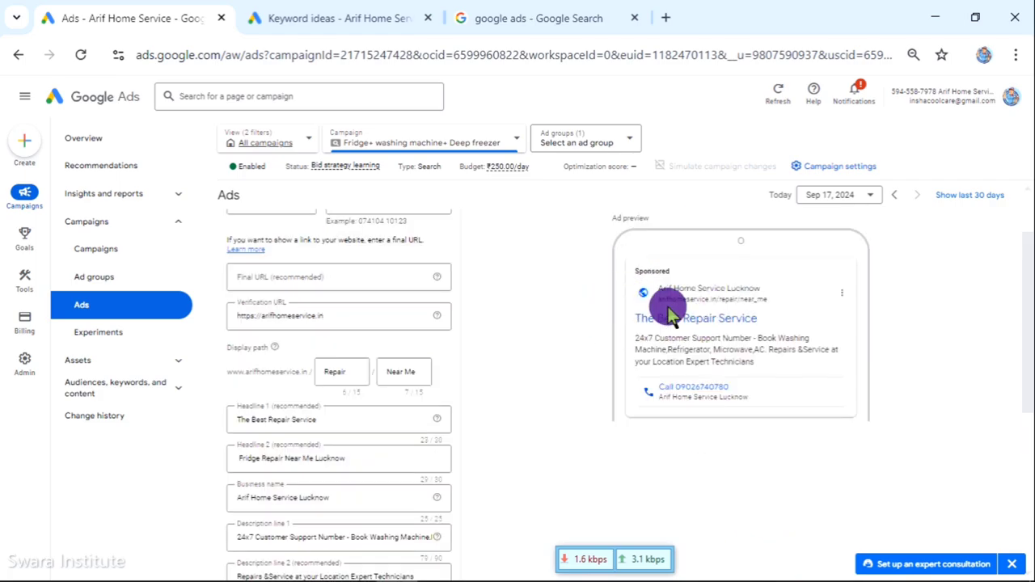
scroll(509, 356, "down", 5)
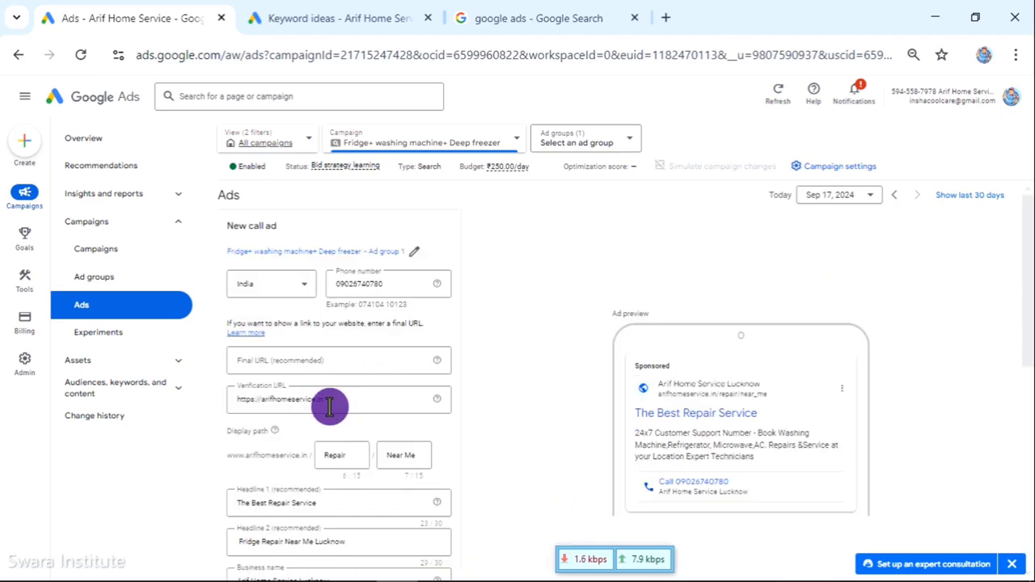
scroll(481, 333, "down", 10)
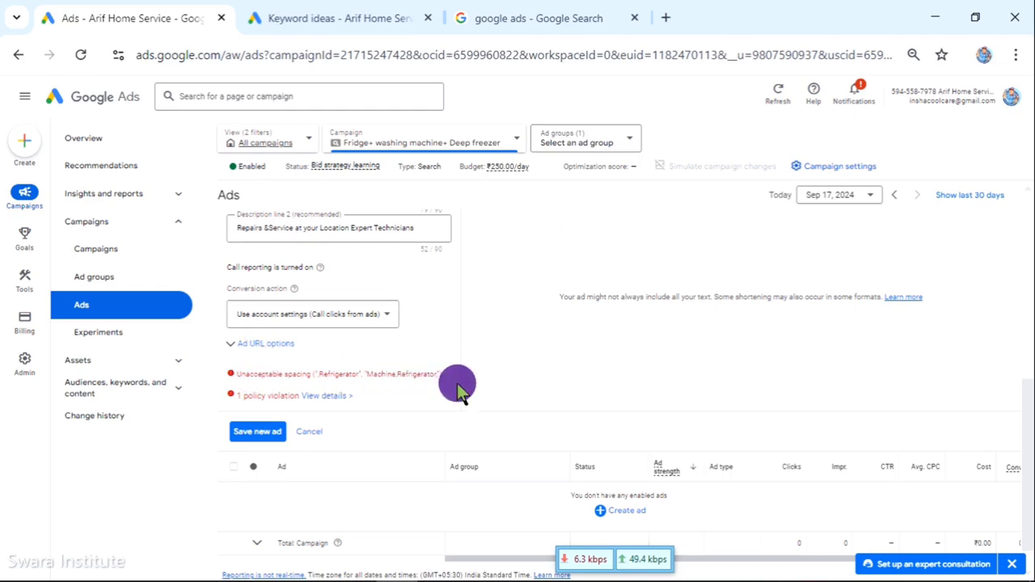
Remove the commas between the appliance names in description line 1, leaving "Washing Machine Refrigerator Microwave AC".
scroll(491, 408, "up", 2)
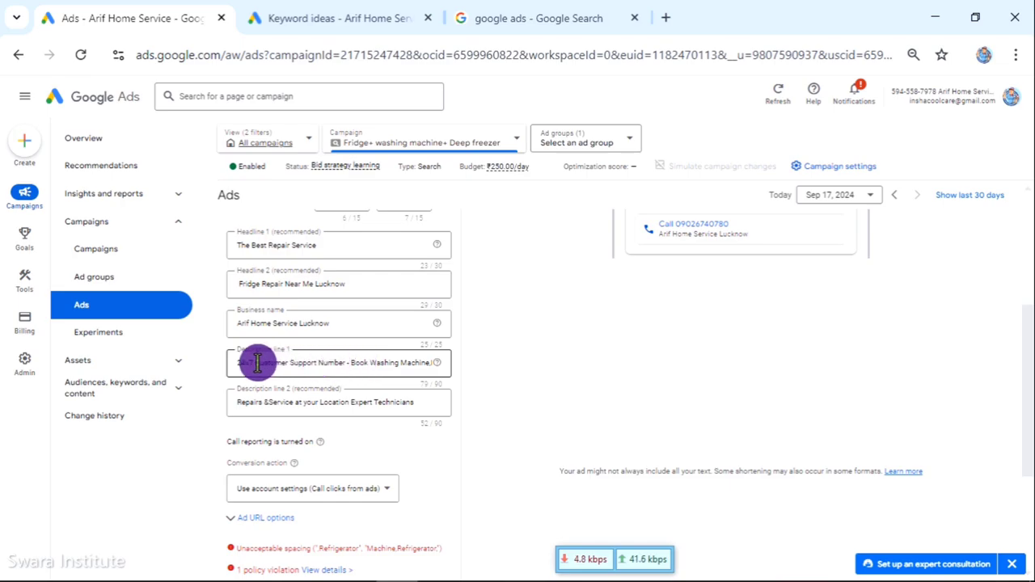
left_click_drag(255, 362, 348, 364)
left_click(350, 363)
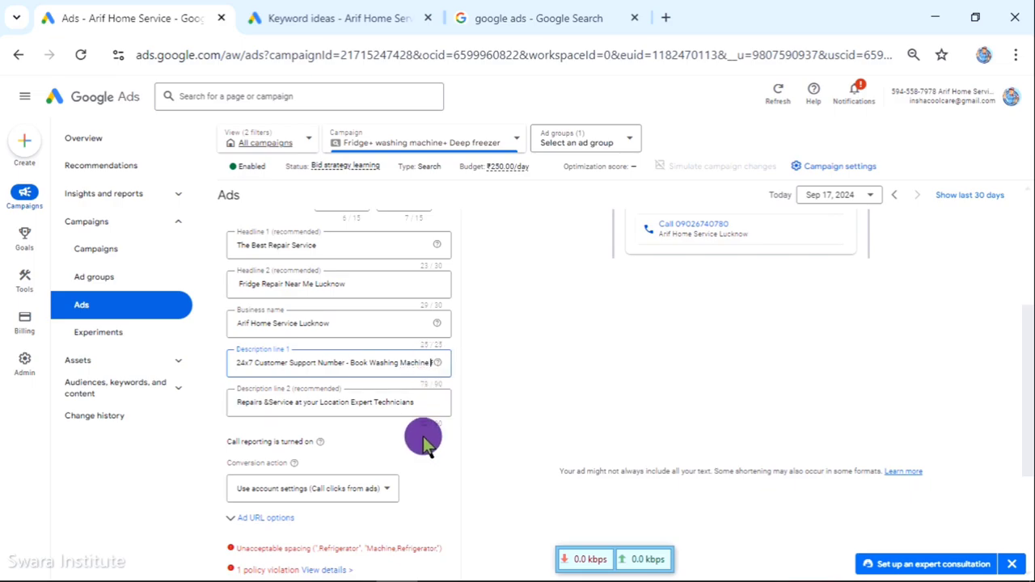
key("Right")
key("Right")
key("Right")
key("Right")
key("Right")
key("Right")
key("Right")
key("Right")
key("Right")
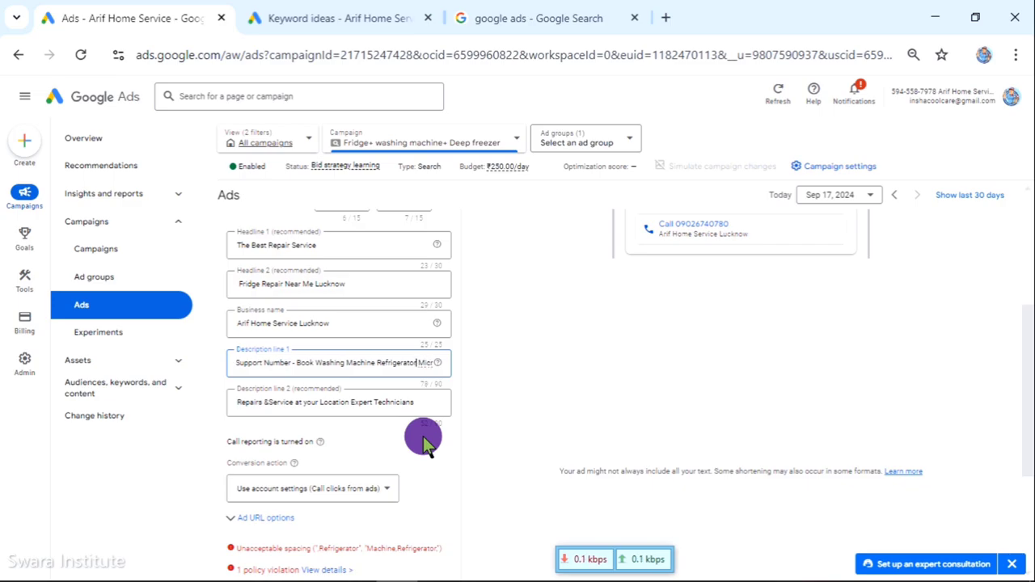
key("Right")
key("Right")
key("Right")
key("Right")
key("Right")
key("Right")
key("Right")
key("Right")
key("Right")
key("Right")
key("Right")
key("Right")
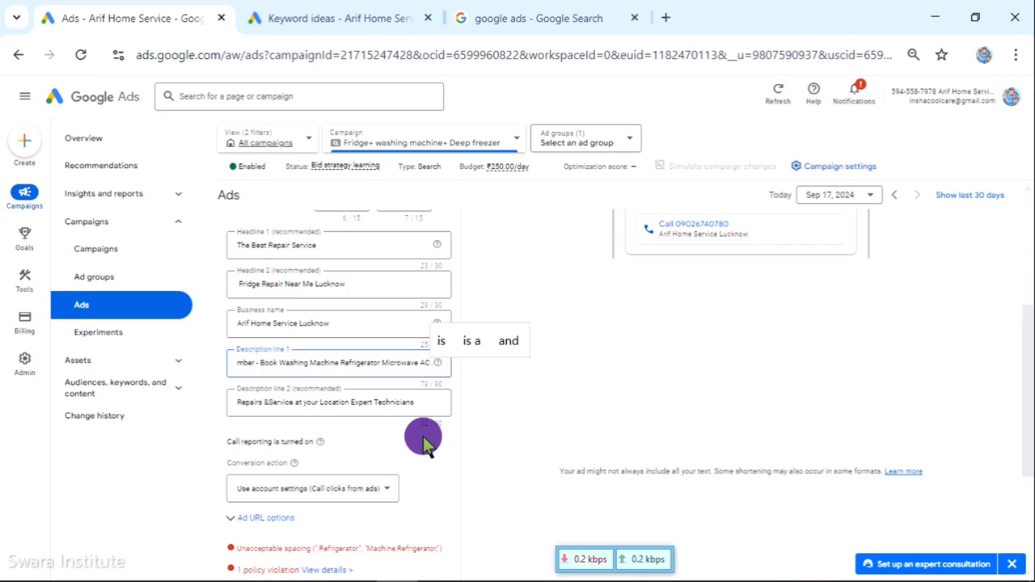
Append "Repair" after "AC" at the end of description line 1.
type("Re")
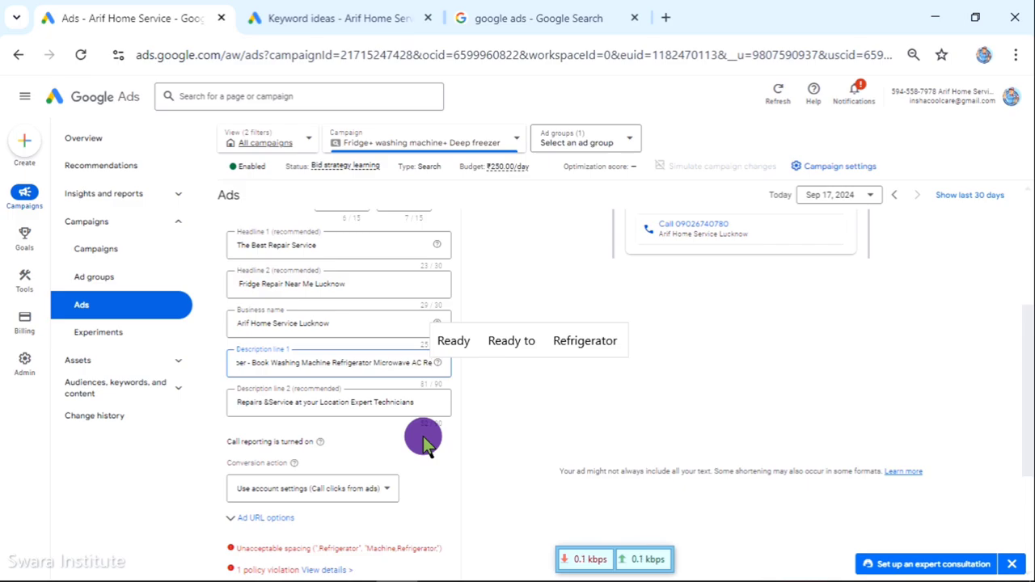
type("pai")
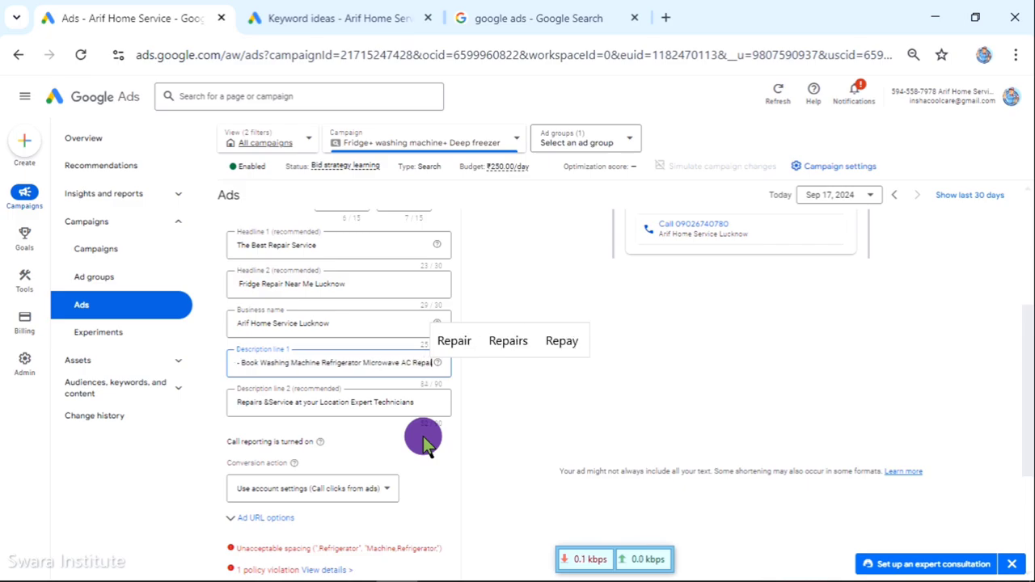
type("r.")
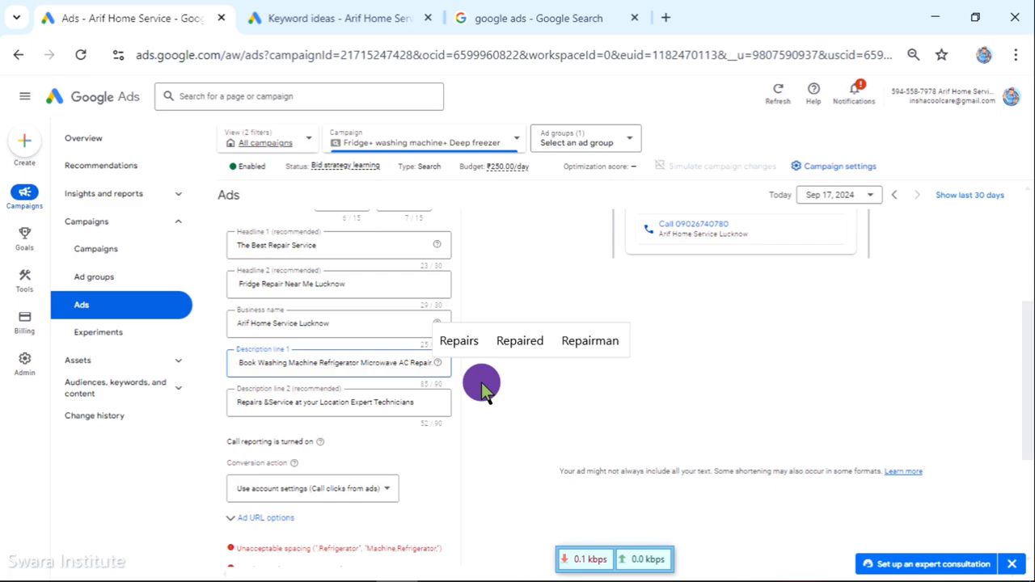
key("BackSpace")
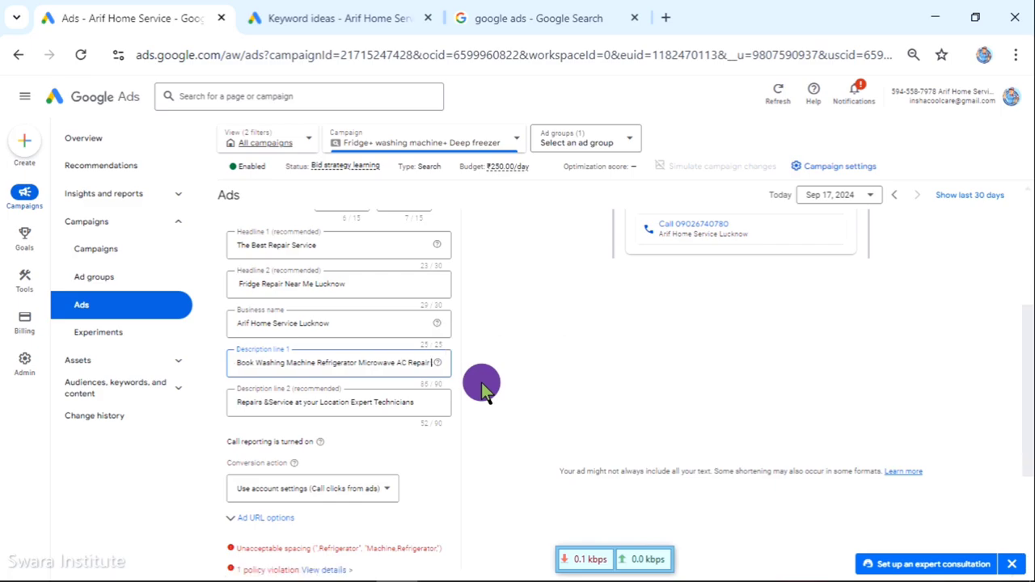
type("Service")
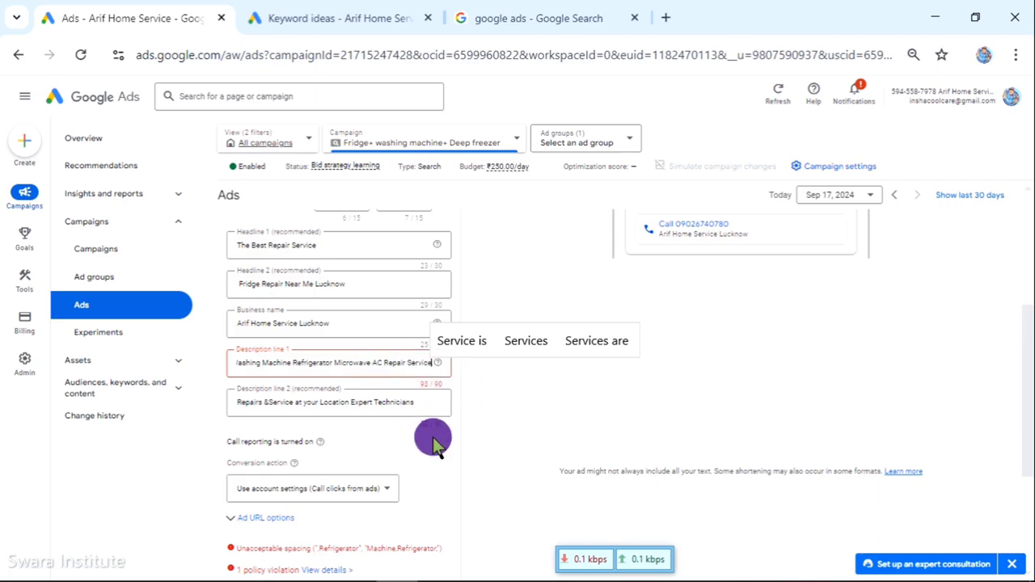
key("BackSpace")
key("BackSpace")
key("BackSpace")
key("BackSpace")
key("BackSpace")
key("BackSpace")
key("BackSpace")
key("BackSpace")
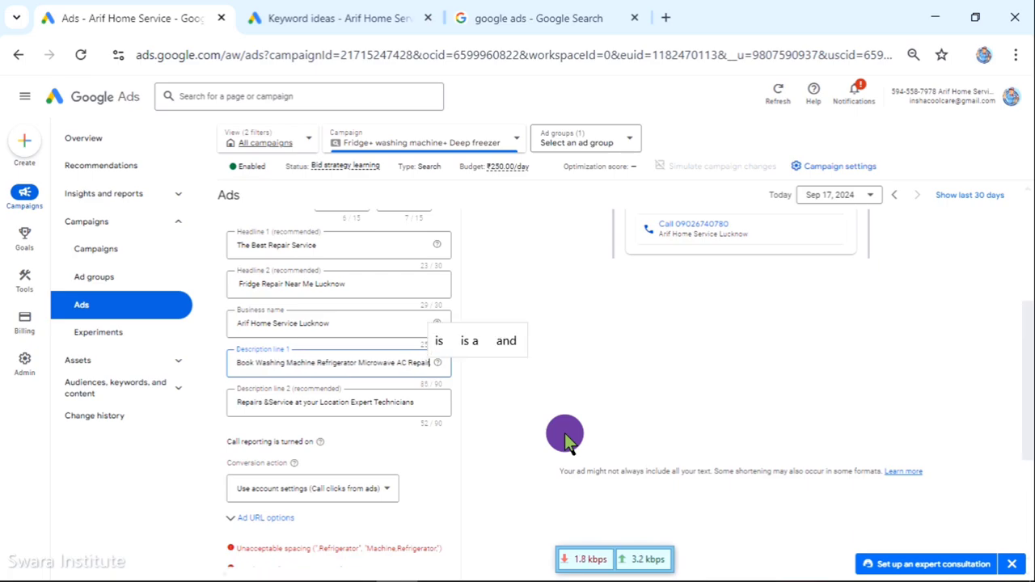
Add a period after "Technicians" at the end of description line 2 and save the new call ad.
left_click(426, 410)
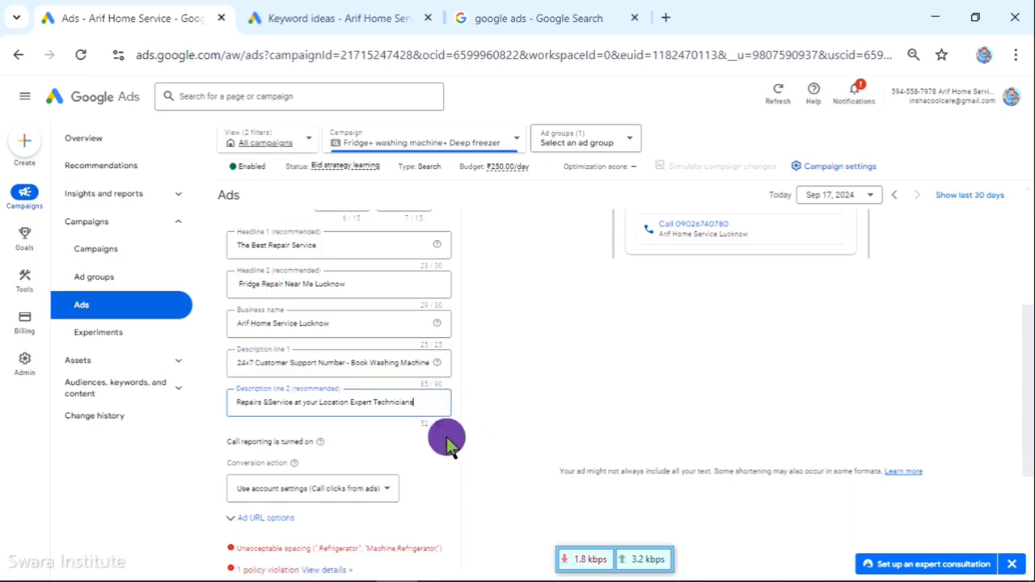
type(".")
left_click(486, 409)
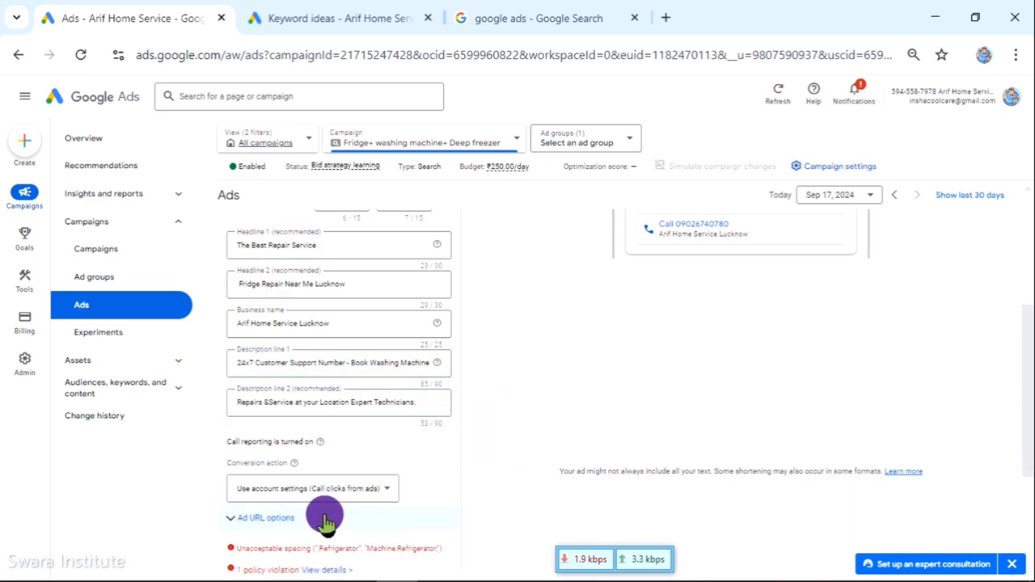
scroll(503, 426, "down", 2)
scroll(503, 426, "down", 1)
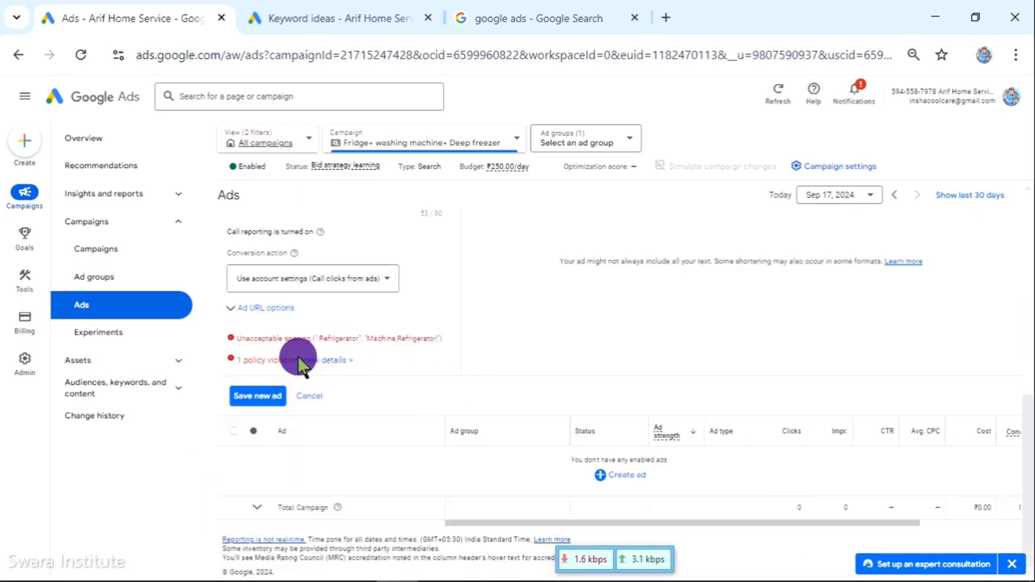
left_click(255, 400)
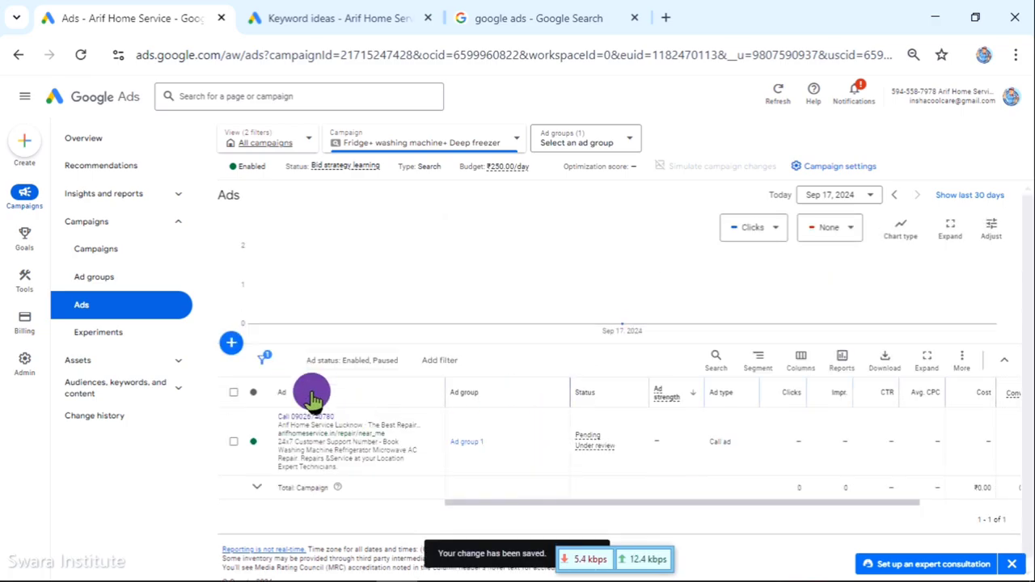
Read the review status details of the saved call ad.
mouse_move(587, 445)
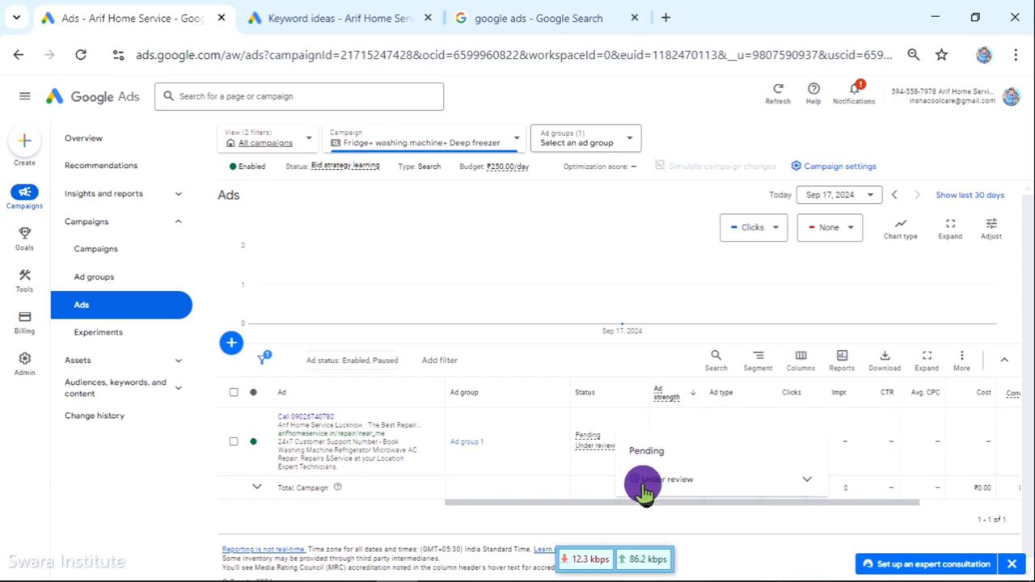
left_click(778, 480)
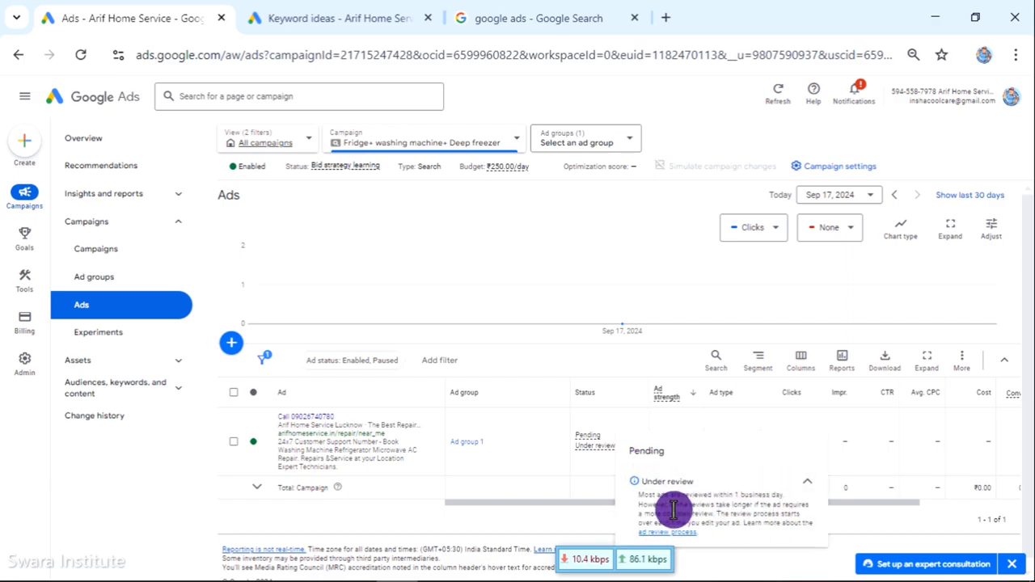
left_click_drag(638, 494, 792, 526)
left_click(790, 526)
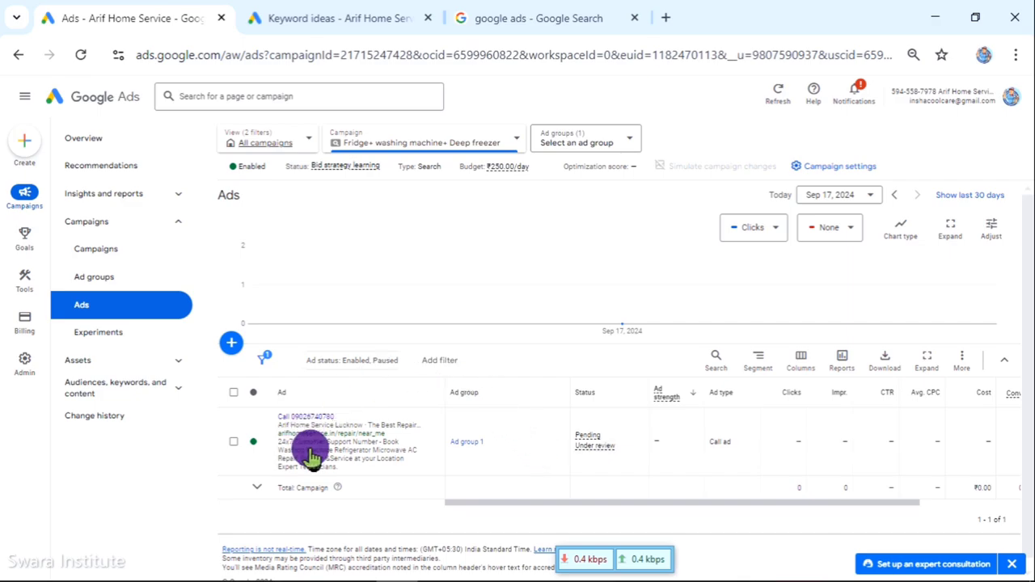
Open the campaign's search keywords and look through the keyword list and its statuses.
left_click(173, 389)
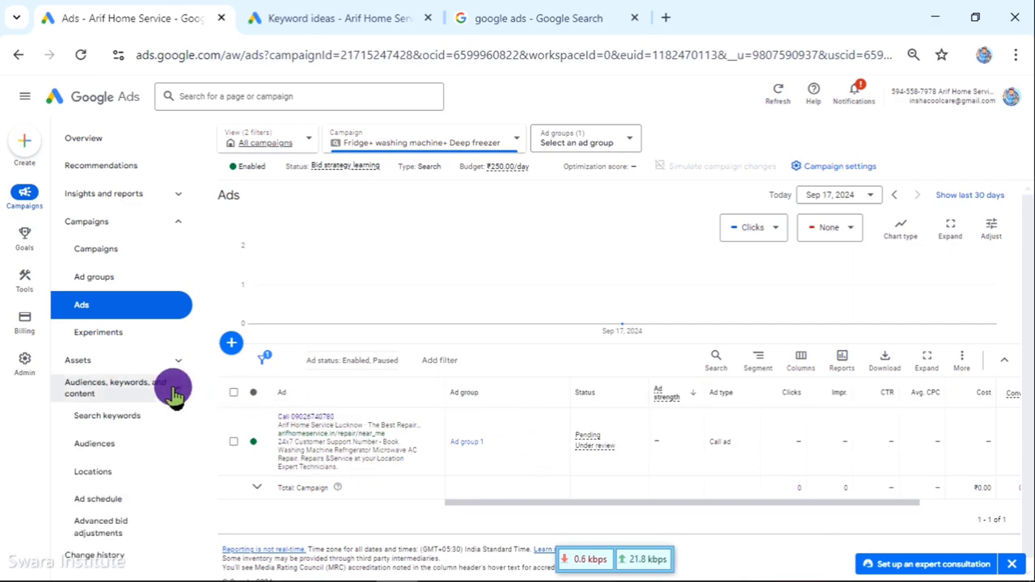
left_click(105, 418)
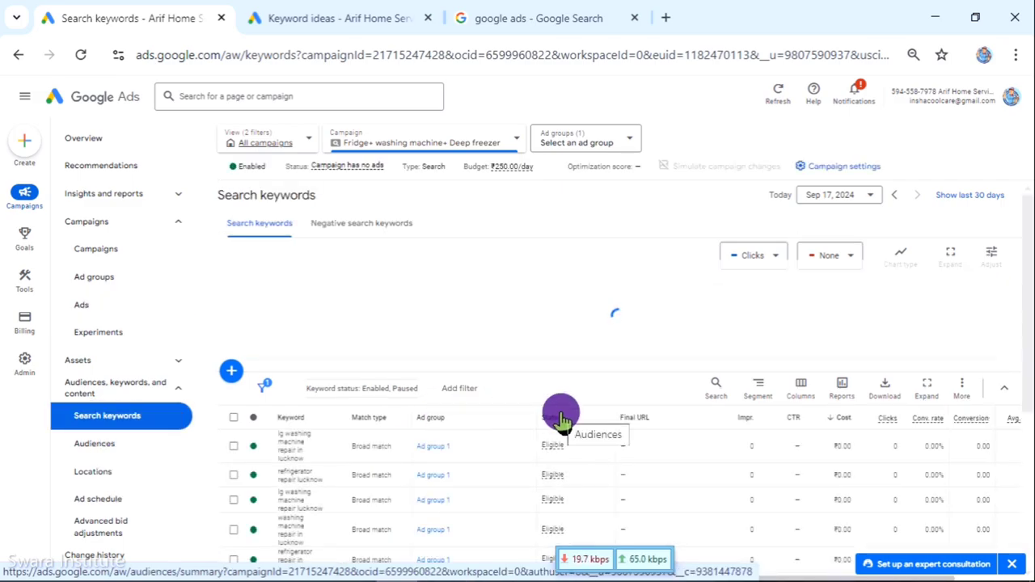
scroll(288, 412, "down", 1)
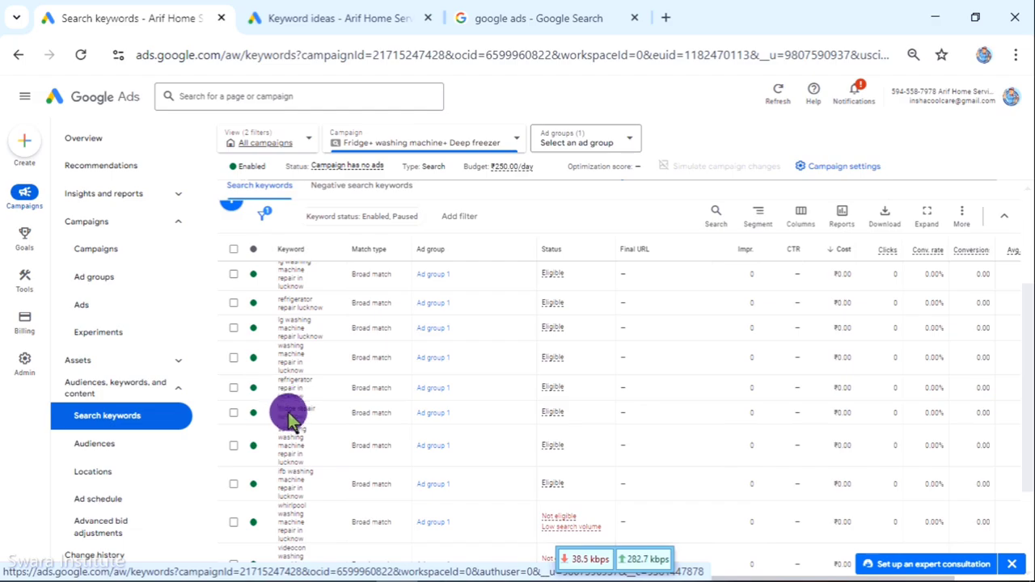
scroll(290, 414, "down", 3)
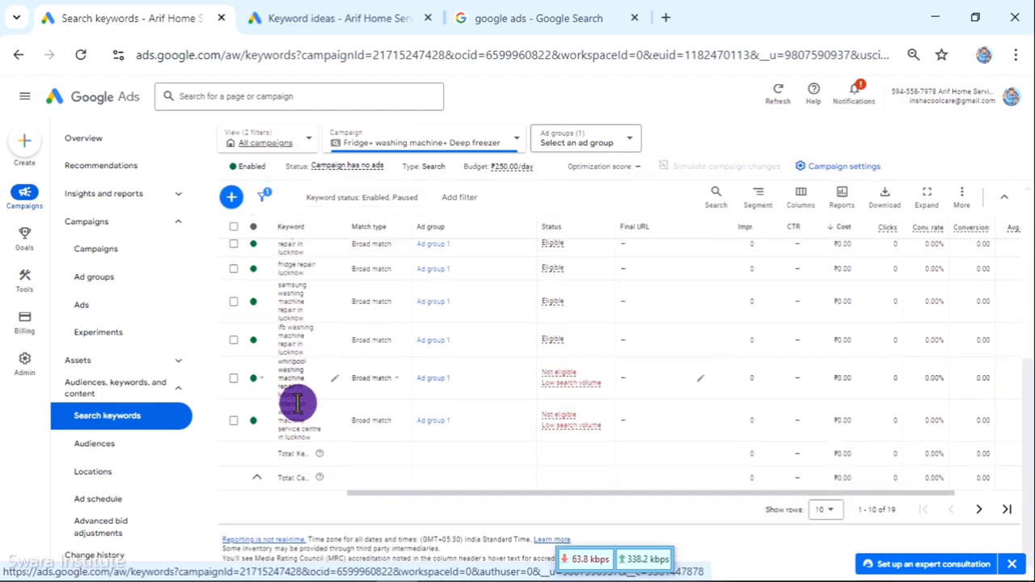
scroll(297, 403, "up", 3)
scroll(307, 396, "down", 3)
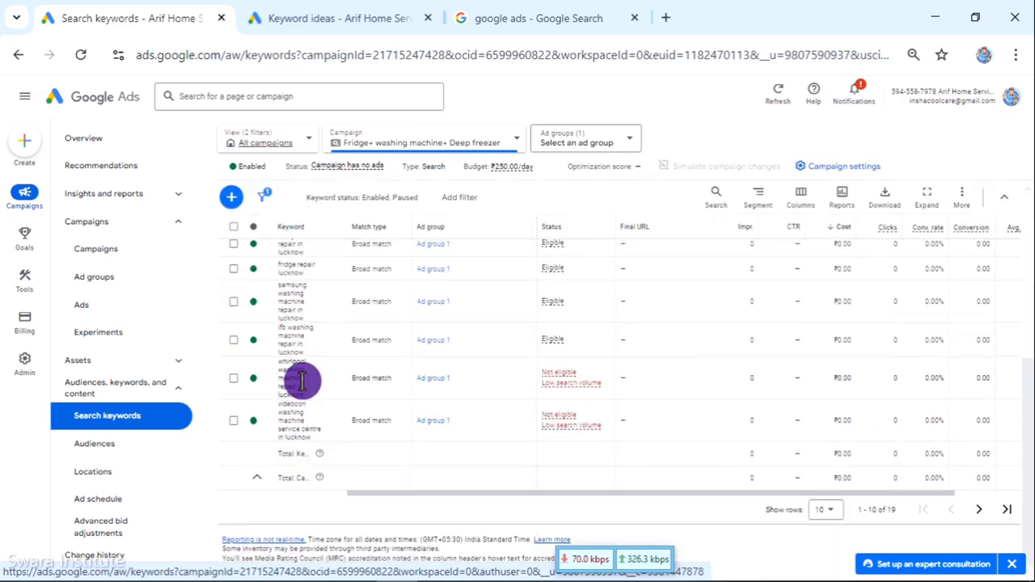
scroll(300, 384, "up", 2)
scroll(372, 332, "down", 2)
Review the seed keywords in the open Keyword Planner plan and copy all selected keyword ideas.
key("ctrl+Tab")
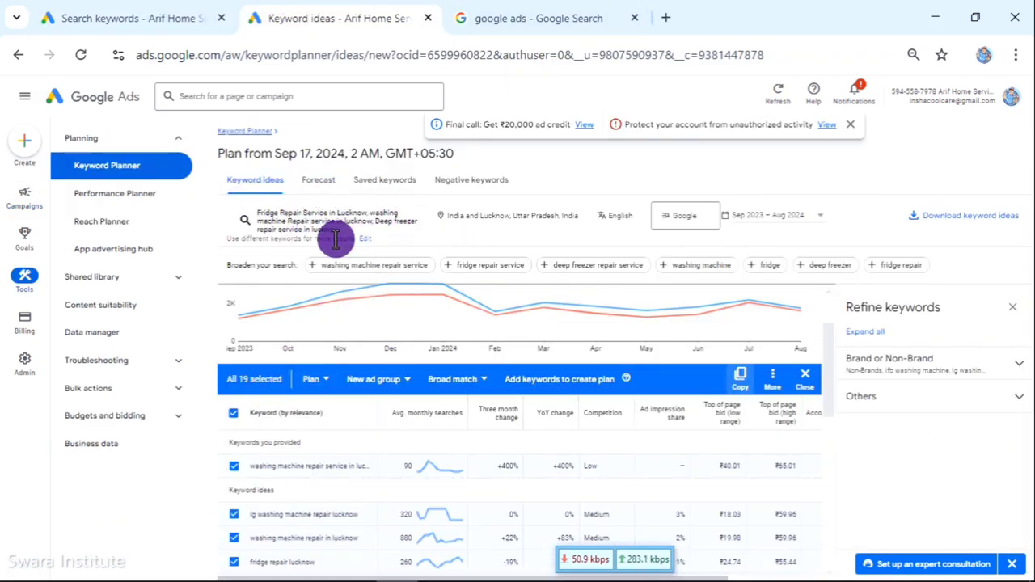
left_click_drag(258, 216, 254, 261)
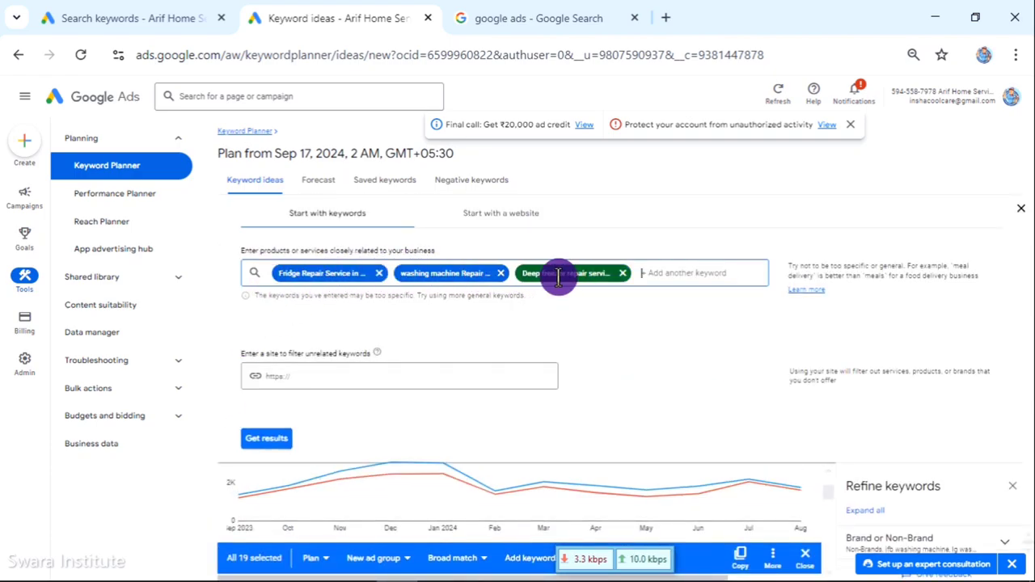
left_click(46, 12)
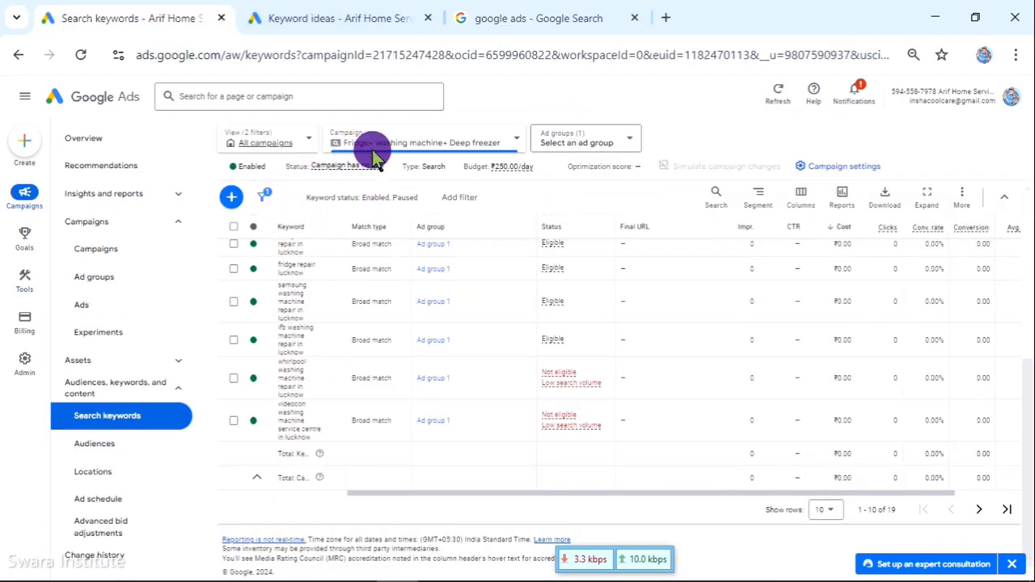
left_click(324, 16)
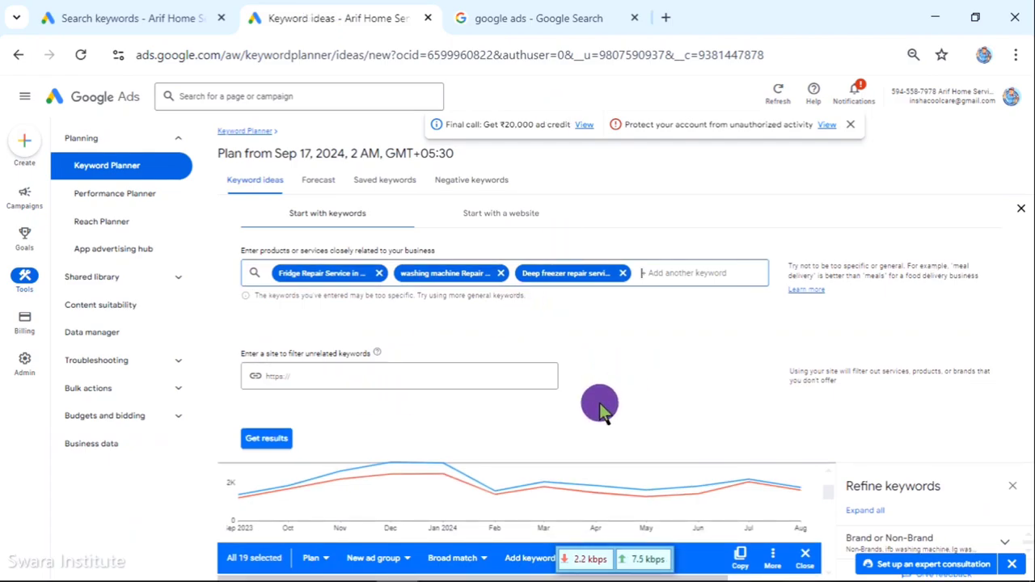
scroll(277, 477, "down", 3)
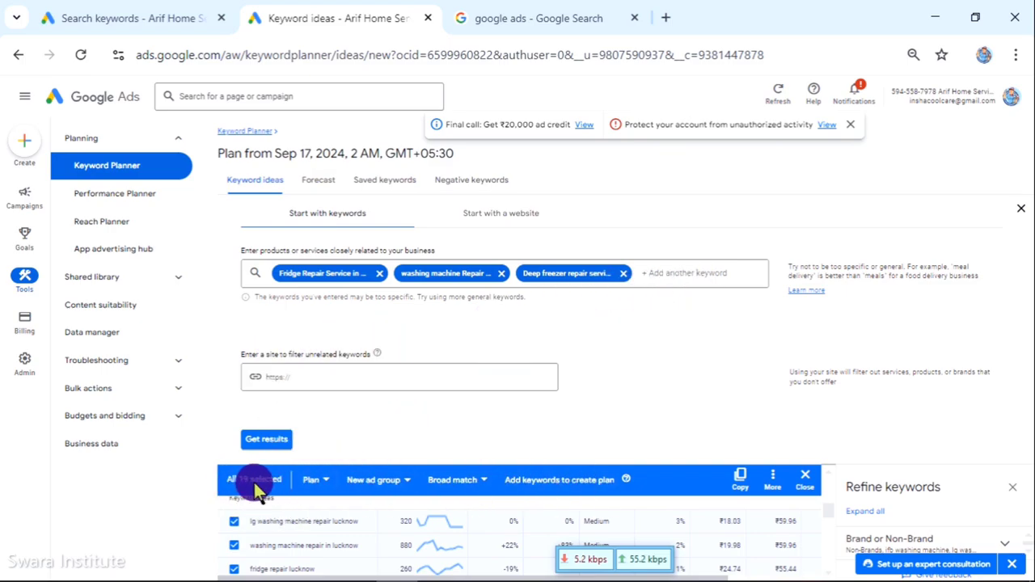
left_click(739, 479)
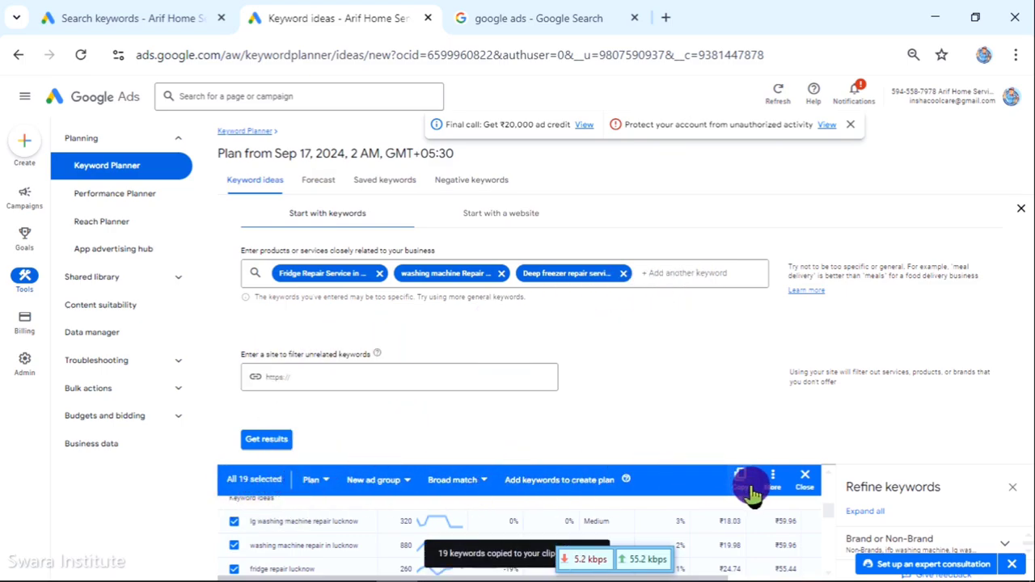
Paste the copied keyword ideas into Ad group 1 as new search keywords, save them, and check the updated keyword list.
left_click(172, 10)
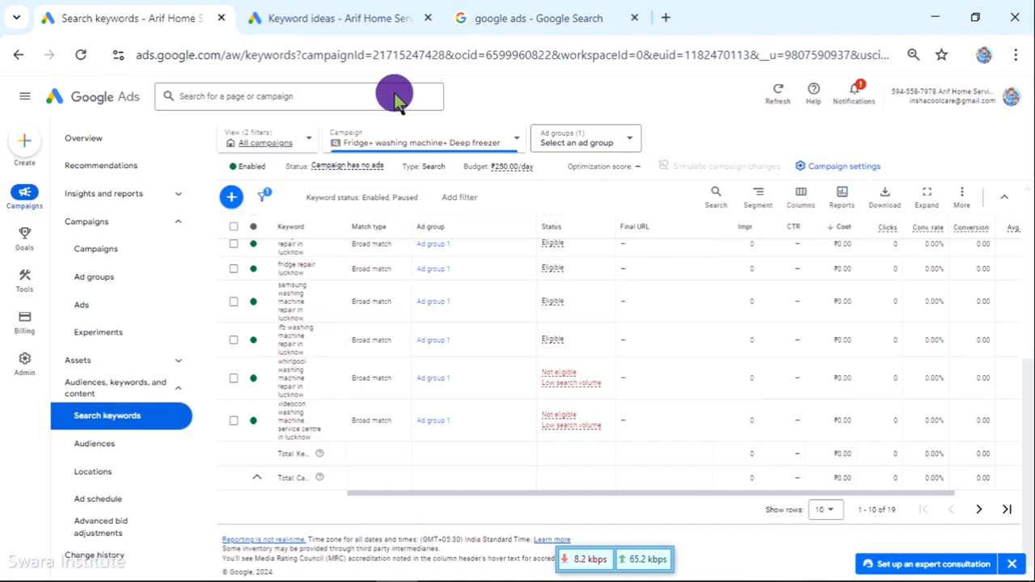
left_click(234, 199)
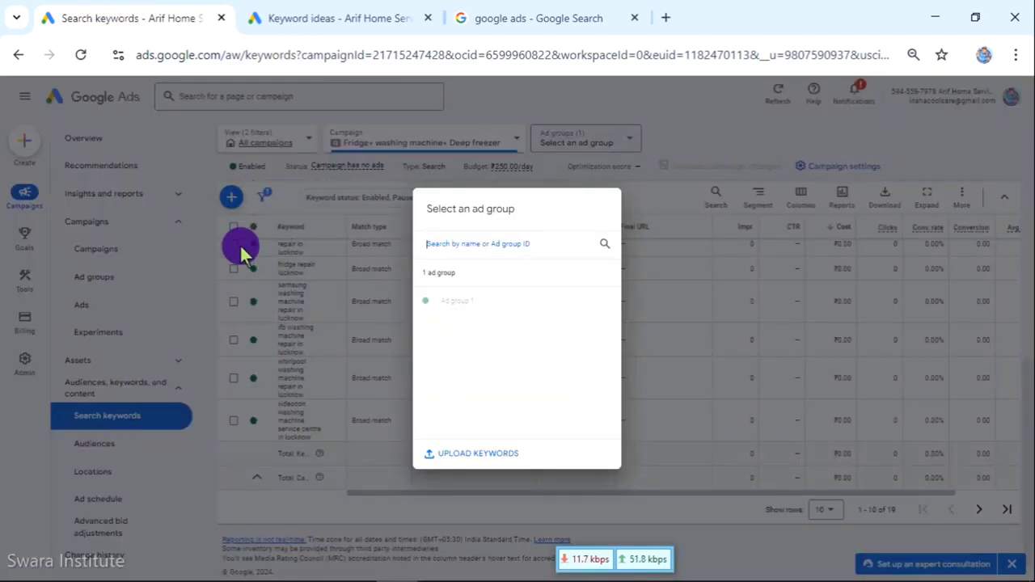
left_click(465, 301)
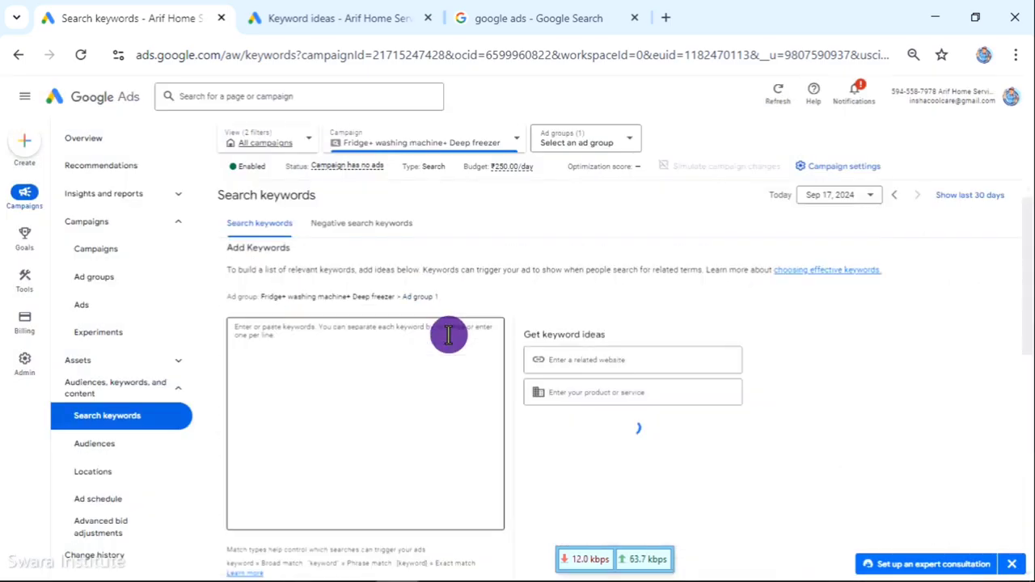
right_click(321, 373)
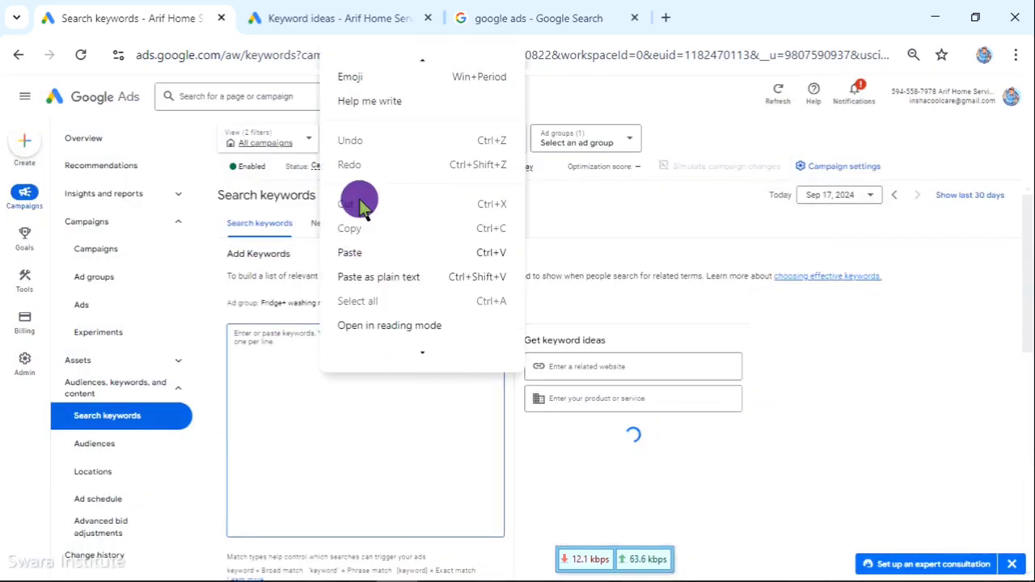
left_click(351, 251)
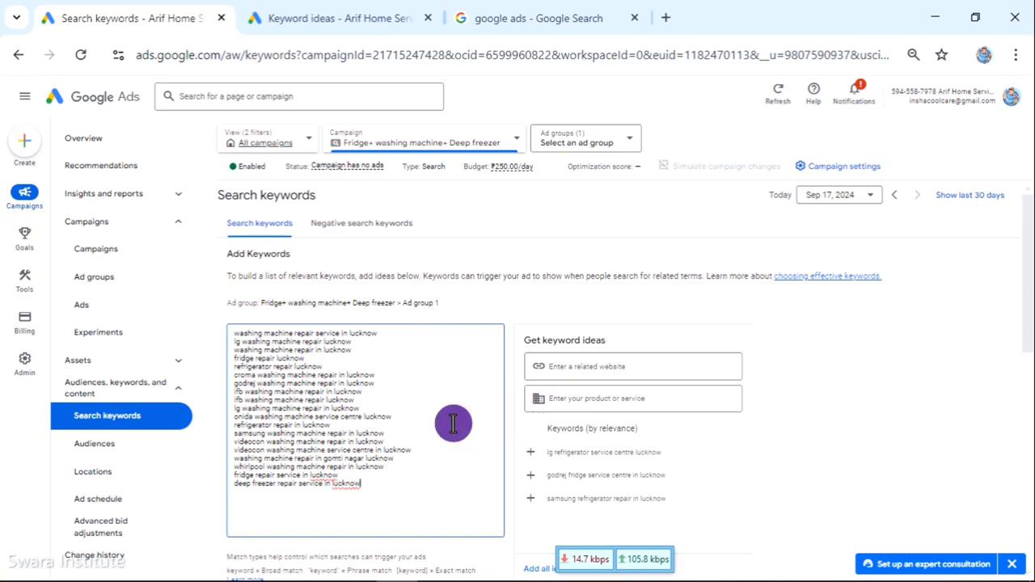
scroll(533, 348, "down", 3)
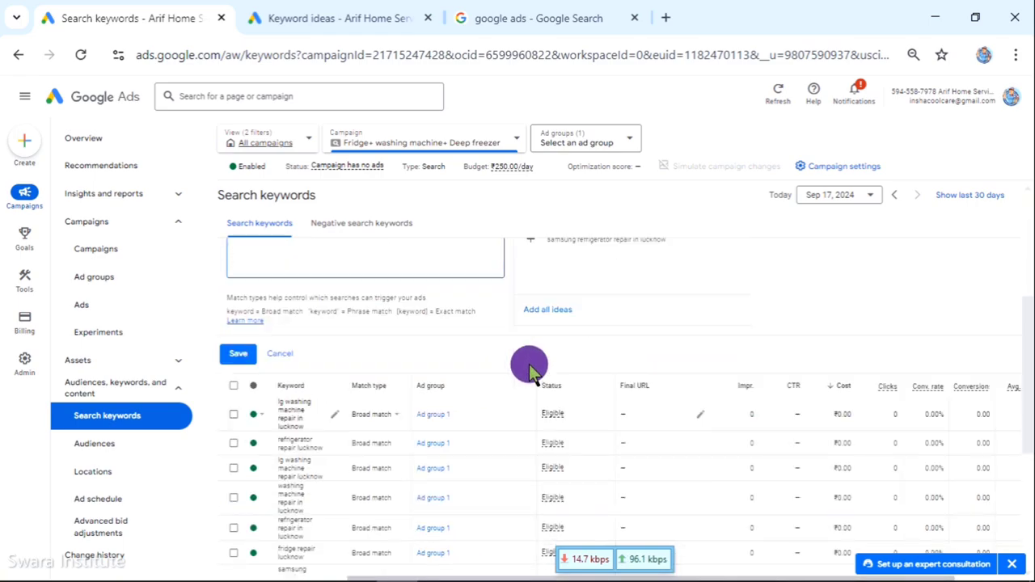
left_click(238, 353)
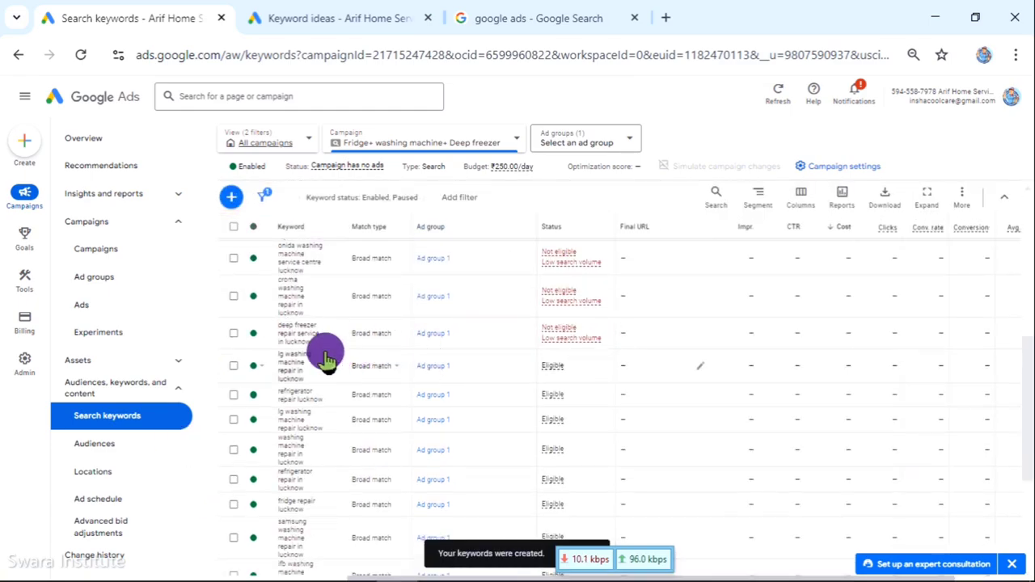
scroll(305, 301, "down", 3)
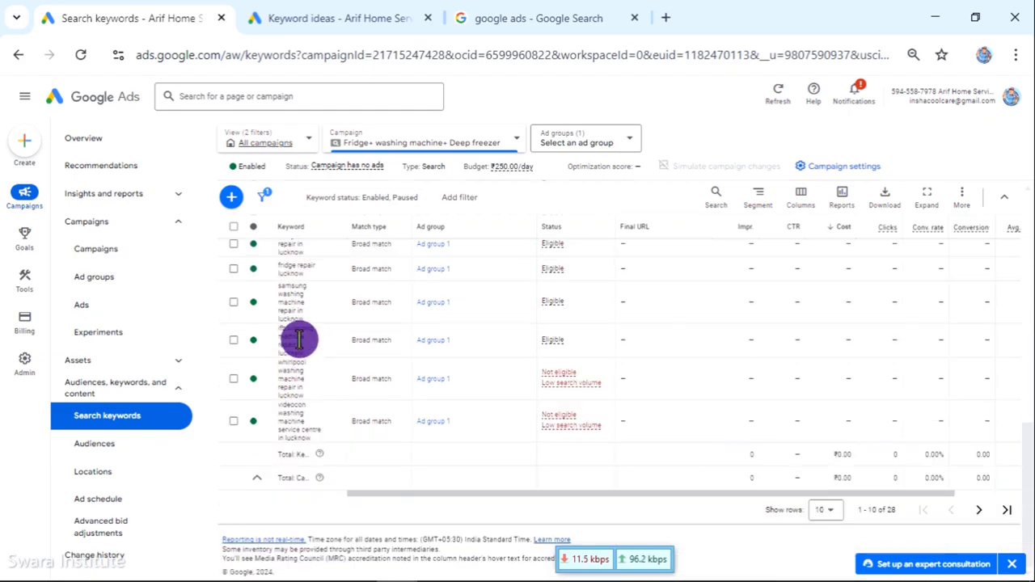
scroll(303, 412, "up", 5)
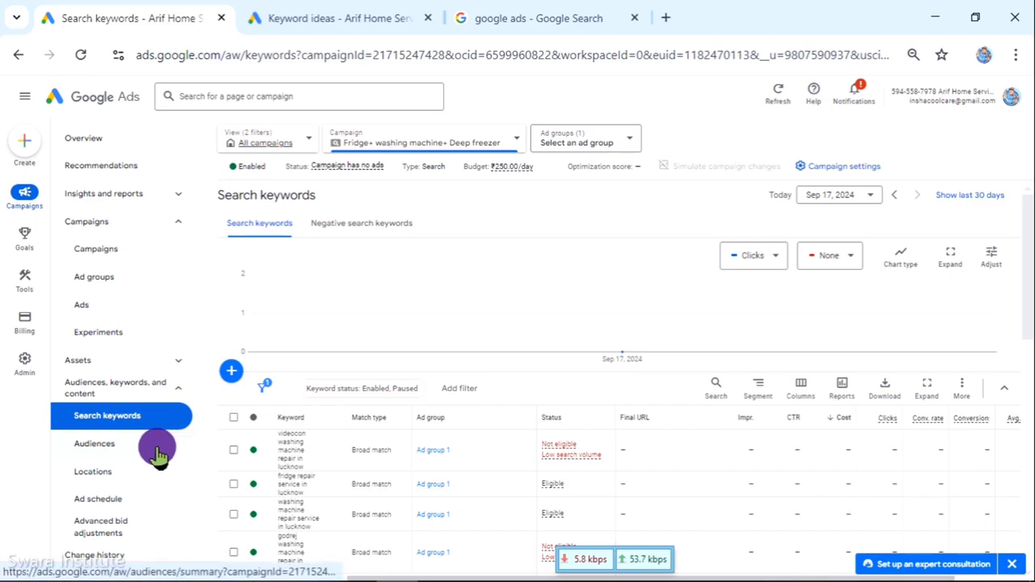
Add a 10 km radius around Rajaji Puram, Lucknow, Uttar Pradesh to the campaign's targeted locations.
left_click(112, 475)
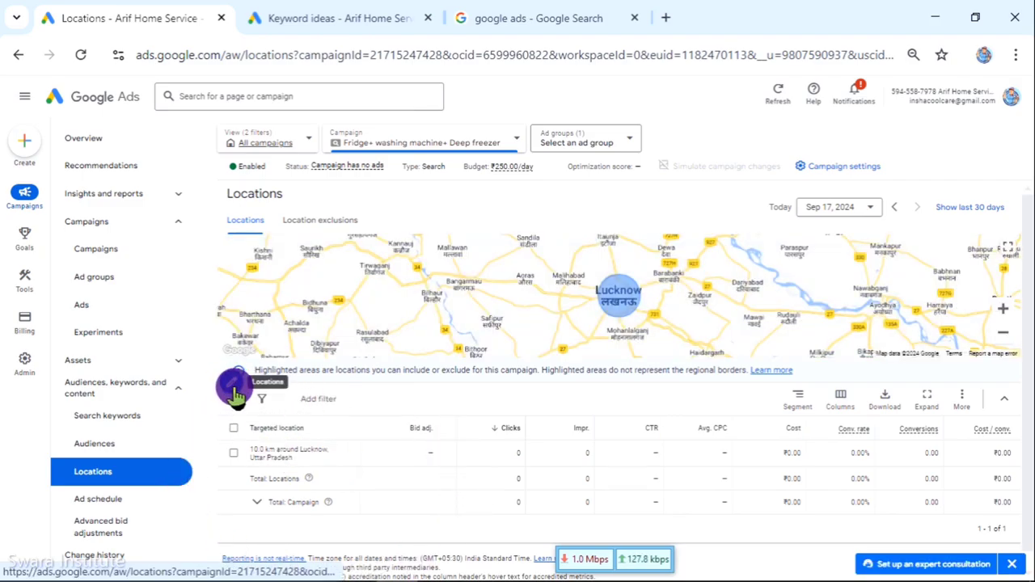
left_click(236, 393)
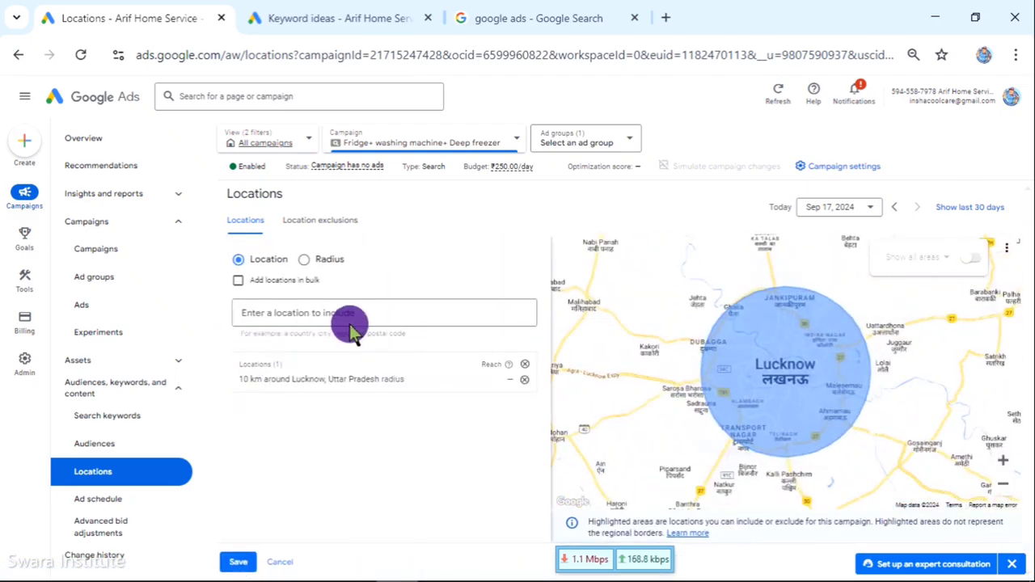
left_click(315, 259)
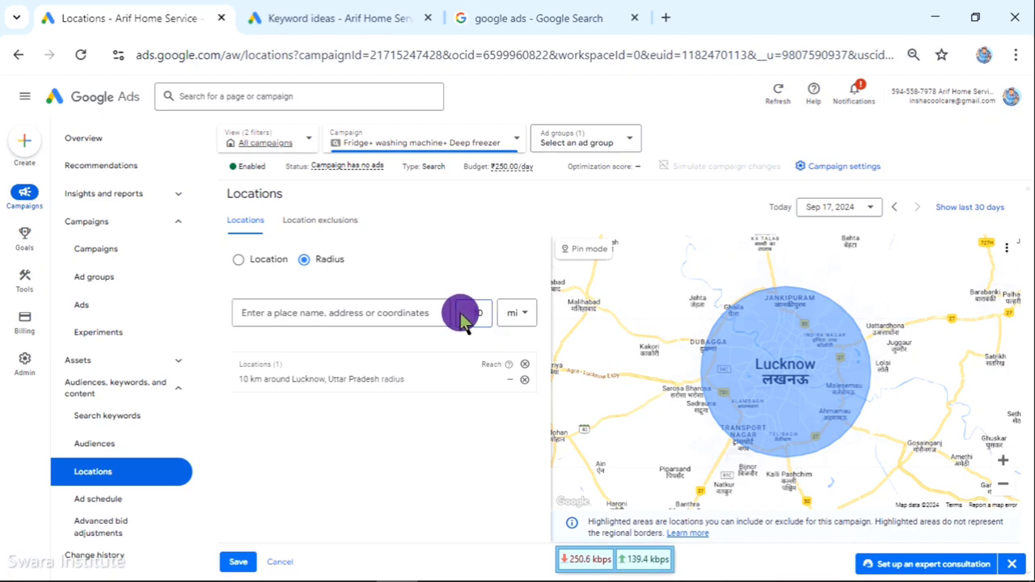
left_click(518, 316)
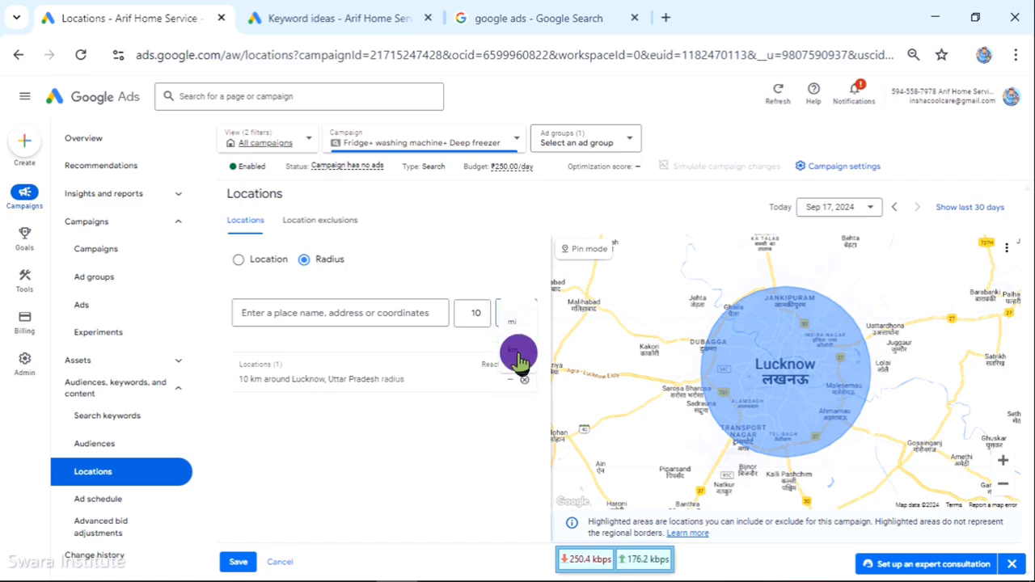
left_click(520, 358)
left_click(342, 312)
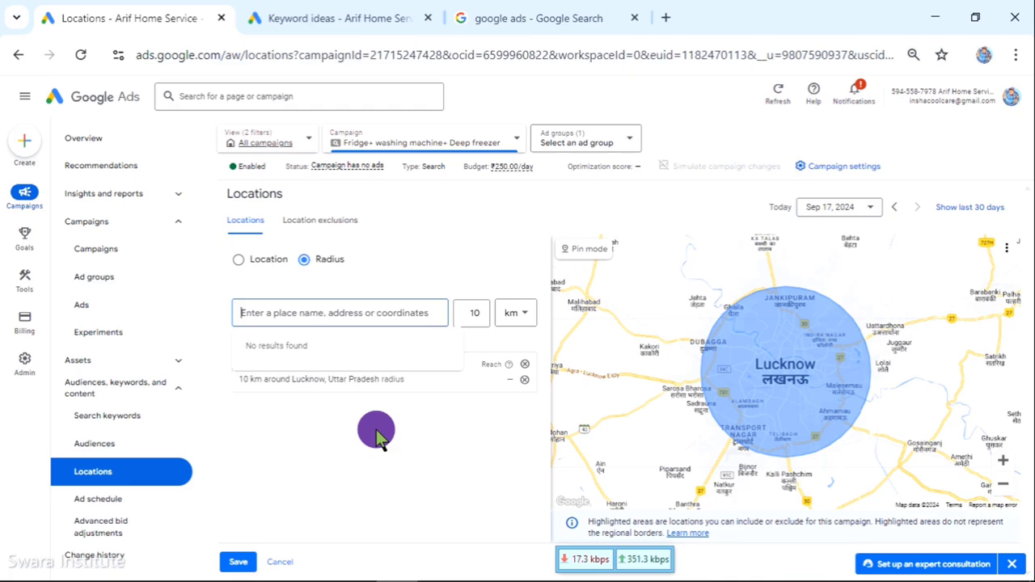
type("raja")
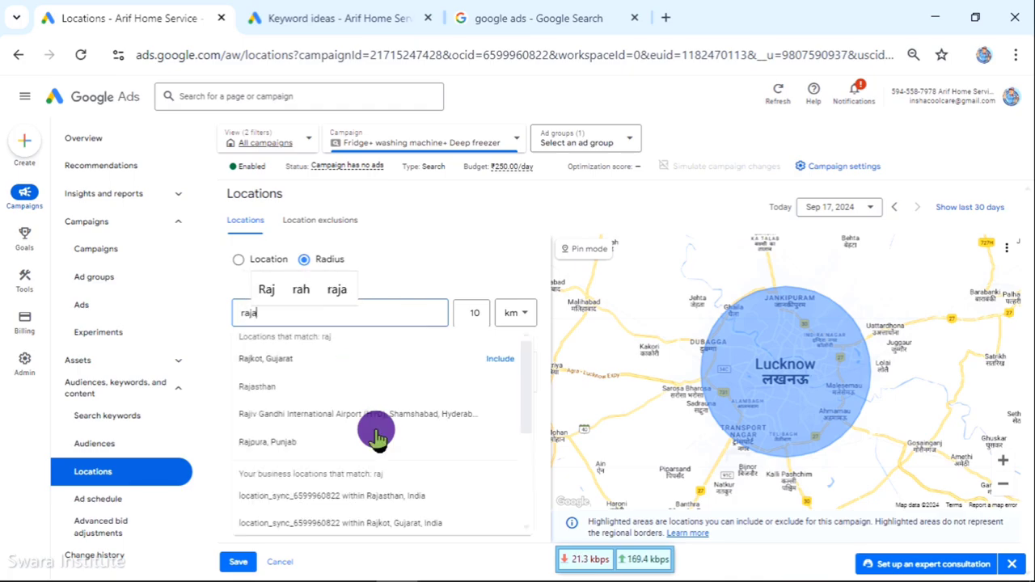
type("ji")
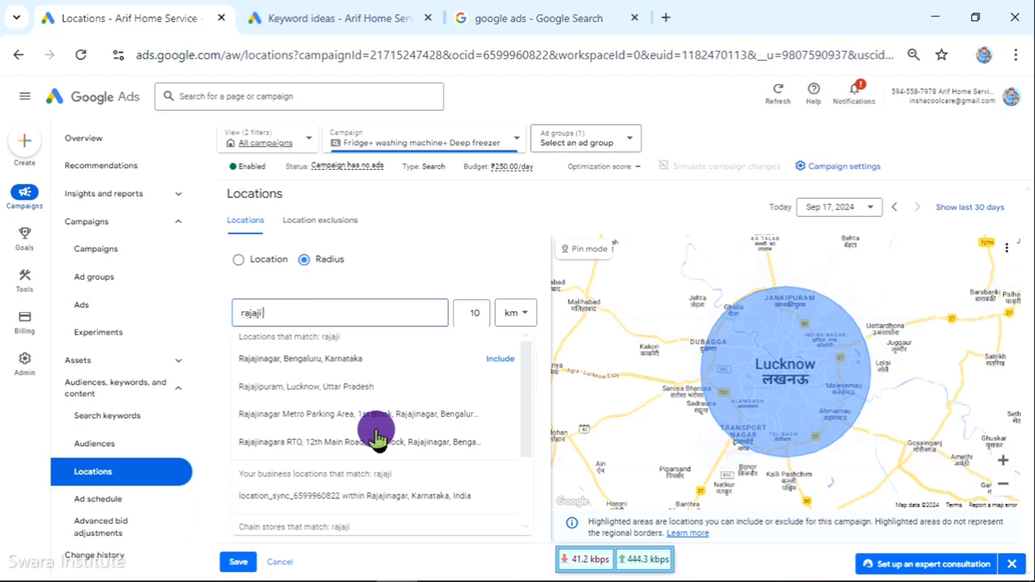
type(" puram")
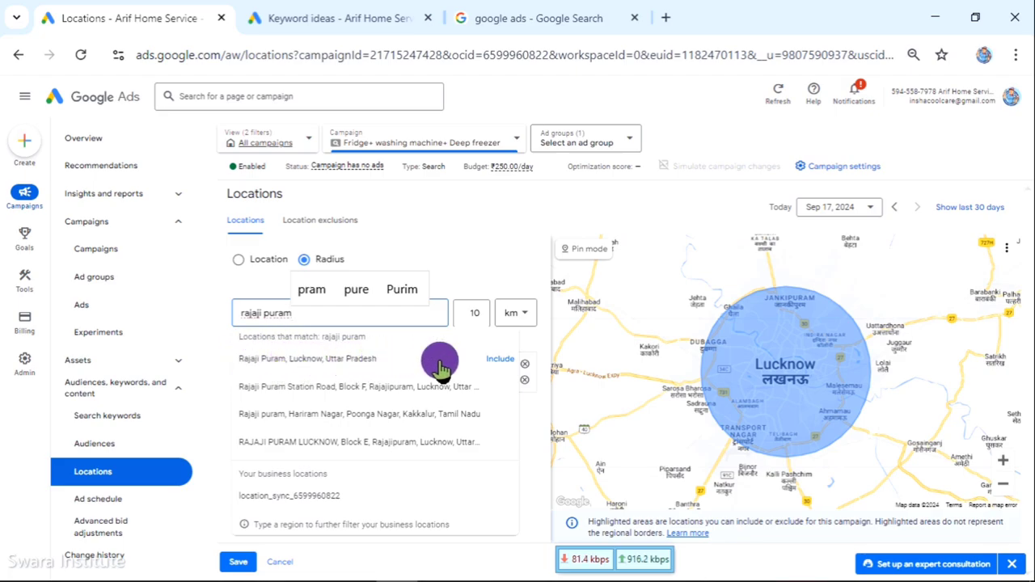
left_click(497, 359)
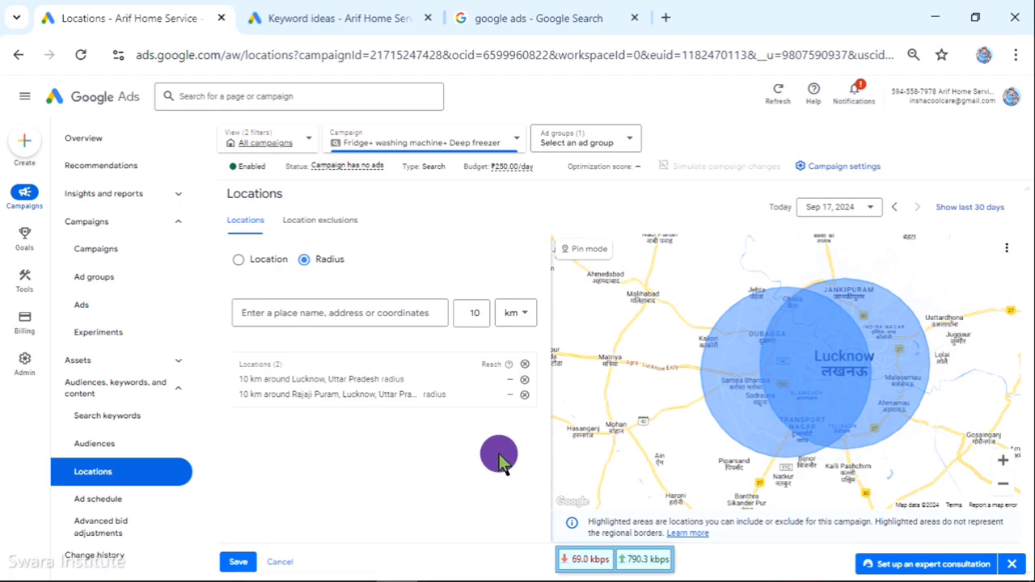
left_click(298, 314)
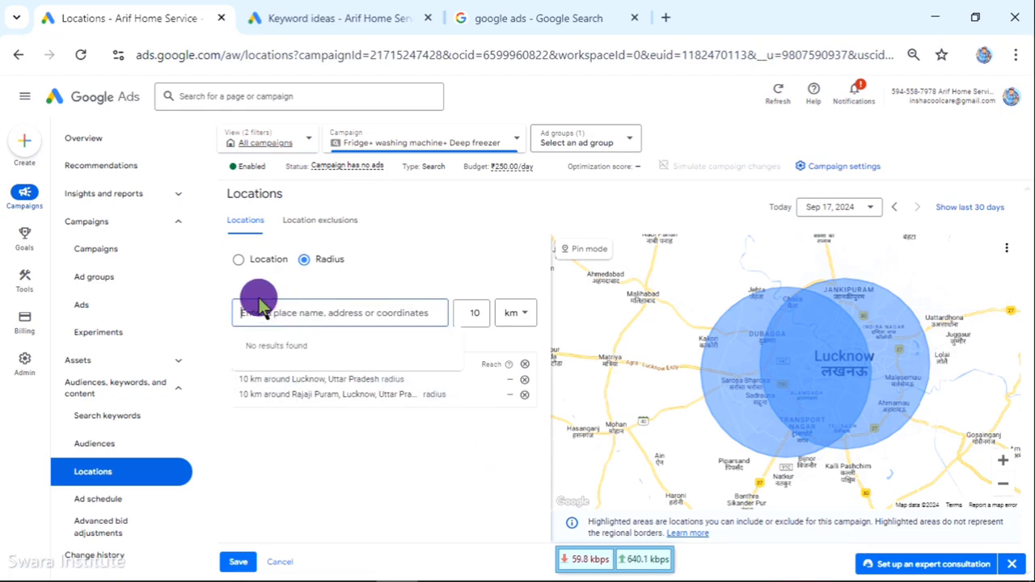
left_click(317, 475)
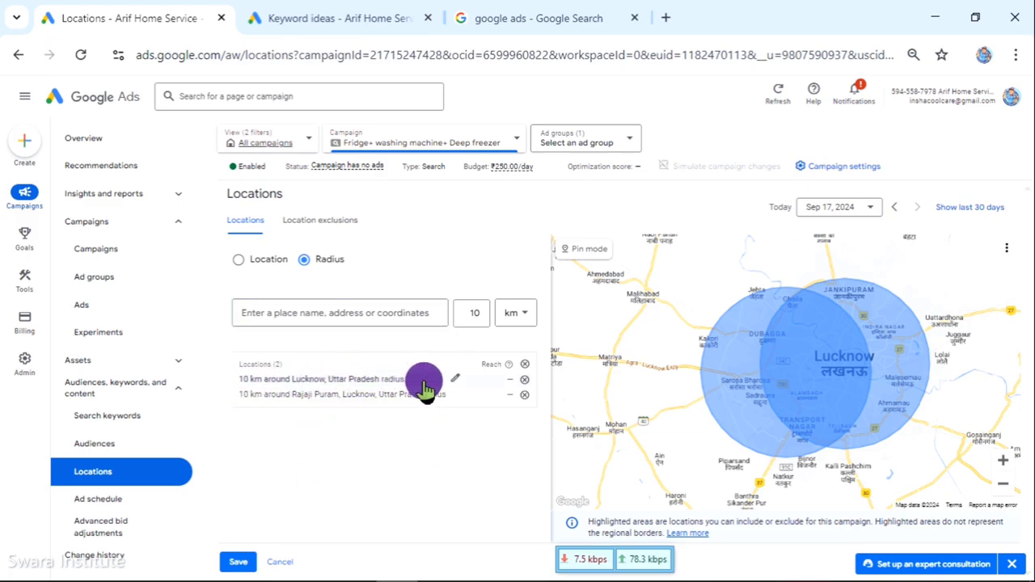
Set the target radius around Lucknow to 12 km, save the campaign locations, and review both targeted areas.
left_click(456, 384)
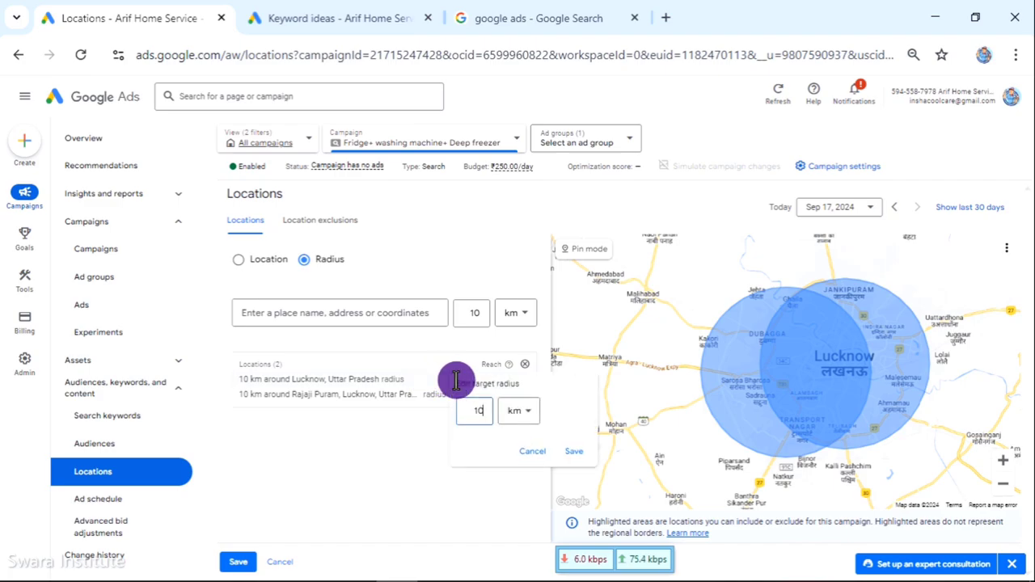
left_click(484, 412)
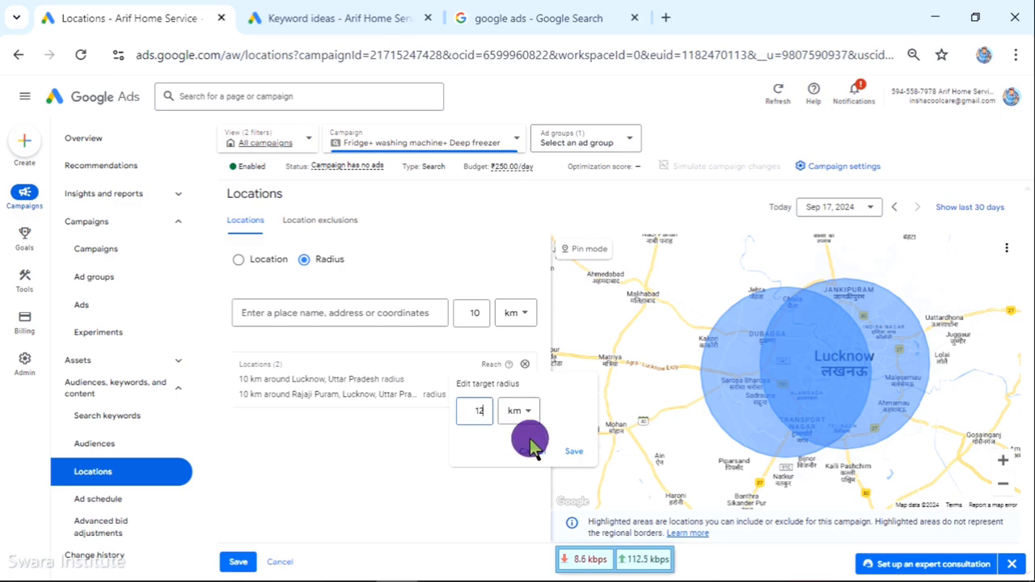
left_click(574, 451)
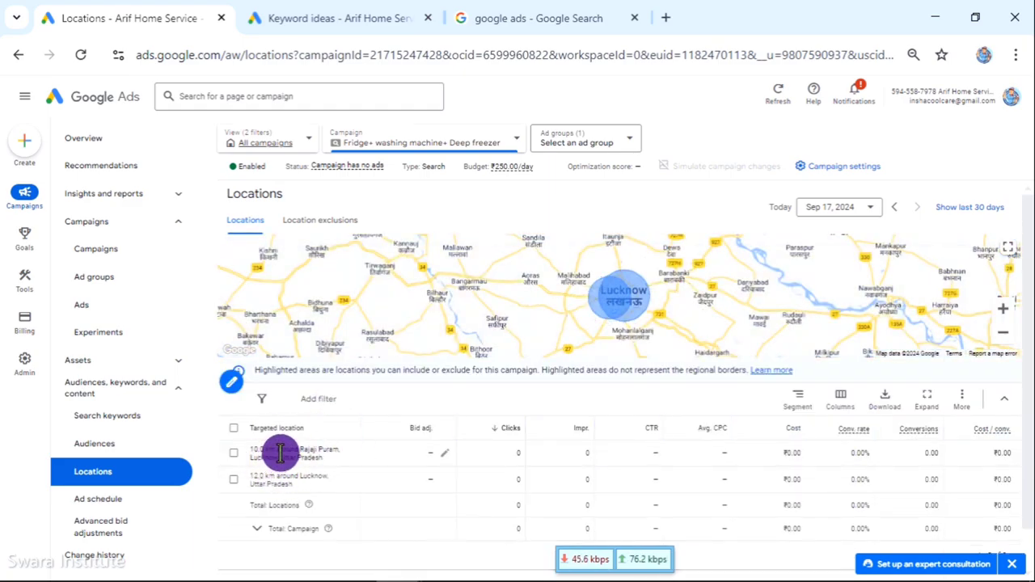
left_click_drag(275, 451, 341, 450)
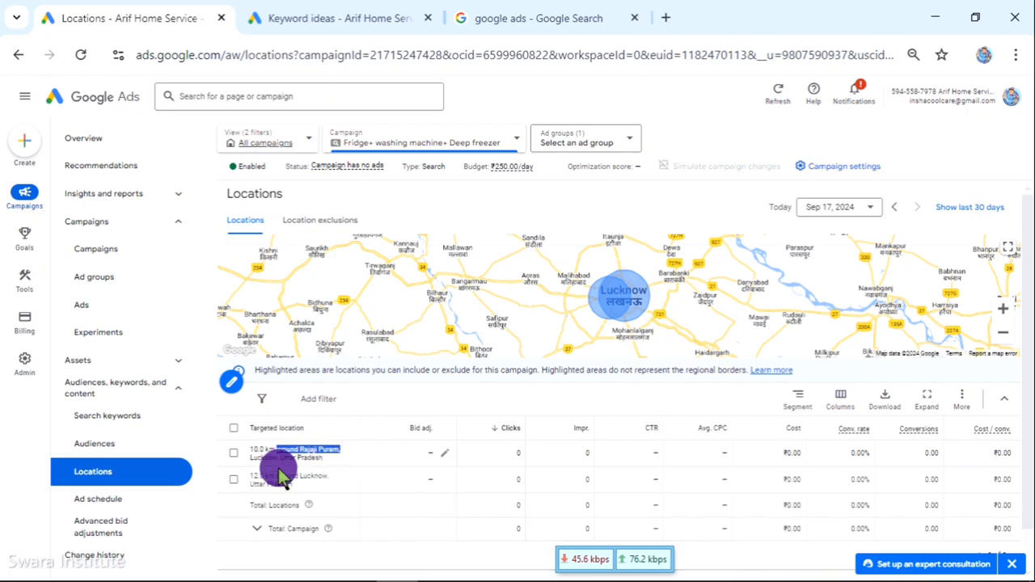
left_click_drag(274, 478, 325, 480)
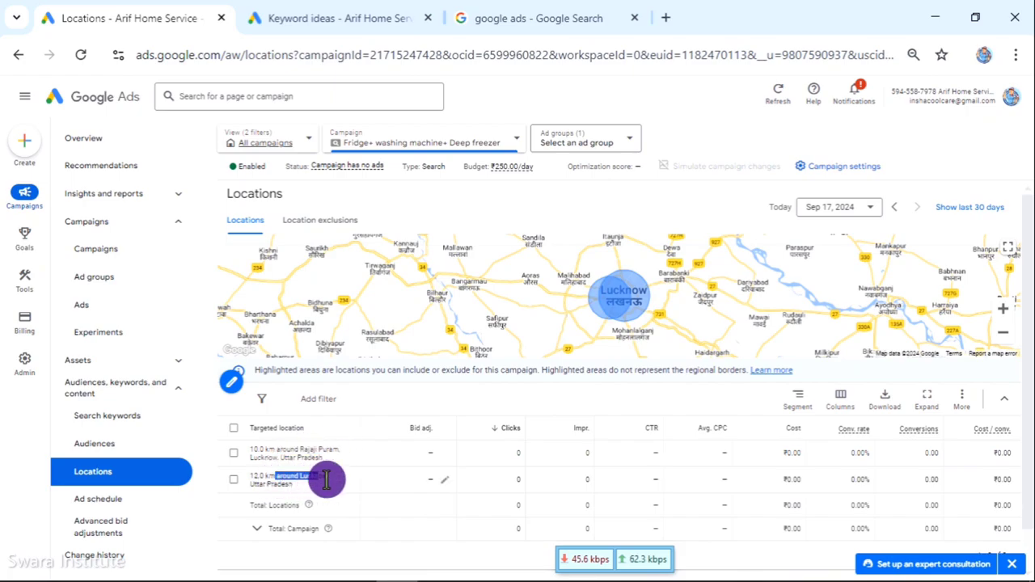
Review the campaign's advanced bid adjustments, the call ad's status, and its ad groups.
left_click(186, 533)
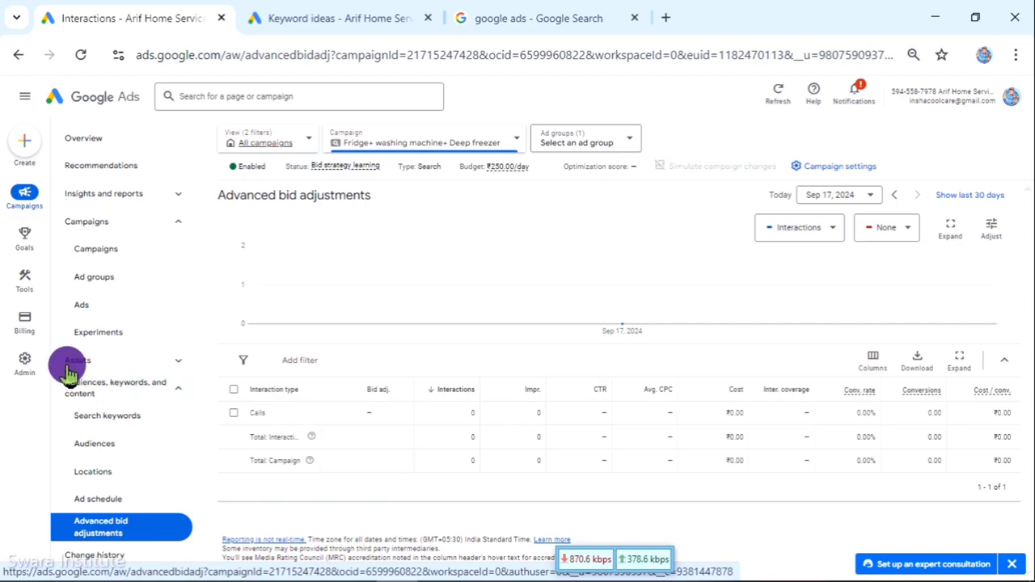
left_click(103, 307)
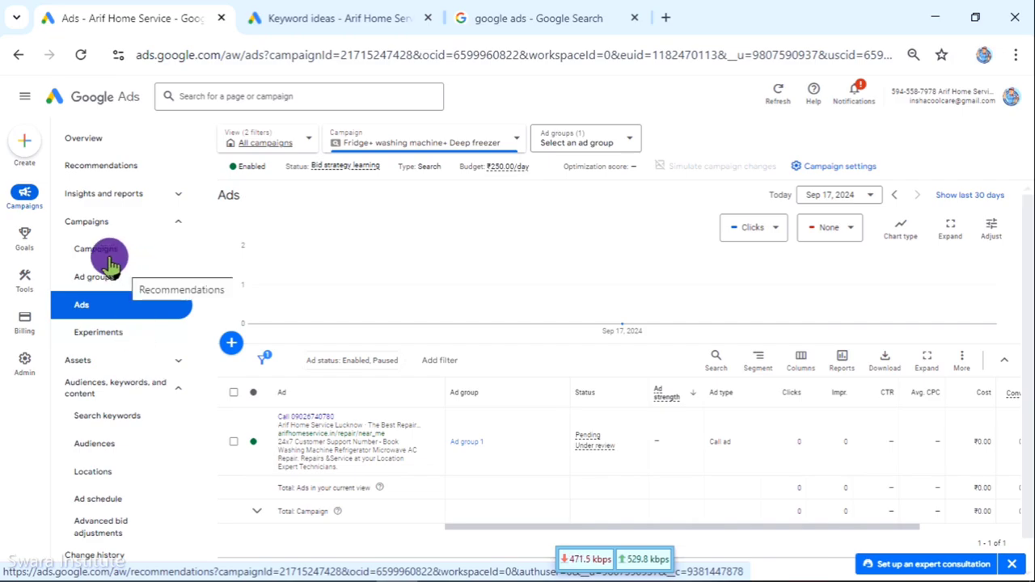
left_click(93, 281)
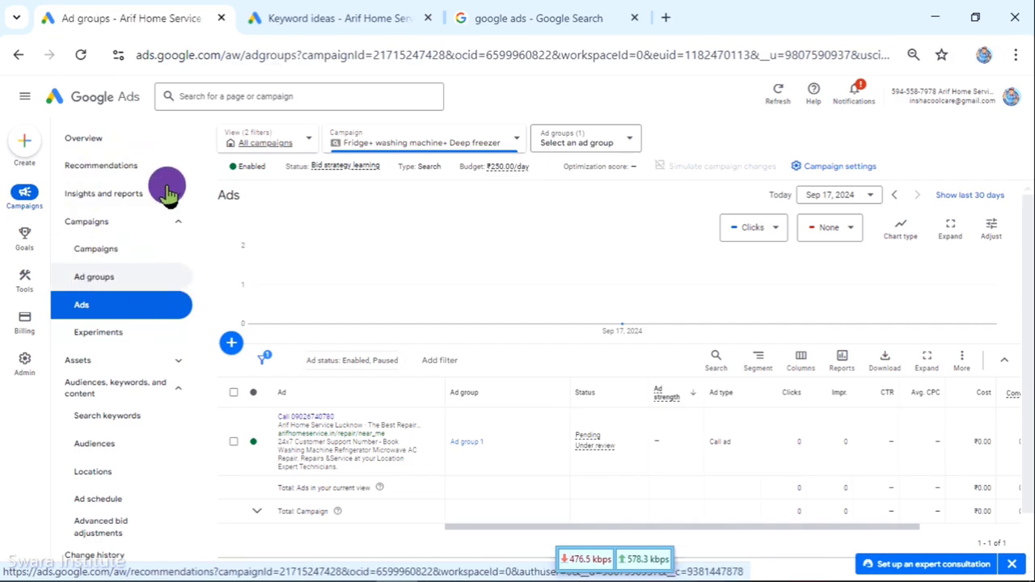
scroll(312, 468, "down", 1)
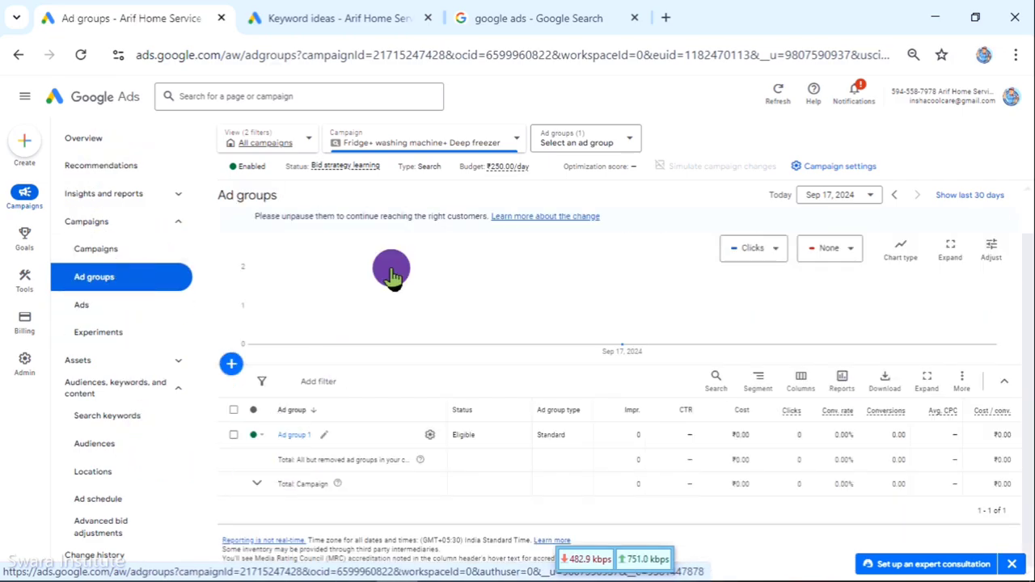
left_click(361, 149)
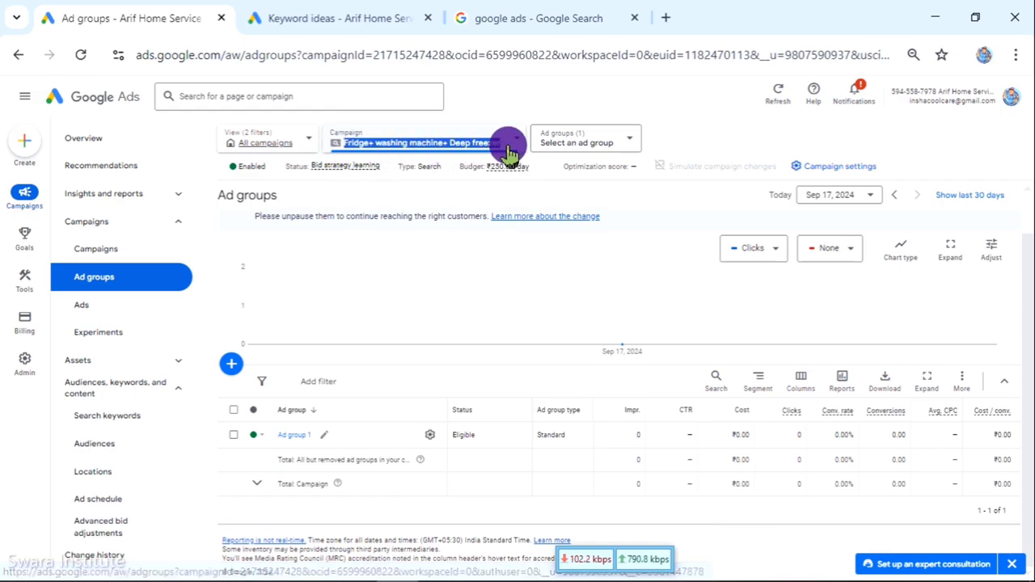
left_click(513, 105)
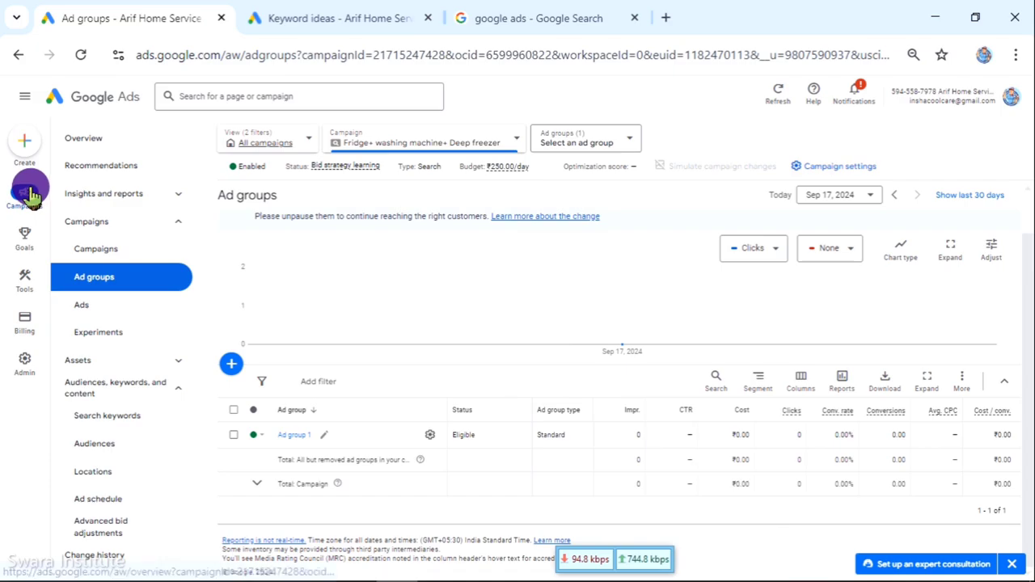
Open the account's conversion goals summary to examine the phone call lead goal.
mouse_move(24, 349)
mouse_move(28, 284)
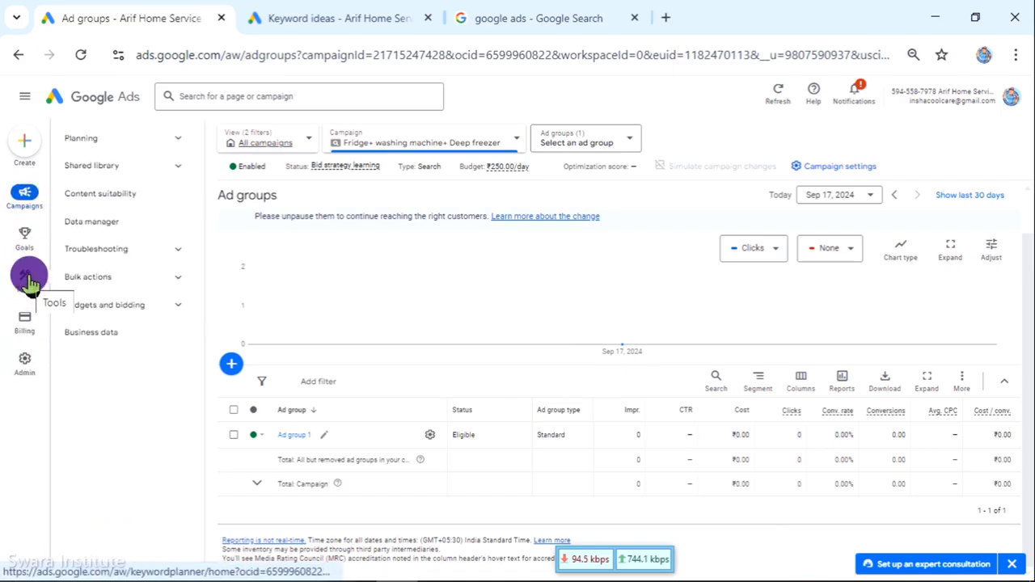
mouse_move(25, 253)
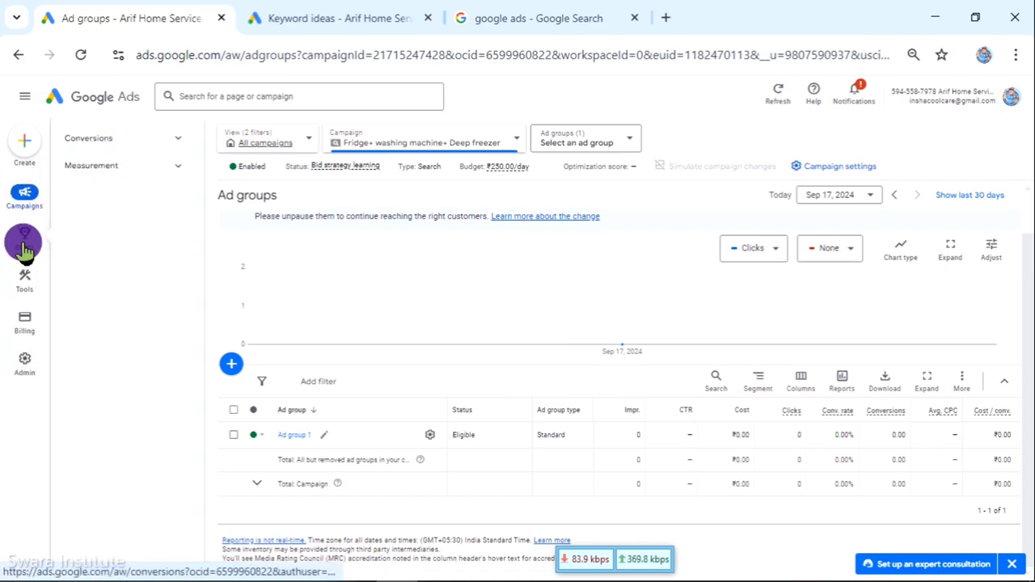
left_click(134, 140)
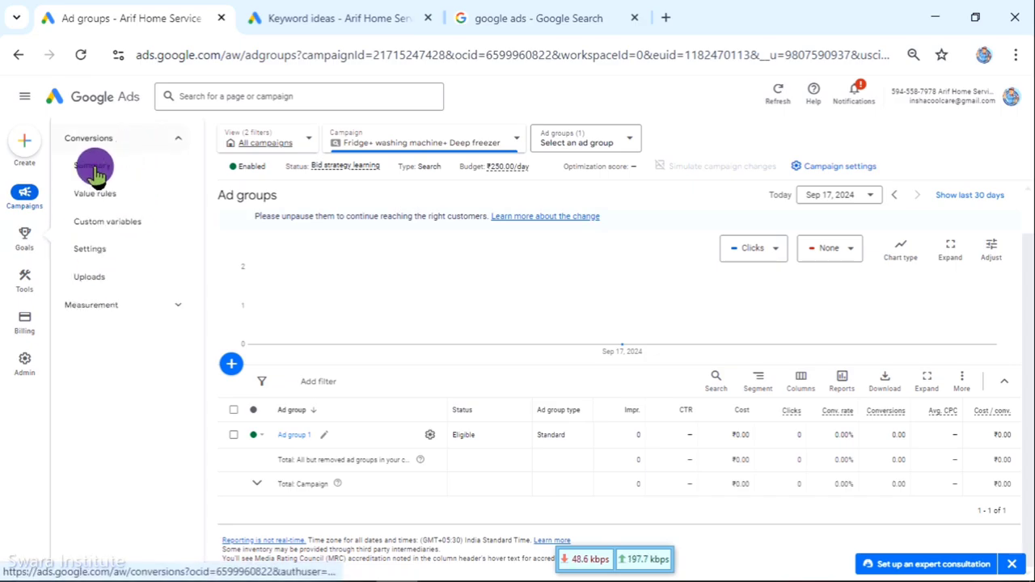
left_click(93, 170)
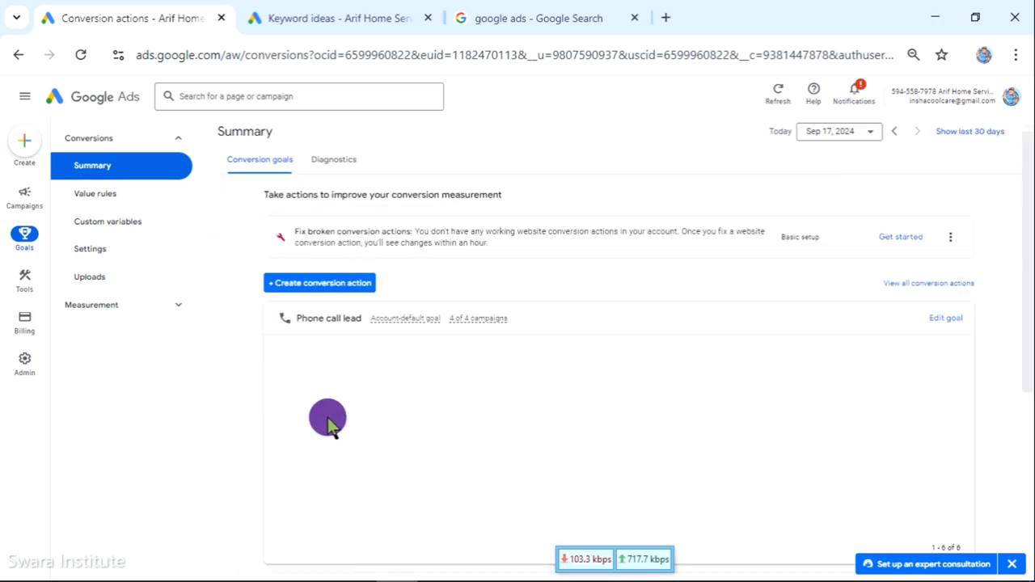
Review the existing phone call lead and contact conversion actions in the conversion goals summary.
scroll(507, 453, "down", 3)
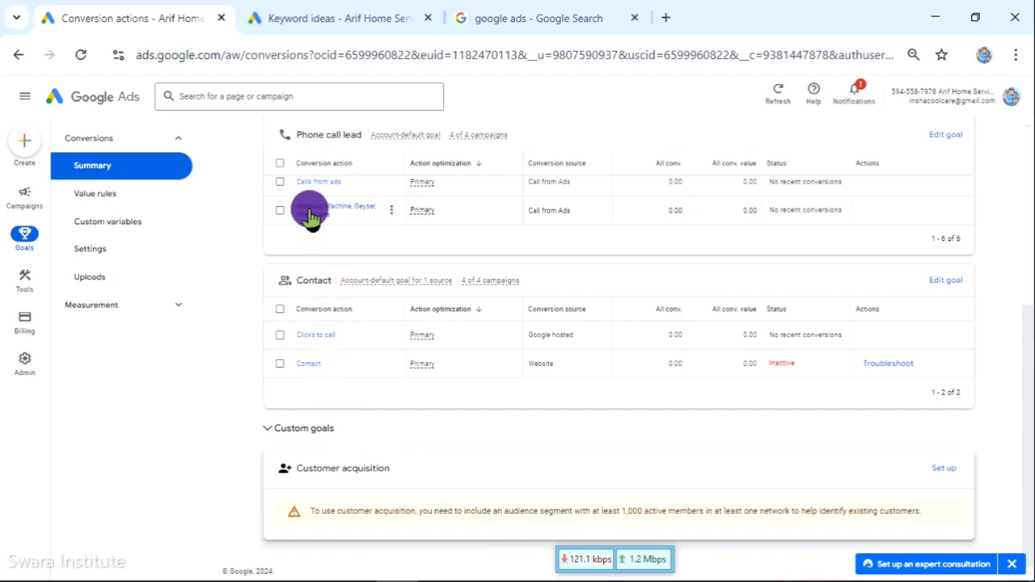
left_click(342, 11)
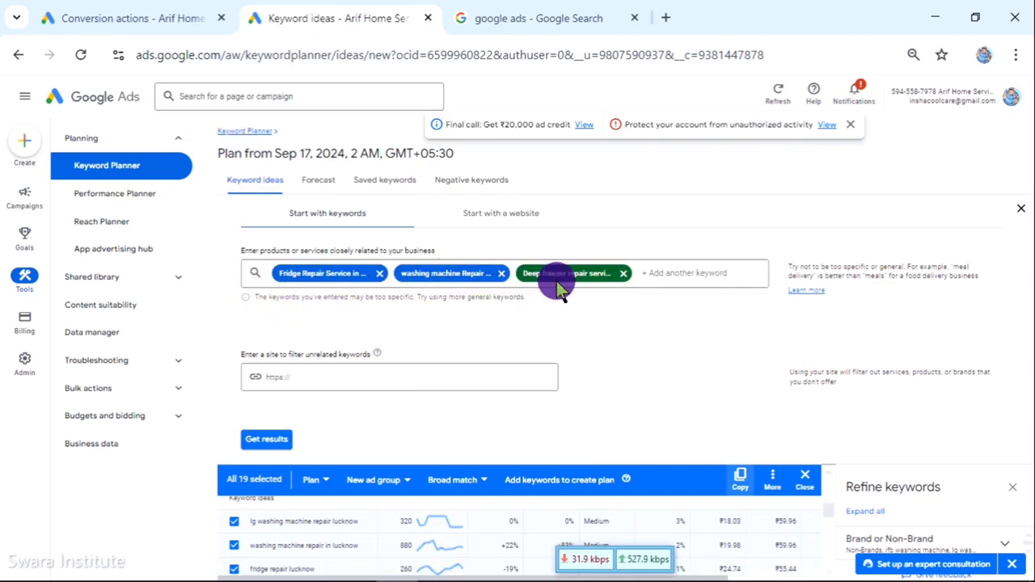
left_click(136, 13)
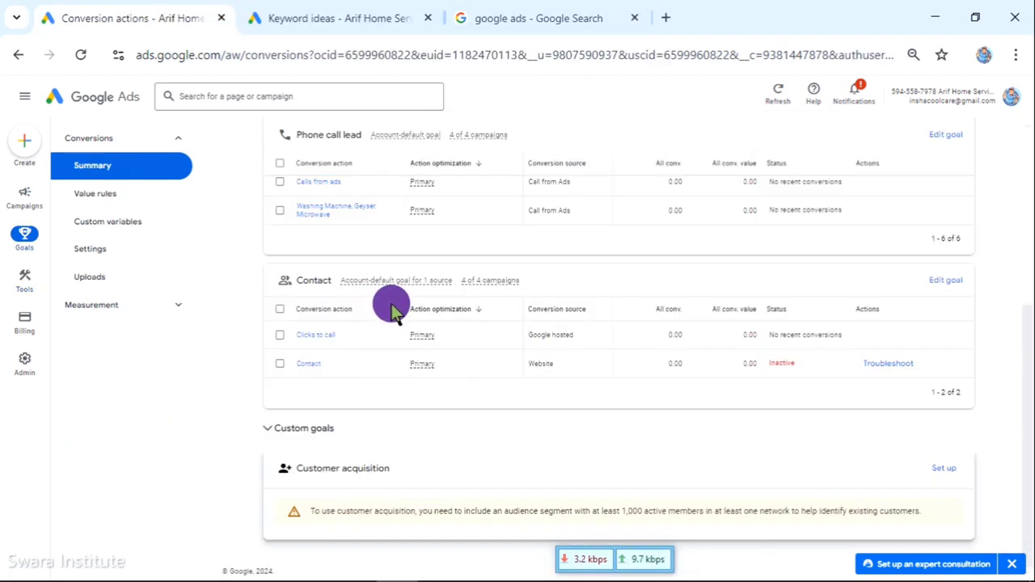
scroll(273, 275, "up", 4)
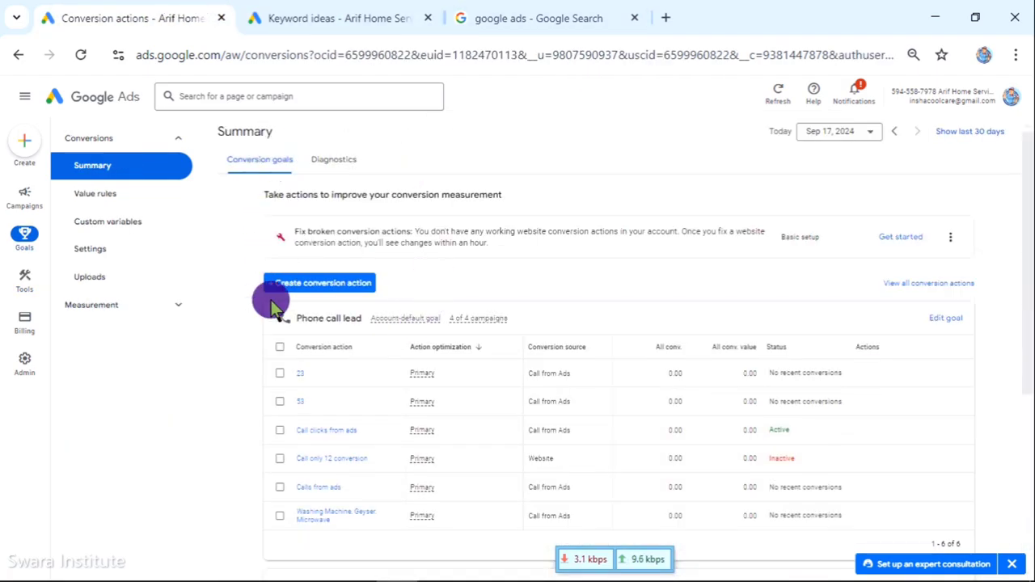
Start a new conversion action and copy the service text "Fridge+ washing machine+ Deep freezer" from the client's WhatsApp chat.
left_click(308, 285)
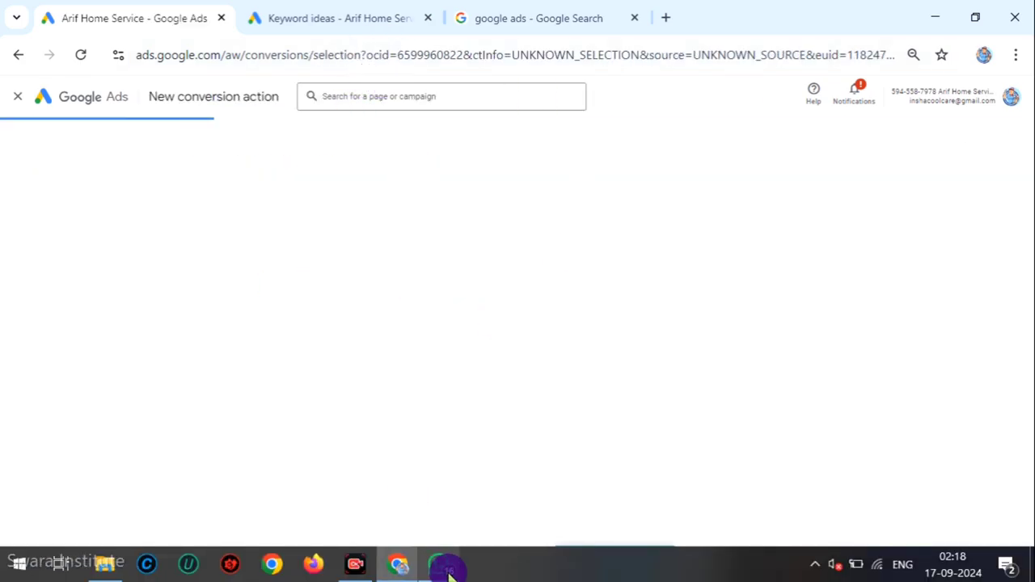
mouse_move(439, 570)
left_click(439, 504)
scroll(679, 359, "up", 1)
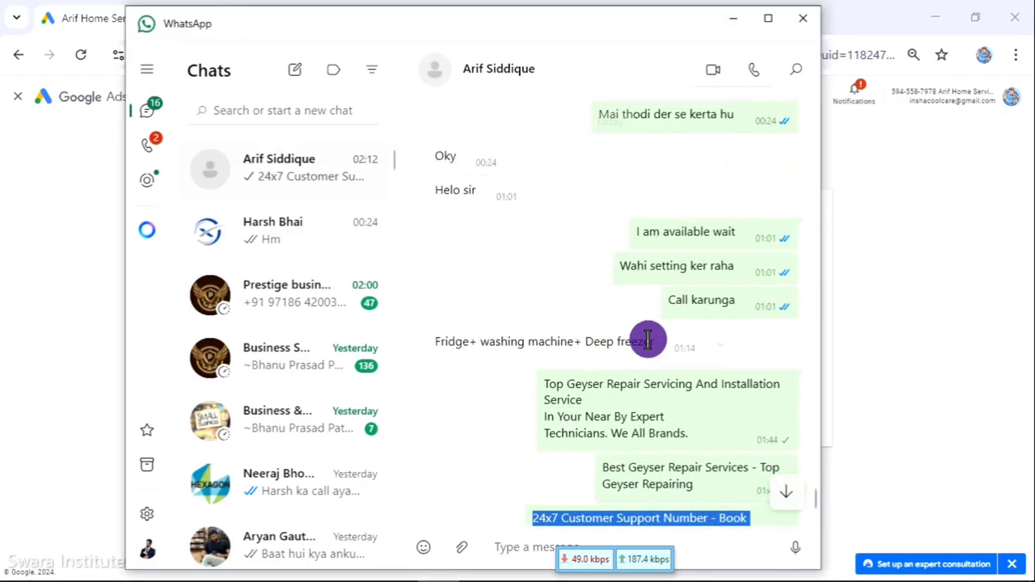
left_click(648, 340)
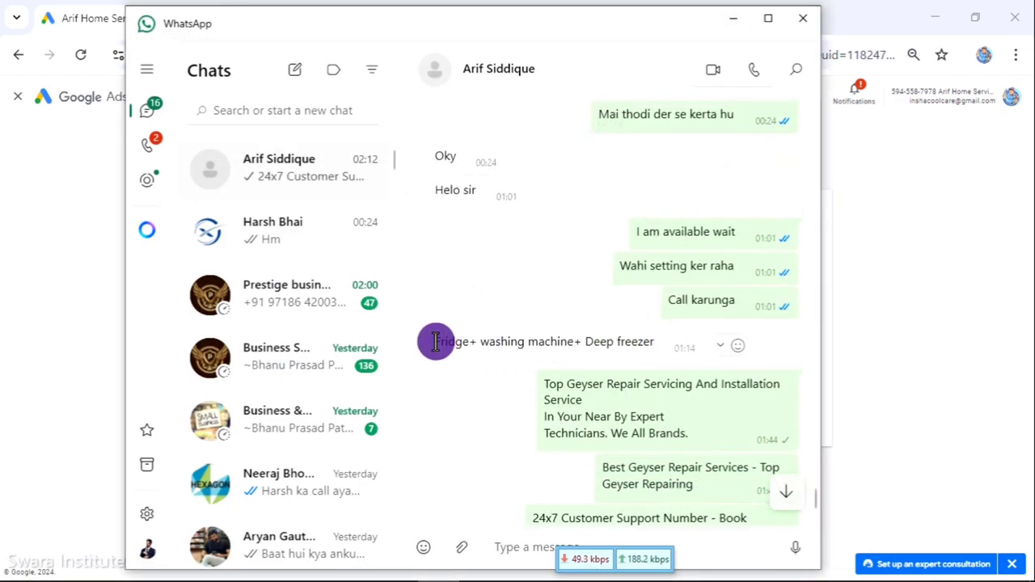
left_click_drag(434, 341, 659, 348)
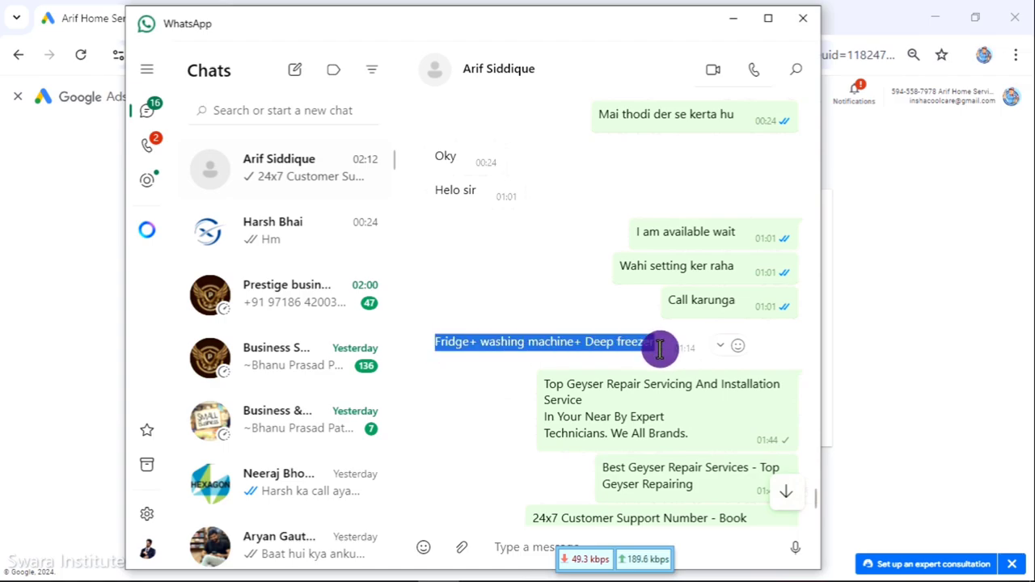
right_click(670, 348)
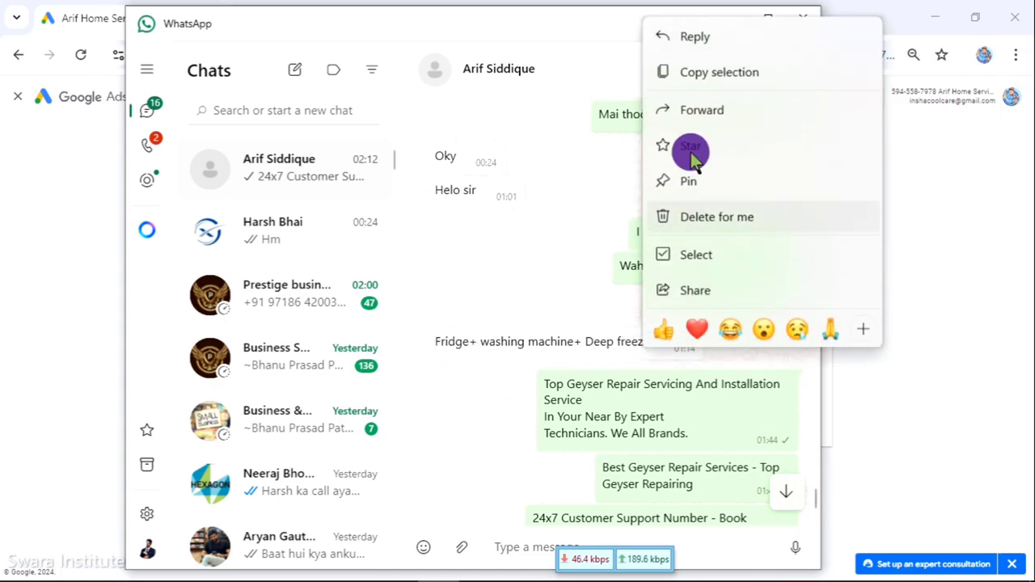
left_click(683, 72)
left_click(731, 20)
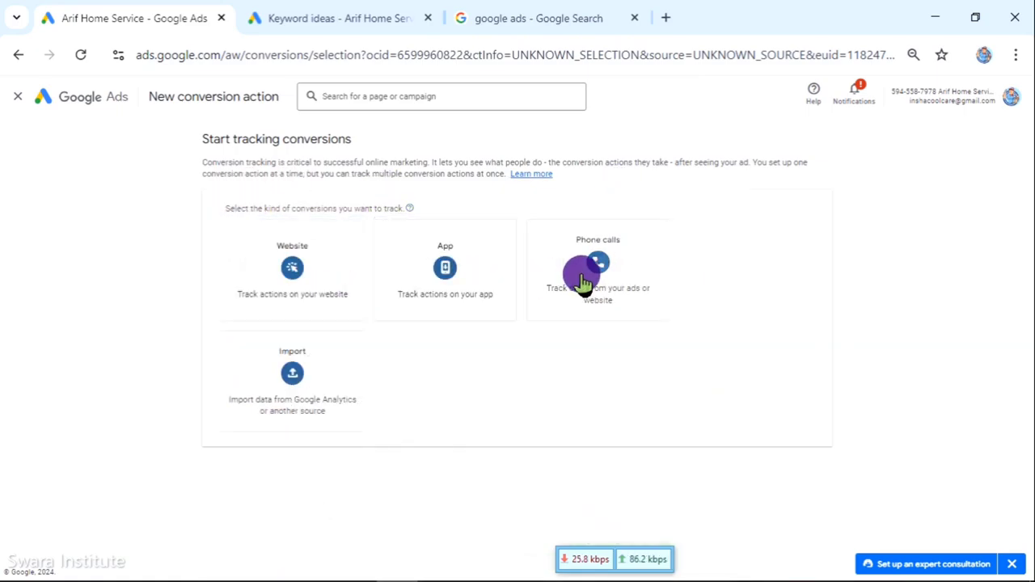
Choose phone calls as the conversion type, with calls from ads using call extensions or call-only ads as the source.
left_click(609, 270)
scroll(554, 342, "down", 1)
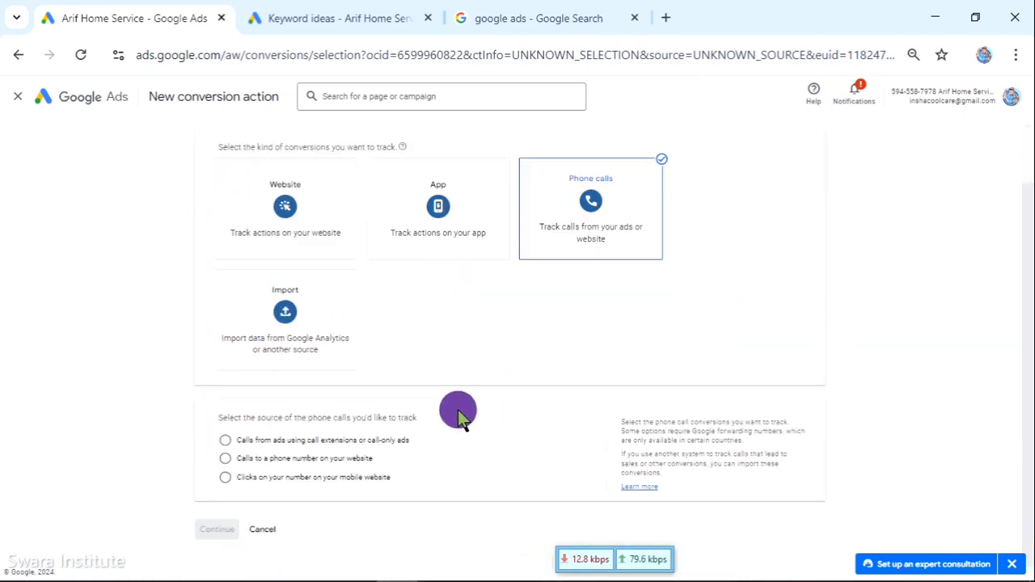
left_click(226, 442)
left_click(220, 528)
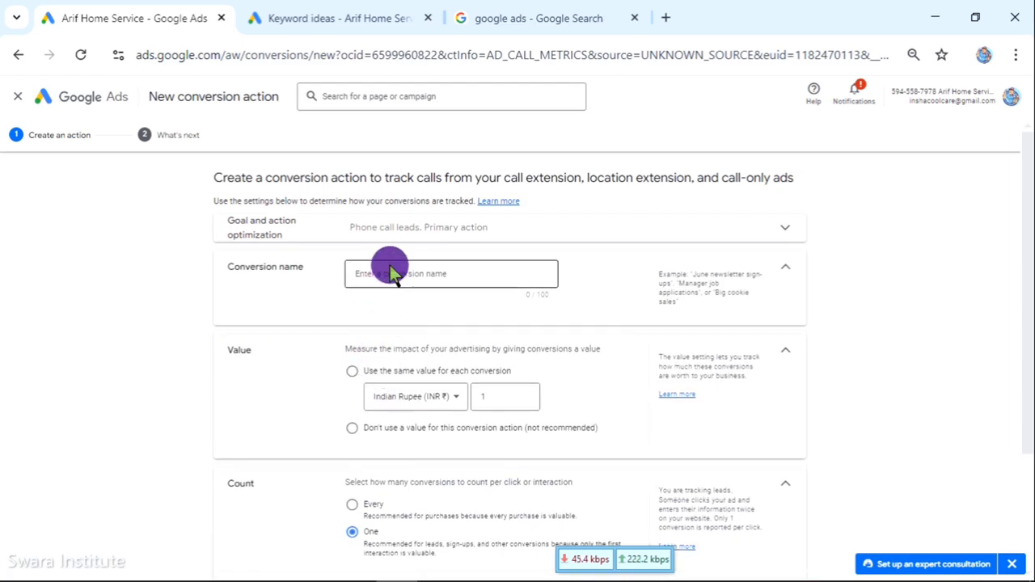
Name the conversion action "Fridge+ washing machine+ Deep freezer", use no conversion value, and count every conversion.
key("ctrl+v")
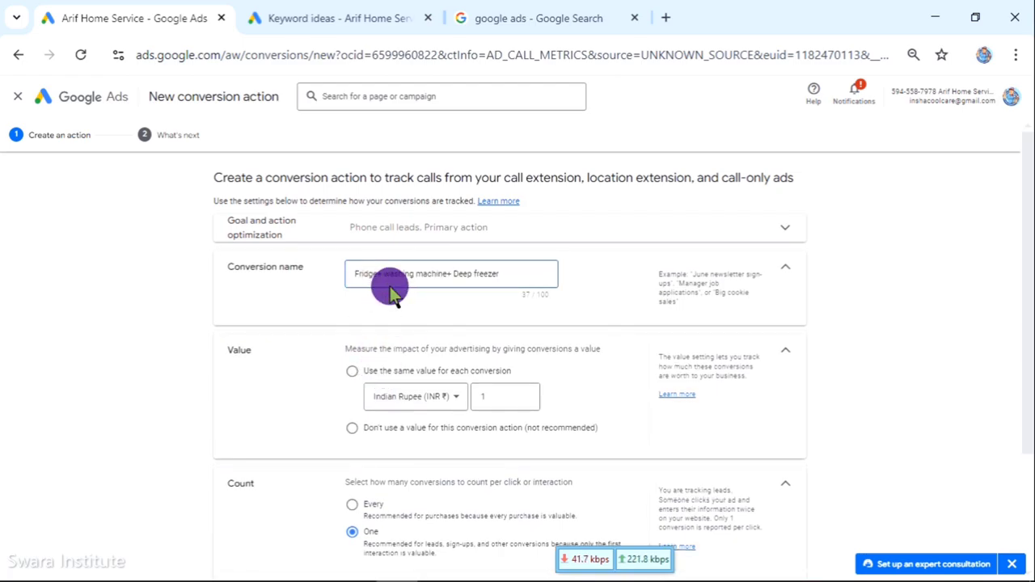
scroll(503, 290, "down", 2)
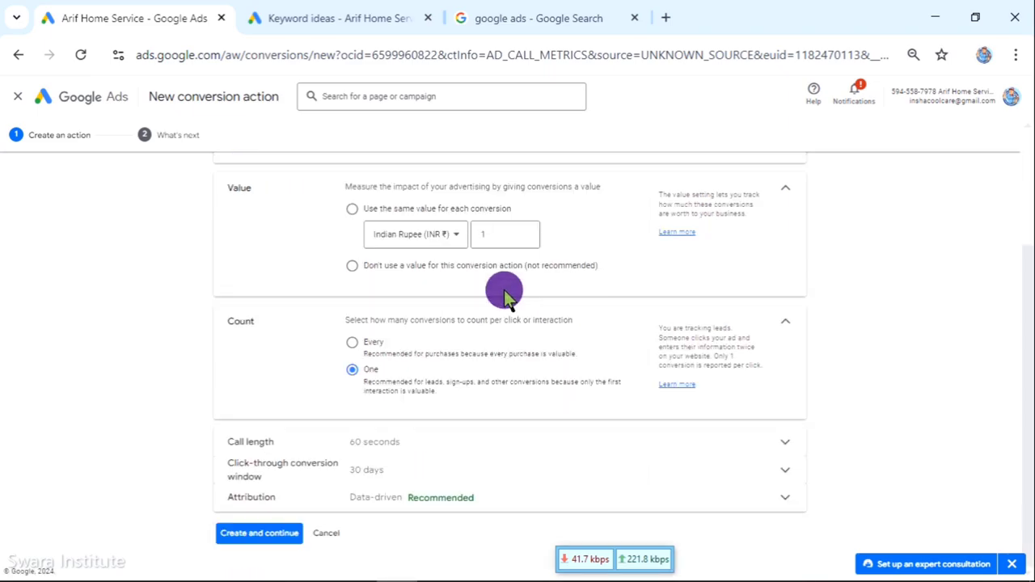
left_click(353, 265)
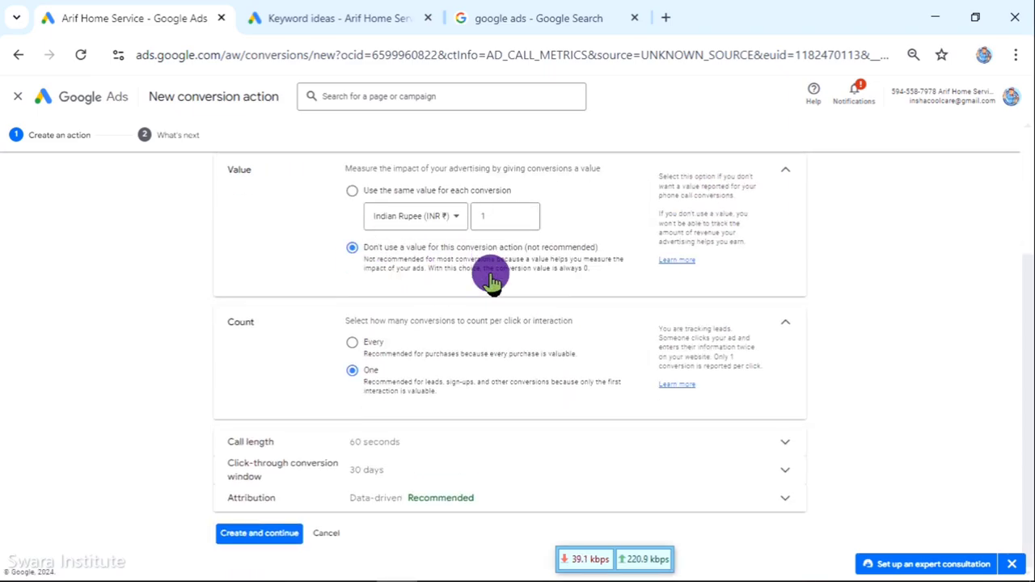
left_click(354, 344)
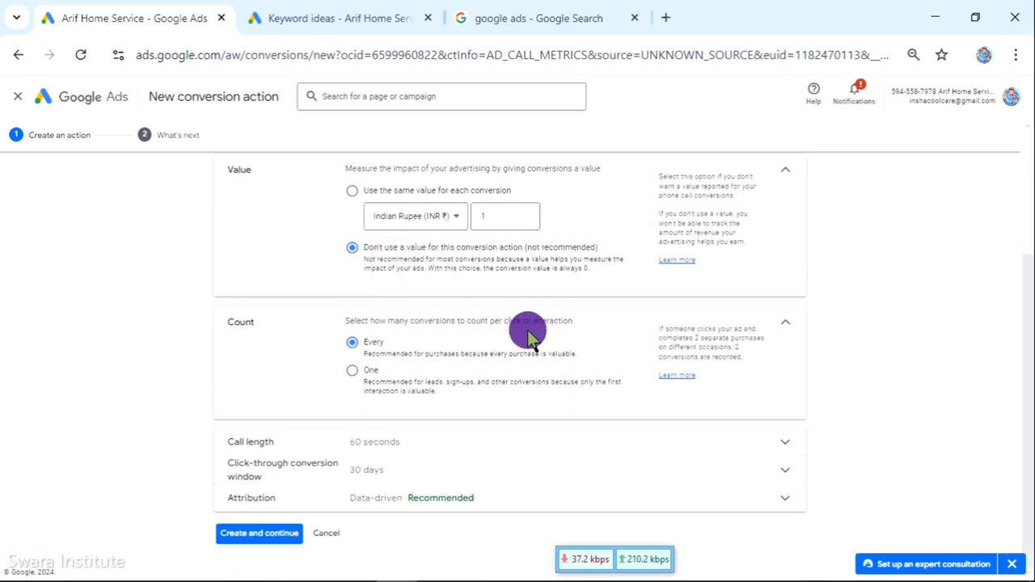
Set the minimum call length to 30 seconds, then create the conversion action and finish its setup.
left_click(427, 455)
left_click_drag(393, 409, 319, 408)
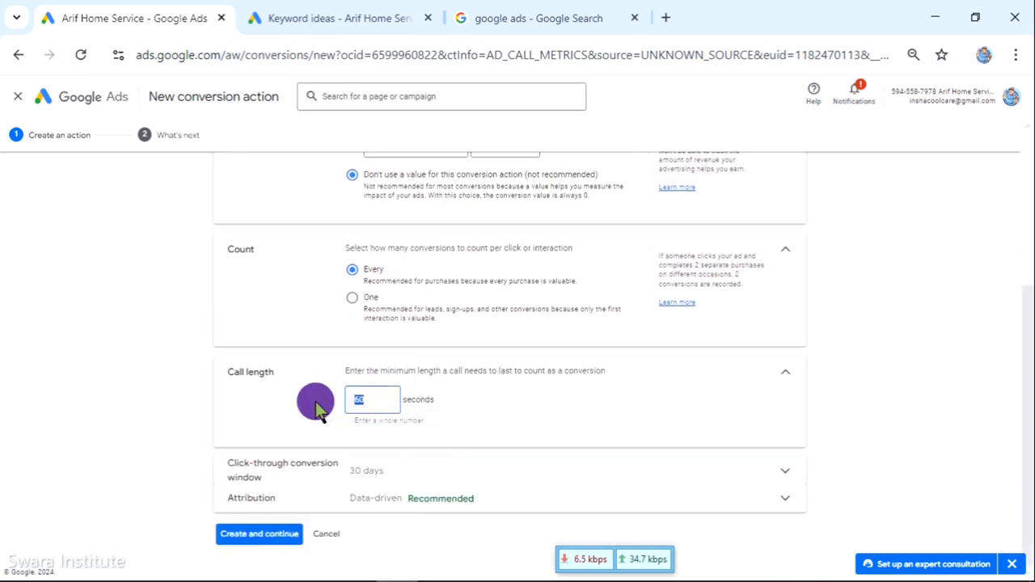
type("30")
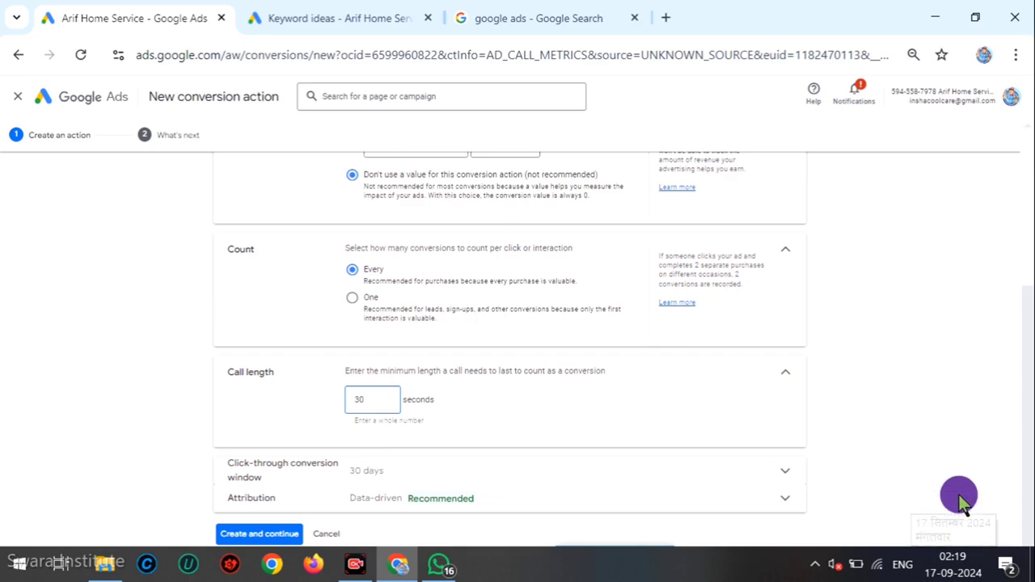
left_click(260, 547)
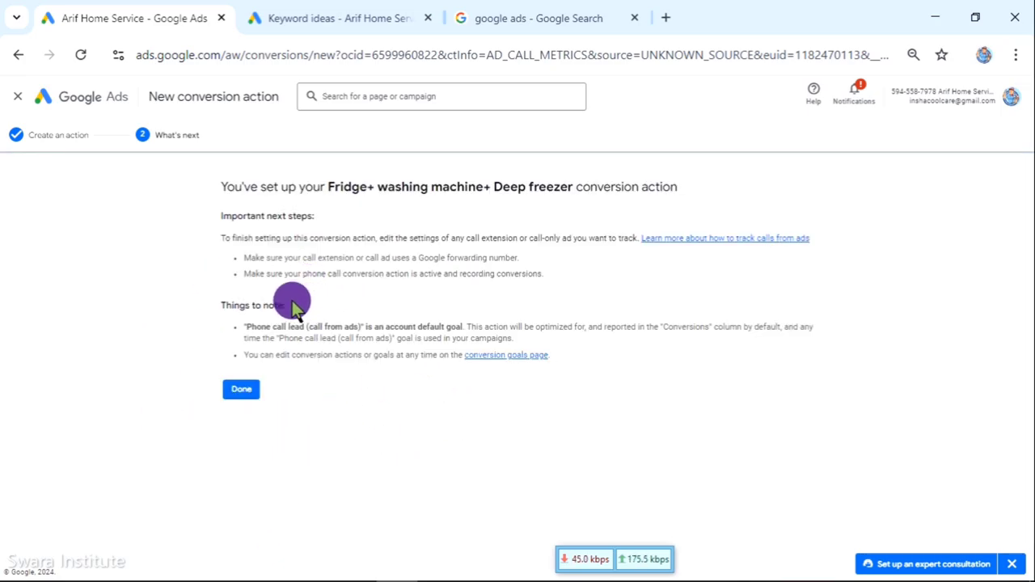
left_click(237, 392)
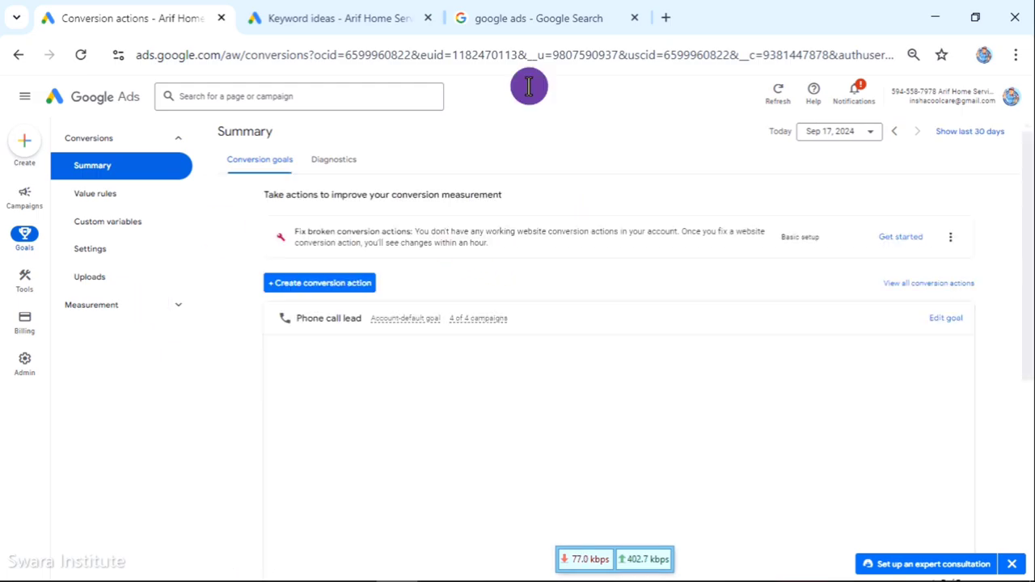
Check the new "Fridge+ washing machine+ Deep freezer" action in the phone call lead goal's list.
scroll(420, 373, "down", 2)
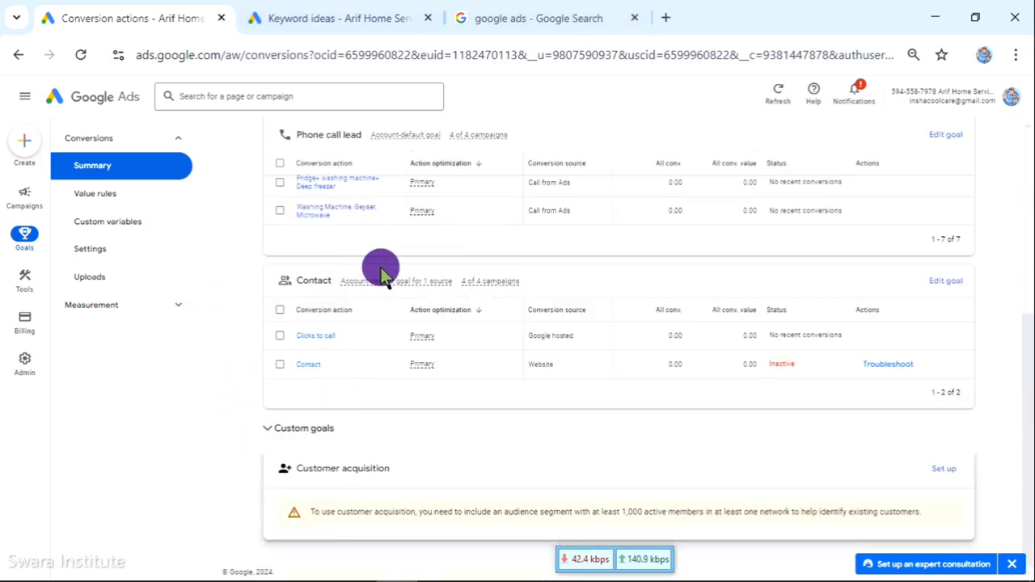
scroll(380, 270, "up", 1)
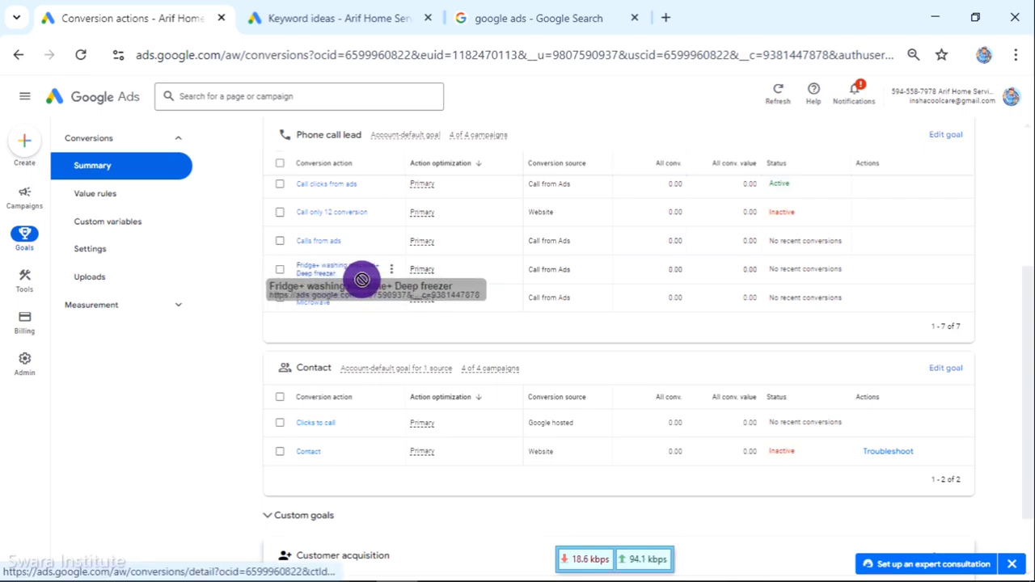
left_click(280, 269)
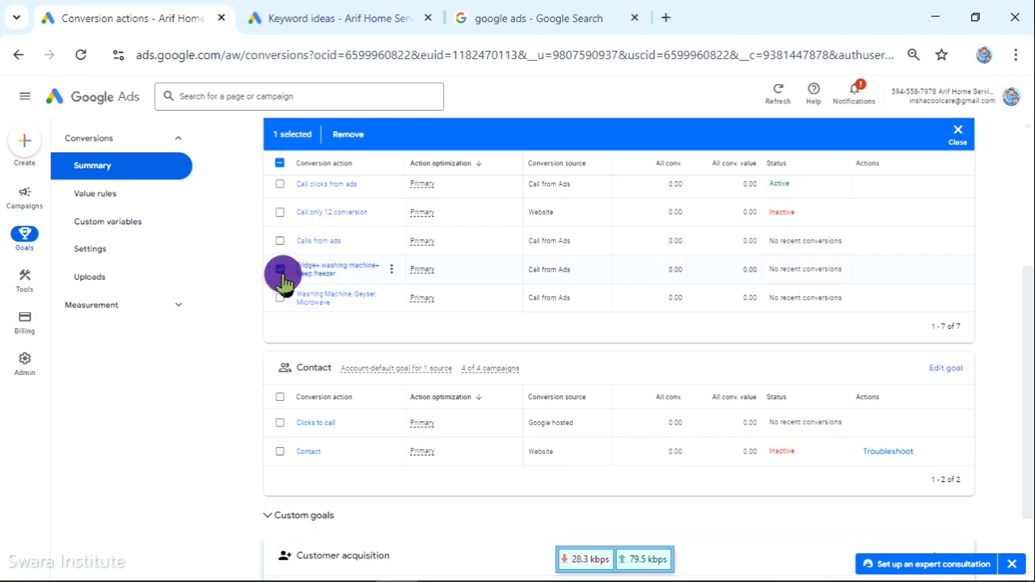
left_click(279, 272)
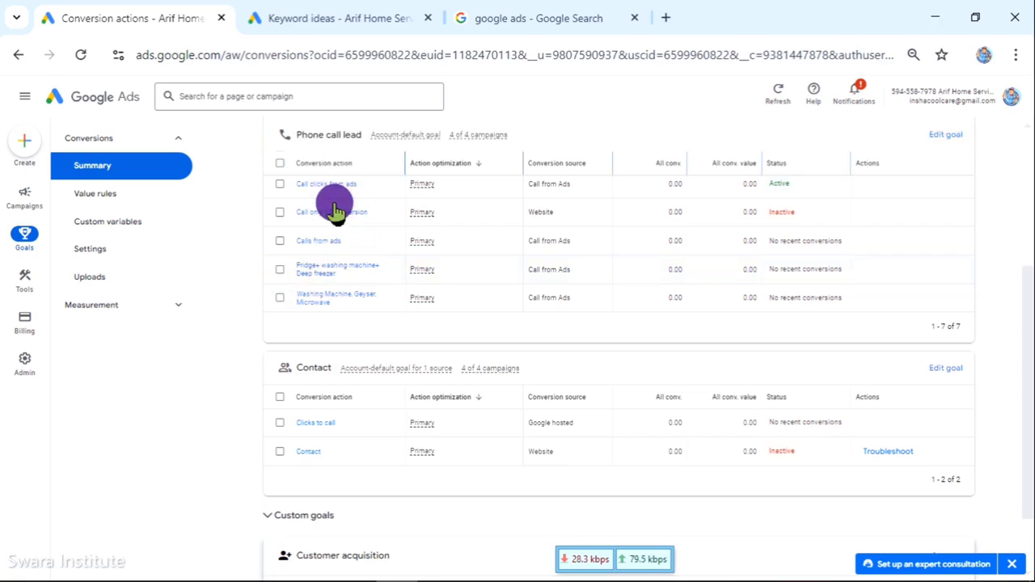
Remove the conversion actions 23, 53, Call clicks from ads and Call only 12 conversion, and save the change.
left_click(279, 214)
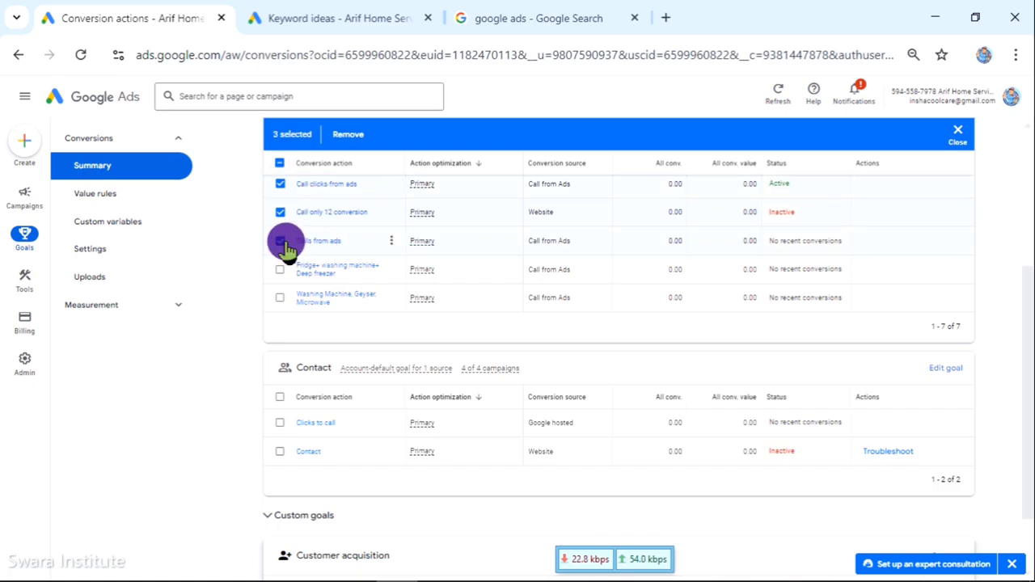
scroll(348, 251, "up", 1)
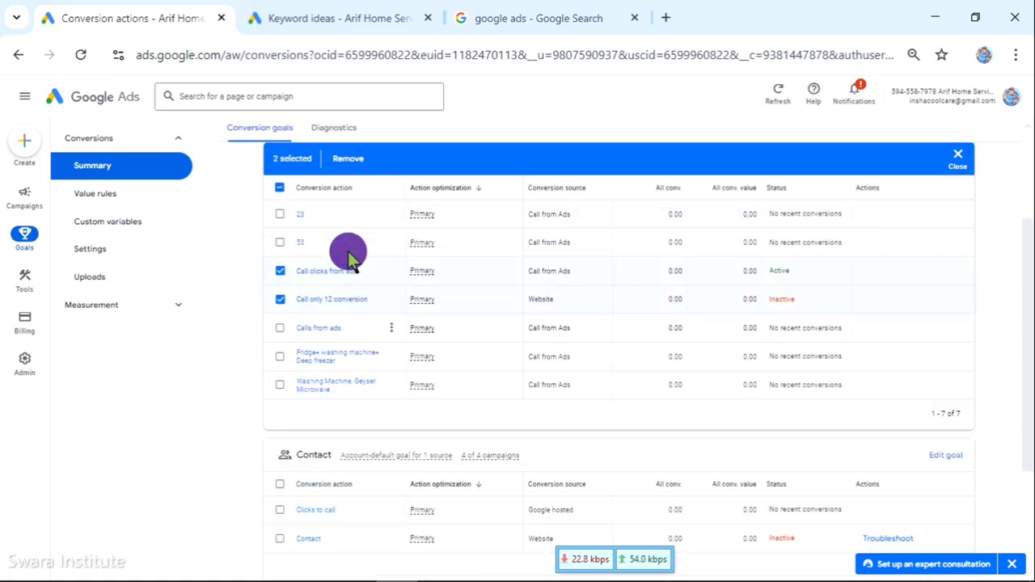
left_click(280, 214)
left_click(279, 242)
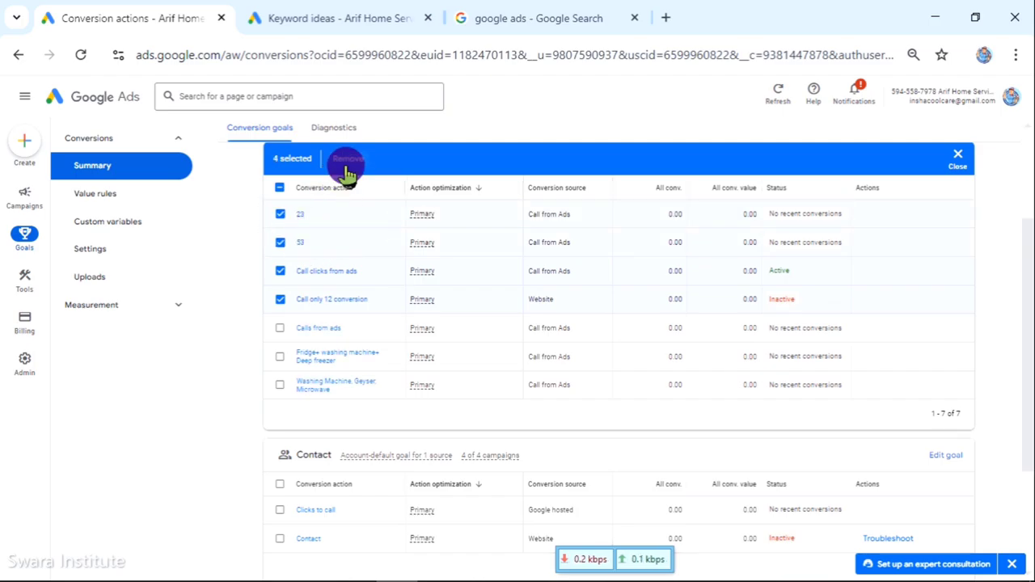
left_click(346, 159)
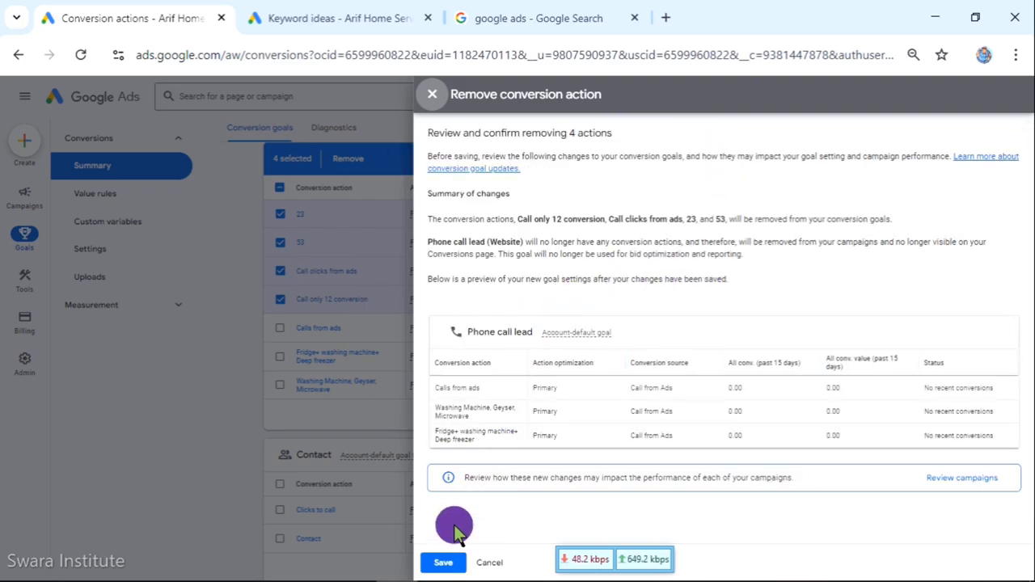
left_click(449, 566)
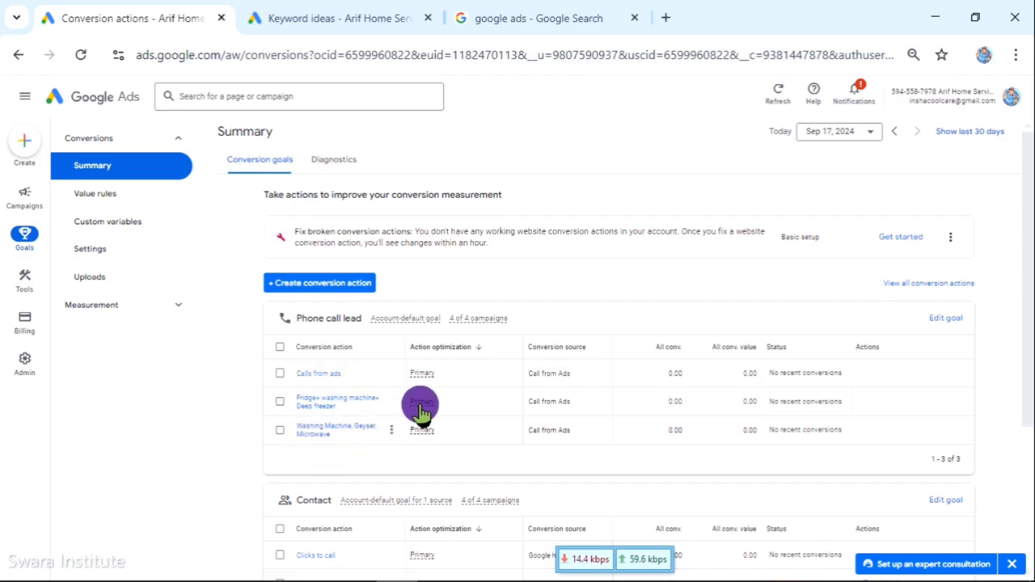
Open the campaigns overview table for the Fridge+ washing machine+ Deep freezer campaign.
scroll(424, 408, "down", 3)
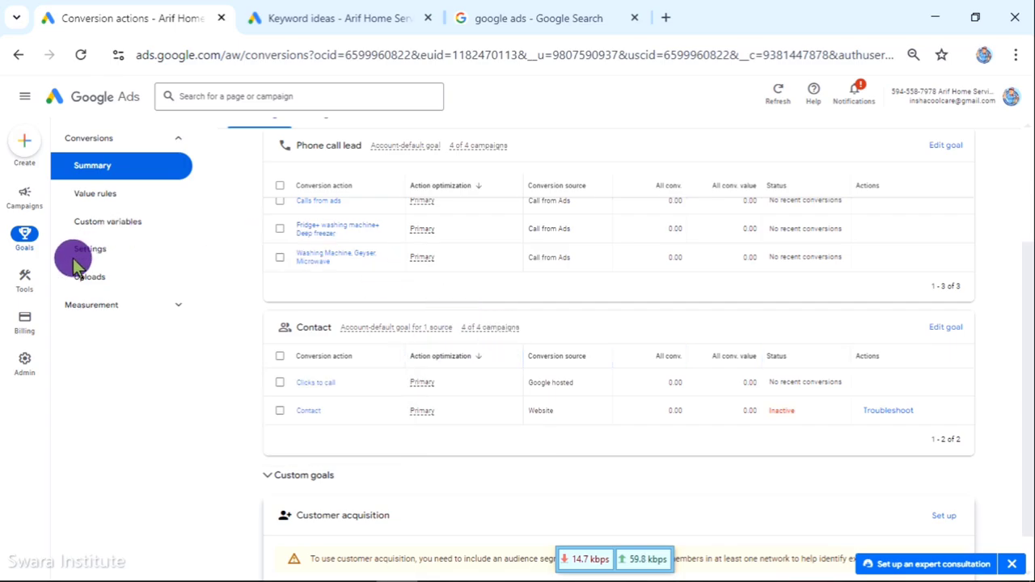
mouse_move(22, 204)
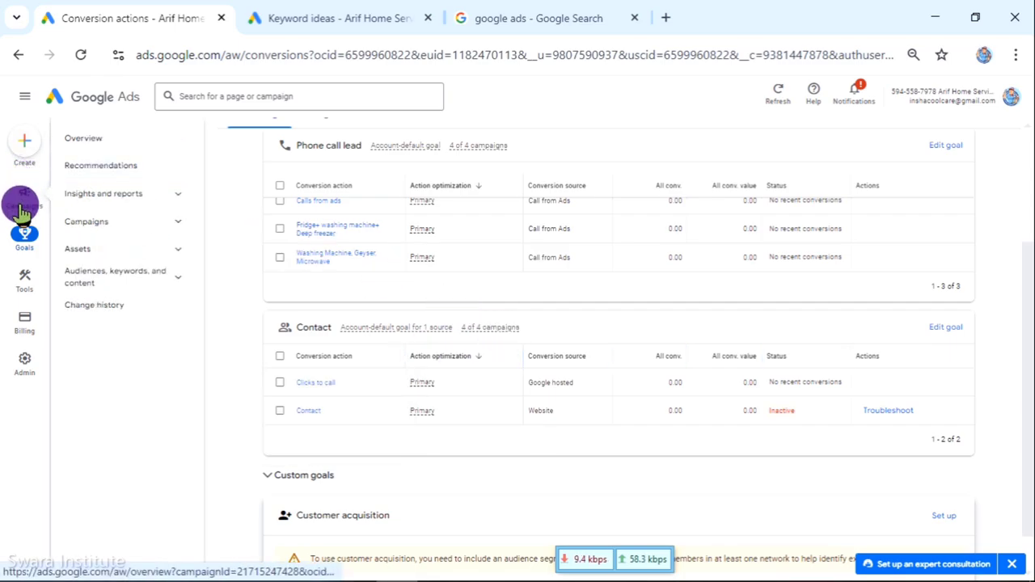
left_click(93, 141)
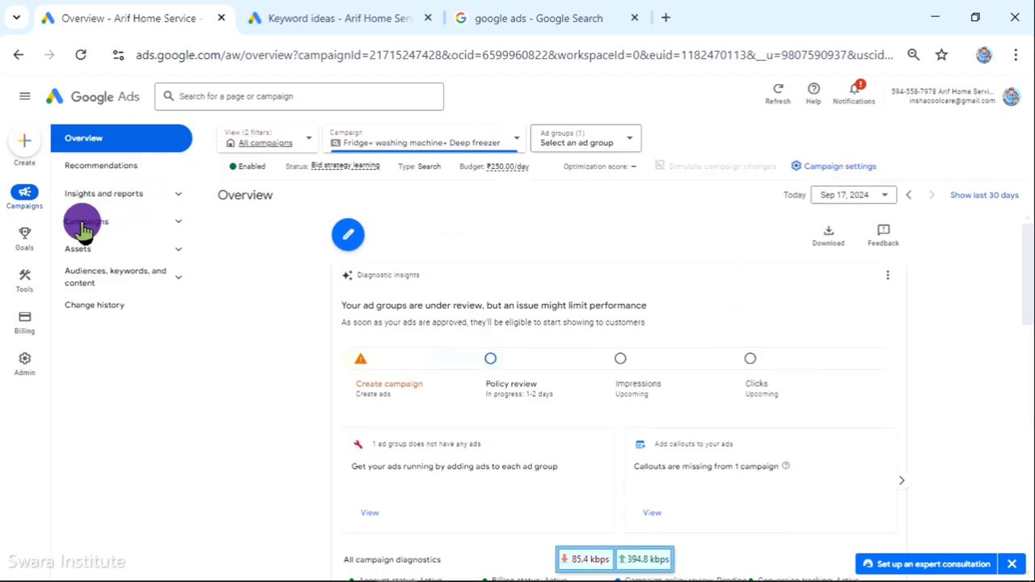
left_click(164, 223)
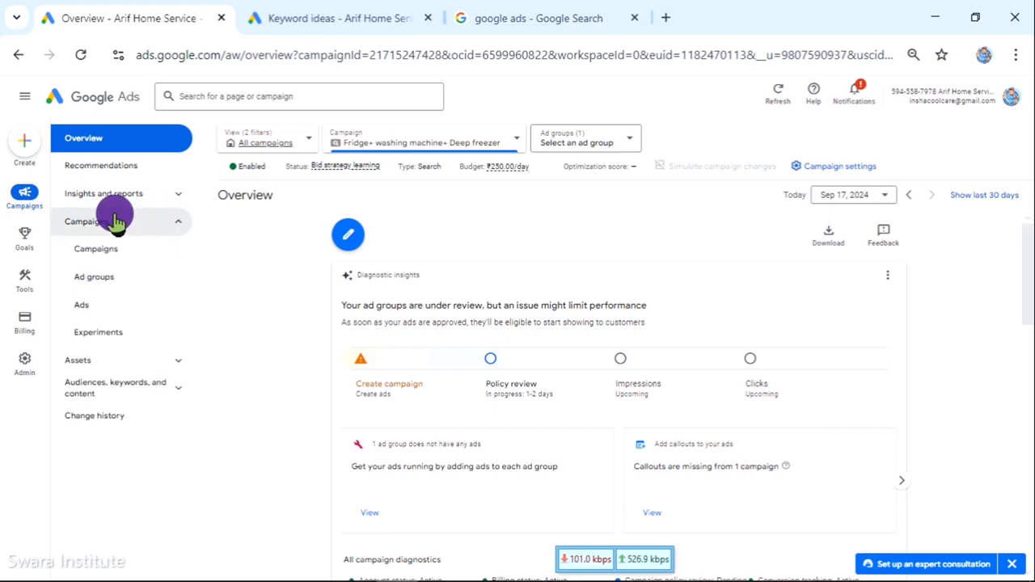
left_click(97, 257)
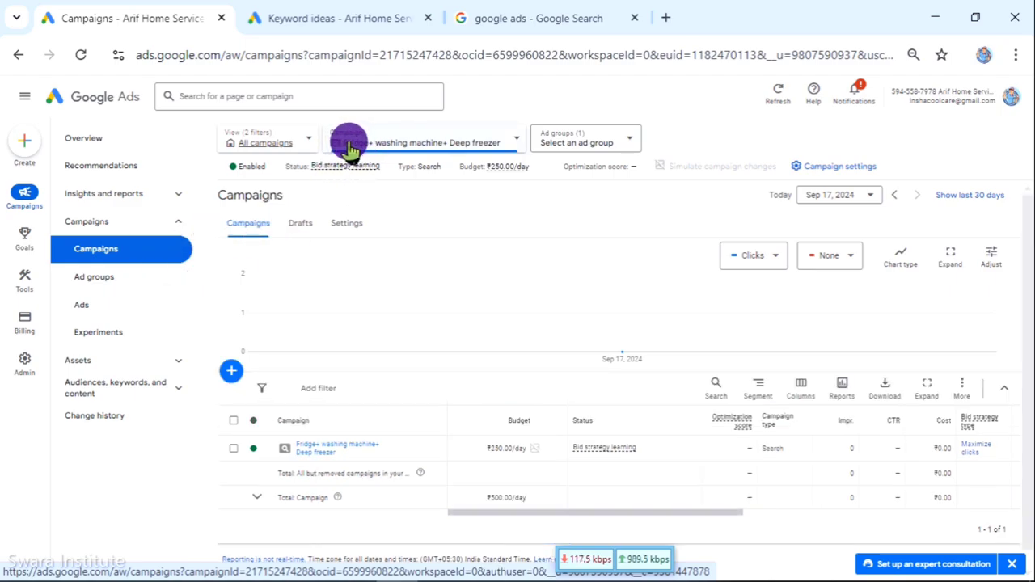
left_click_drag(349, 148, 496, 148)
left_click(496, 153)
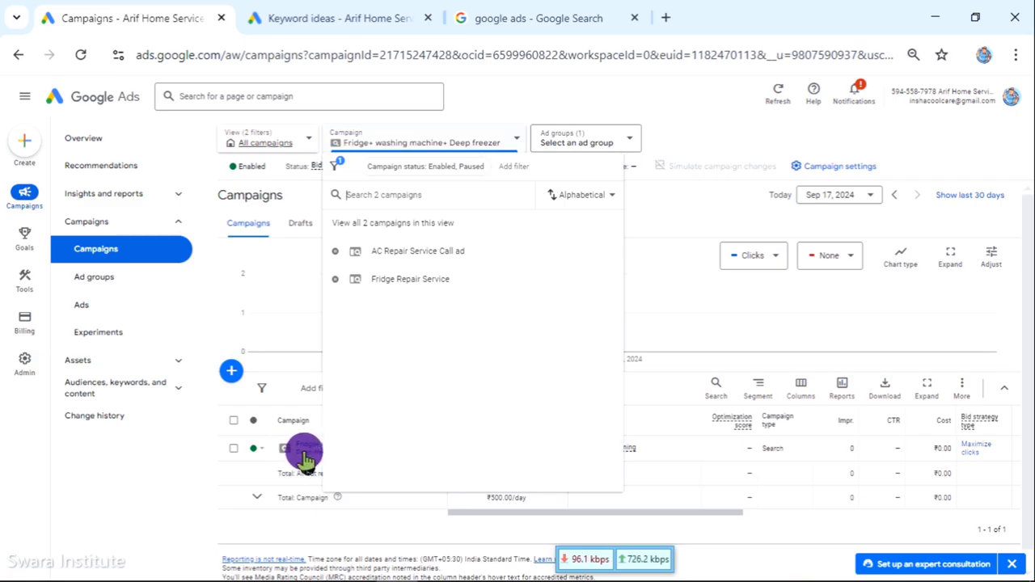
left_click(153, 499)
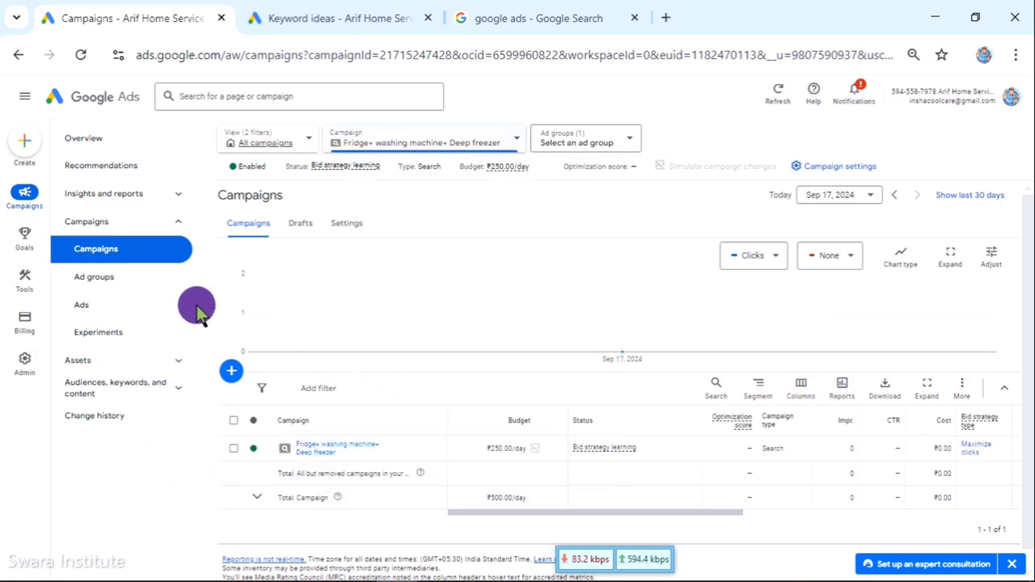
Close the Keyword Planner browser page and return to the campaign's page.
left_click(374, 9)
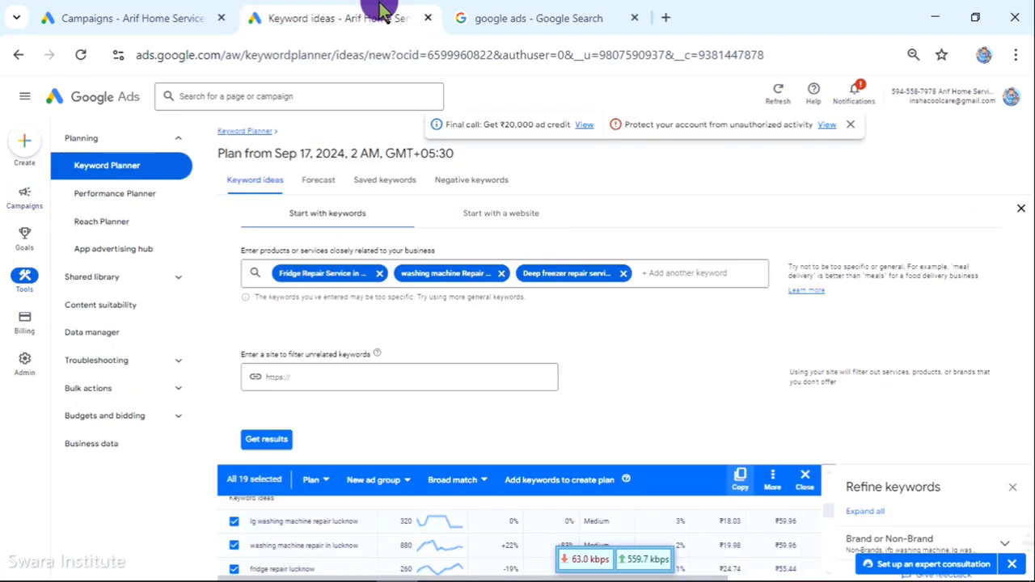
left_click(428, 18)
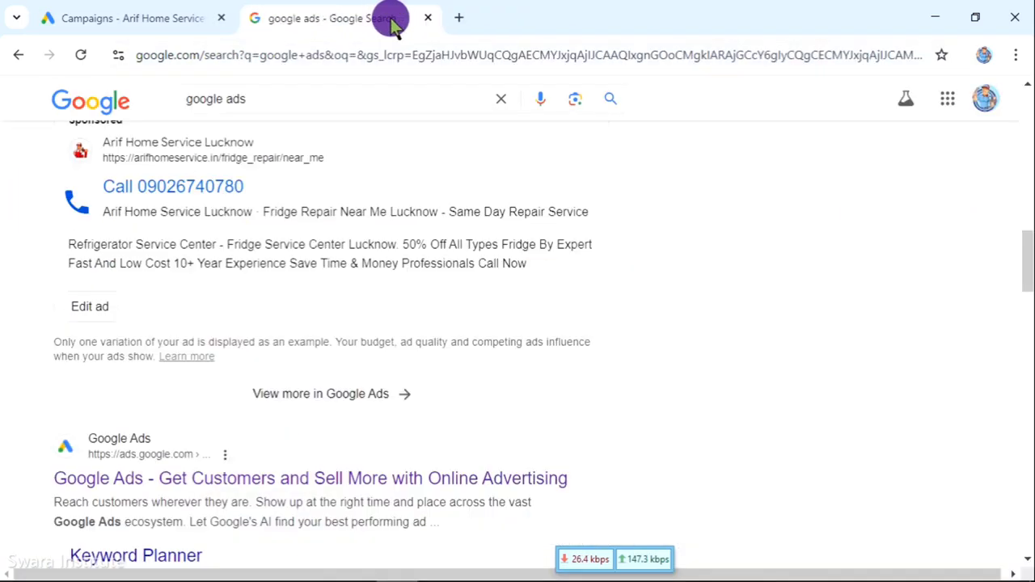
left_click(178, 9)
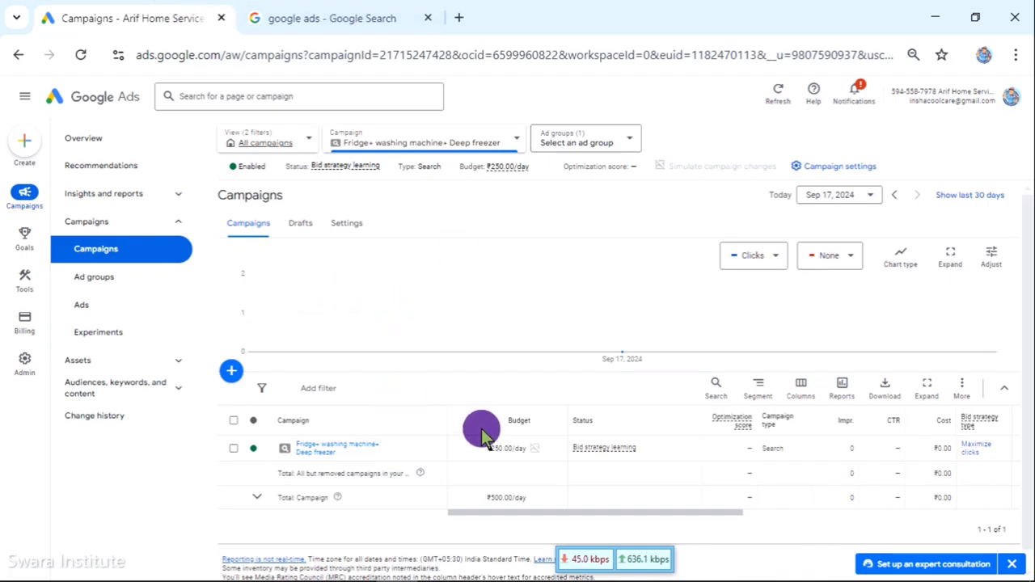
Start a new call asset at campaign level for the Fridge+ washing machine+ Deep freezer campaign.
scroll(554, 408, "down", 1)
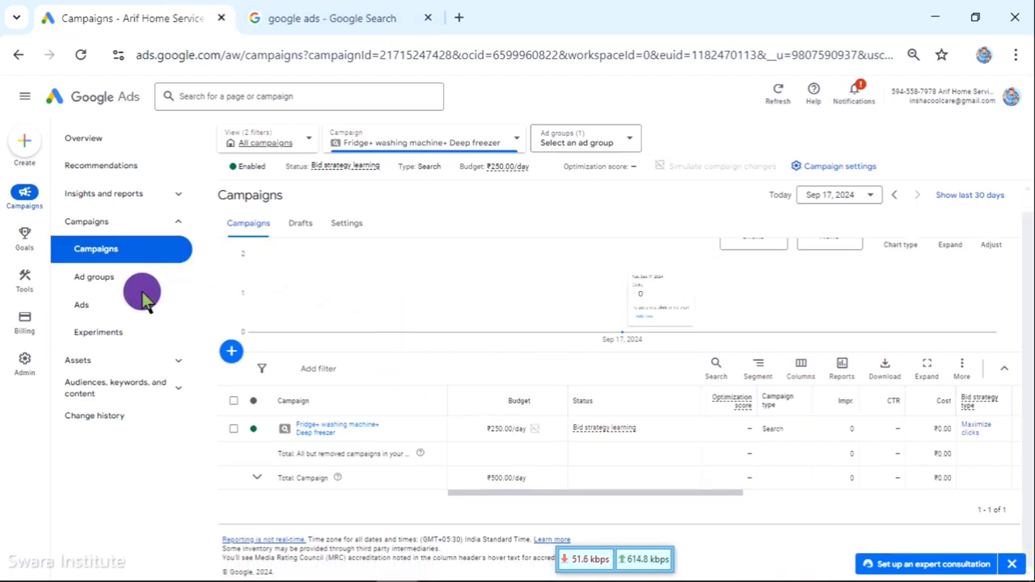
left_click(180, 368)
left_click(83, 388)
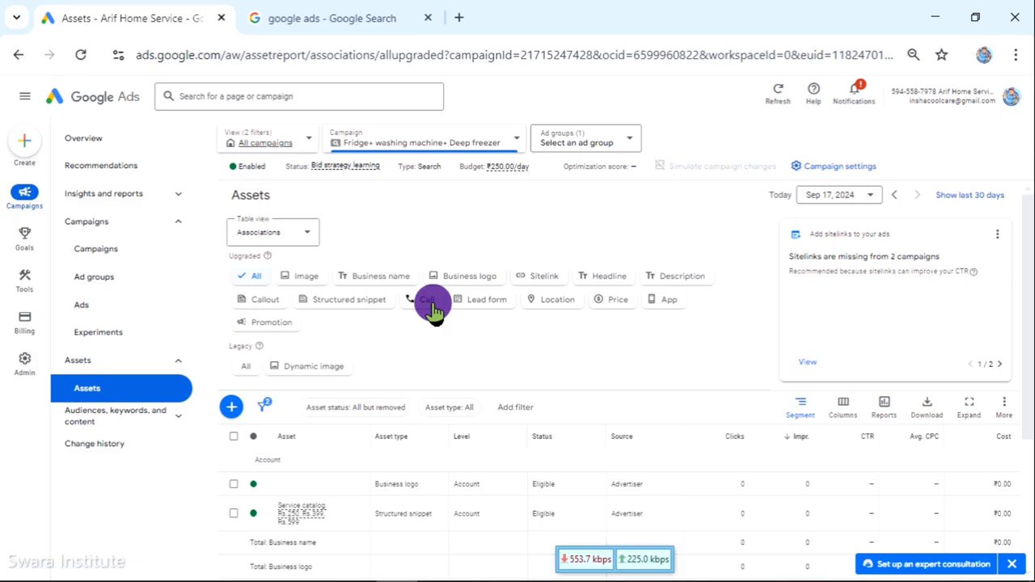
left_click(422, 305)
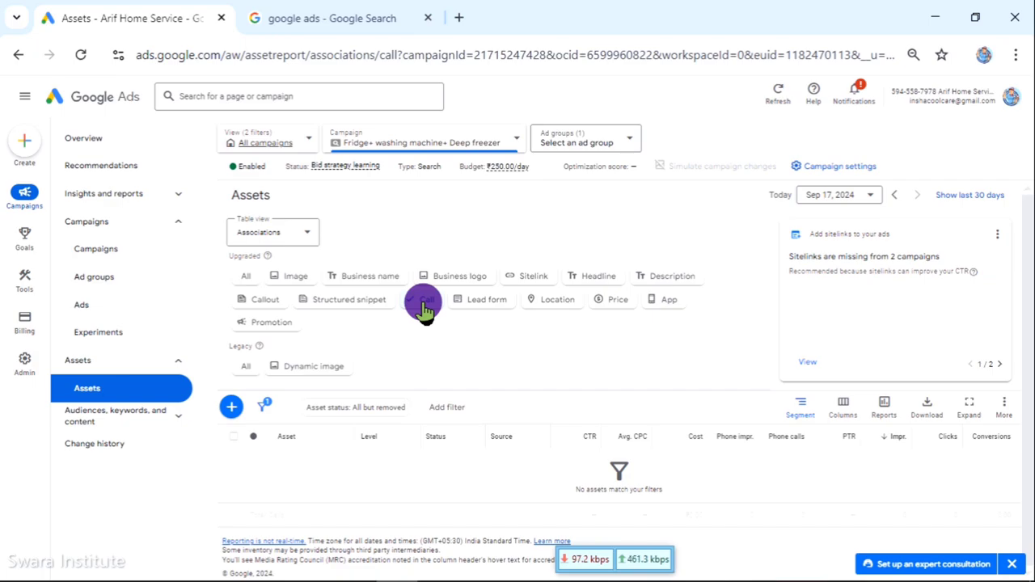
left_click(230, 413)
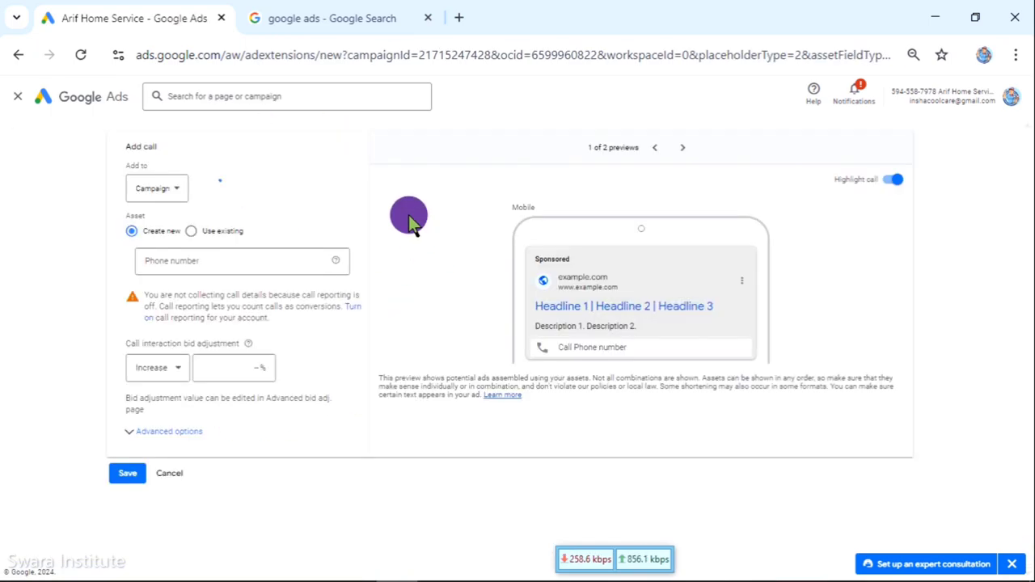
left_click(173, 194)
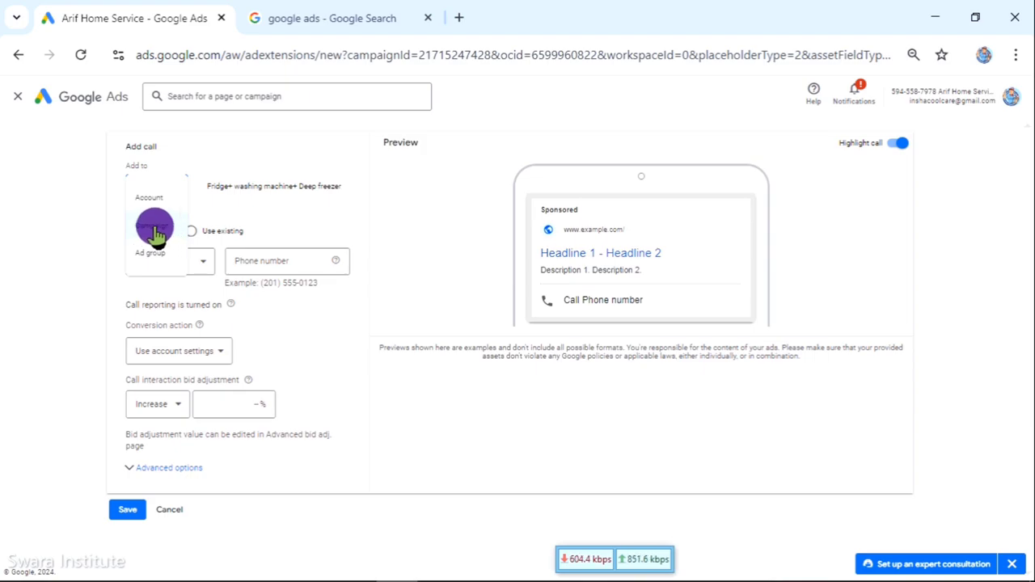
left_click(155, 232)
left_click_drag(209, 186, 353, 187)
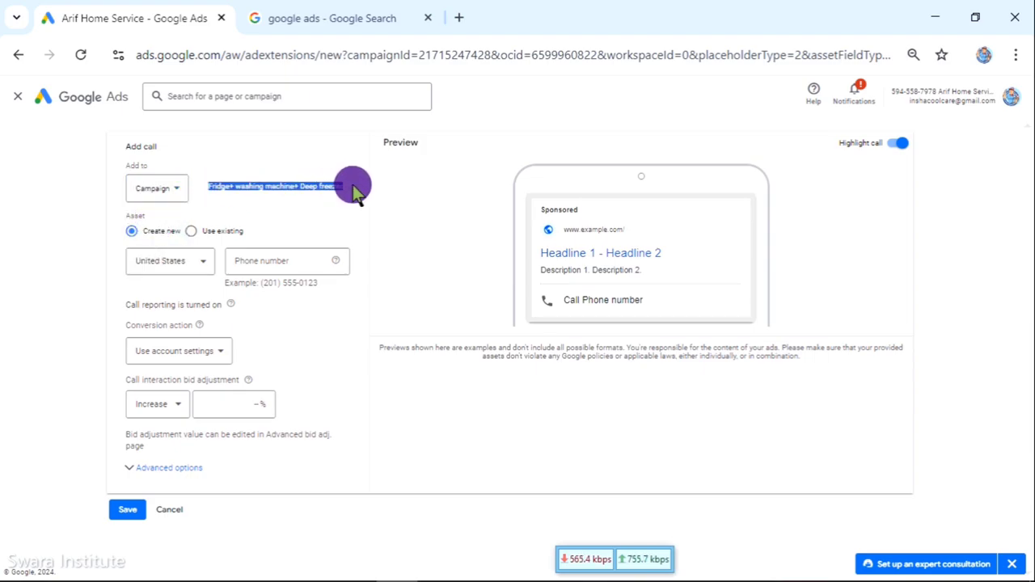
Set the country of the call asset's phone number to India.
left_click(203, 263)
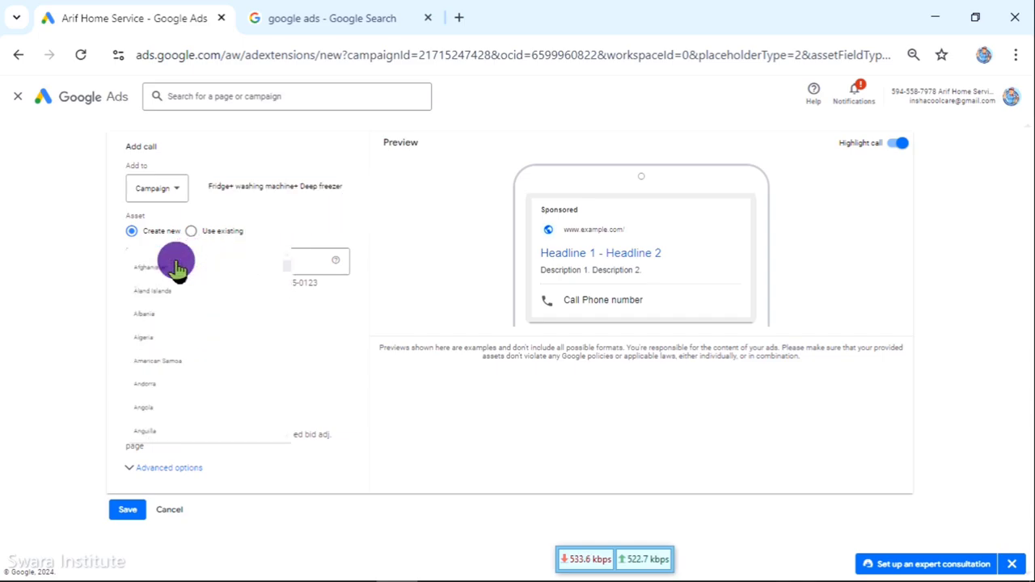
scroll(189, 365, "down", 3)
scroll(191, 363, "up", 15)
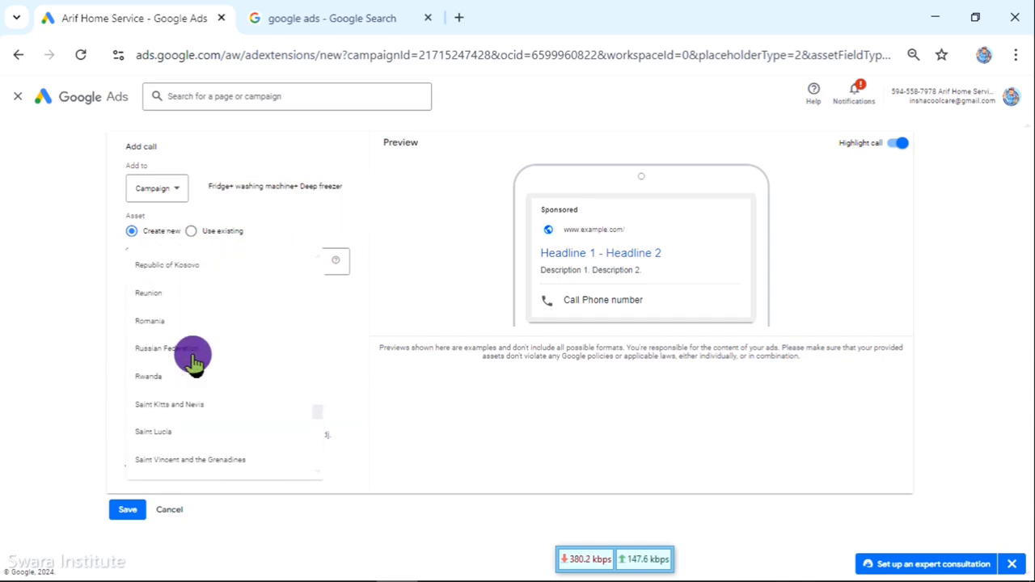
scroll(192, 363, "up", 20)
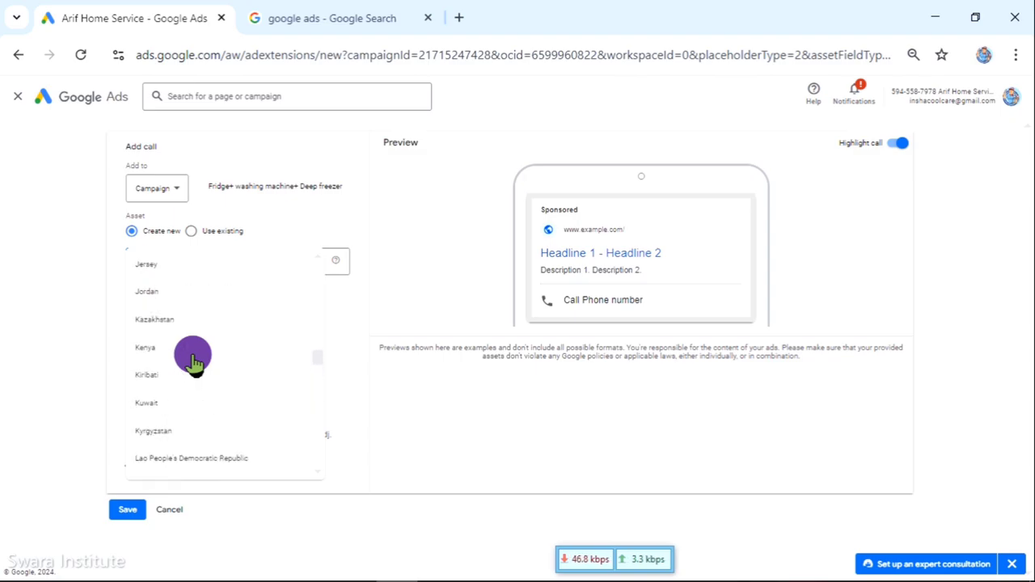
scroll(194, 360, "up", 4)
left_click(192, 332)
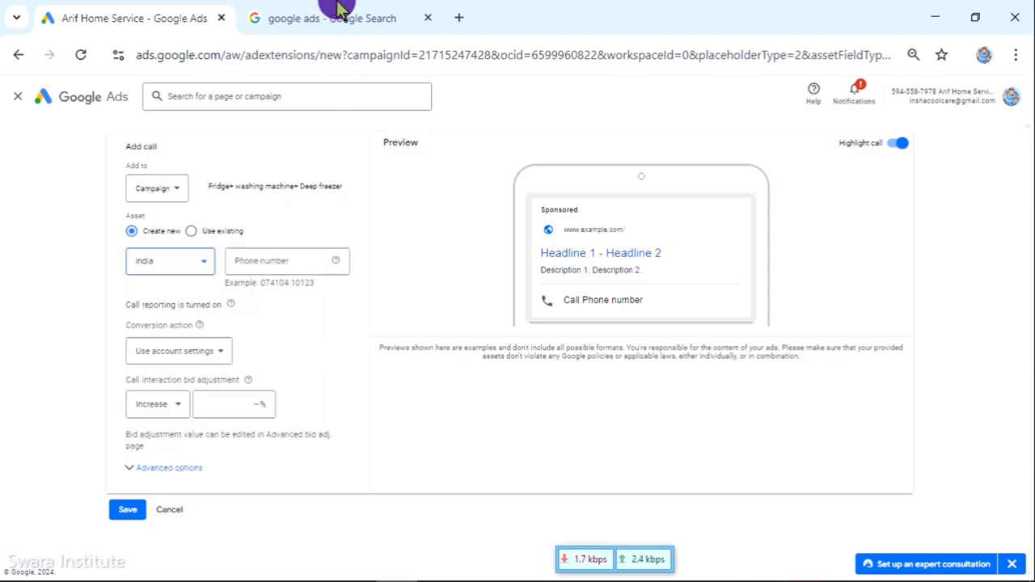
Copy the business phone number from the Arif Home Service ad in the Google search results into the call asset's phone number.
left_click(335, 13)
left_click_drag(138, 186, 257, 186)
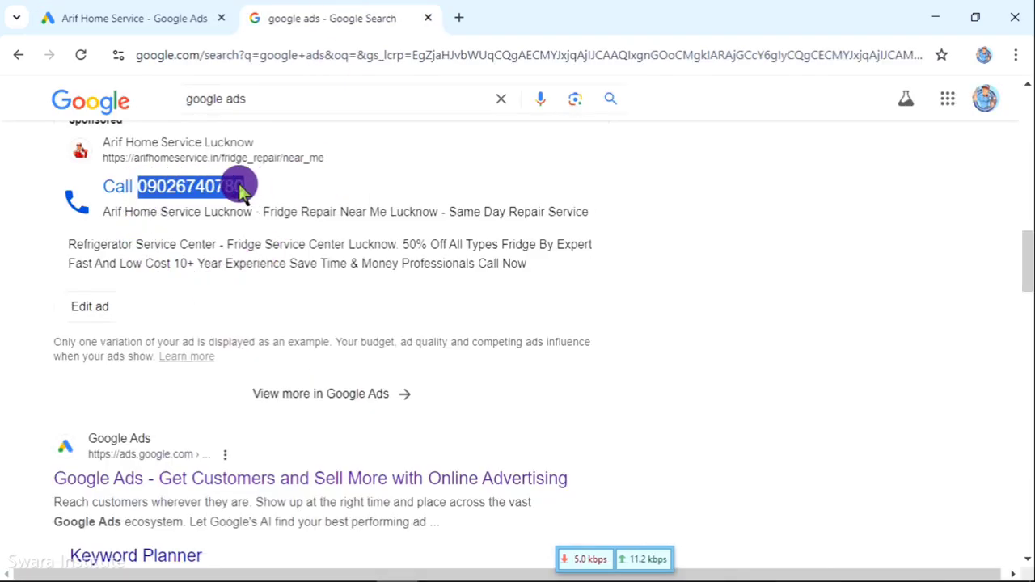
right_click(237, 187)
left_click(264, 198)
left_click(198, 12)
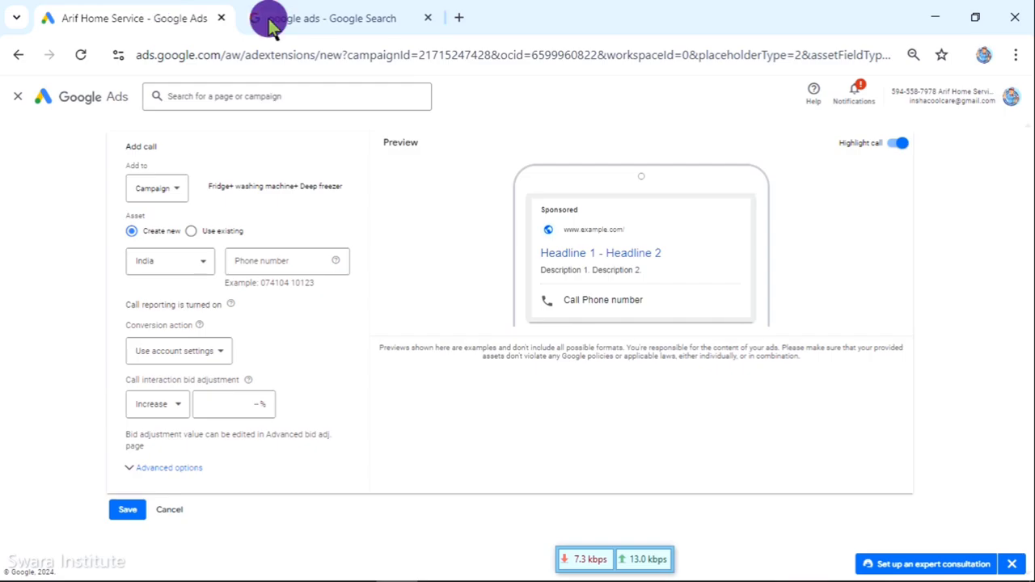
right_click(277, 262)
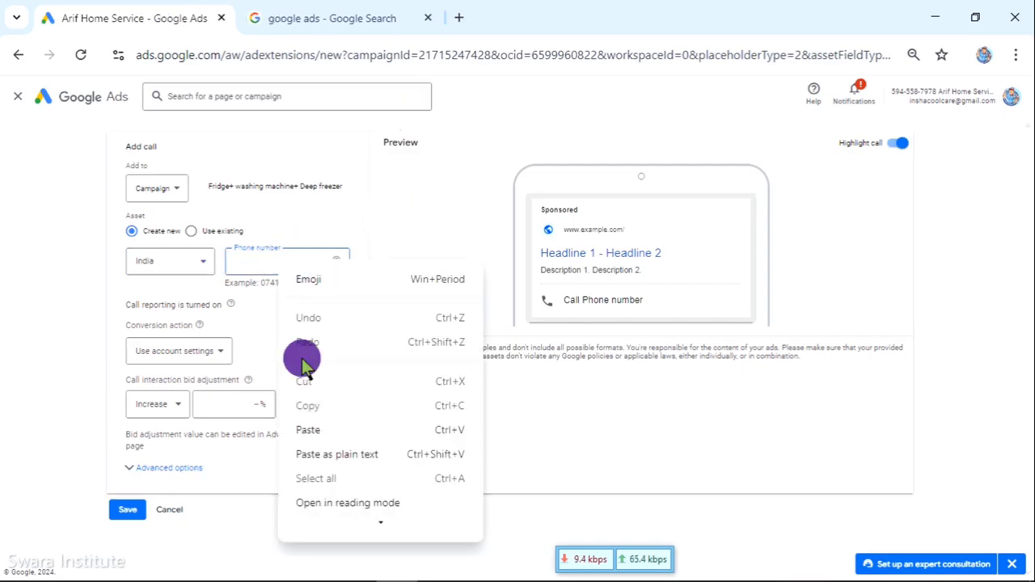
left_click(312, 429)
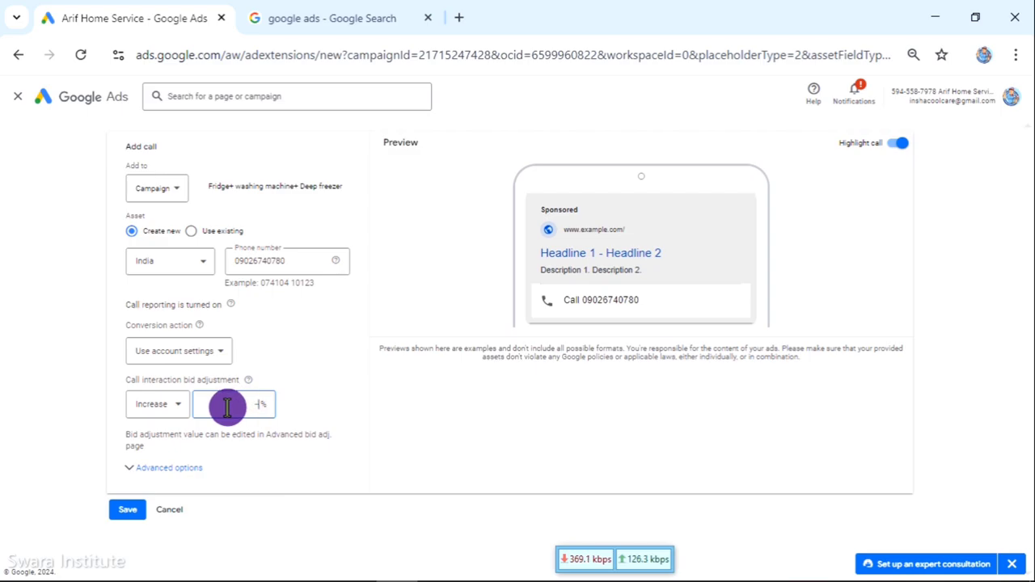
Set the call interaction bid adjustment to an increase of 100% and schedule the call asset for all days.
left_click(133, 466)
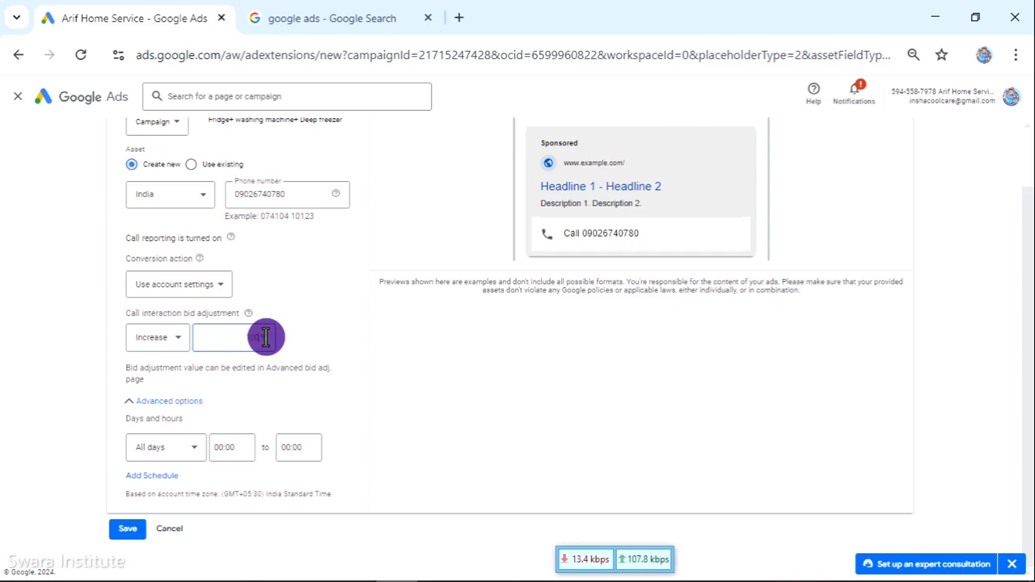
left_click(151, 447)
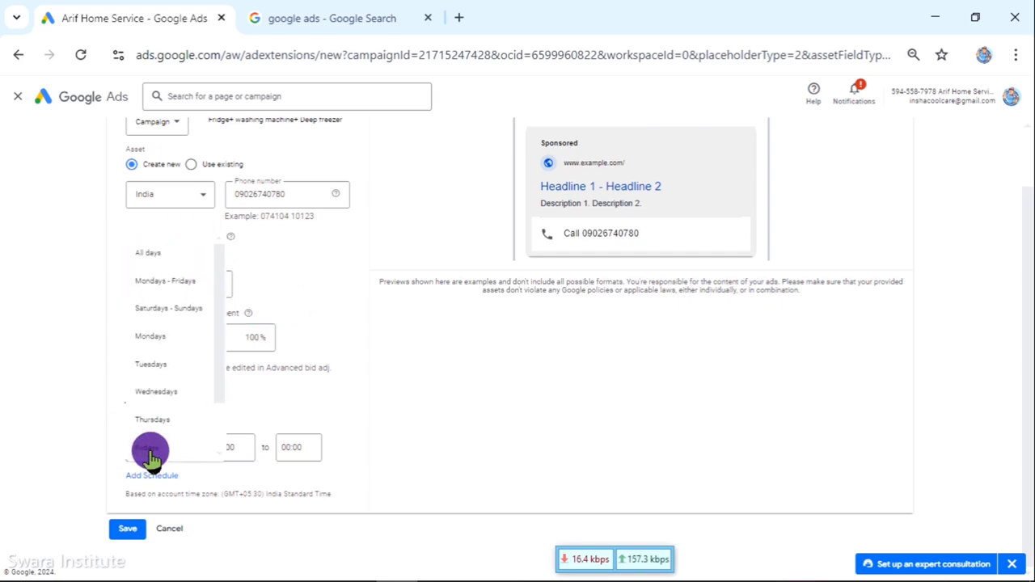
left_click(165, 252)
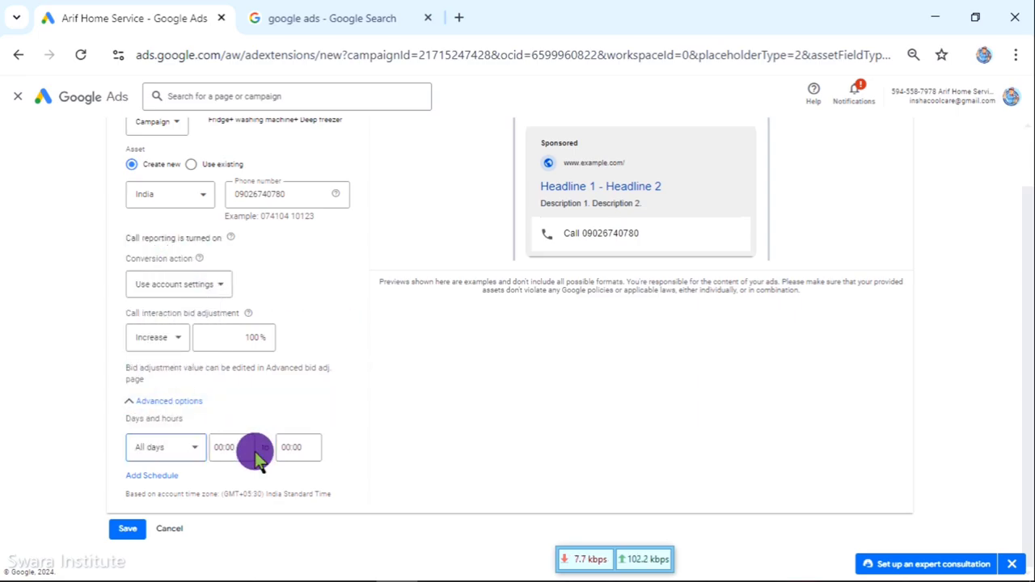
Set the call asset's daily hours from 09:00 to 18:00 and save the asset.
left_click(240, 449)
scroll(234, 323, "down", 5)
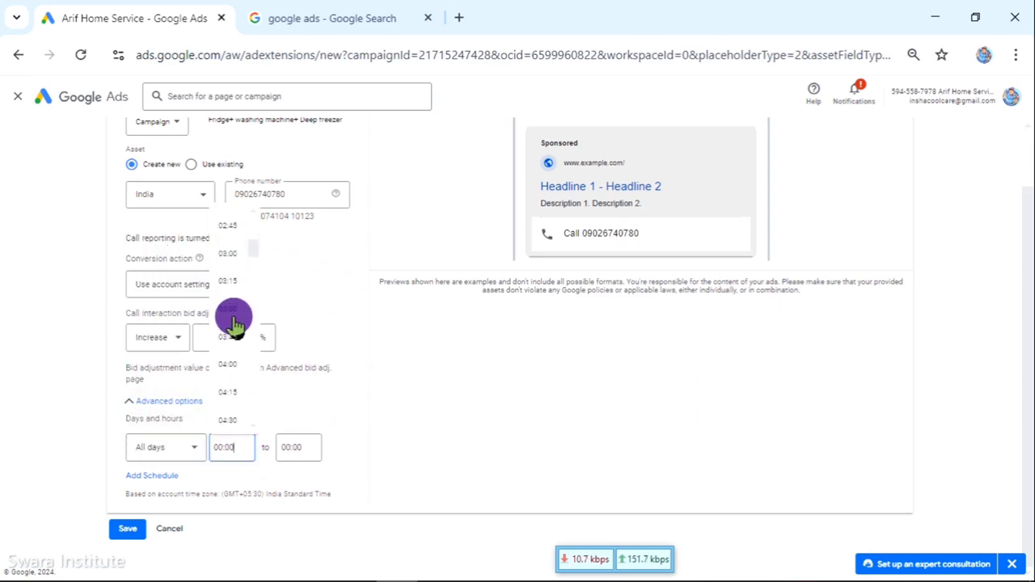
scroll(234, 323, "down", 1)
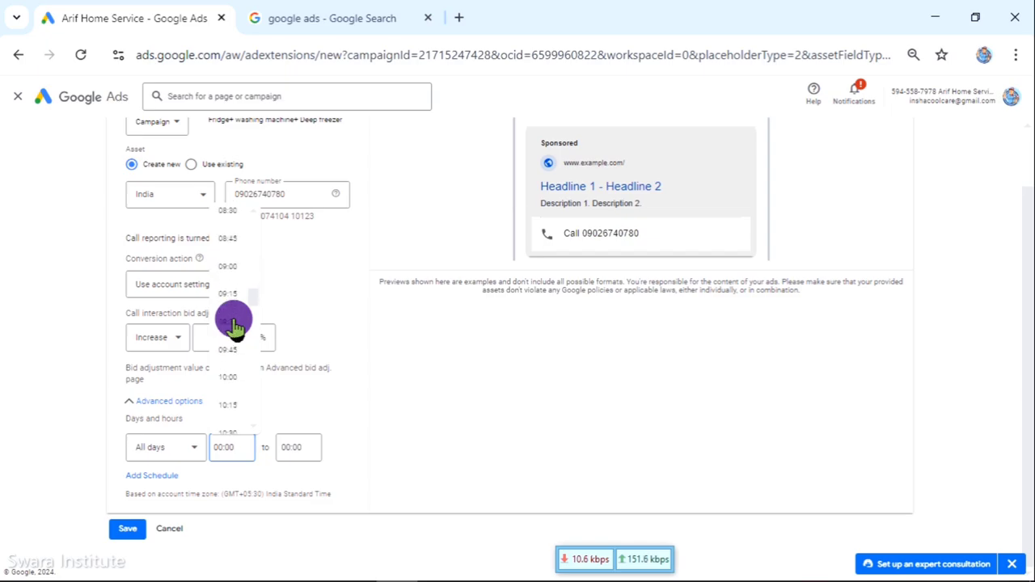
left_click(232, 265)
left_click(299, 444)
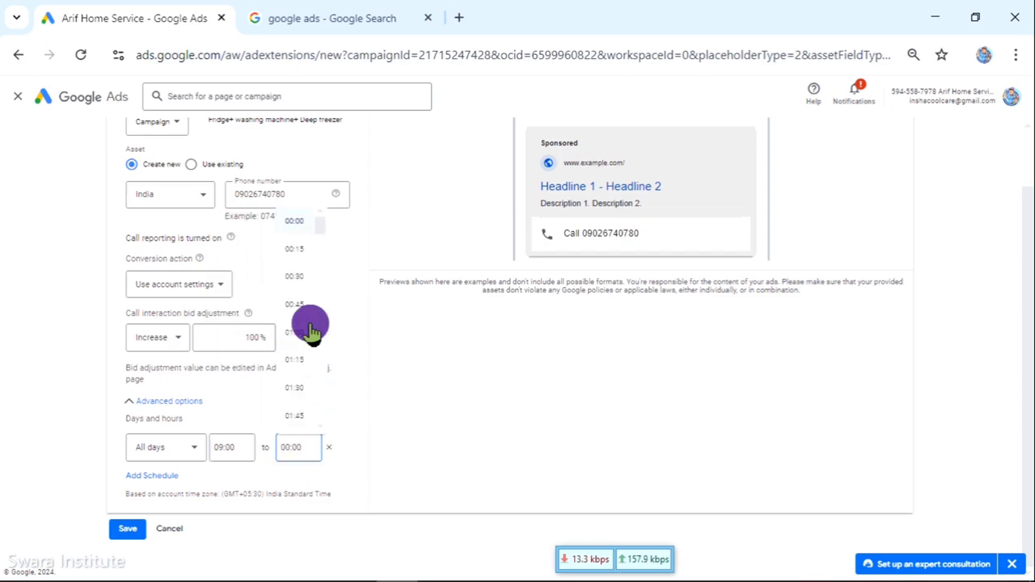
scroll(312, 331, "down", 7)
scroll(304, 314, "up", 2)
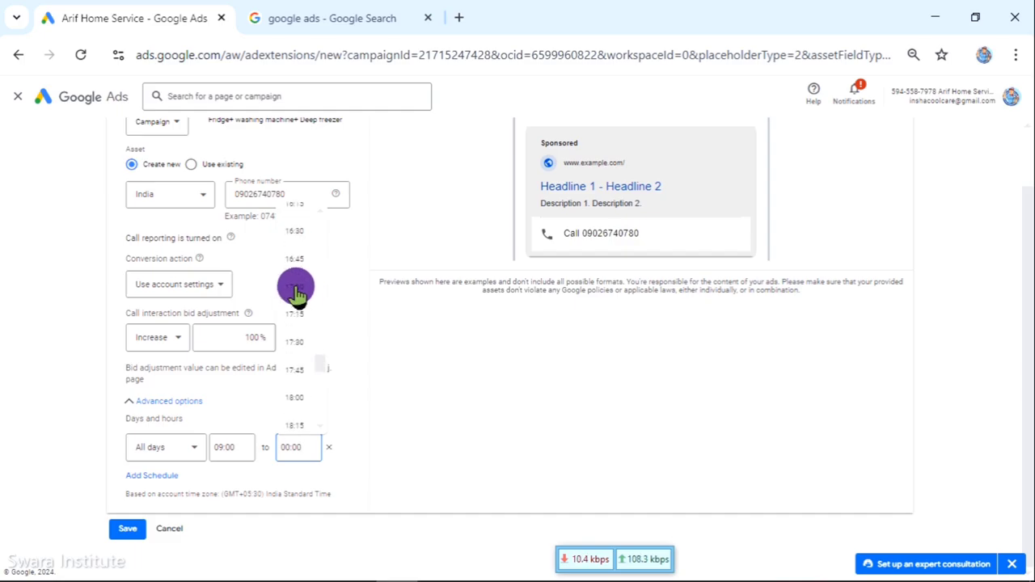
left_click(296, 404)
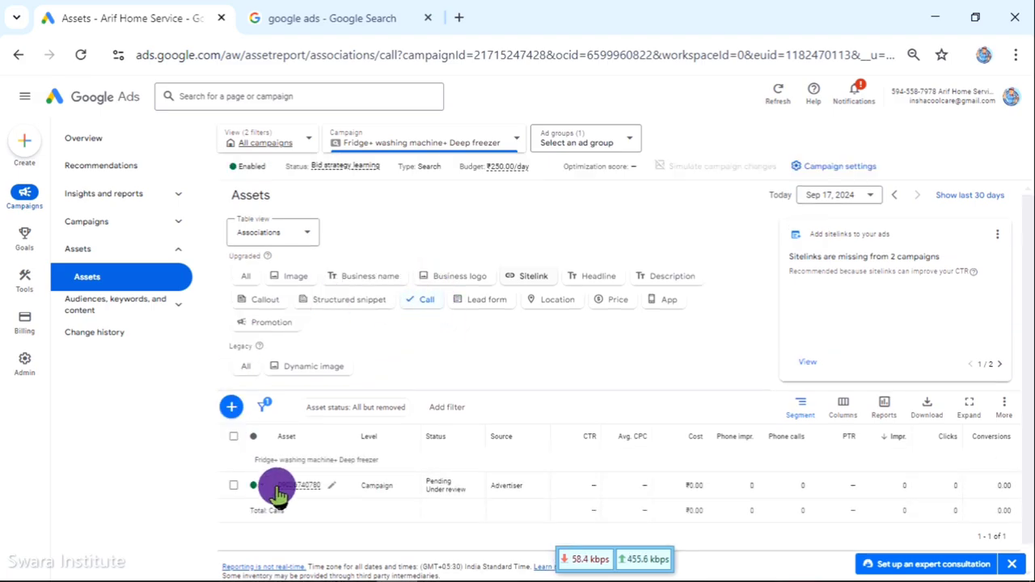
Reopen the campaign's call asset for editing, review its phone, conversion and schedule settings, and save it.
left_click(334, 487)
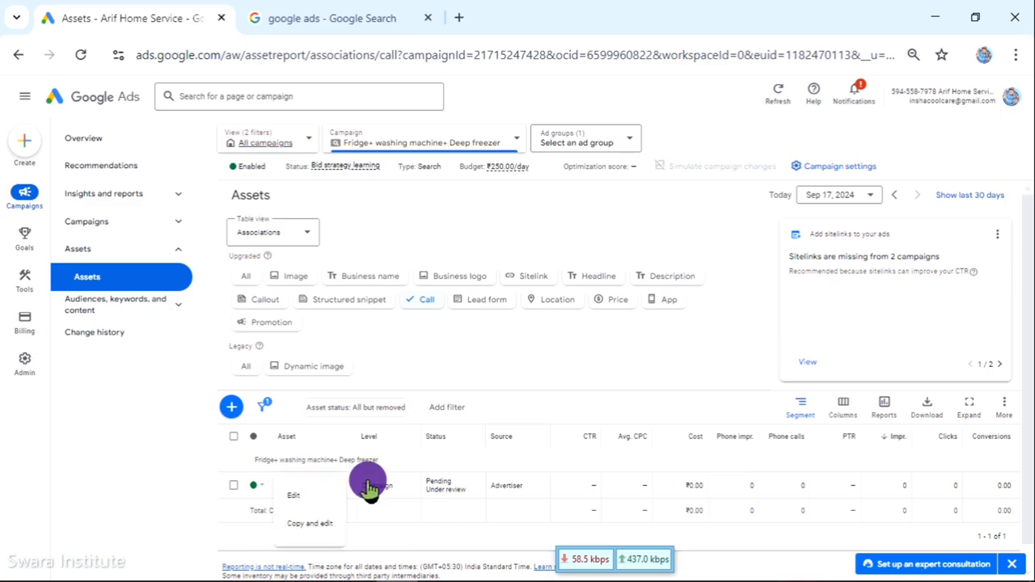
left_click(298, 496)
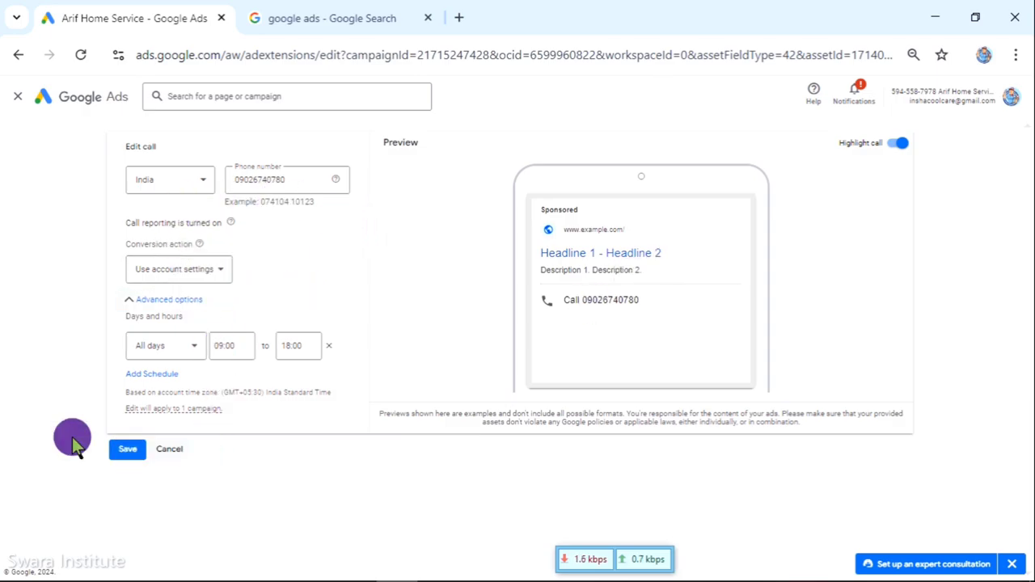
left_click(130, 454)
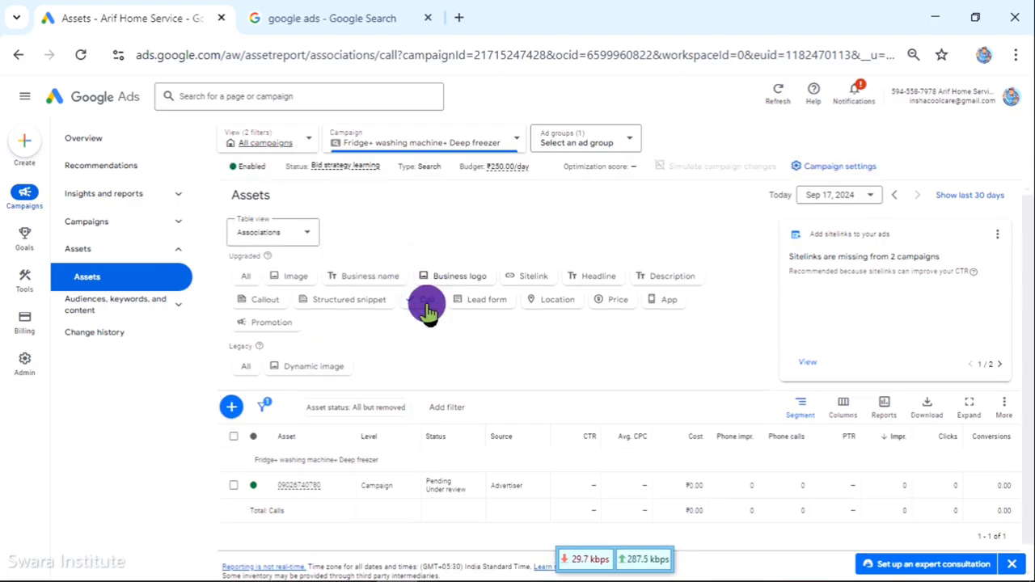
List campaigns of all statuses in the all-campaigns view and select the Washing Machine Geysers Microwave campaign for its call assets.
left_click(511, 144)
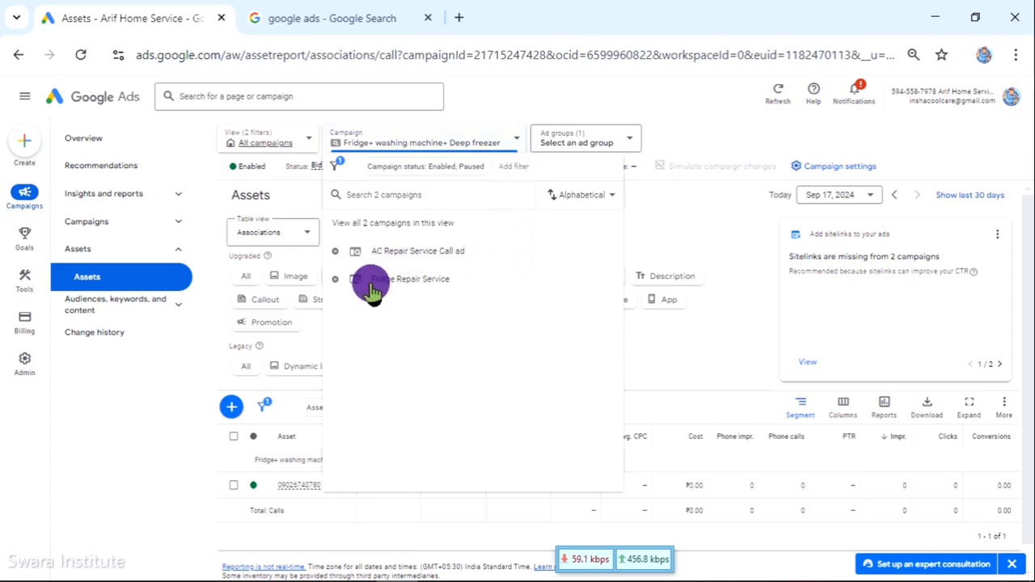
left_click(290, 150)
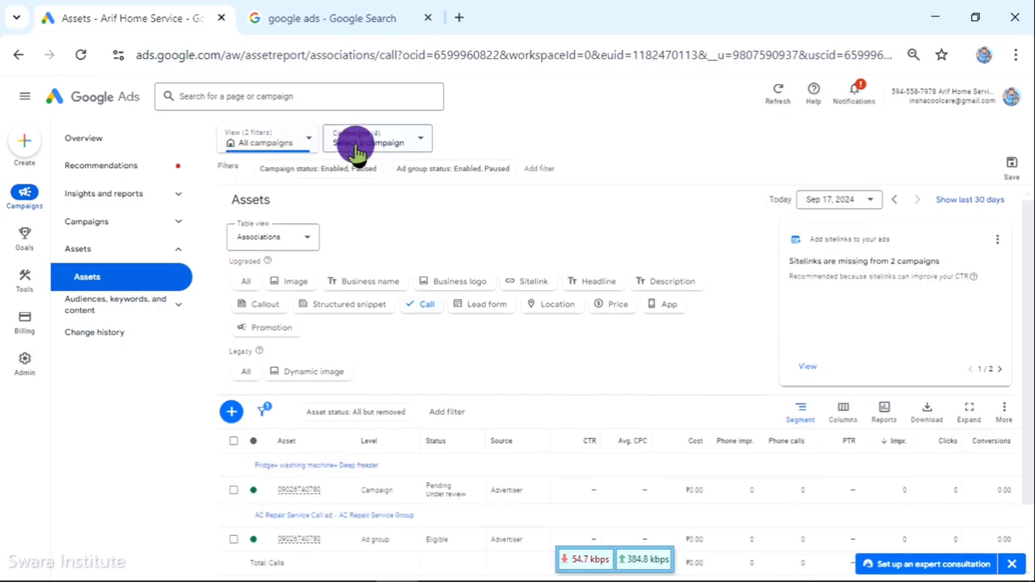
left_click(413, 147)
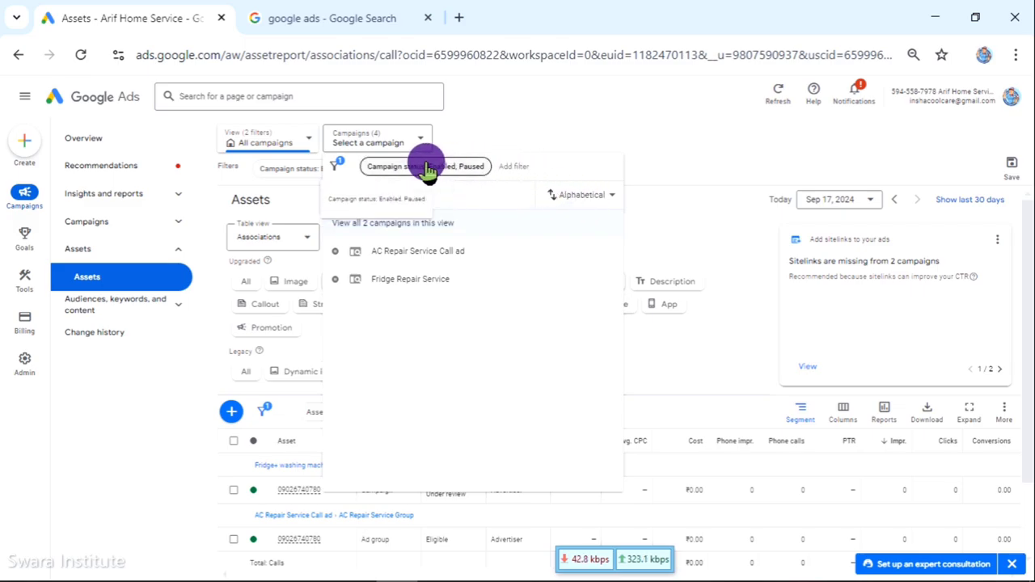
left_click(447, 179)
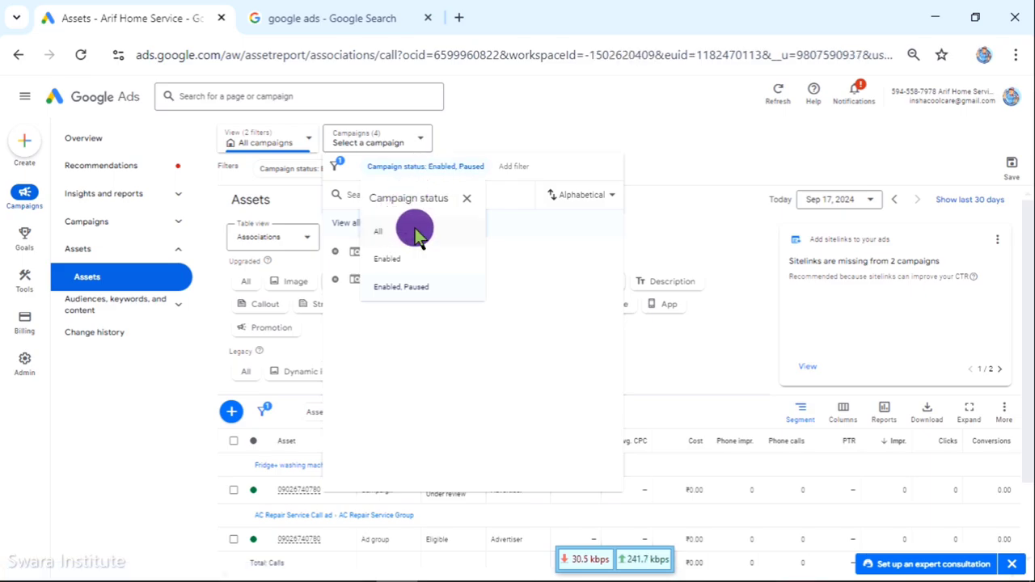
left_click(415, 233)
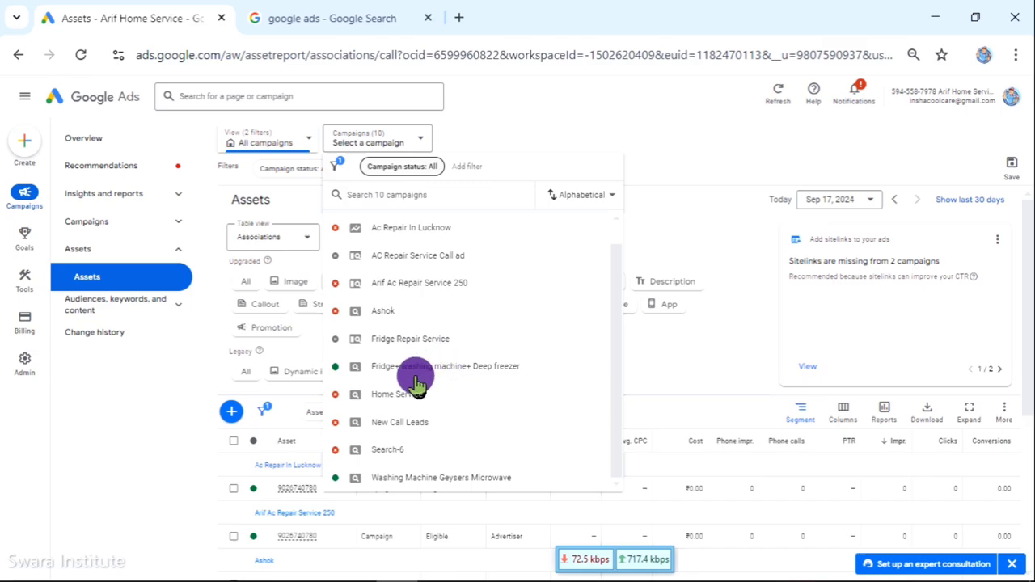
scroll(396, 400, "down", 1)
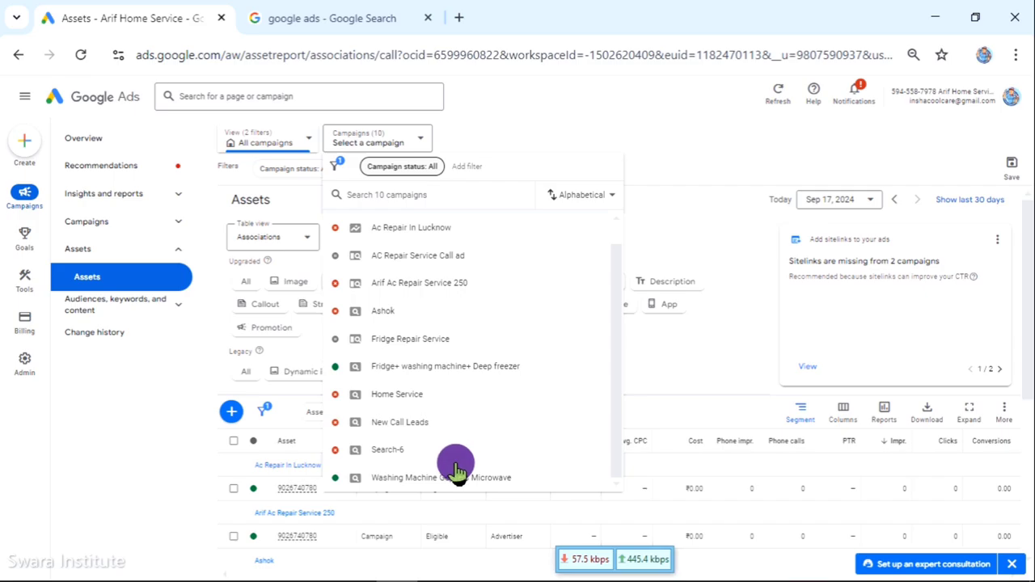
left_click(394, 484)
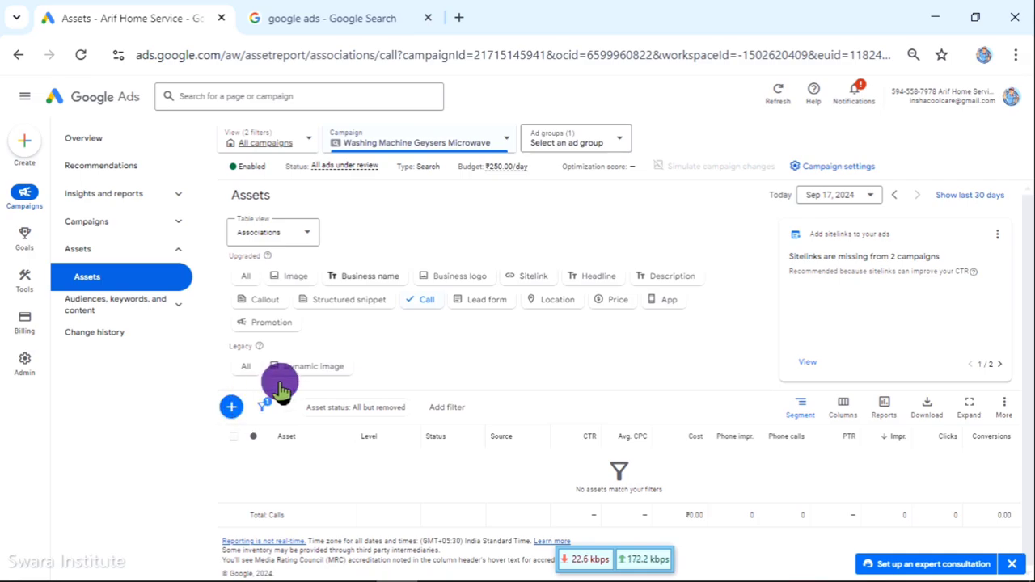
Start a new call asset for the campaign and copy the business phone number from the Arif Home Service ad in the Google search results.
left_click(230, 411)
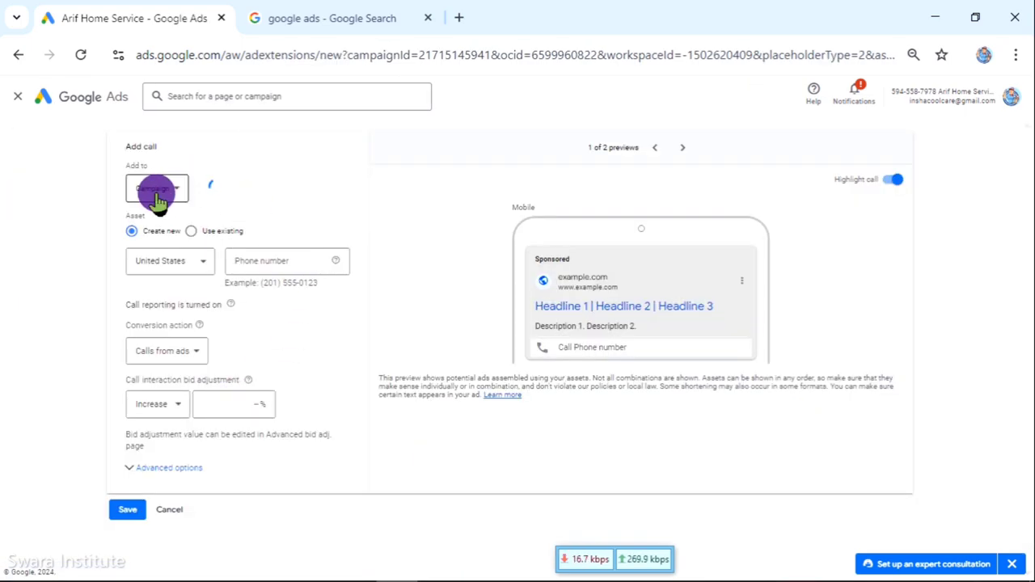
left_click(312, 16)
right_click(166, 198)
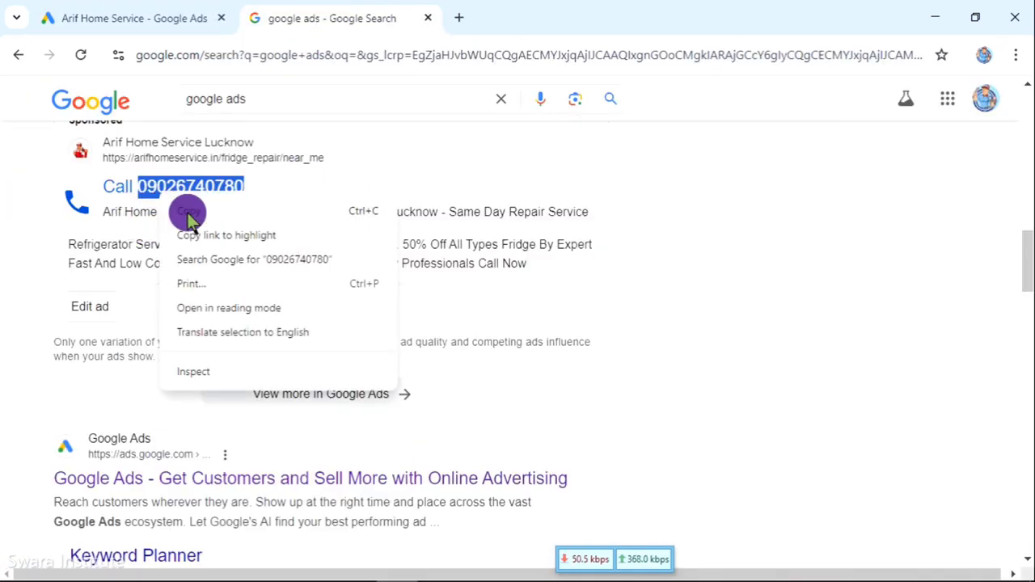
left_click(190, 212)
left_click(135, 18)
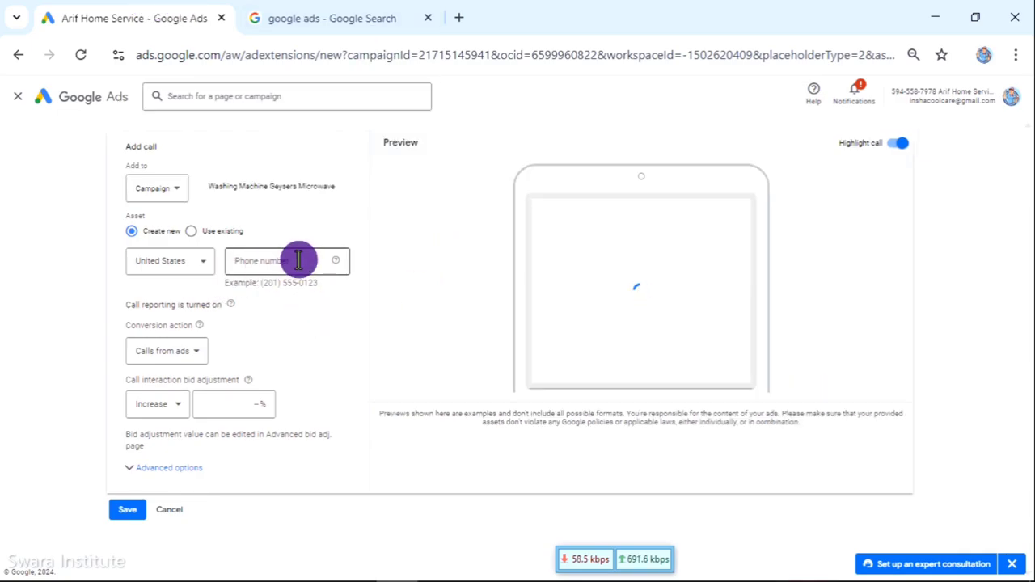
Set the country of the new call asset's phone number to India.
left_click(298, 259)
left_click(168, 270)
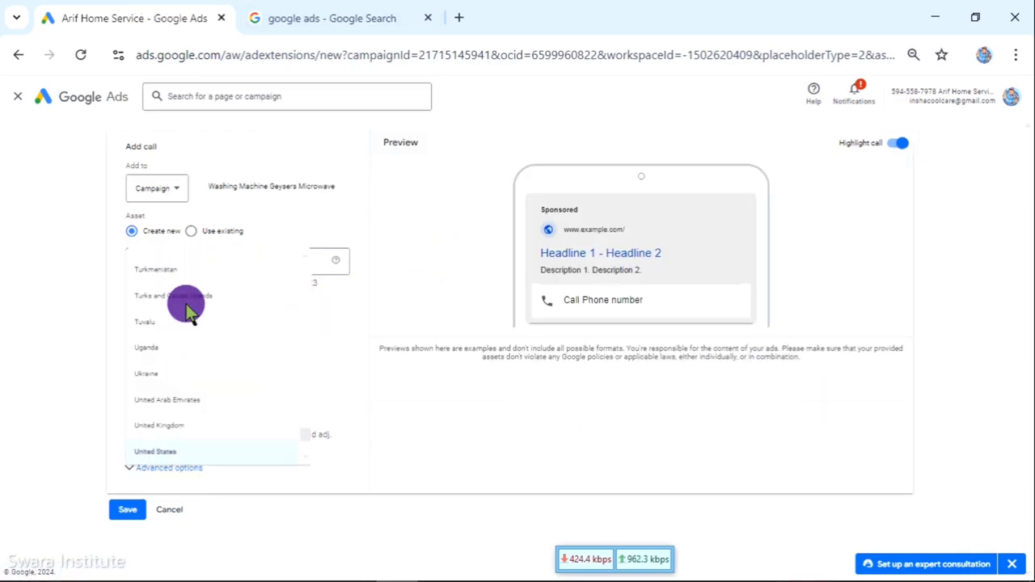
scroll(185, 365, "up", 10)
scroll(186, 373, "up", 12)
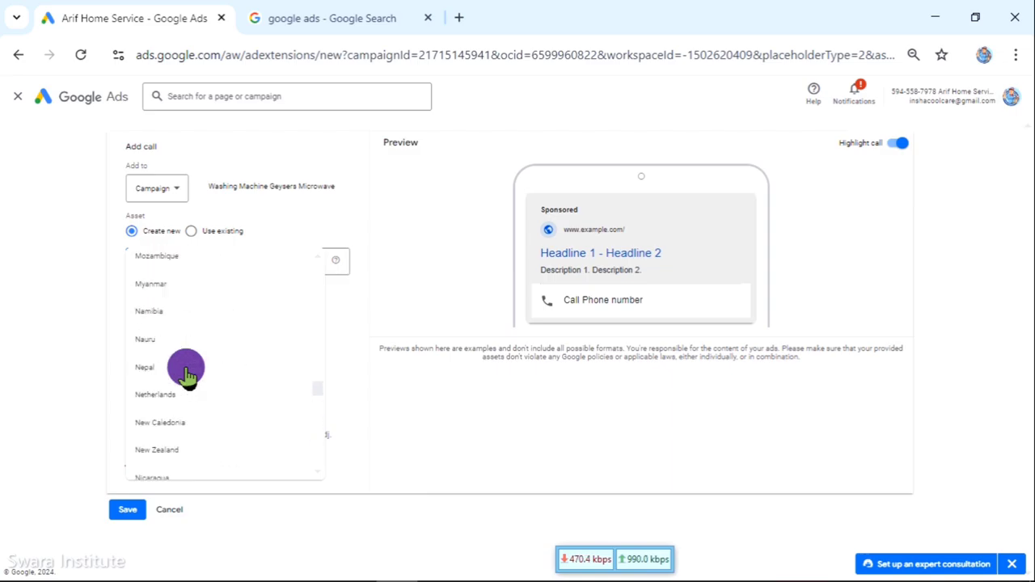
scroll(184, 355, "up", 4)
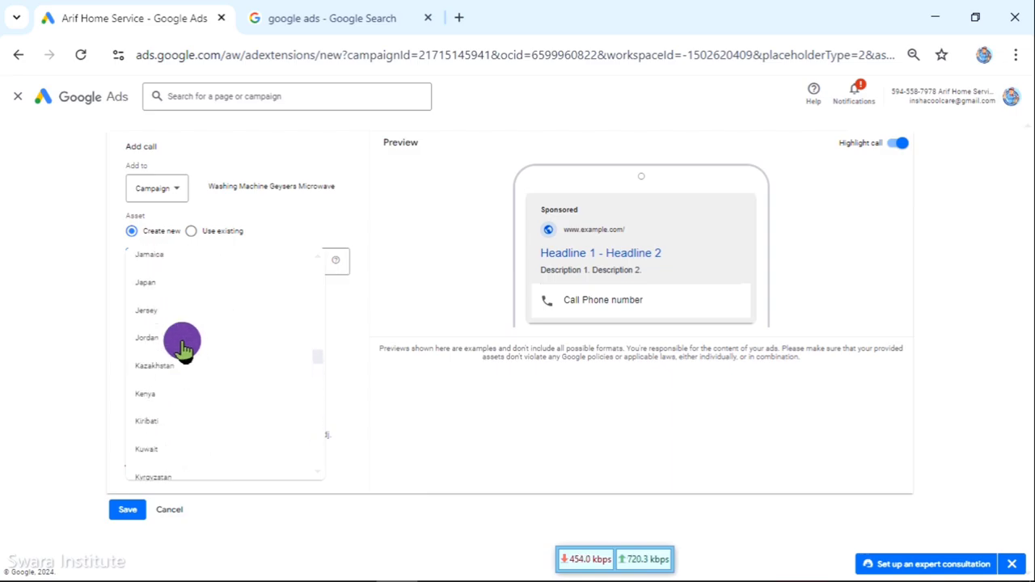
scroll(183, 344, "up", 5)
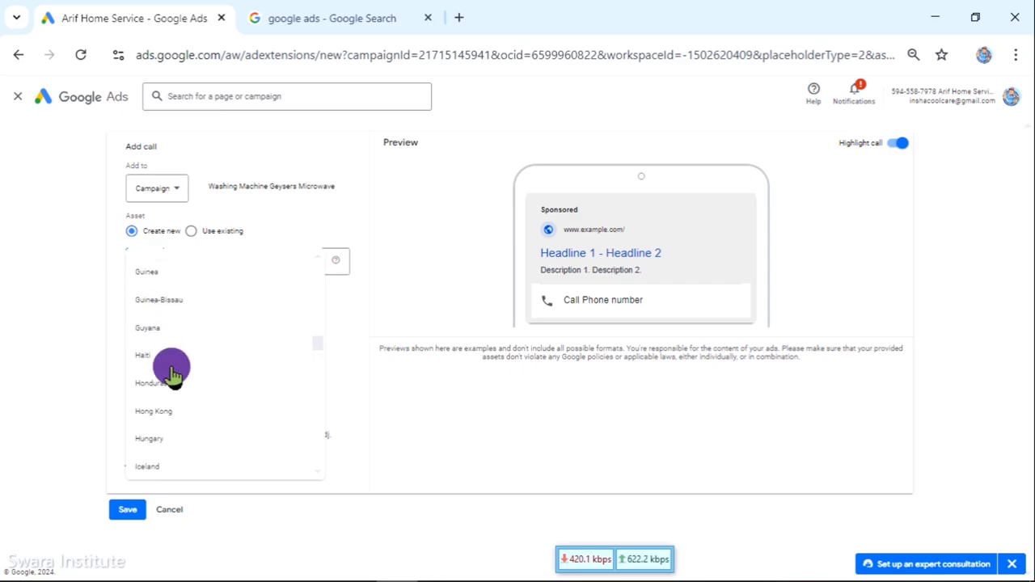
scroll(177, 428, "down", 1)
left_click(176, 410)
Paste the copied business phone number into the call asset's phone number.
left_click(260, 272)
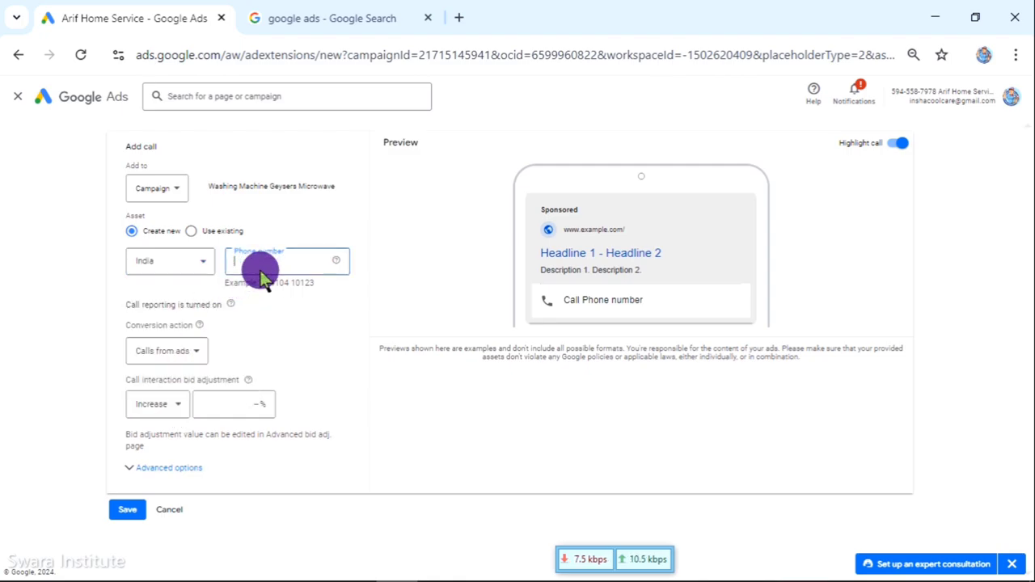
right_click(260, 272)
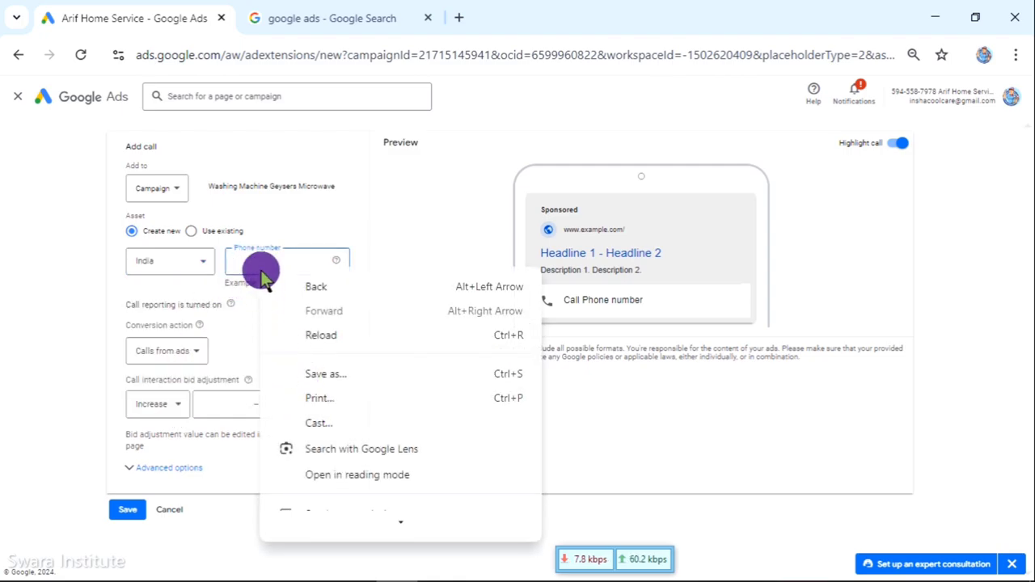
left_click(254, 265)
right_click(255, 265)
left_click(305, 439)
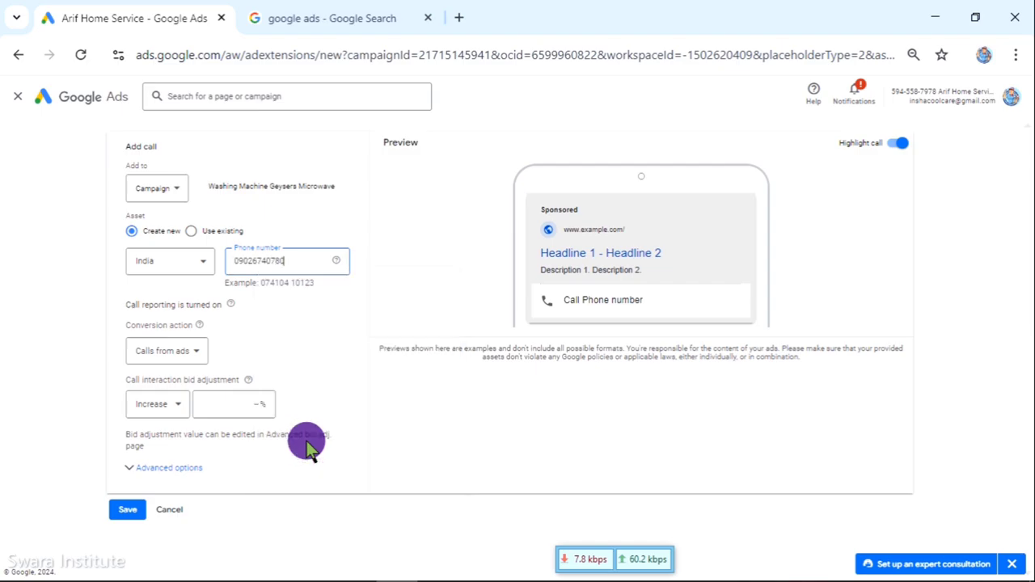
Choose Calls from ads as the conversion action and set the call interaction bid adjustment to an increase of 100%.
left_click(171, 354)
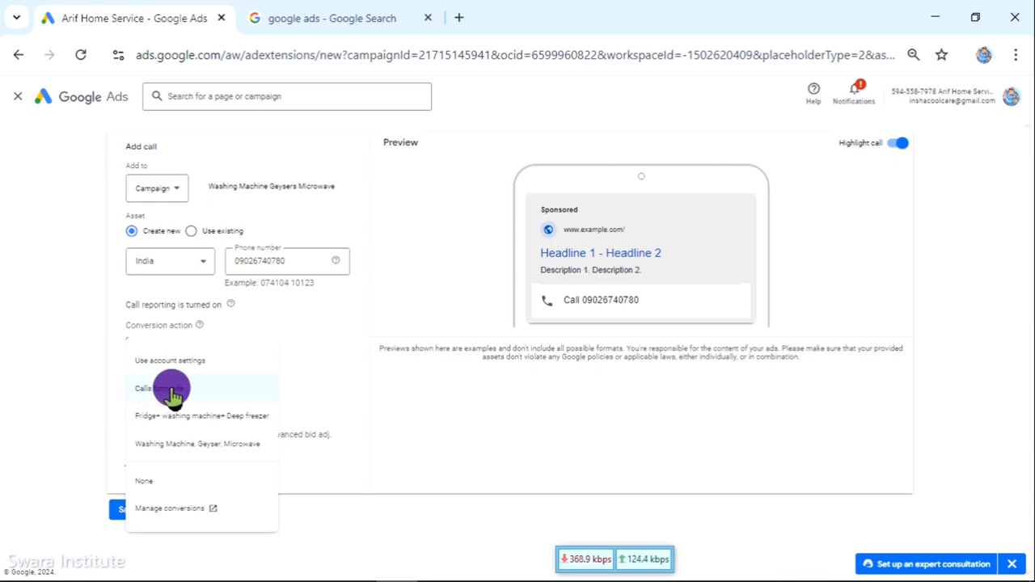
left_click(171, 392)
left_click(184, 354)
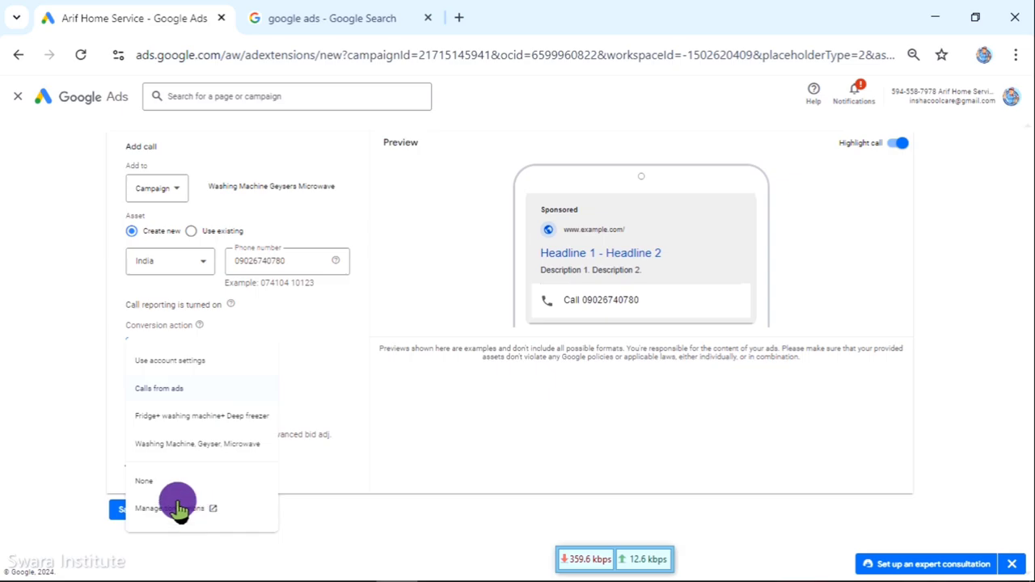
left_click(191, 396)
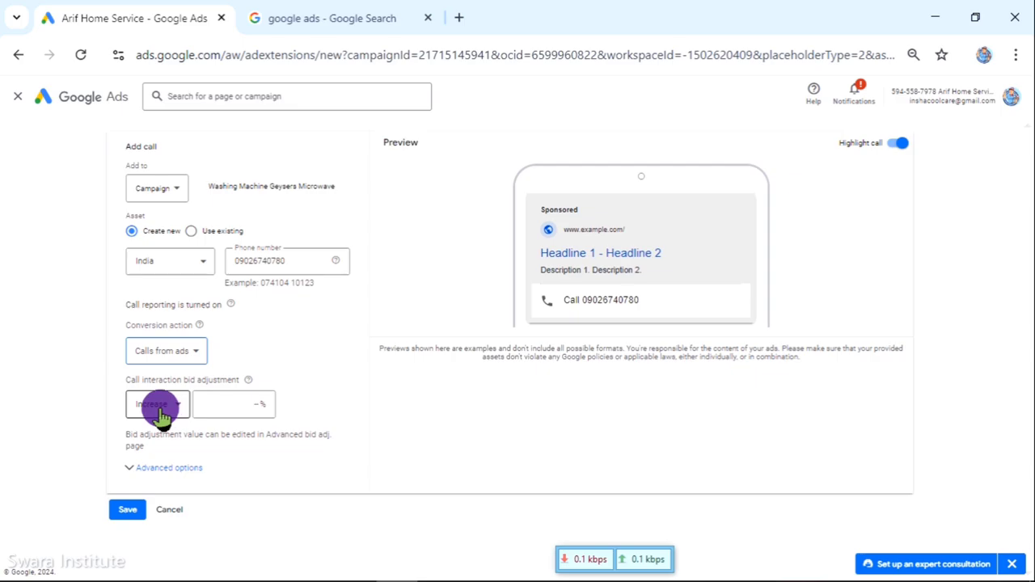
left_click(209, 403)
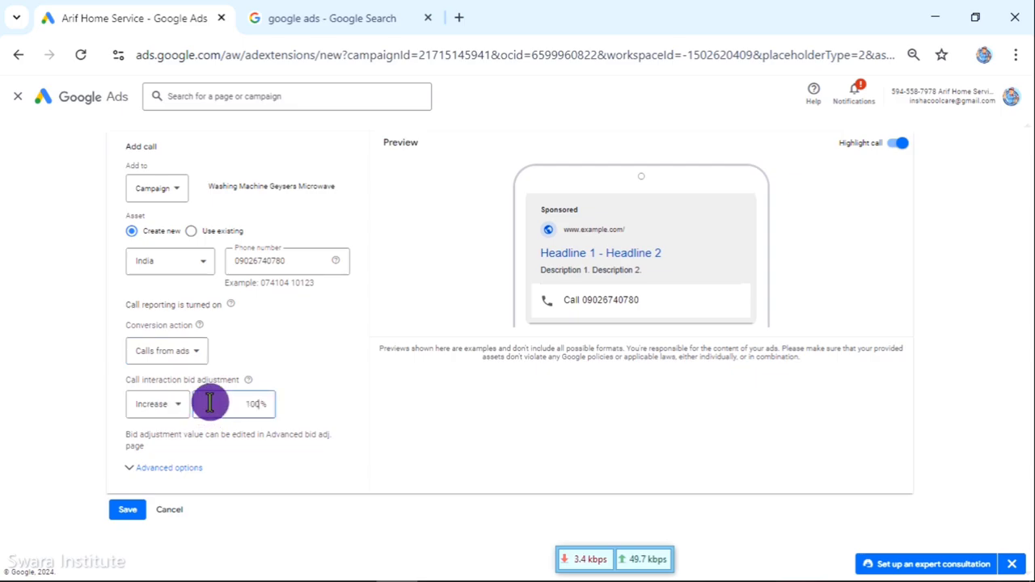
Schedule the call asset for all days from 09:00 to 18:00 and save it to the Washing Machine Geysers Microwave campaign.
left_click(139, 469)
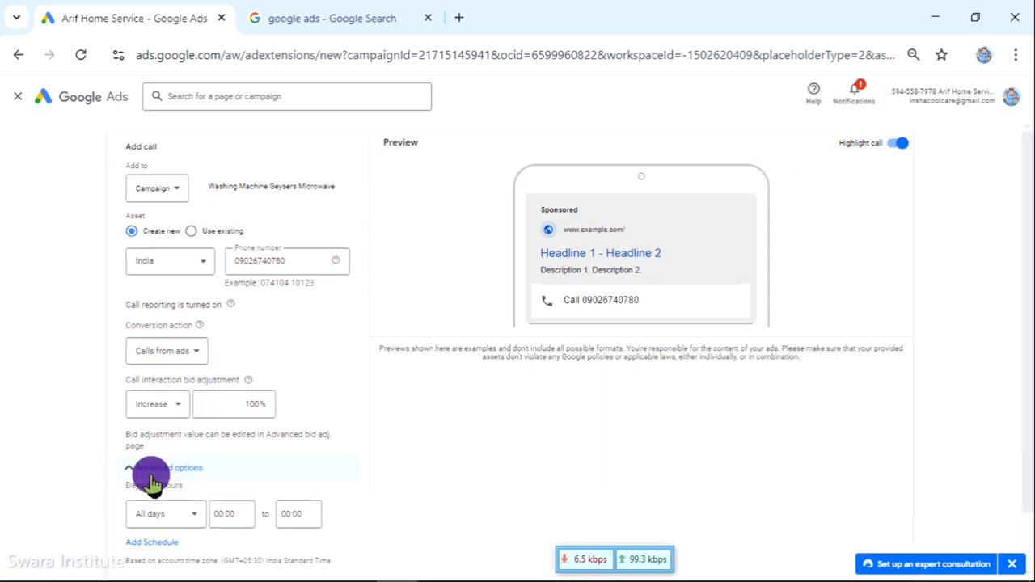
left_click(183, 451)
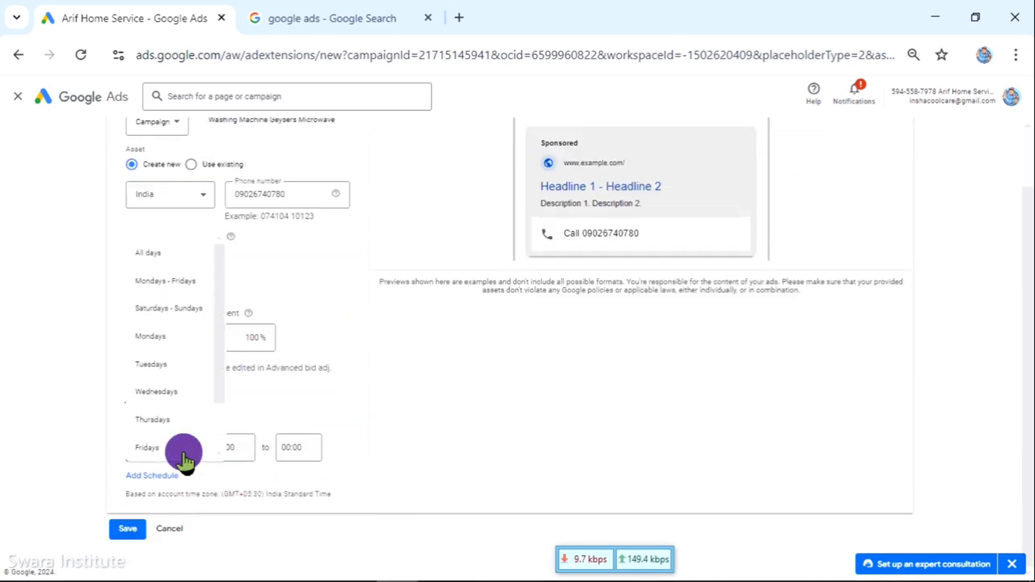
left_click(233, 448)
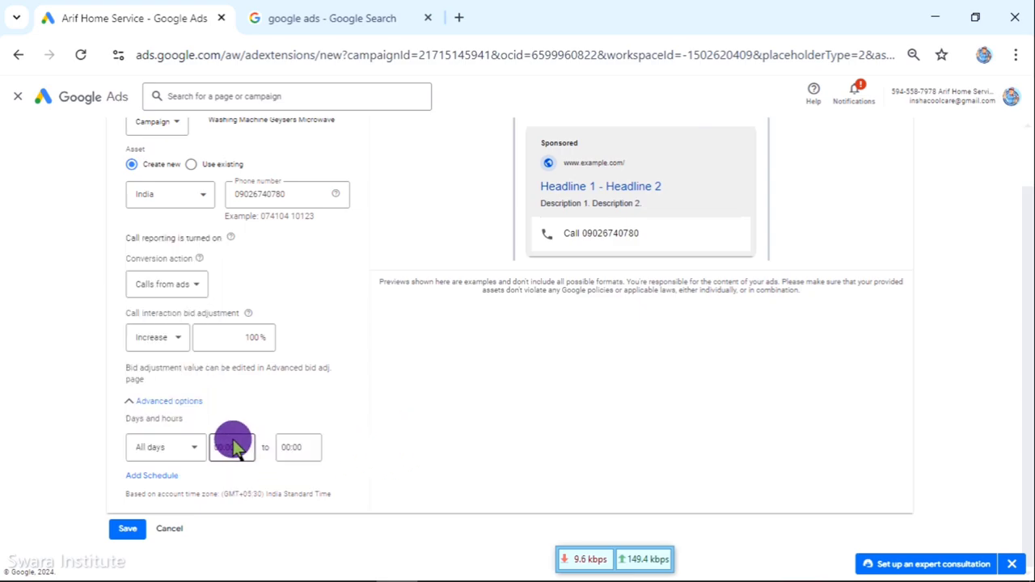
scroll(231, 254, "down", 7)
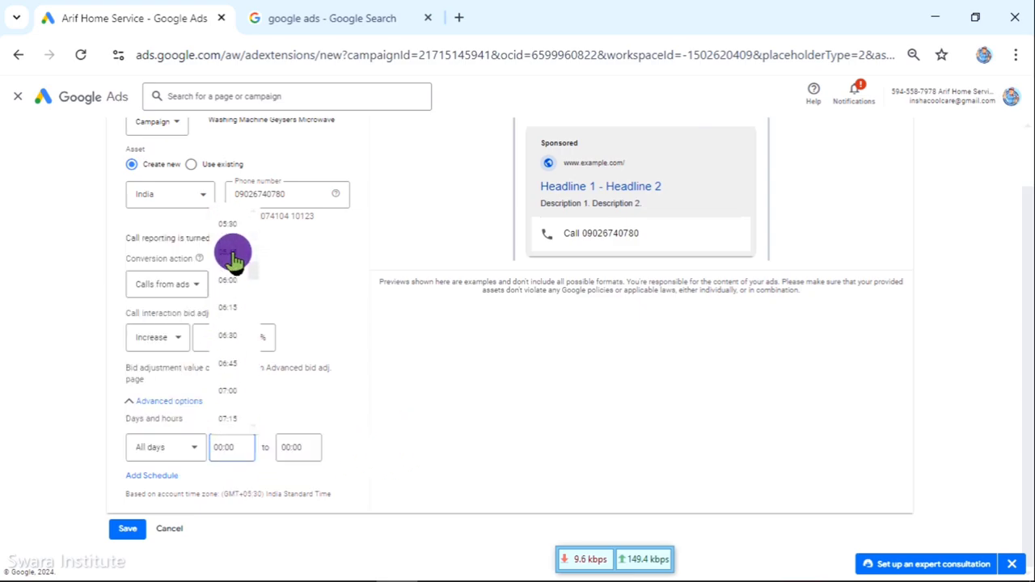
scroll(239, 317, "down", 3)
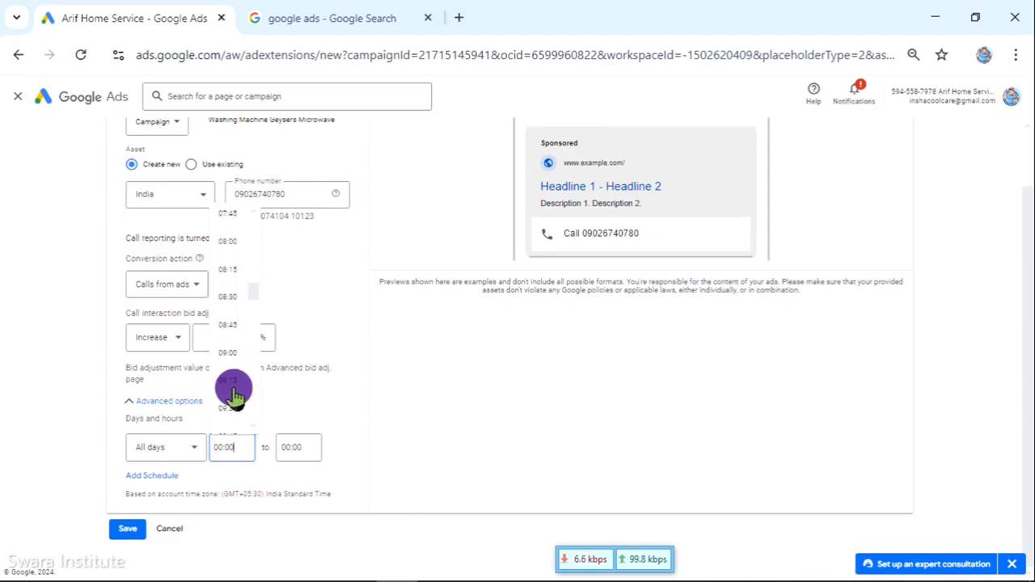
left_click(229, 352)
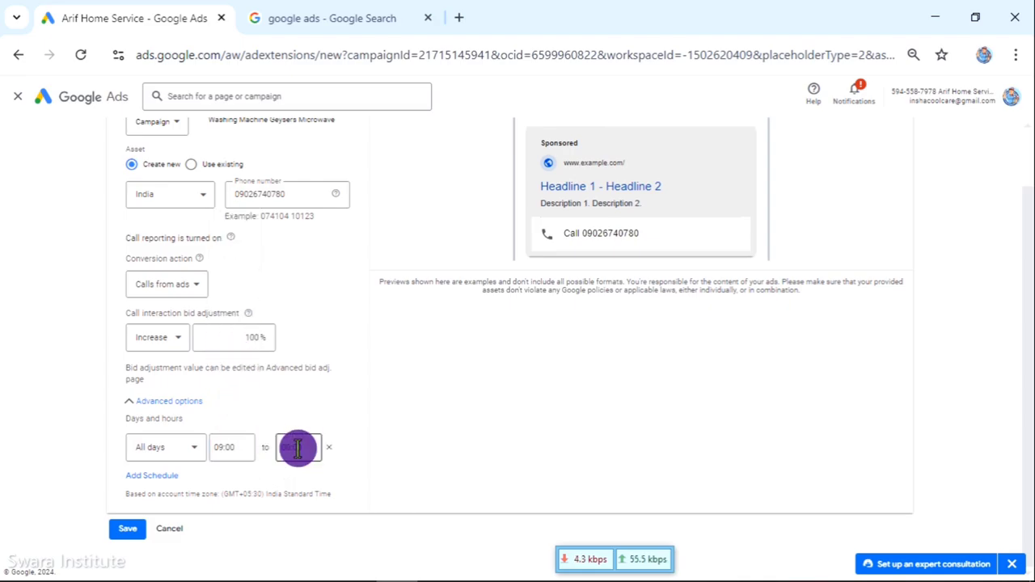
left_click(299, 443)
scroll(316, 307, "down", 16)
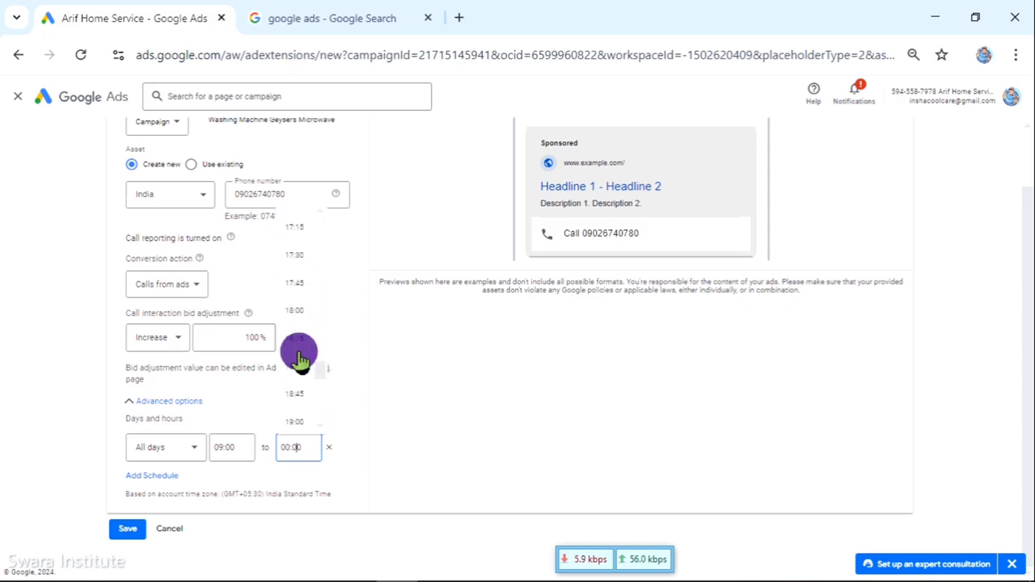
left_click(295, 309)
left_click(130, 530)
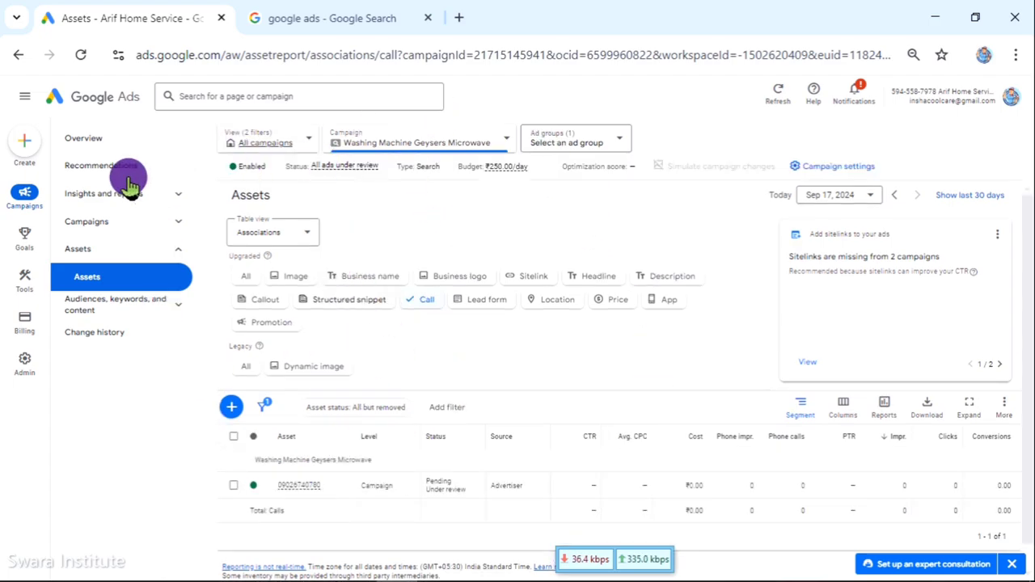
Open the overview of the Fridge+ washing machine+ Deep freezer campaign and expand the navigation to its campaign, ad group and ad pages.
left_click(79, 146)
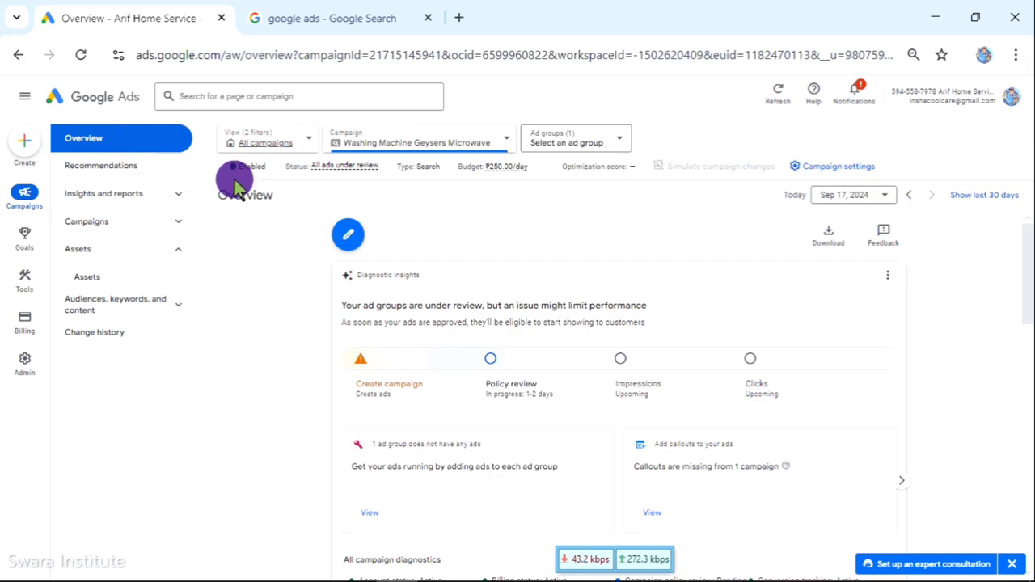
left_click(296, 146)
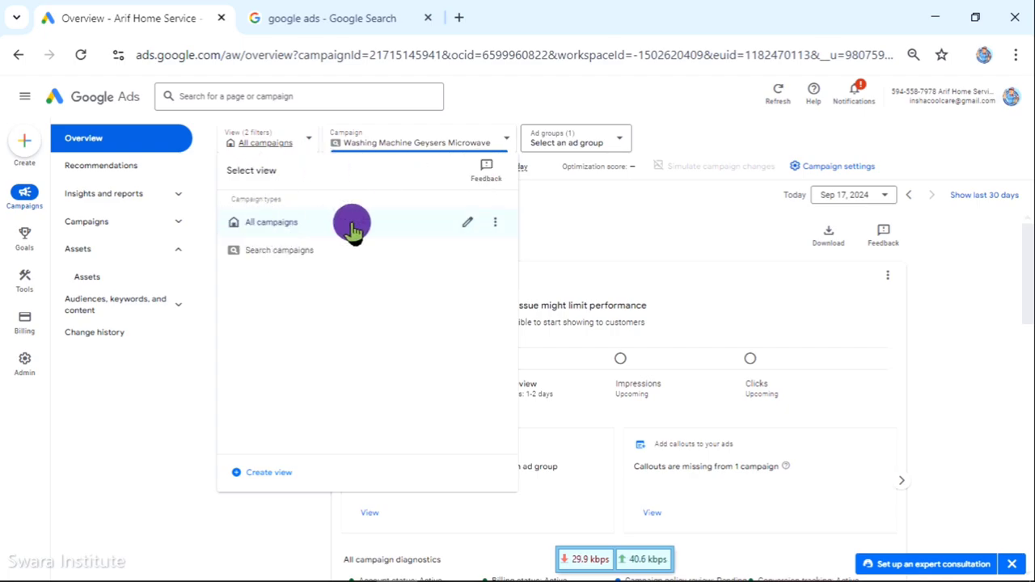
left_click(264, 231)
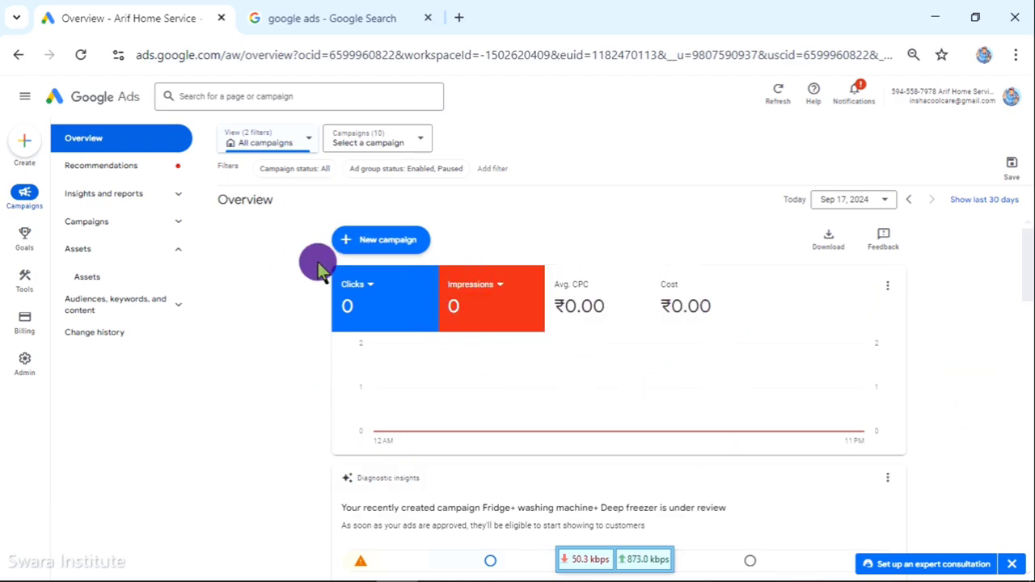
left_click(412, 145)
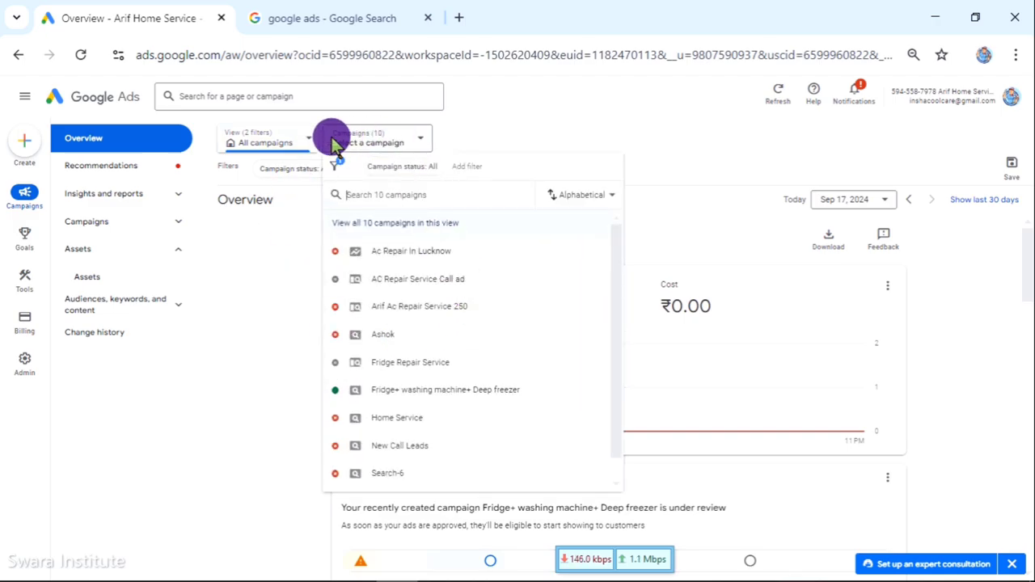
left_click(425, 396)
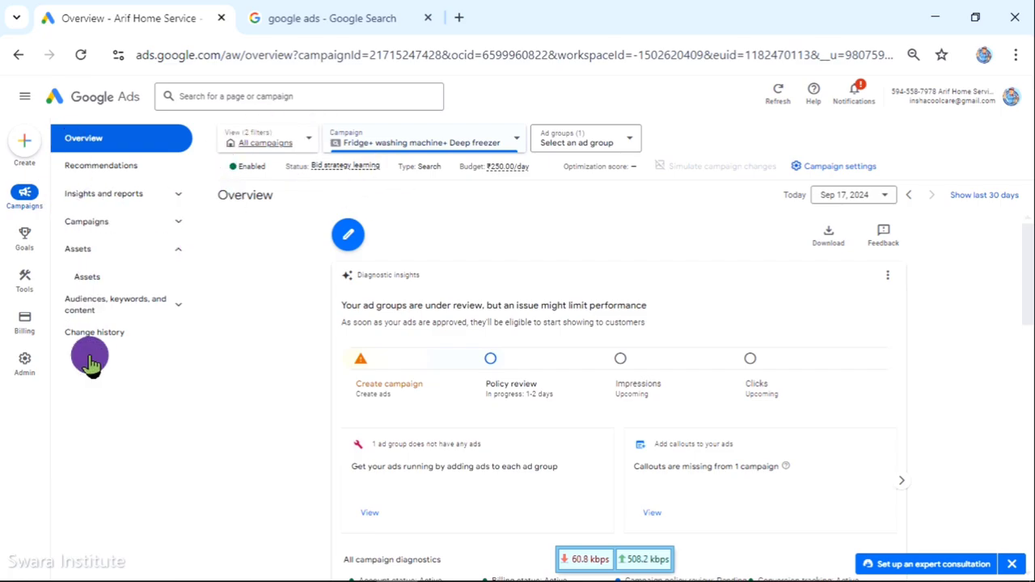
left_click(180, 224)
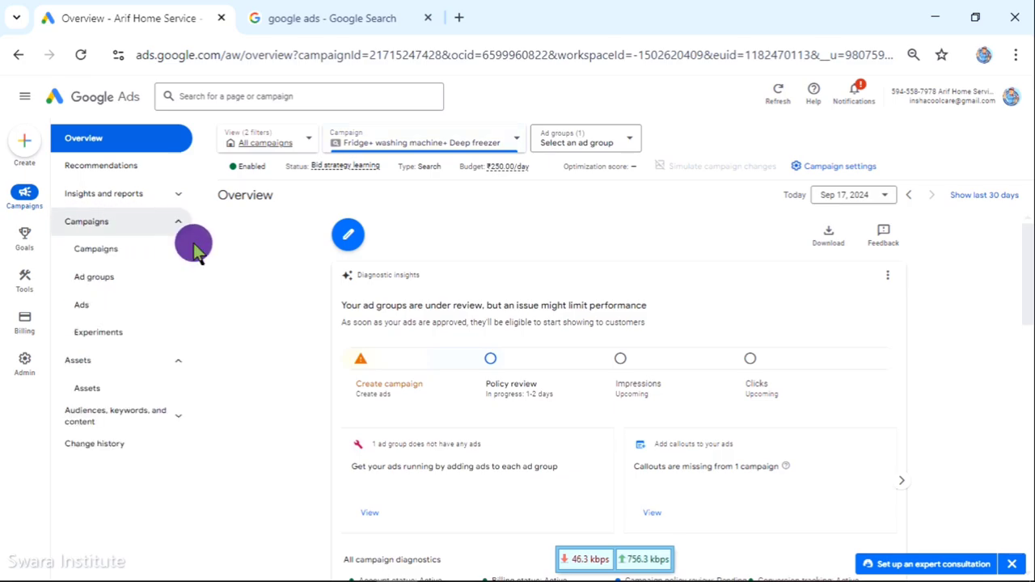
Open the campaign's call ad for editing and review its URLs, headlines, descriptions and conversion action.
left_click(84, 310)
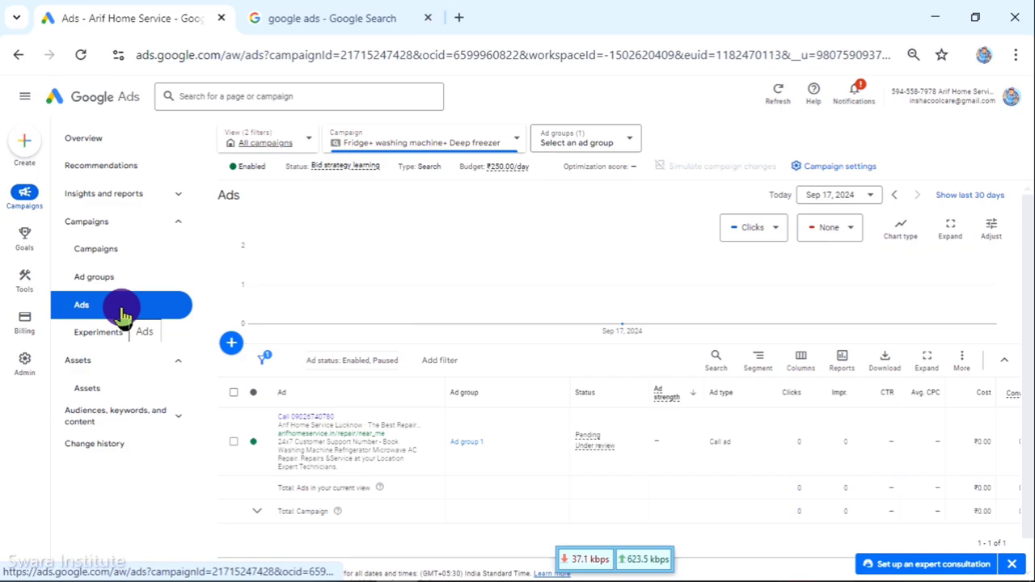
left_click(379, 450)
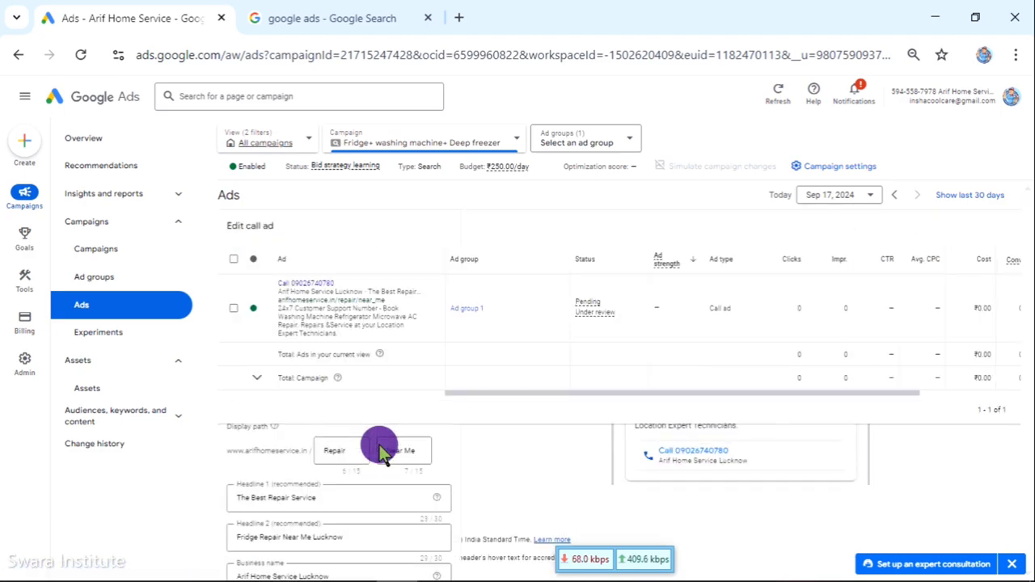
scroll(474, 295, "down", 1)
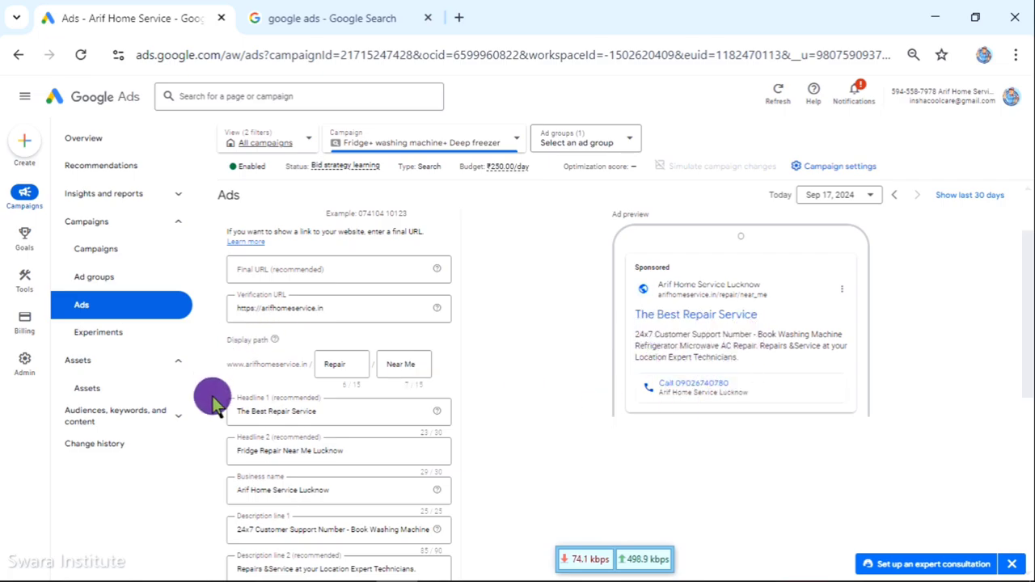
scroll(318, 406, "down", 3)
scroll(348, 307, "up", 2)
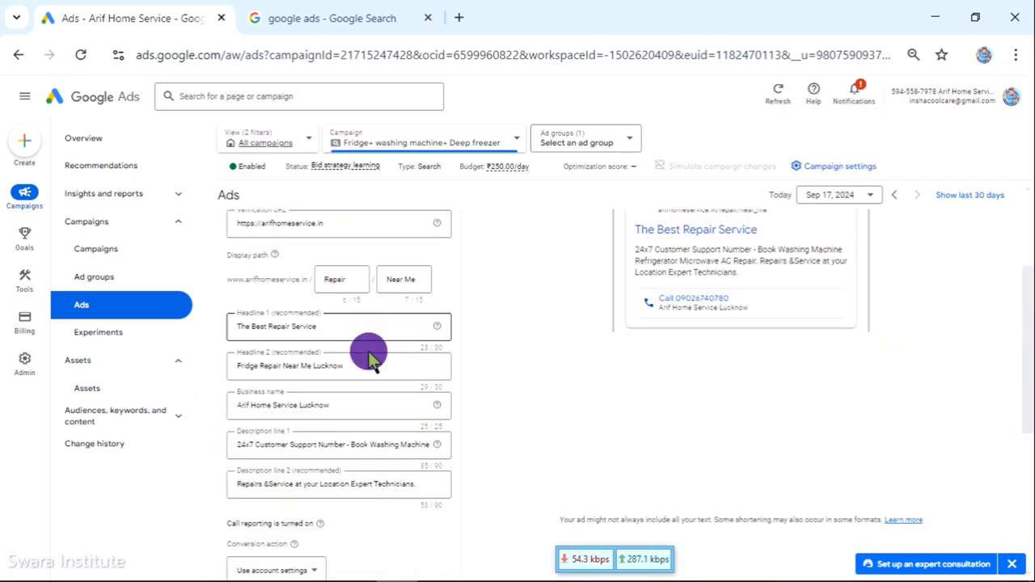
scroll(380, 319, "up", 2)
scroll(385, 317, "down", 6)
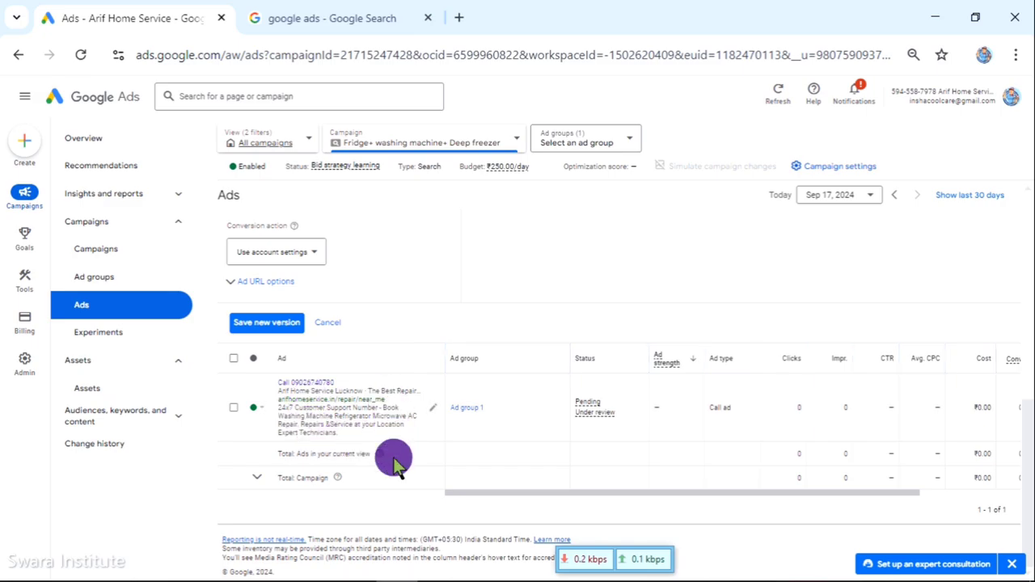
Open the campaign's search keywords and review the keyword list with match types and statuses.
left_click(176, 422)
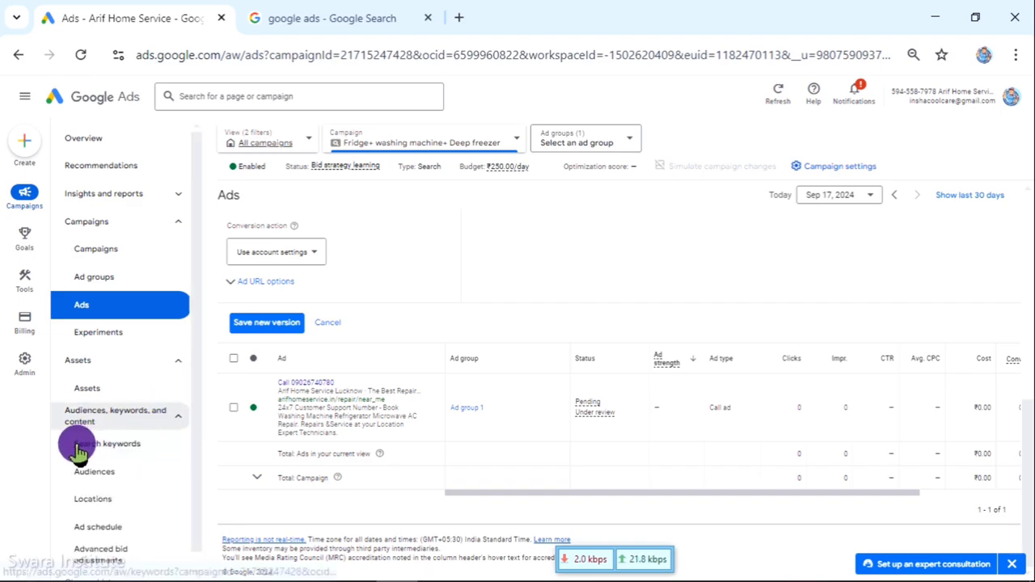
left_click(113, 447)
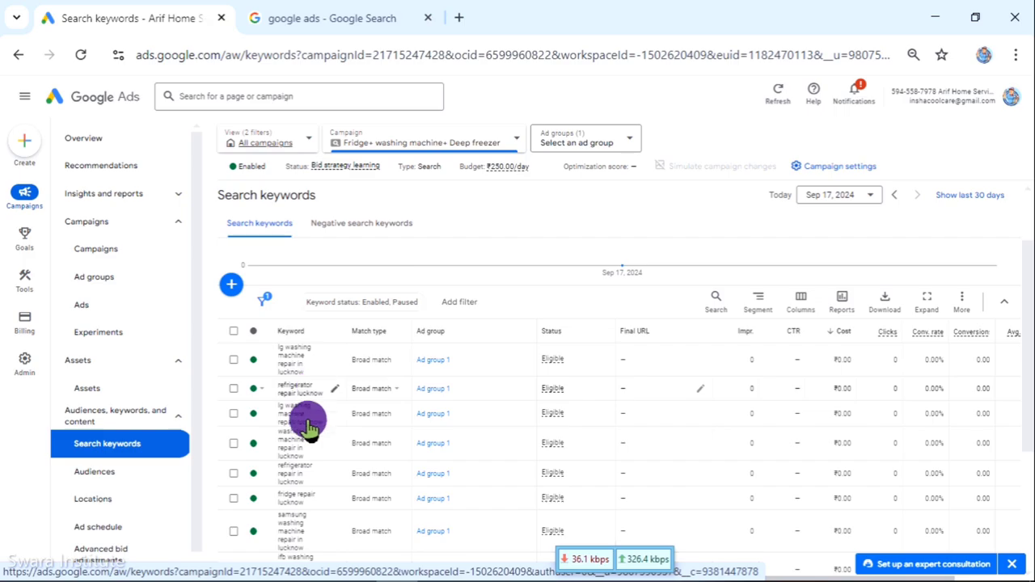
scroll(307, 437, "down", 3)
scroll(396, 414, "down", 2)
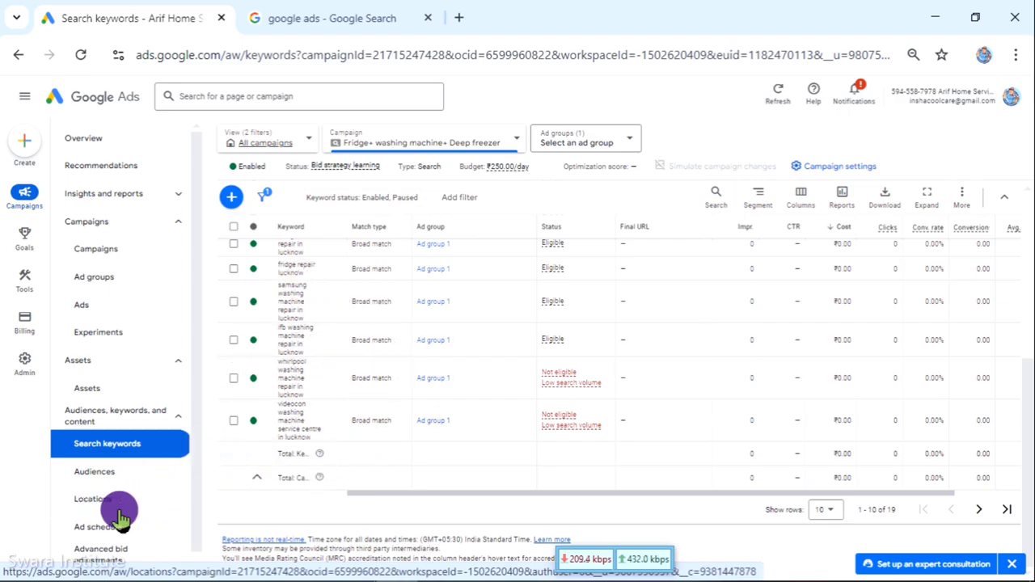
Open the campaign's location targeting for editing, view the Radius option, and save the existing Lucknow radius targets.
left_click(93, 505)
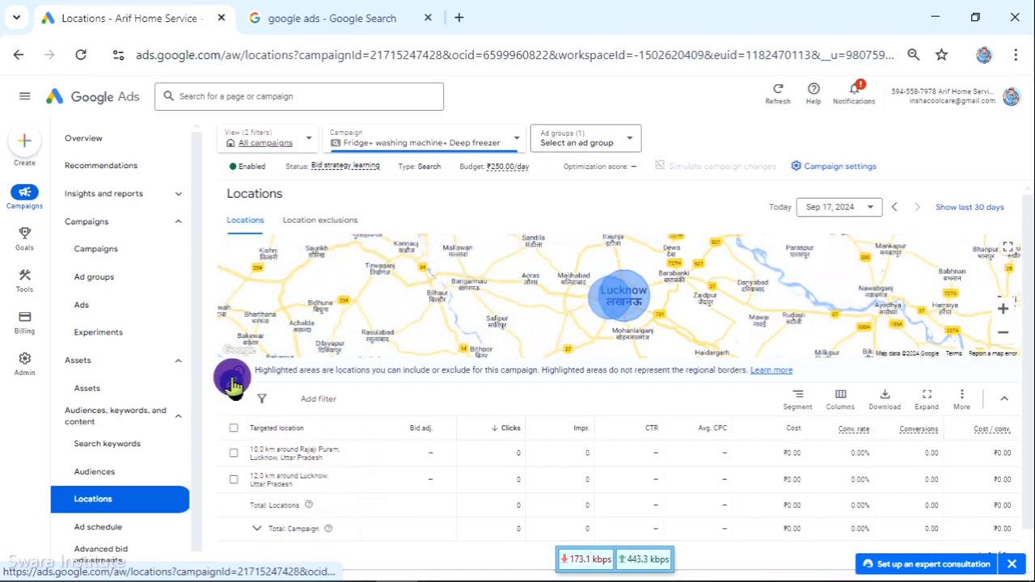
left_click(233, 382)
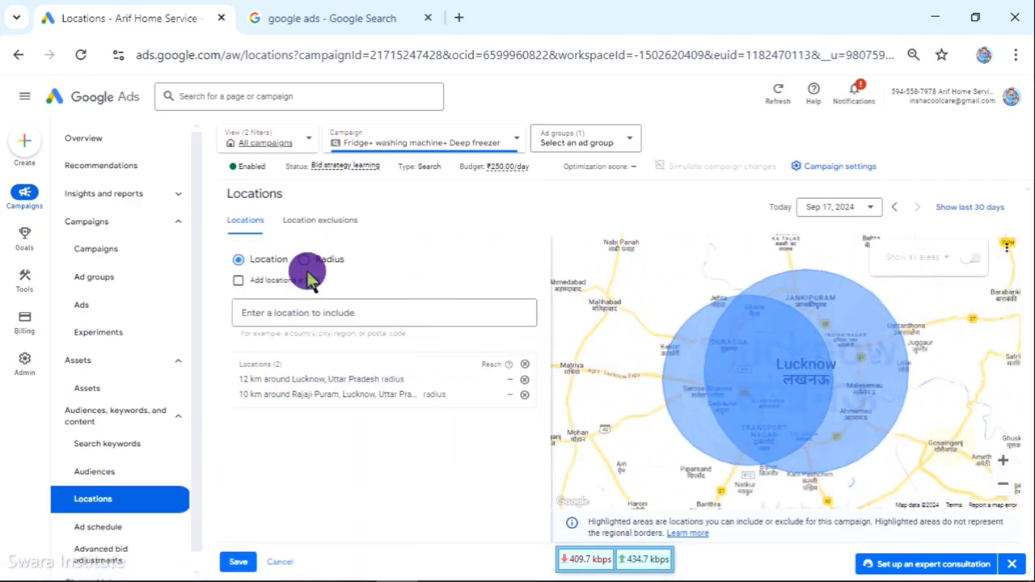
left_click(305, 262)
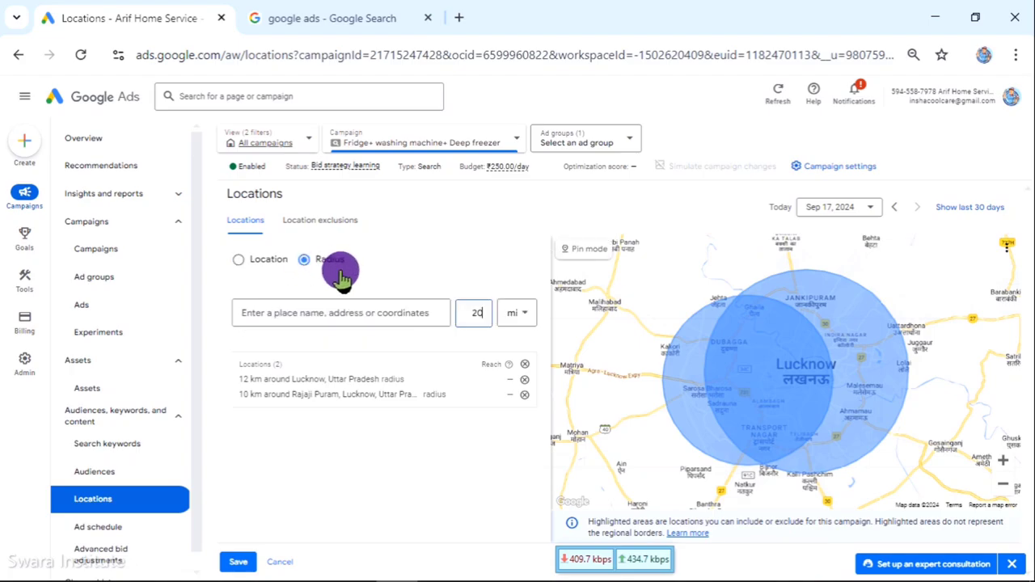
left_click(240, 260)
left_click(311, 262)
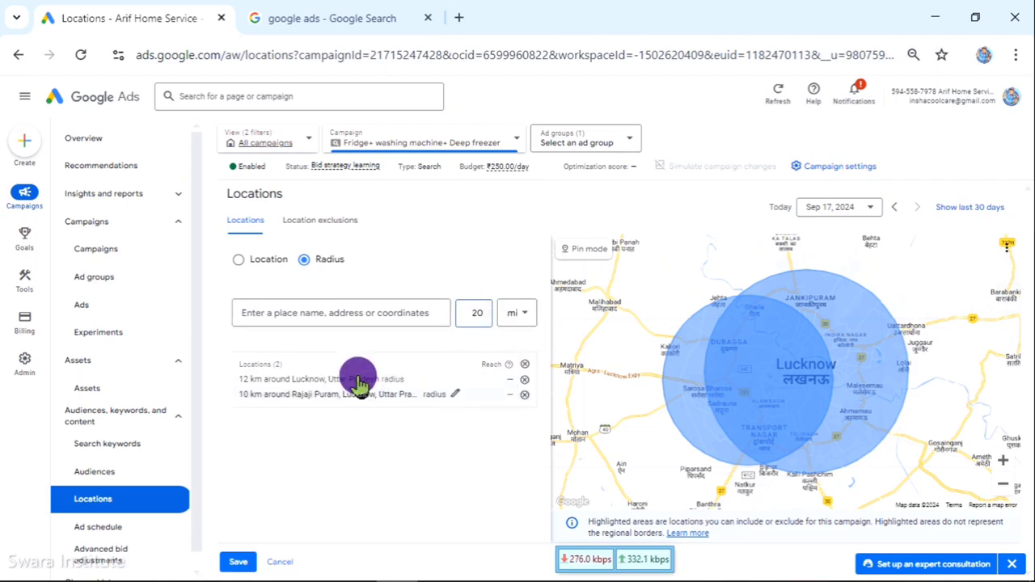
left_click(283, 314)
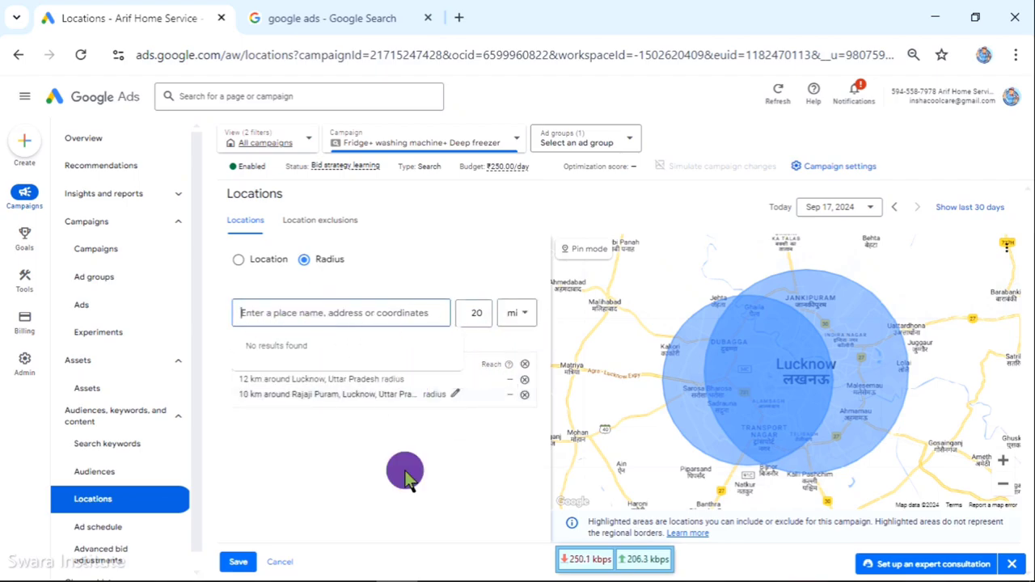
left_click(395, 507)
left_click(239, 566)
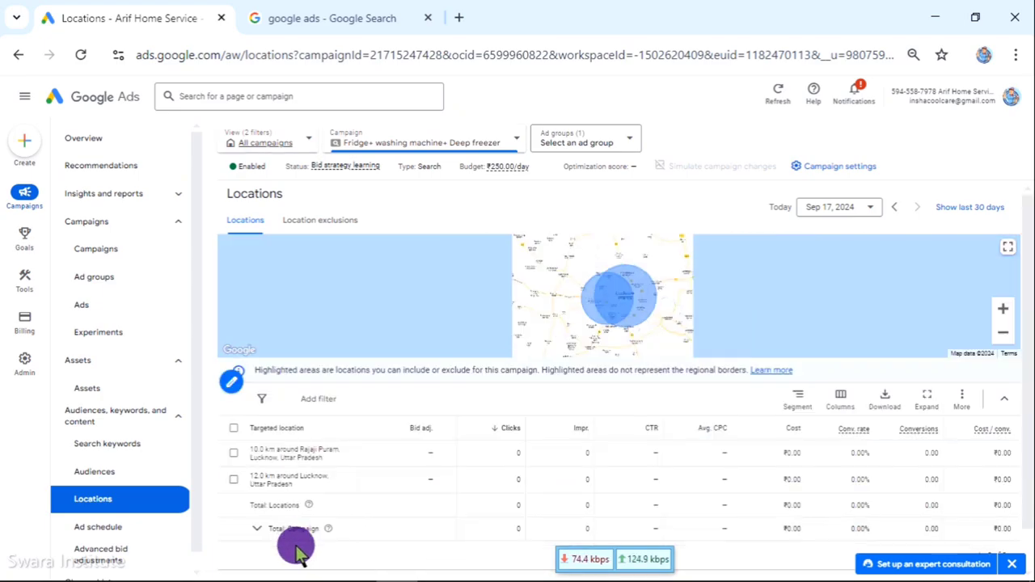
Open the campaign's ad schedule and review the hours set for each day of the week.
scroll(116, 527, "down", 1)
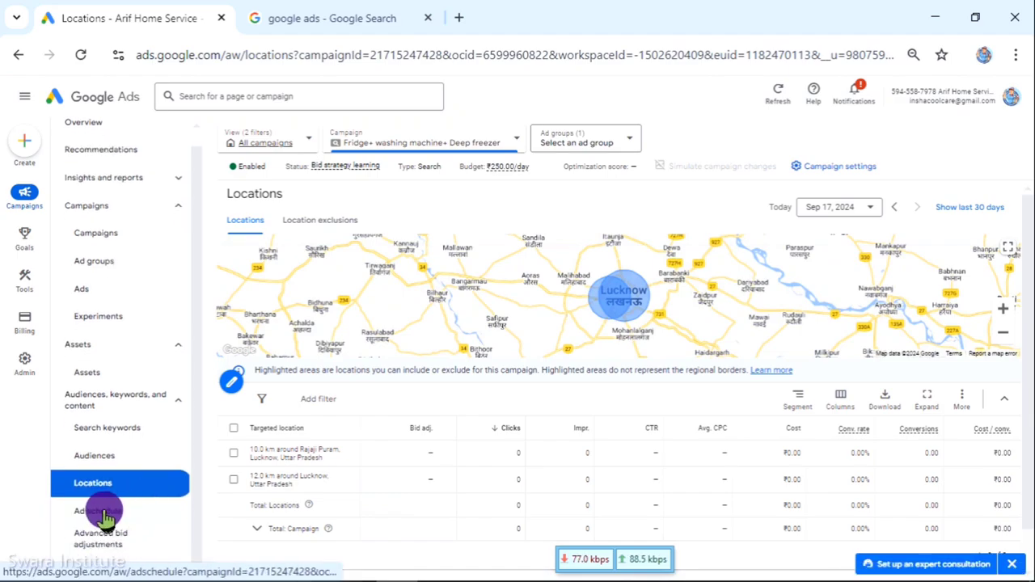
left_click(105, 513)
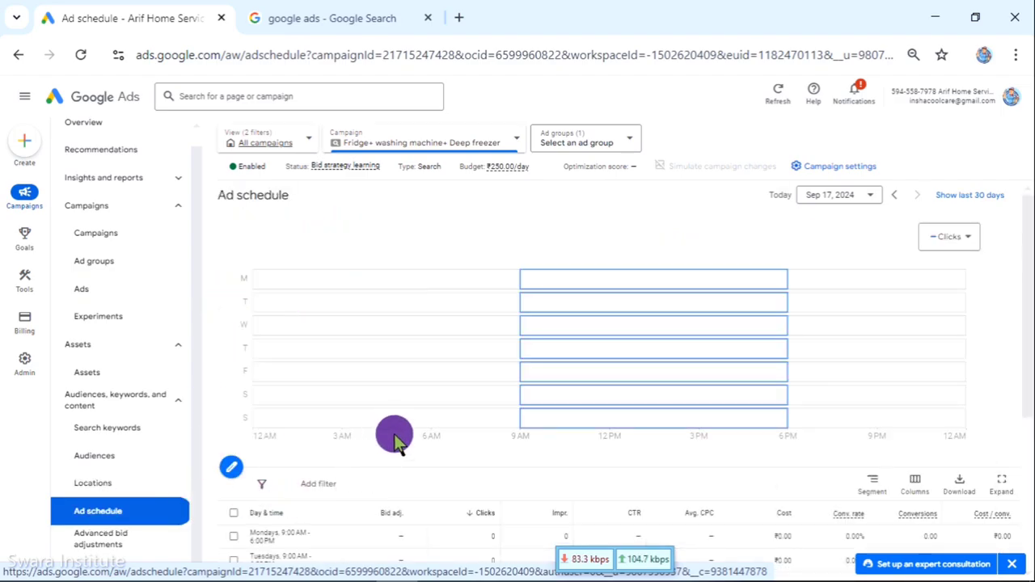
scroll(400, 440, "down", 1)
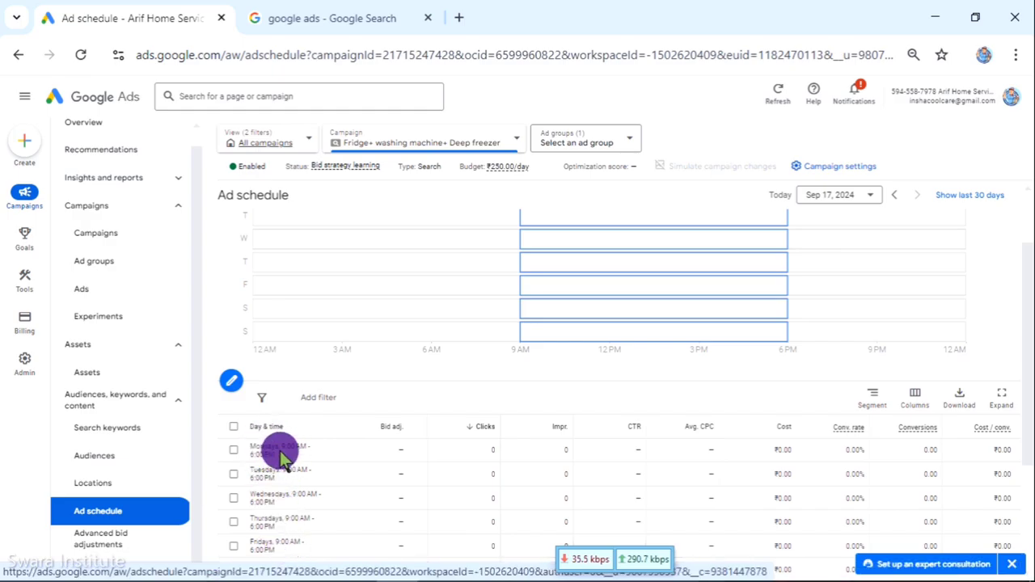
left_click_drag(280, 453, 310, 447)
scroll(307, 447, "down", 2)
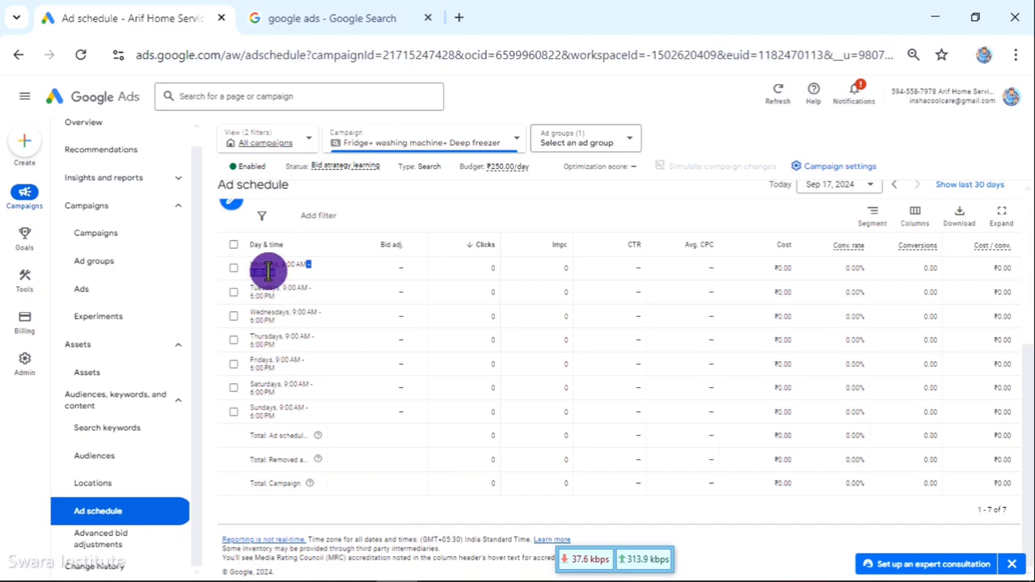
scroll(339, 250, "up", 2)
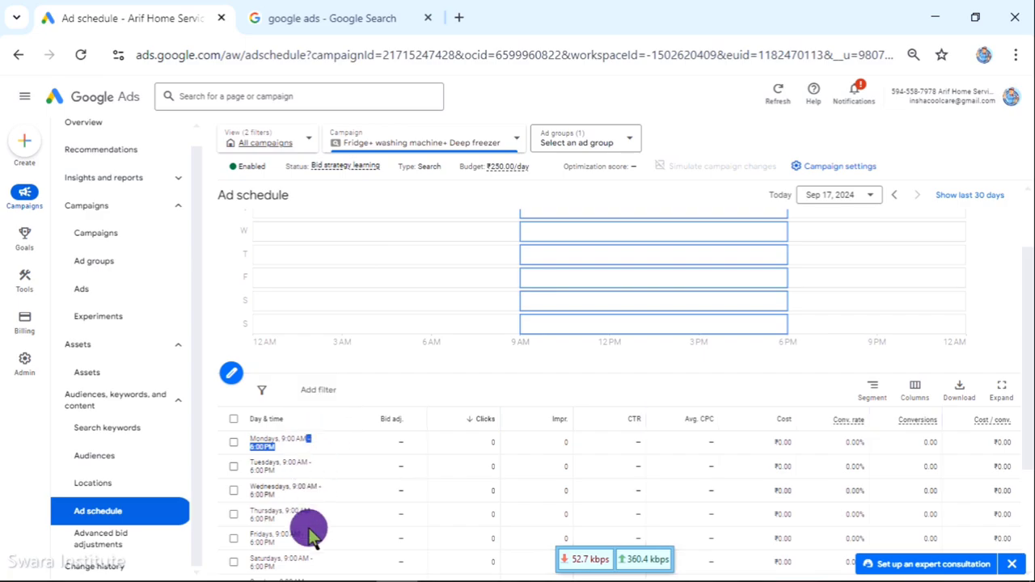
scroll(340, 494, "down", 2)
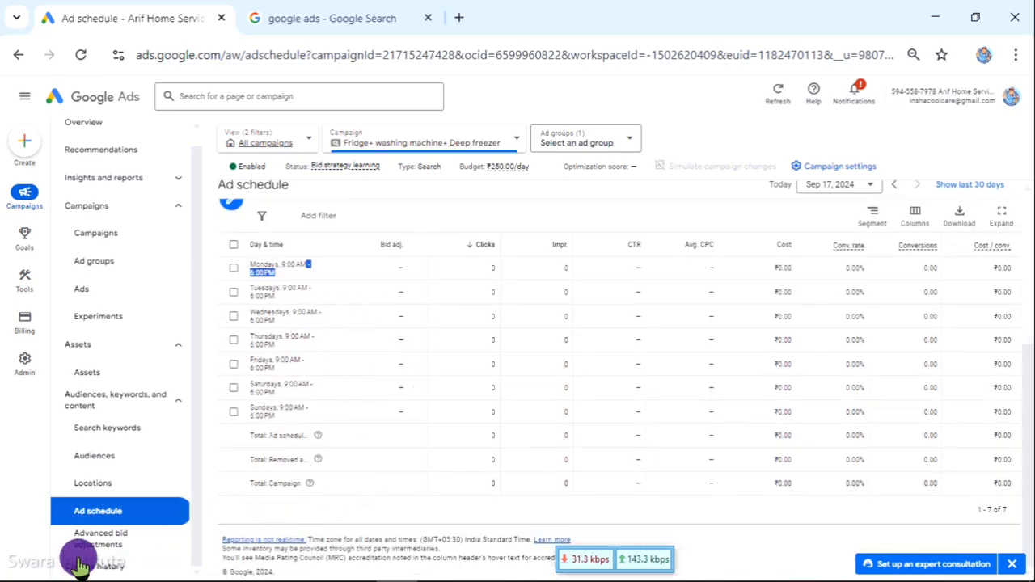
View the campaign's advanced bid adjustments, and show its assets filtered to the Image type.
left_click(131, 540)
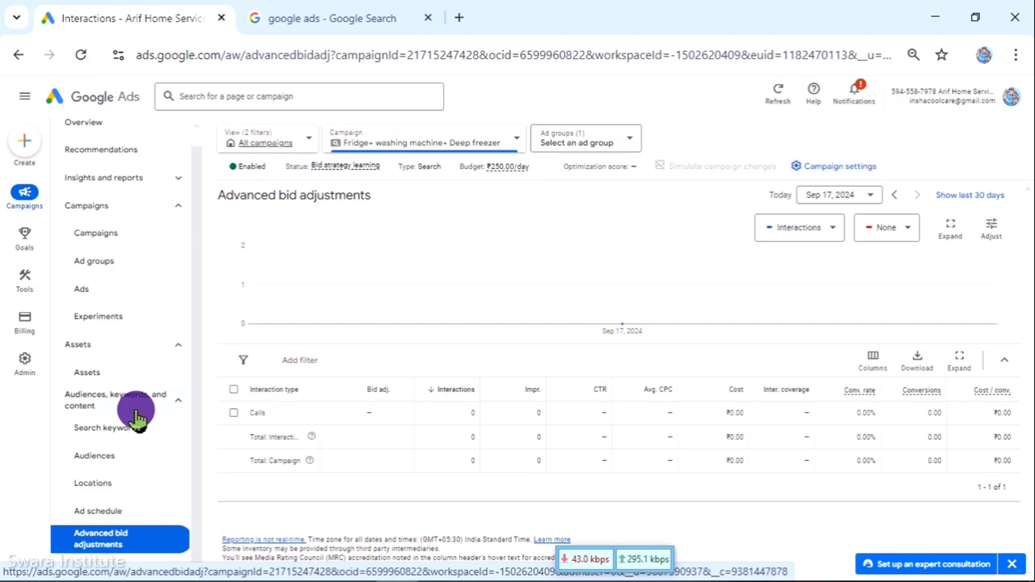
scroll(137, 416, "up", 1)
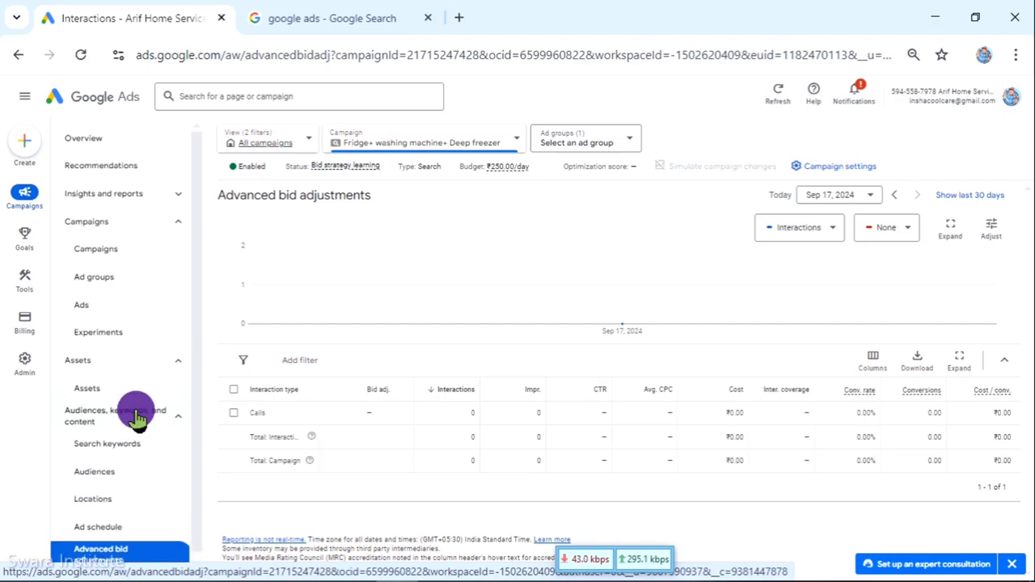
left_click(95, 396)
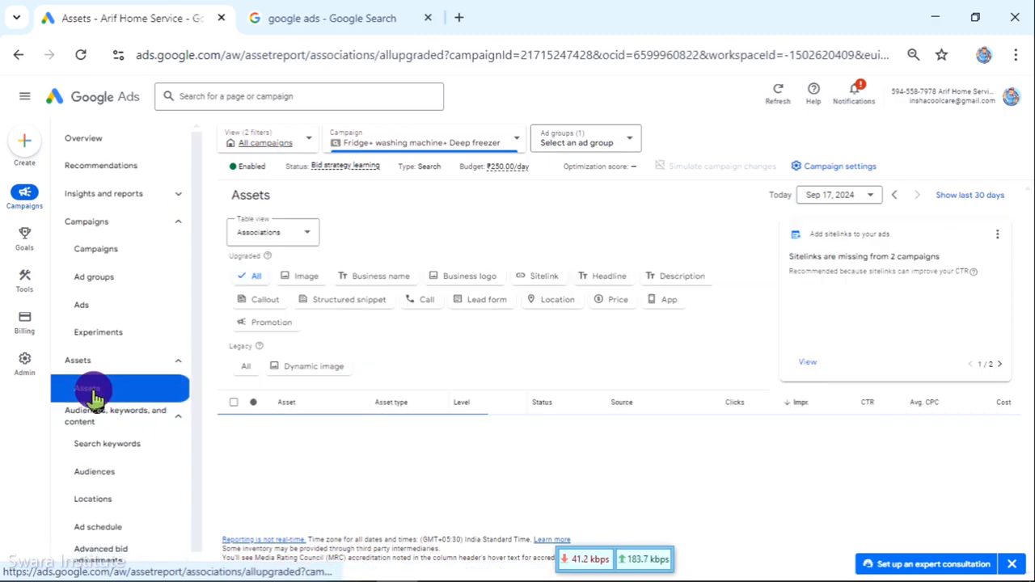
left_click(305, 279)
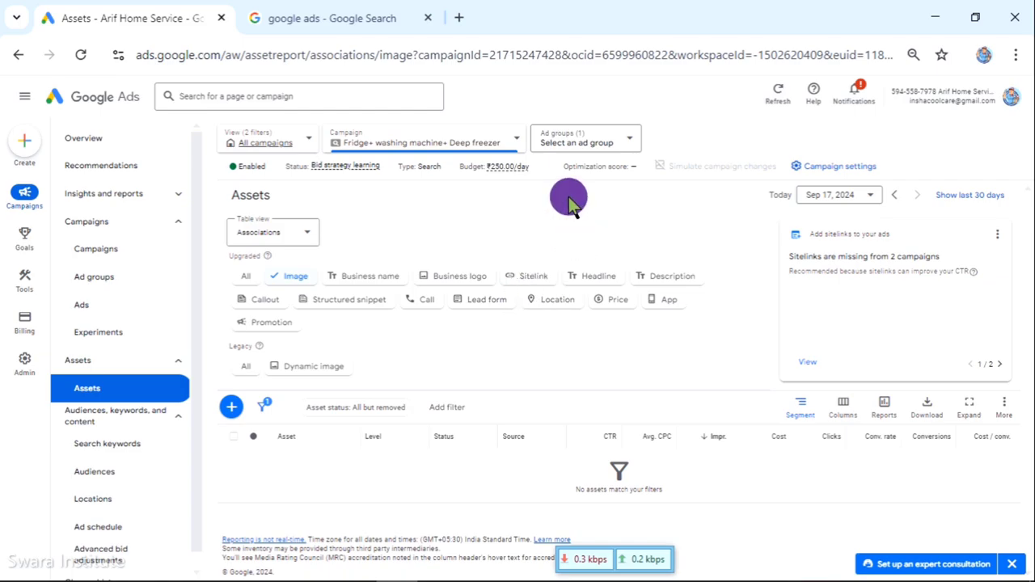
Open the ad groups page of the Fridge+ washing machine+ Deep freezer campaign and look over its list.
left_click(104, 278)
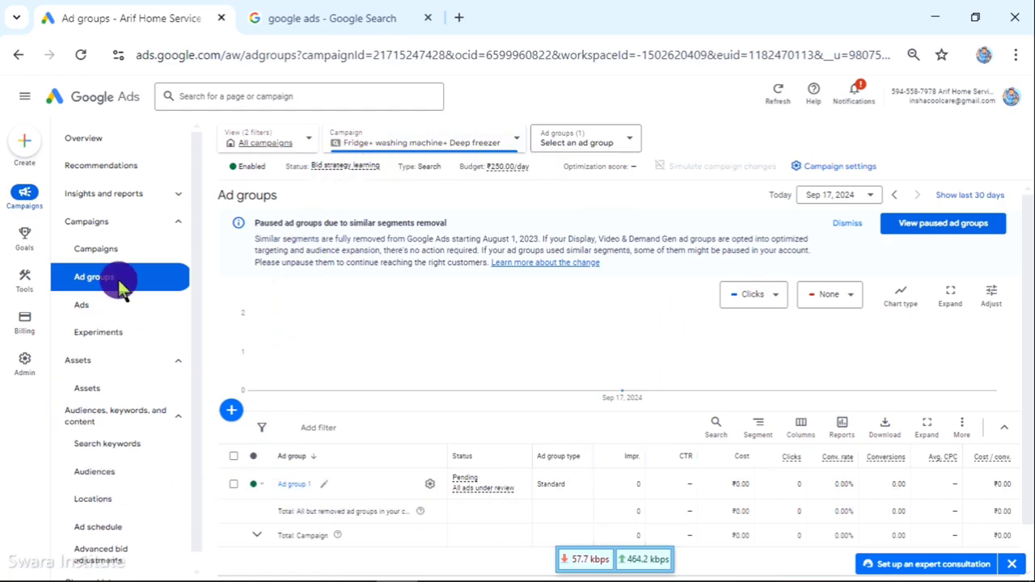
scroll(113, 319, "down", 1)
scroll(145, 348, "up", 1)
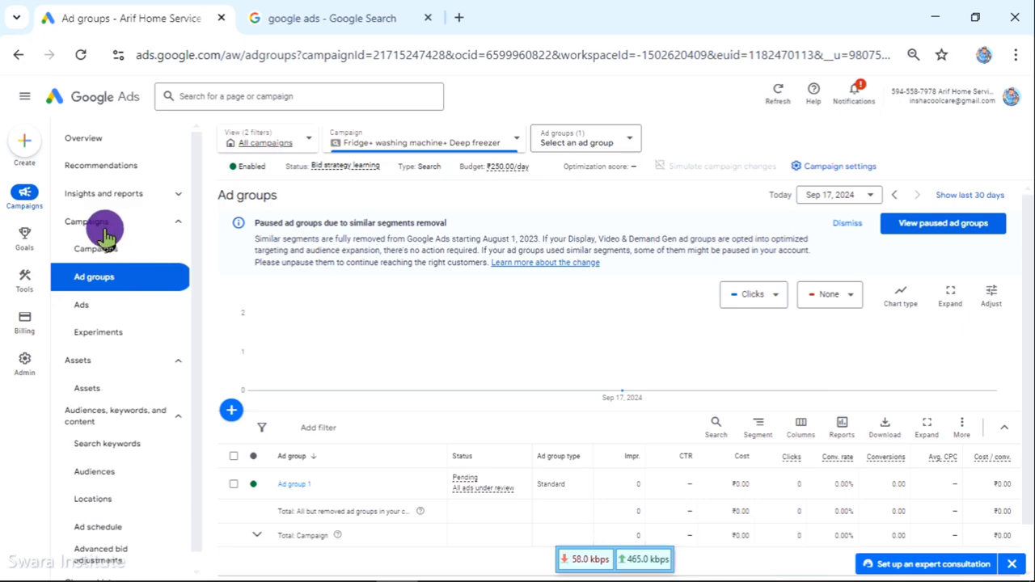
Switch to the Washing Machine Geysers Microwave campaign and open its ads list.
left_click_drag(342, 145, 517, 156)
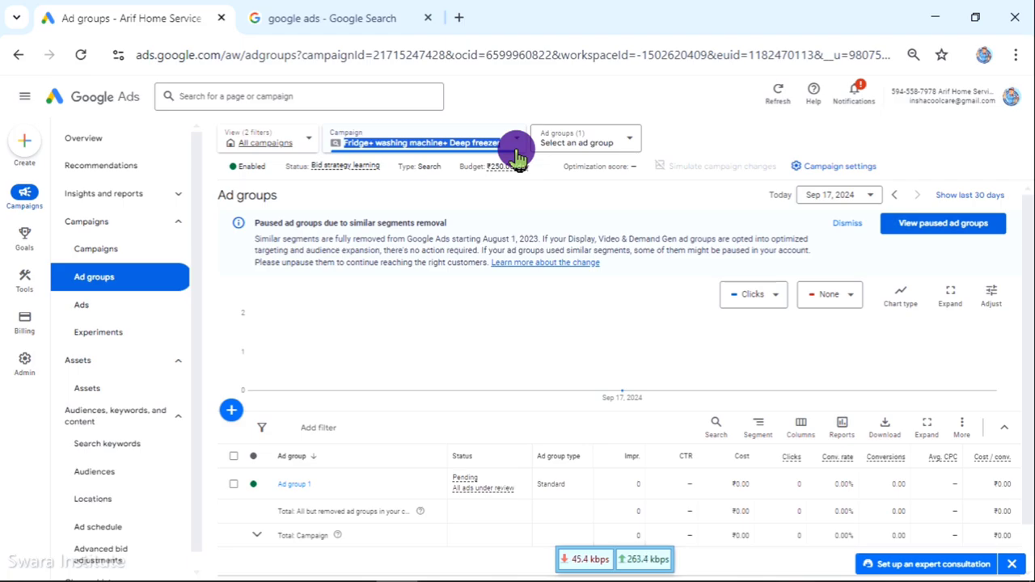
left_click(516, 150)
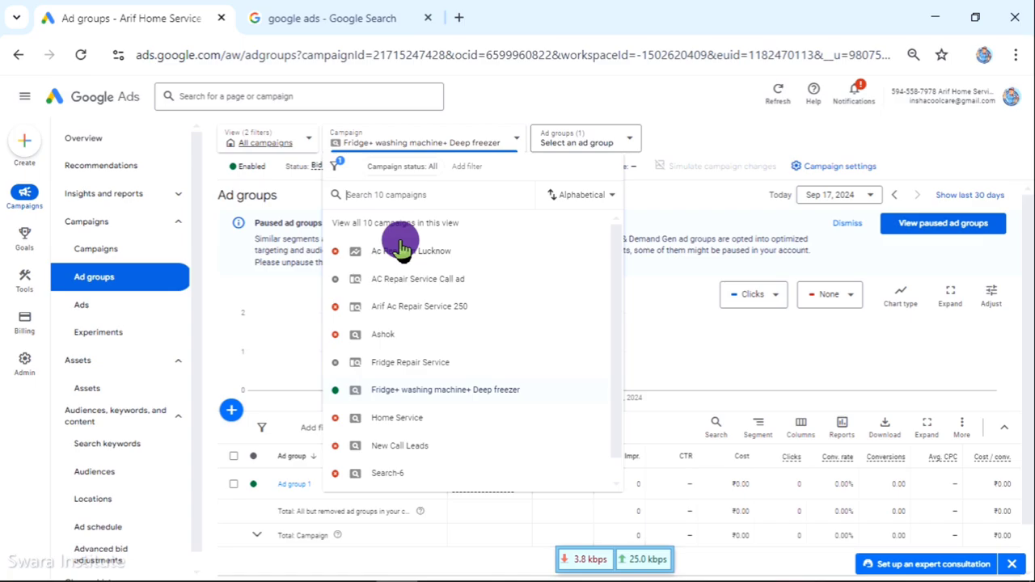
scroll(400, 388, "down", 1)
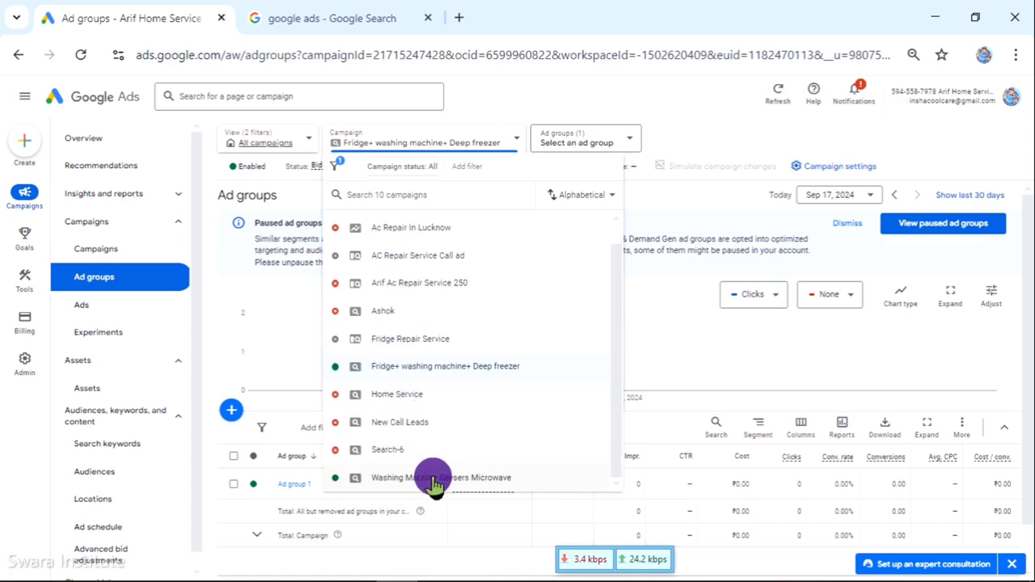
left_click(490, 477)
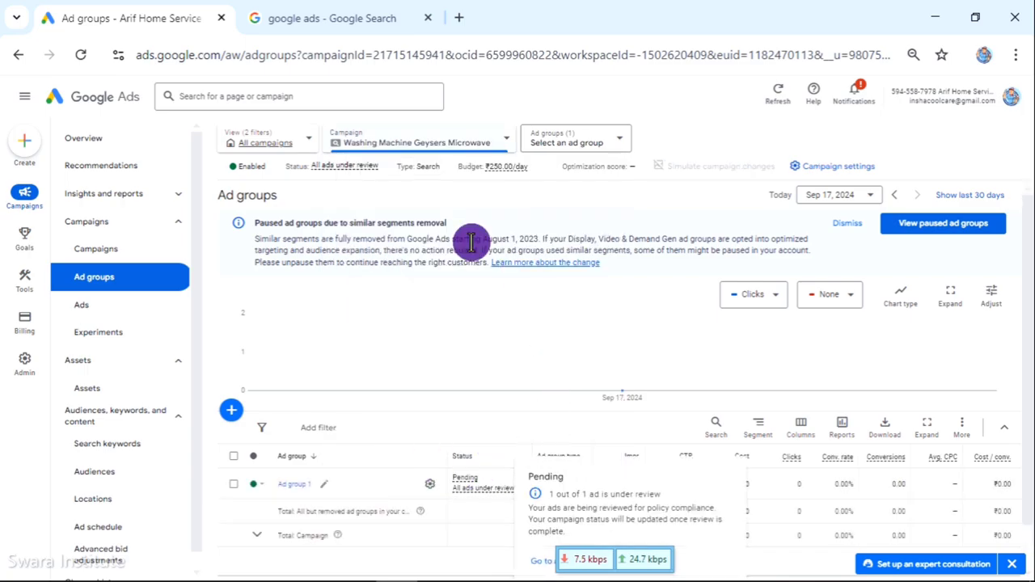
left_click(90, 308)
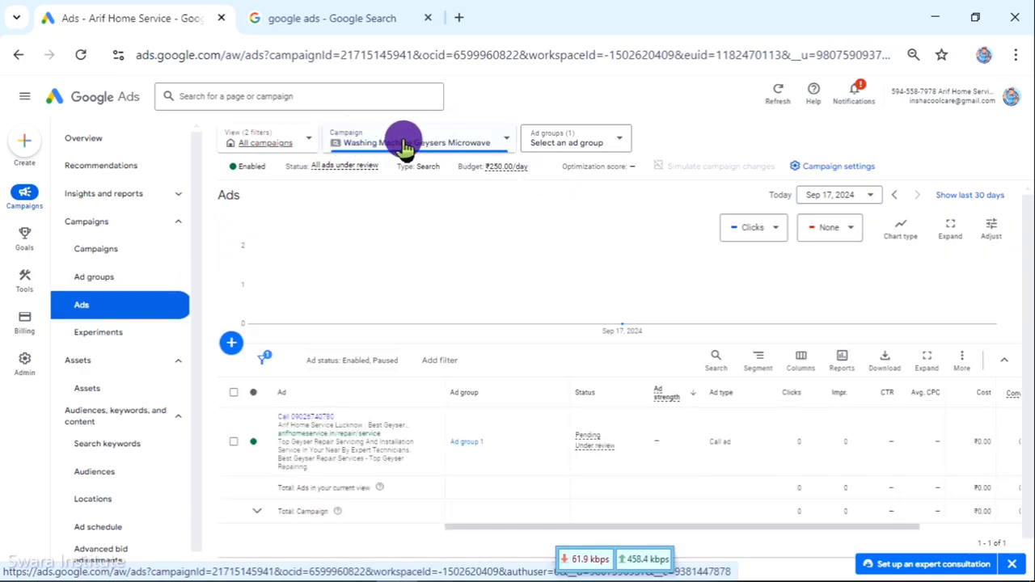
left_click(503, 143)
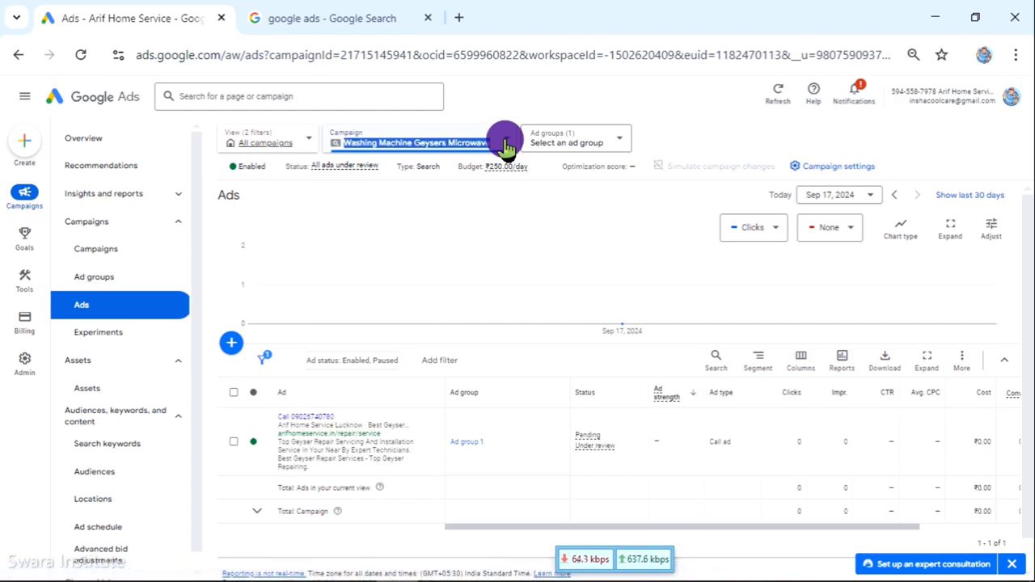
Return to the Washing Machine Geysers Microwave campaign's overview and close the Google search results page.
left_click(638, 96)
scroll(85, 170, "down", 1)
left_click(24, 194)
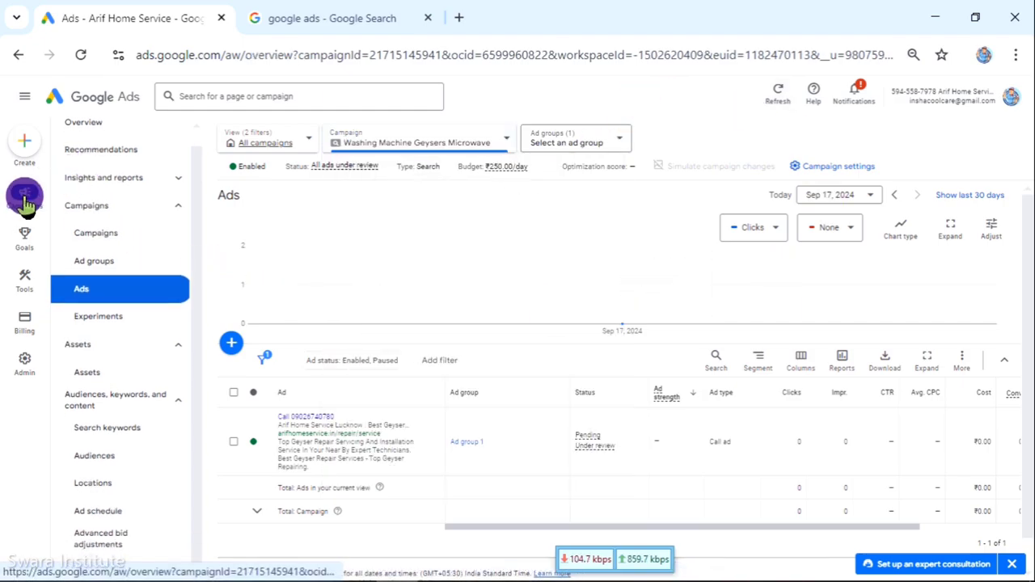
left_click(250, 95)
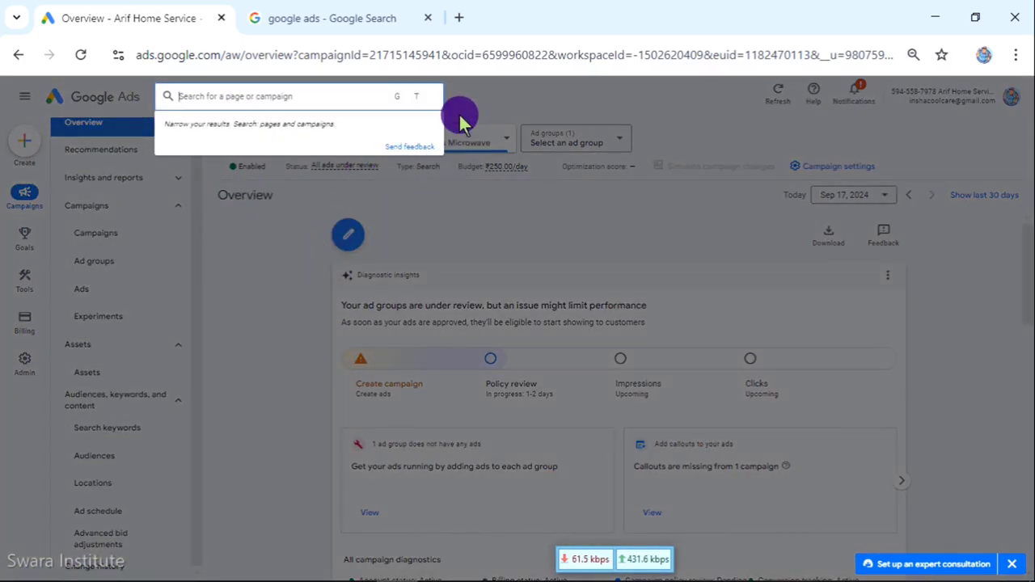
left_click(223, 287)
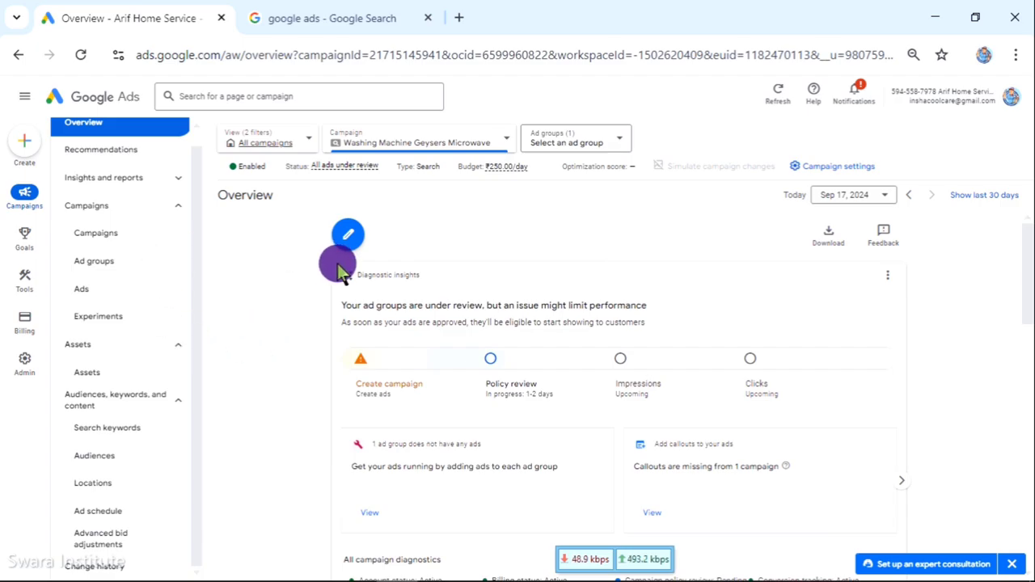
left_click(426, 19)
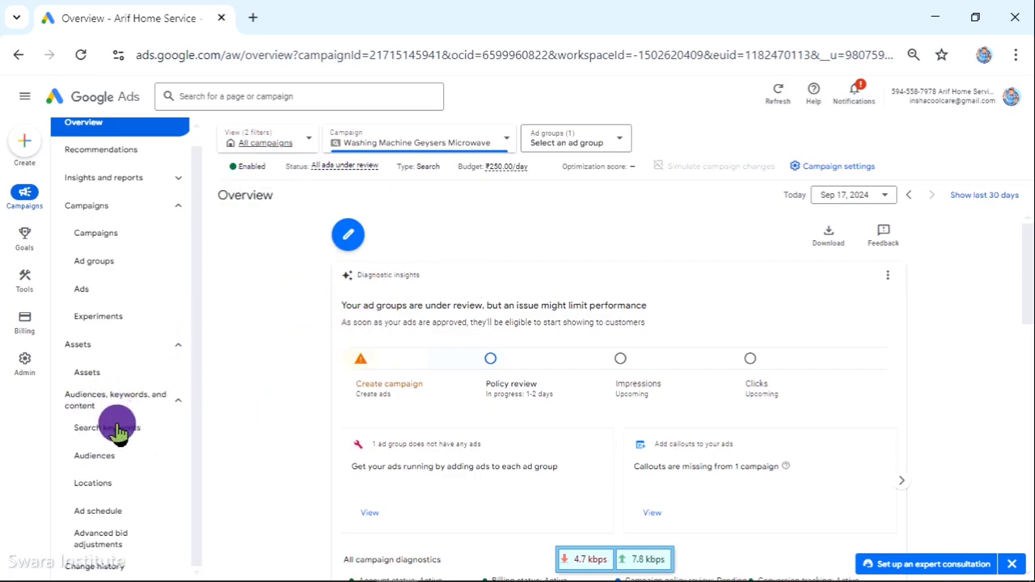
mouse_move(24, 363)
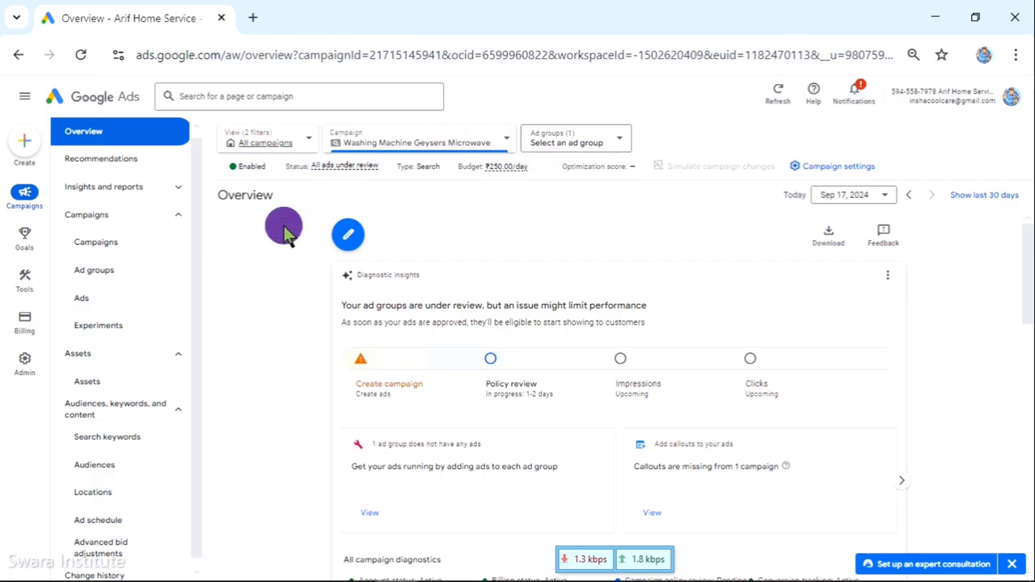
left_click_drag(216, 200, 289, 205)
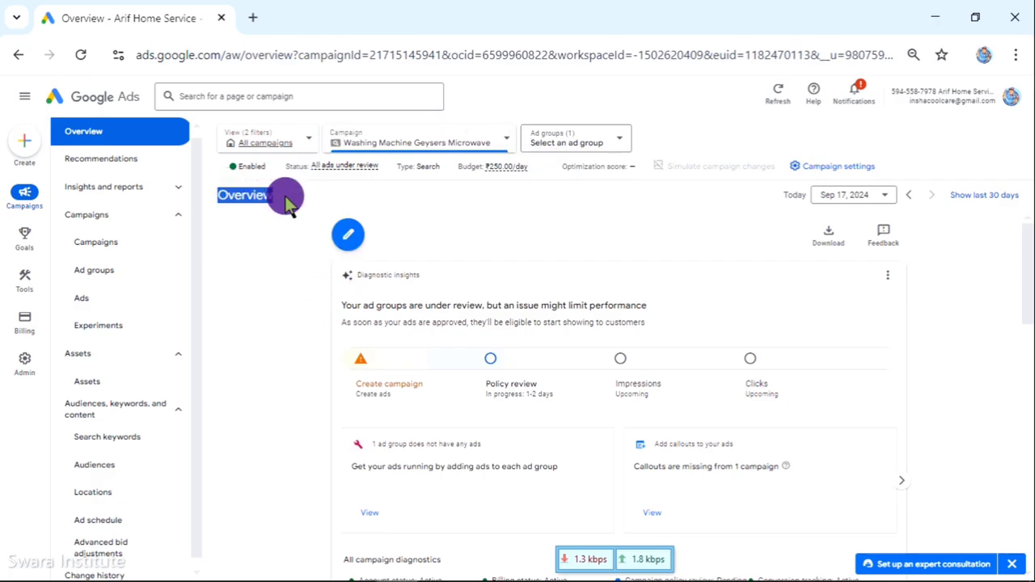